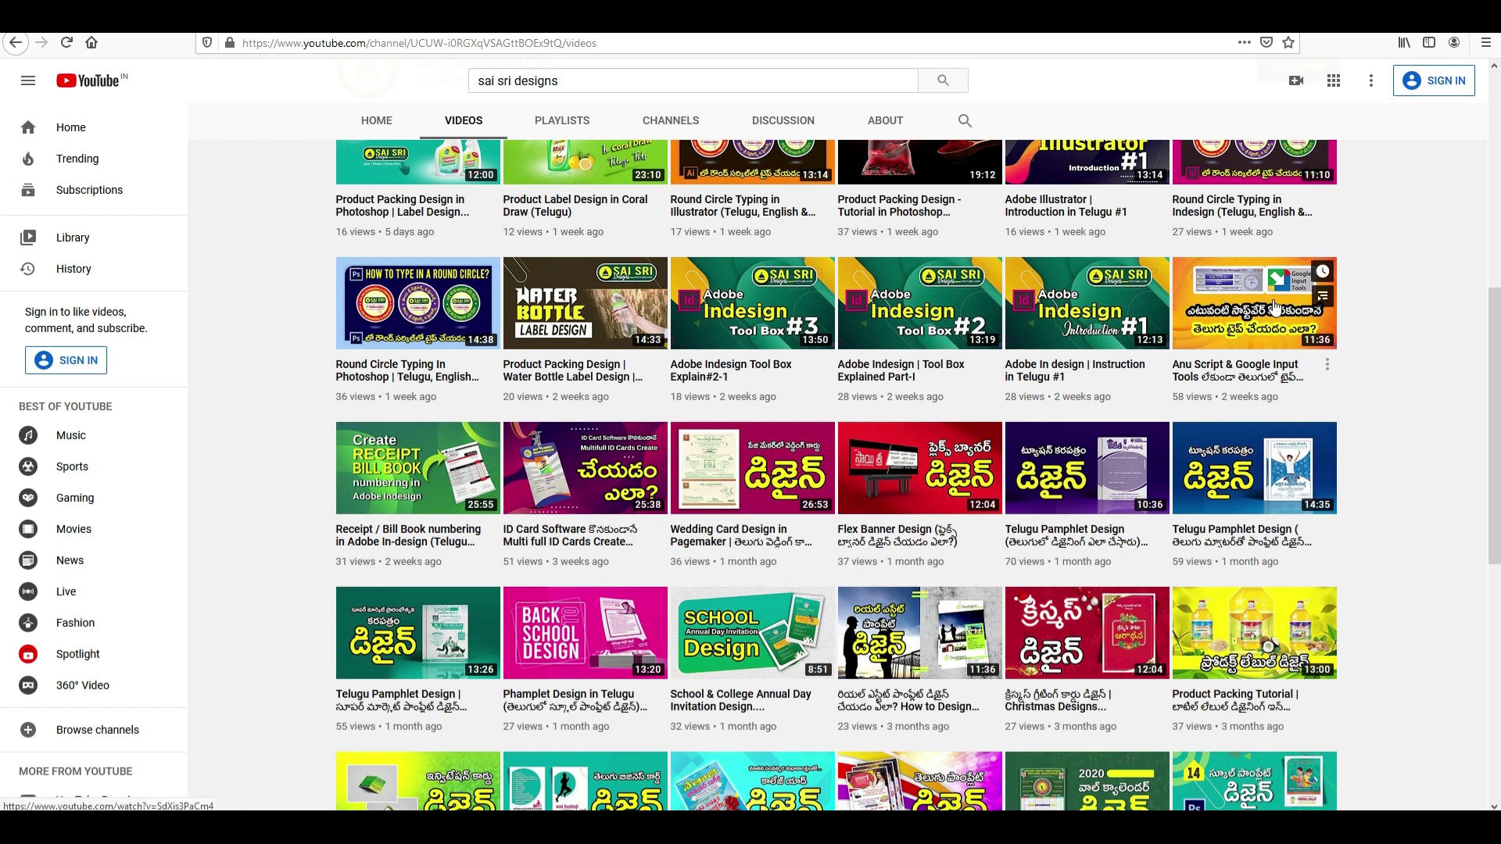
# Launch Microsoft Word from Windows using the winword command.
pyautogui.press('super+r')
pyautogui.write('winword')
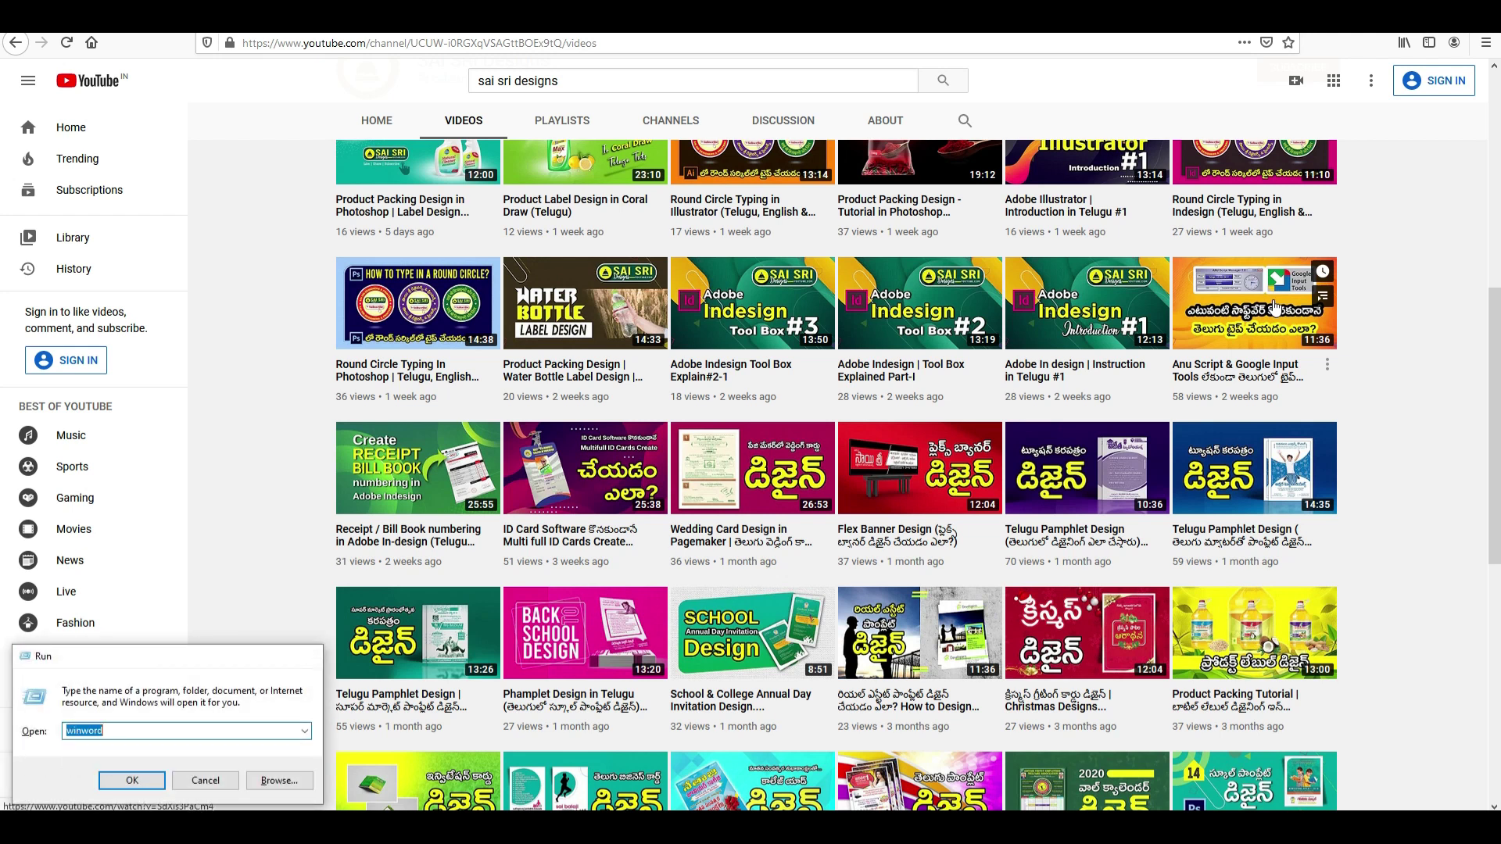
pyautogui.press('Return')
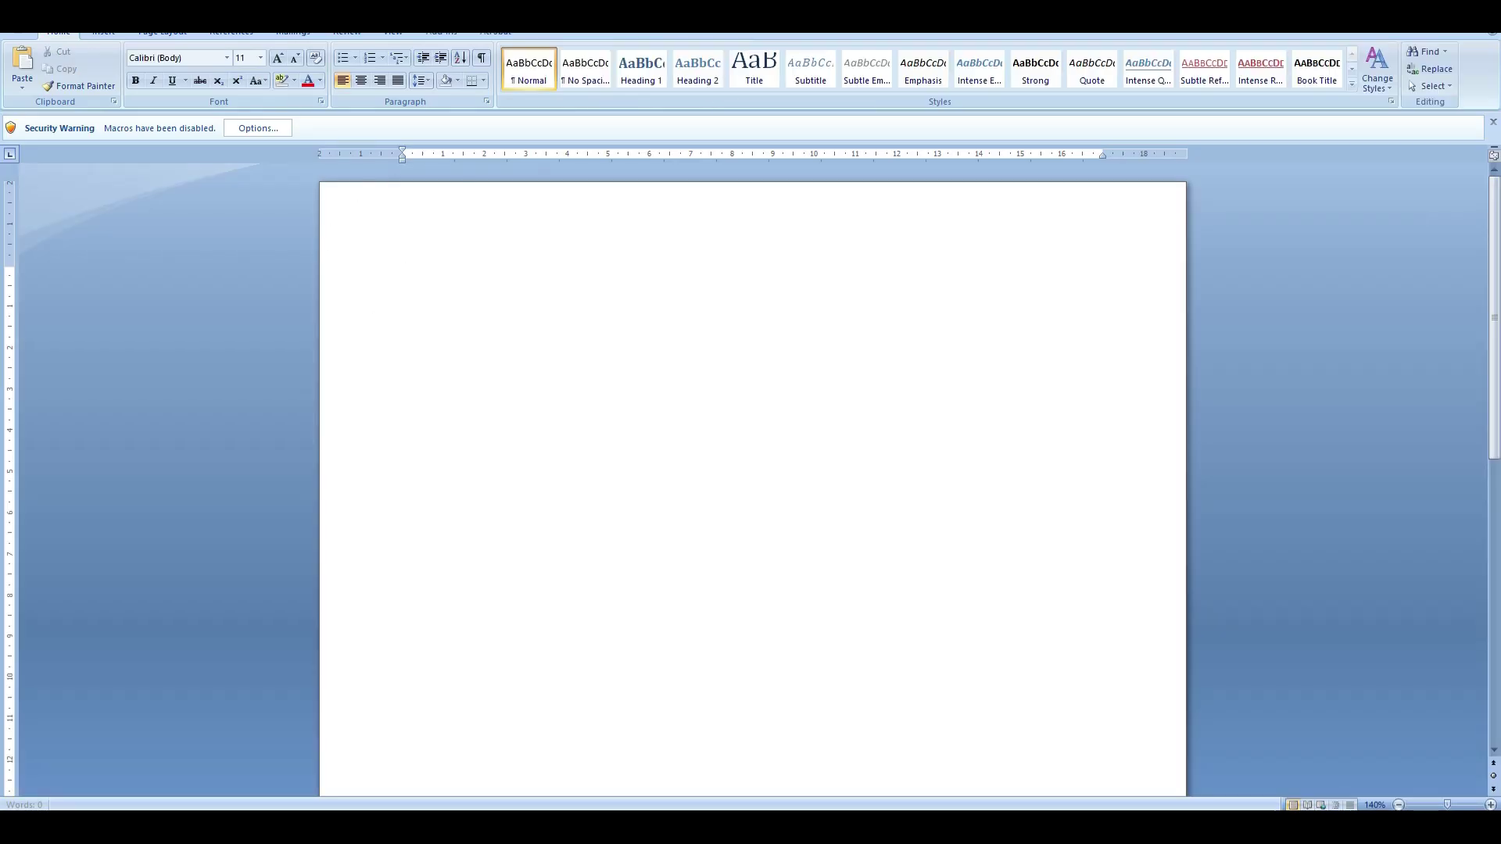
# Check the custom margins and paper settings in Page Setup, then accept them for the whole document.
pyautogui.click(161, 33)
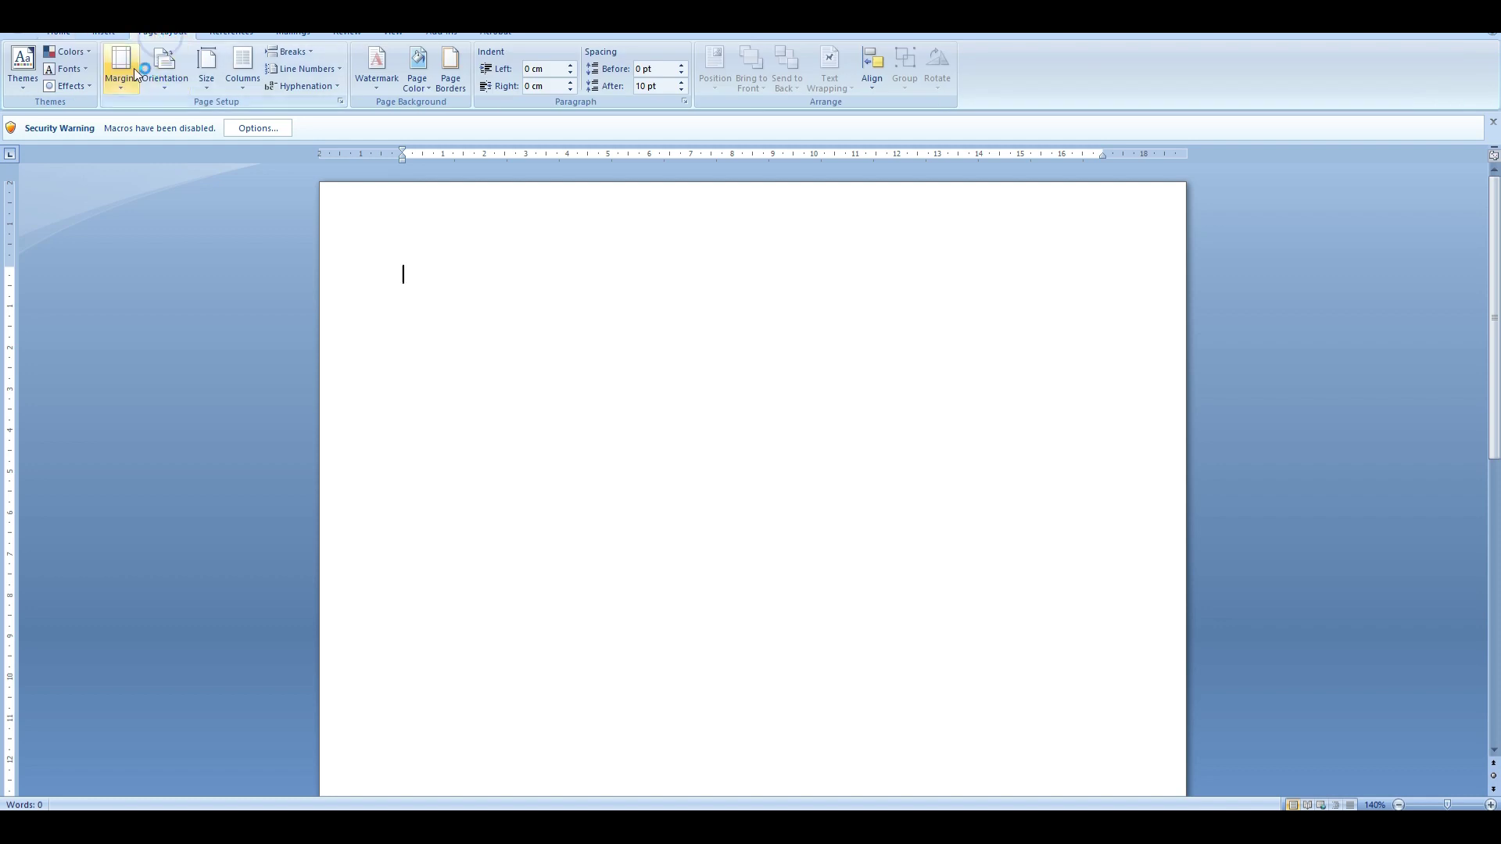
pyautogui.click(124, 68)
pyautogui.click(153, 431)
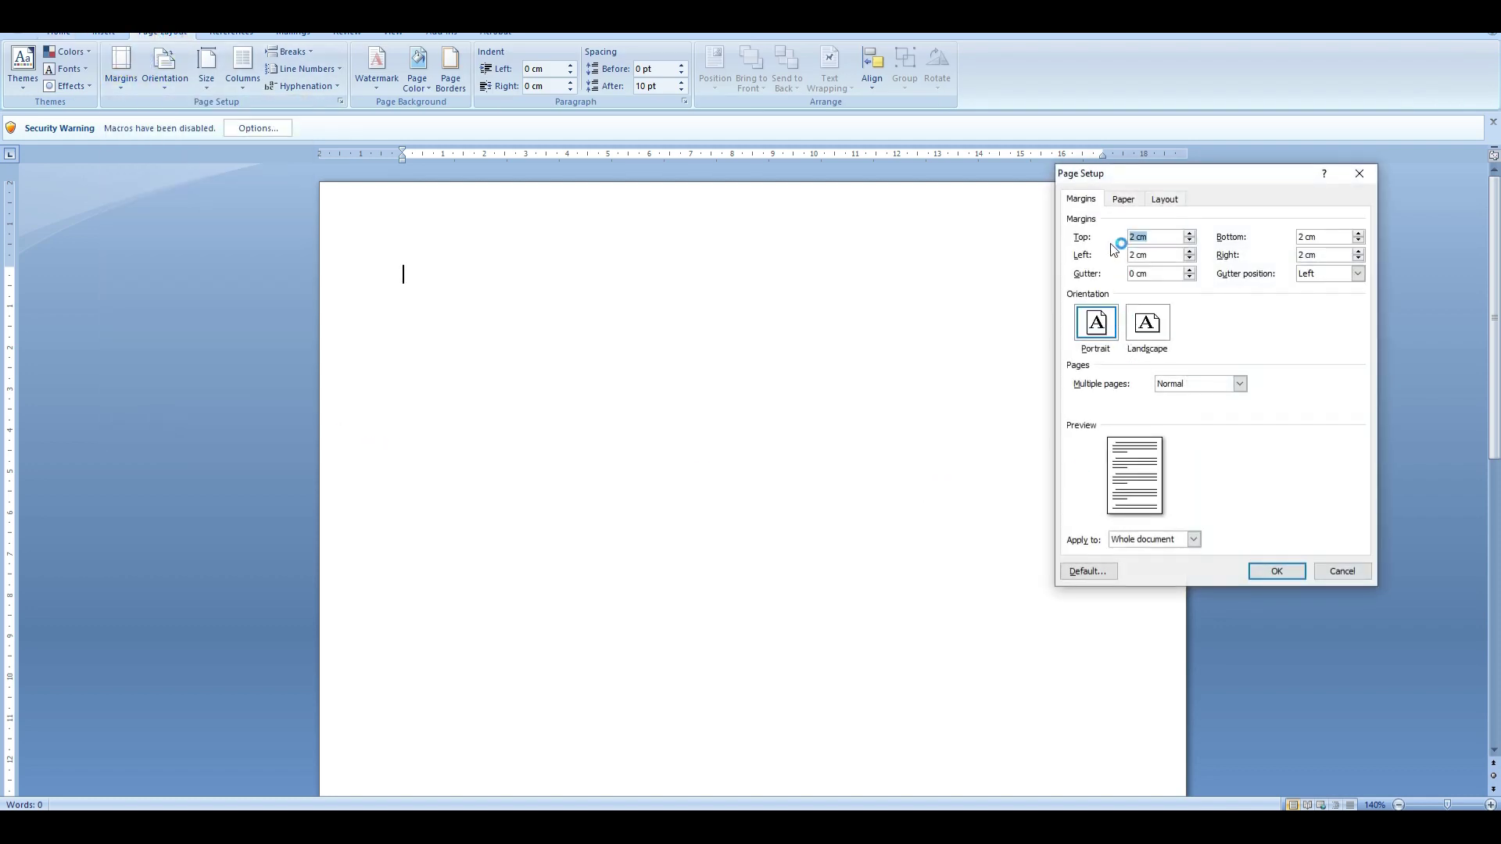
pyautogui.click(1123, 199)
pyautogui.click(1082, 199)
pyautogui.click(1278, 571)
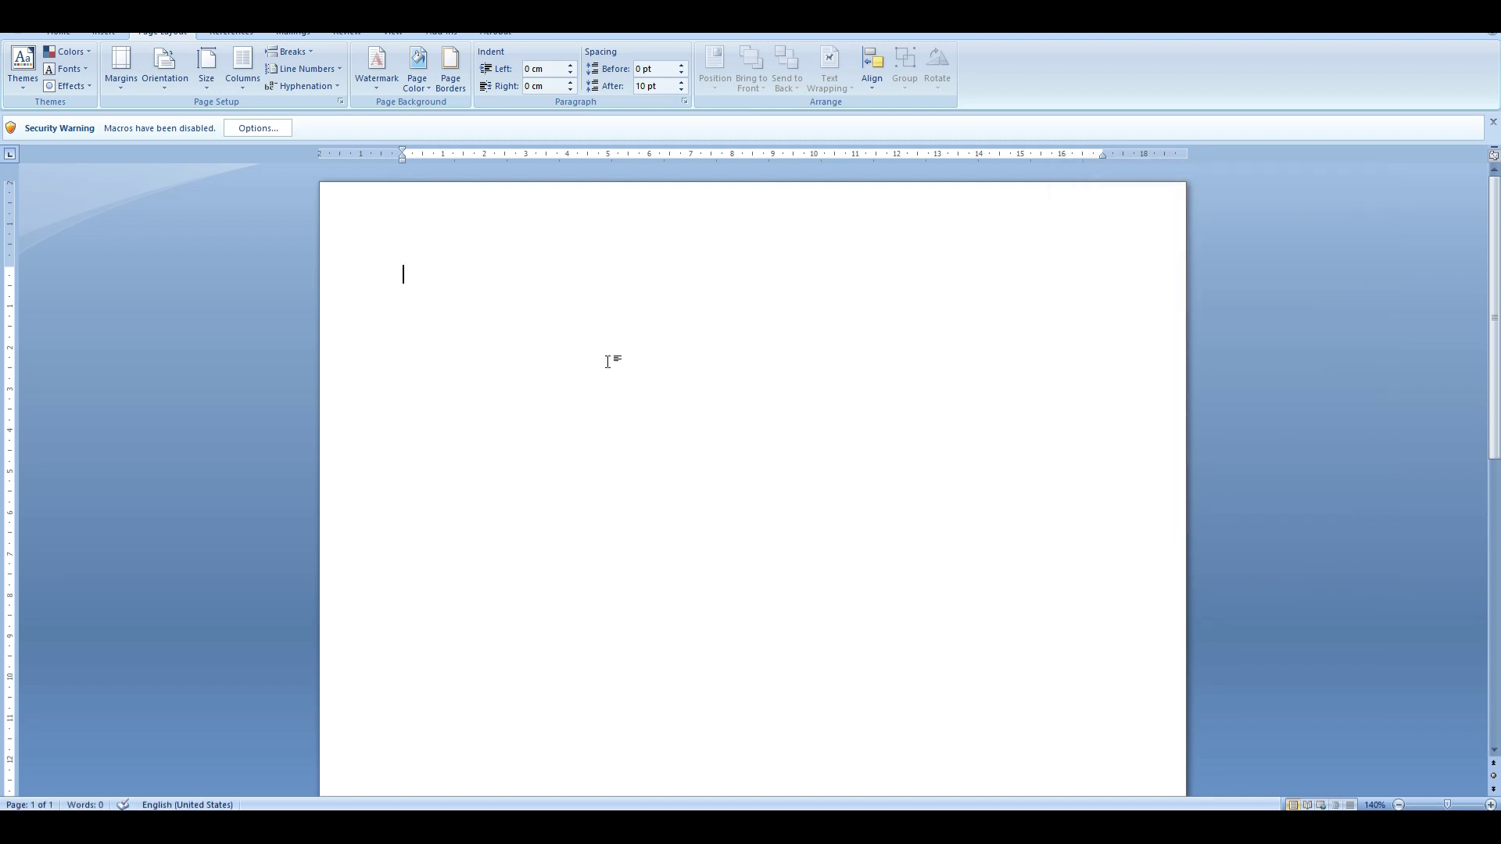
# Write the heading line "HOLY FAITH MINORITY COLLEGE OF EDUCATION", applying the suggested spellings for the misspelled words, and start a new line.
pyautogui.write('HOLY FAITH MINIO')
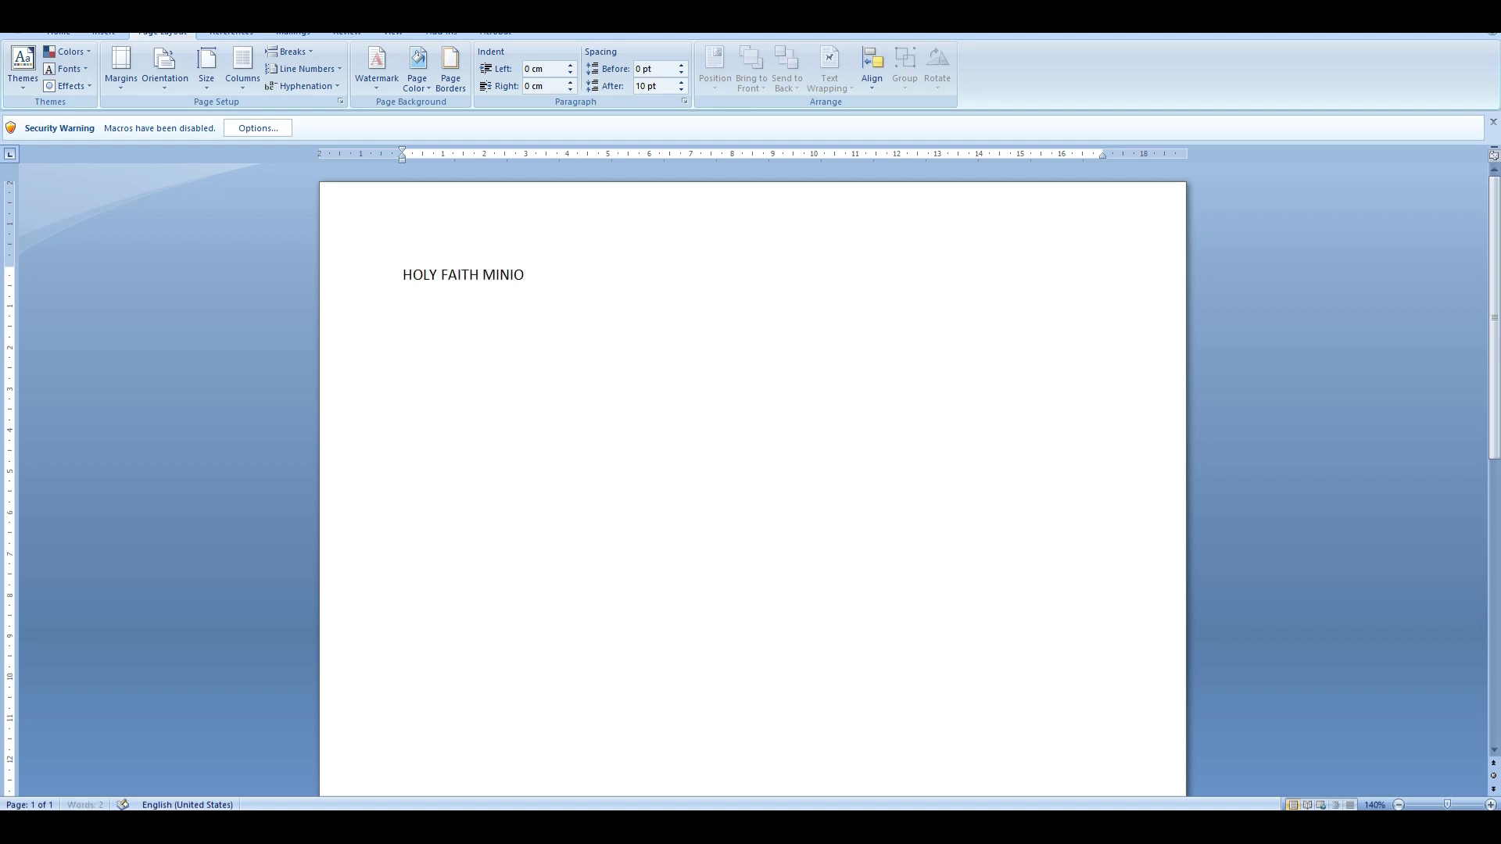
pyautogui.write('RTIY COLLEGE OF EDFUCAT')
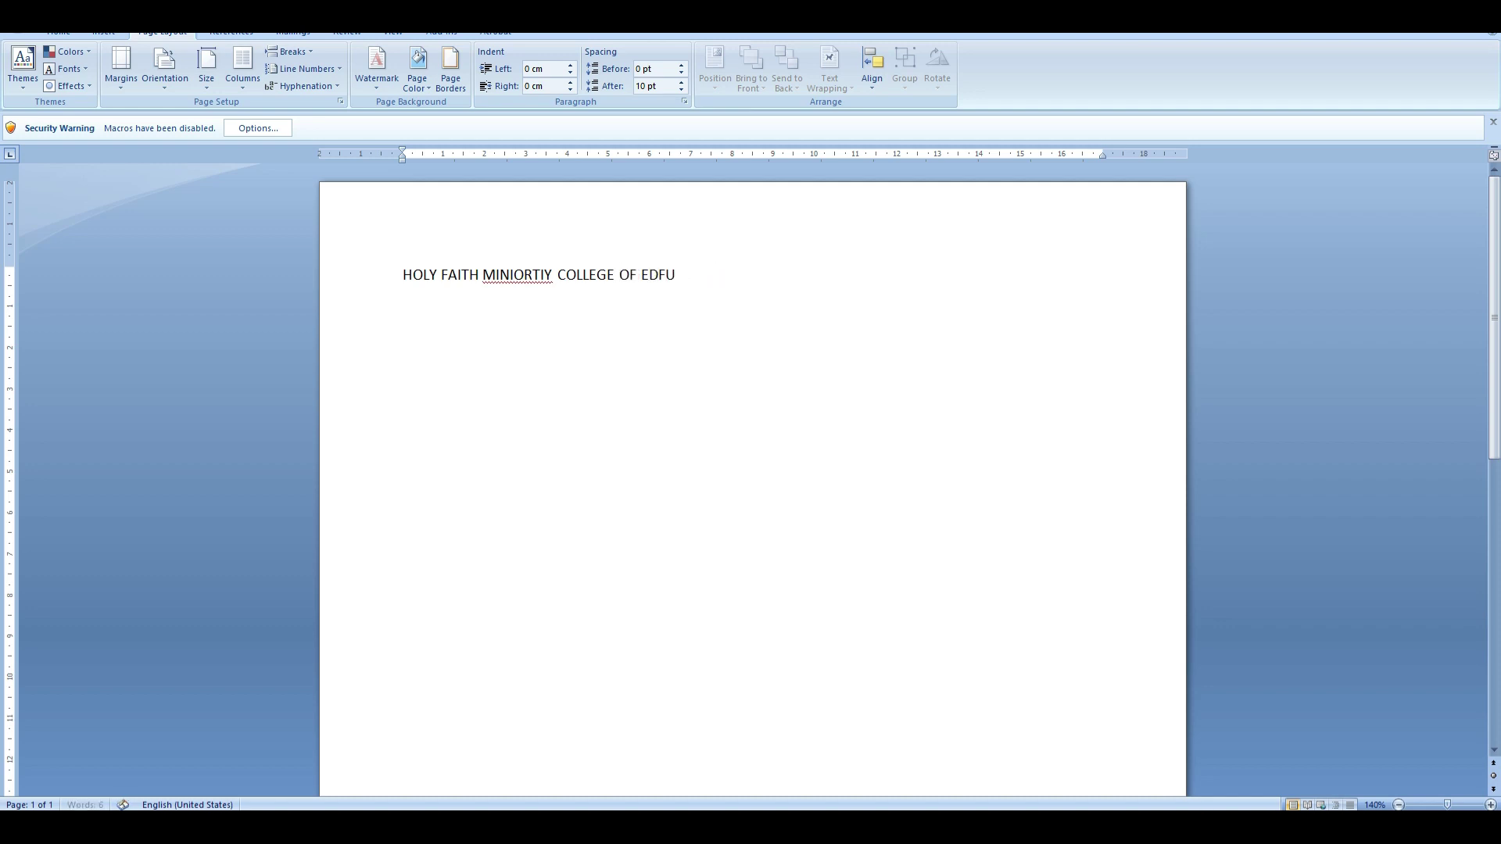
pyautogui.press('BackSpace')
pyautogui.write('CATION')
pyautogui.press('BackSpace')
pyautogui.hotkey('shift', 'F10')
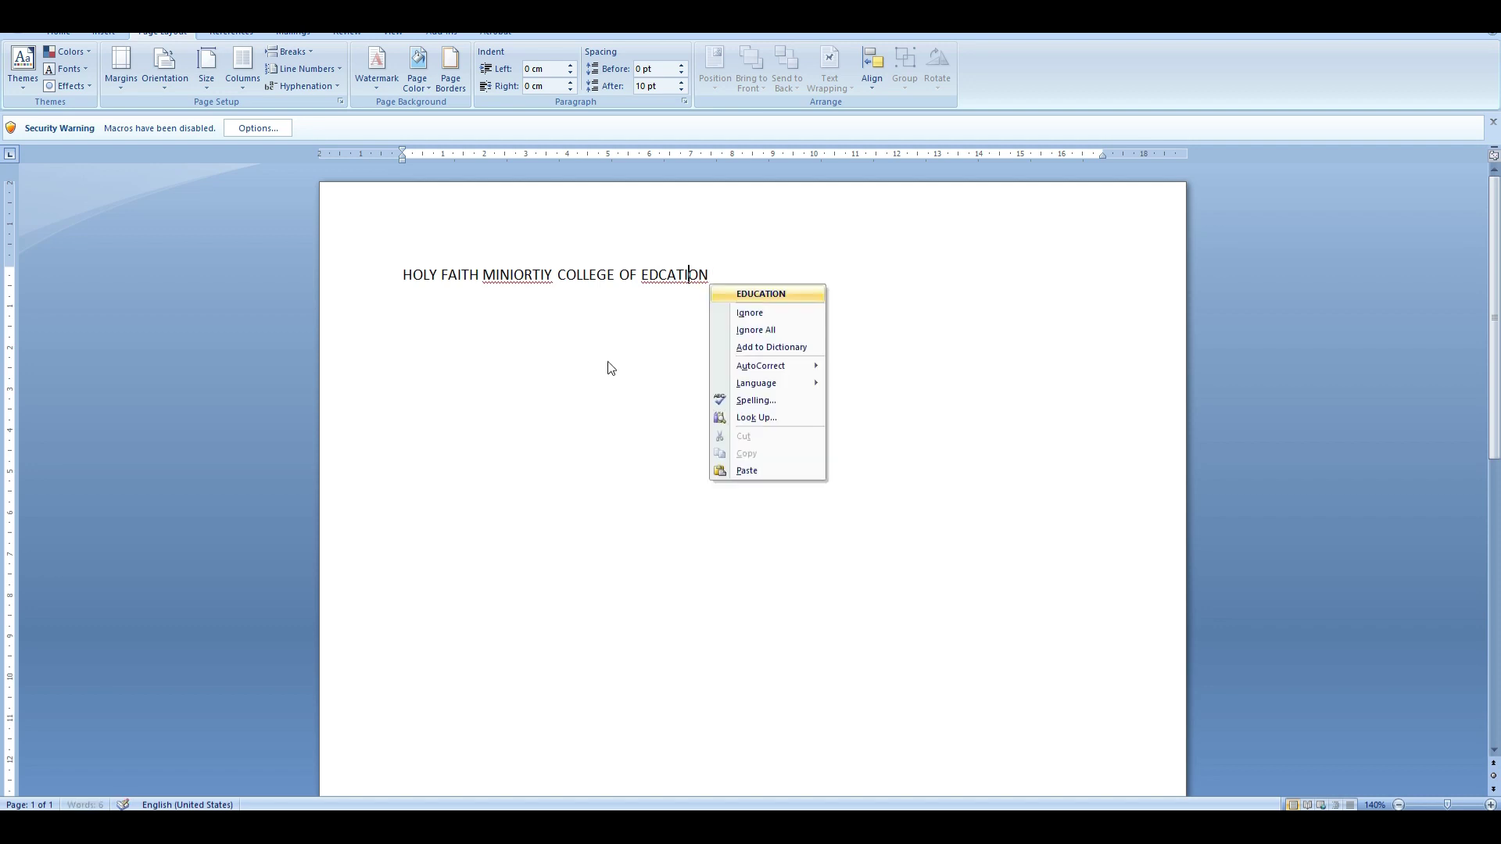
pyautogui.press('Return')
pyautogui.rightClick(502, 272)
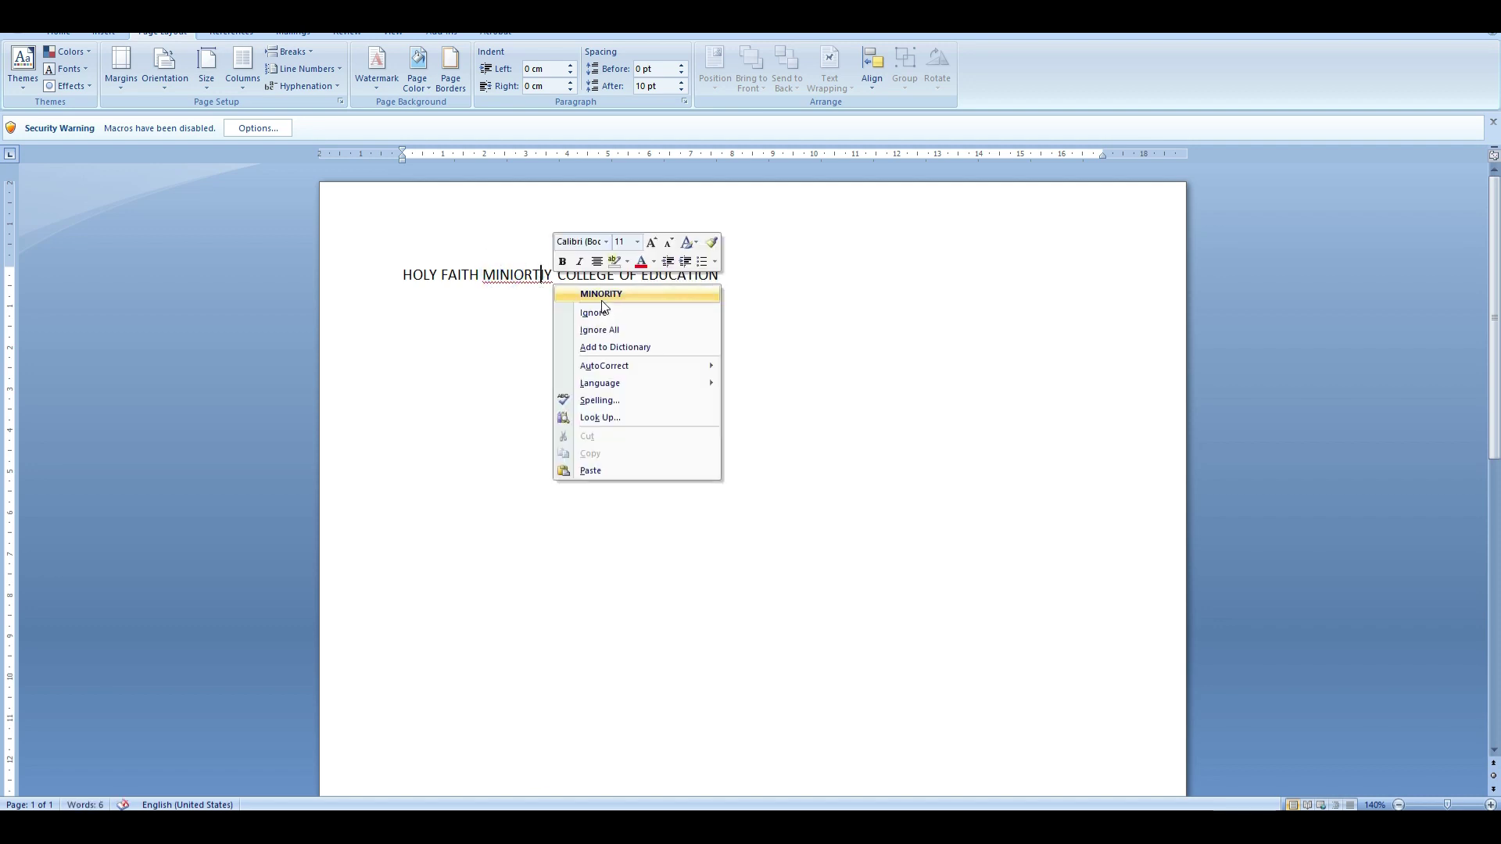
pyautogui.click(600, 296)
pyautogui.click(730, 277)
pyautogui.press('Return')
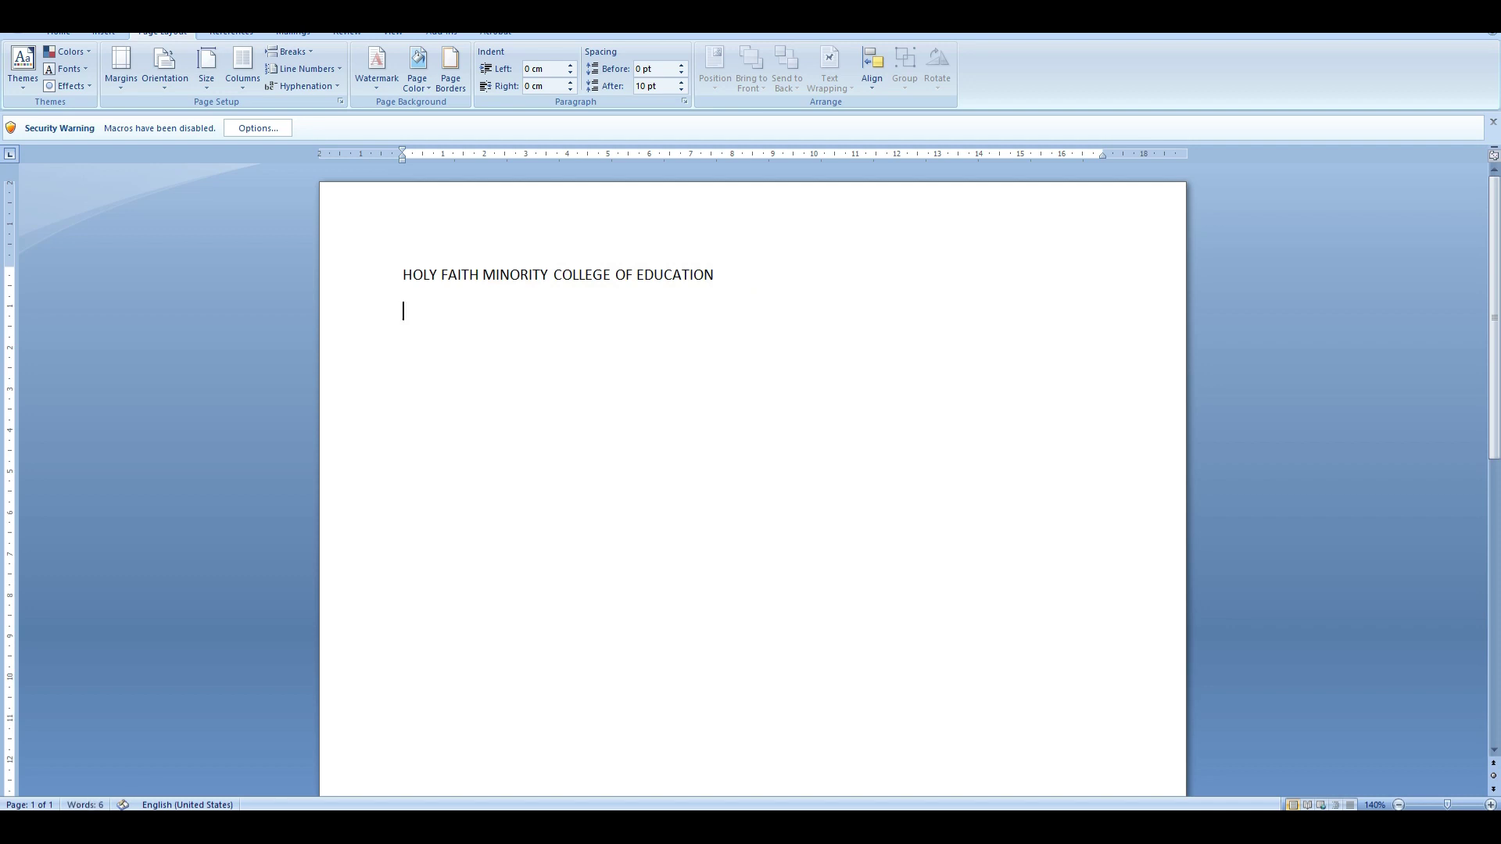
# Add the heading lines "KAKATIYA UNIVERSITY" and "SUMMATIVE EXAMINATION – 2020" below the college name.
pyautogui.write('KAKATIYA UNIVERSIT')
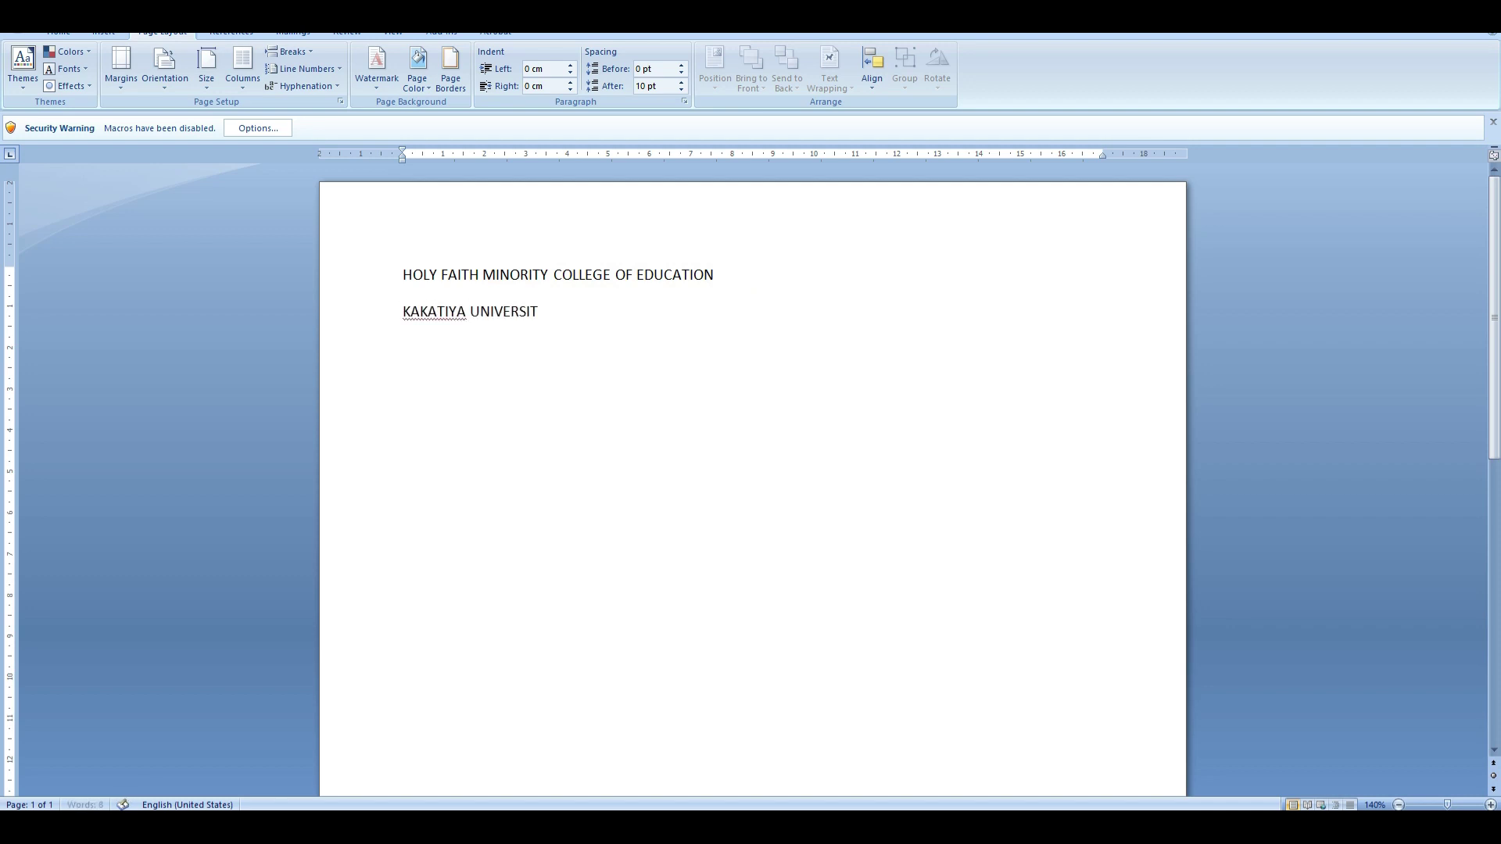
pyautogui.write('Y')
pyautogui.press('Return')
pyautogui.write('SUMMATIVE EXAMINATION')
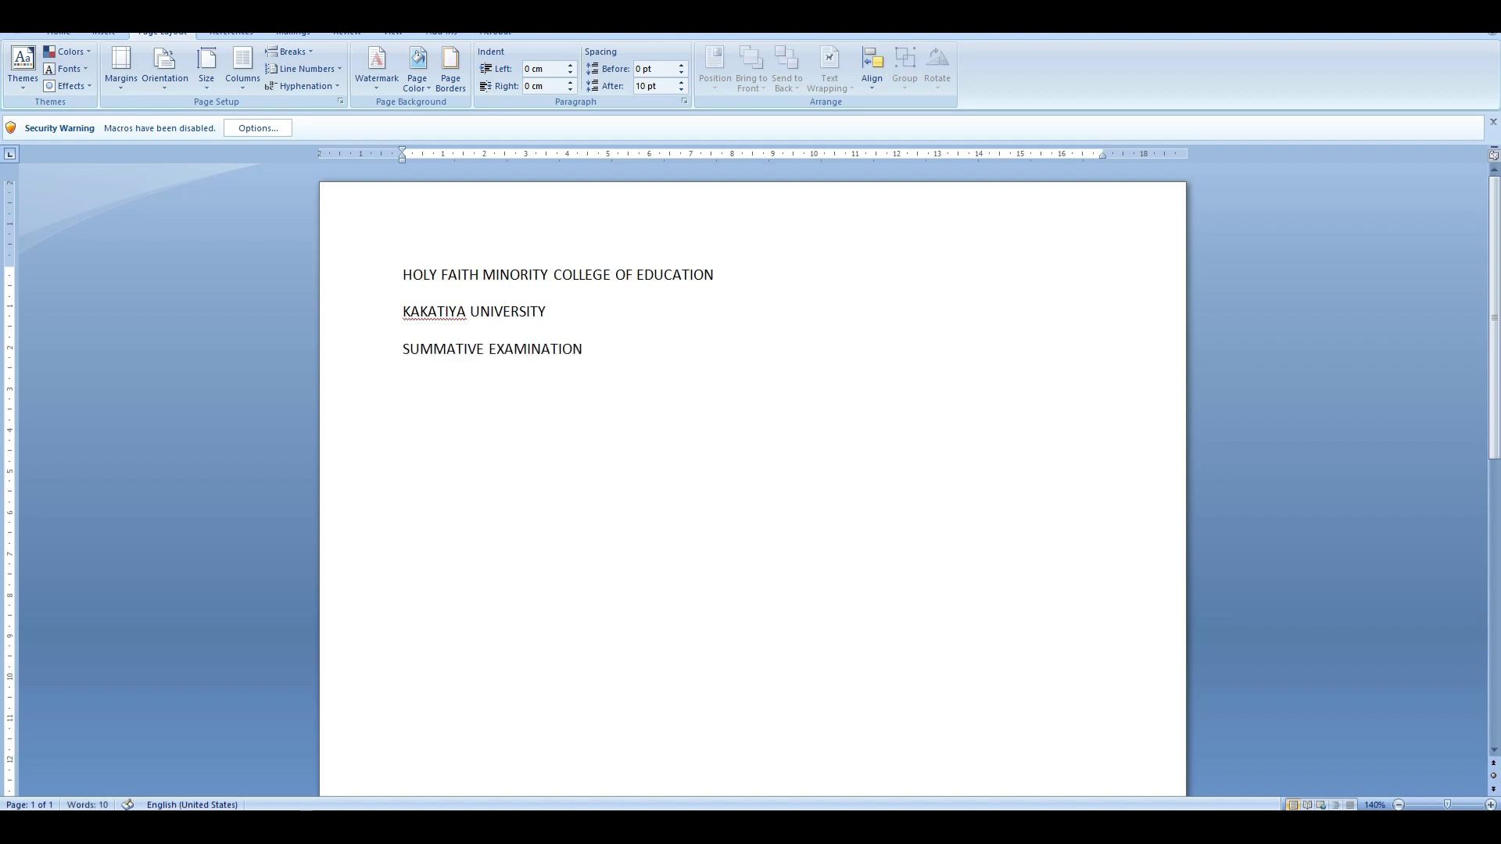
pyautogui.write(' - 20 20')
pyautogui.press('BackSpace')
pyautogui.press('BackSpace')
pyautogui.press('BackSpace')
pyautogui.write('20')
# Center all three heading lines and make them bold at font size 13.
pyautogui.hotkey('ctrl', 'a')
pyautogui.hotkey('ctrl', 'e')
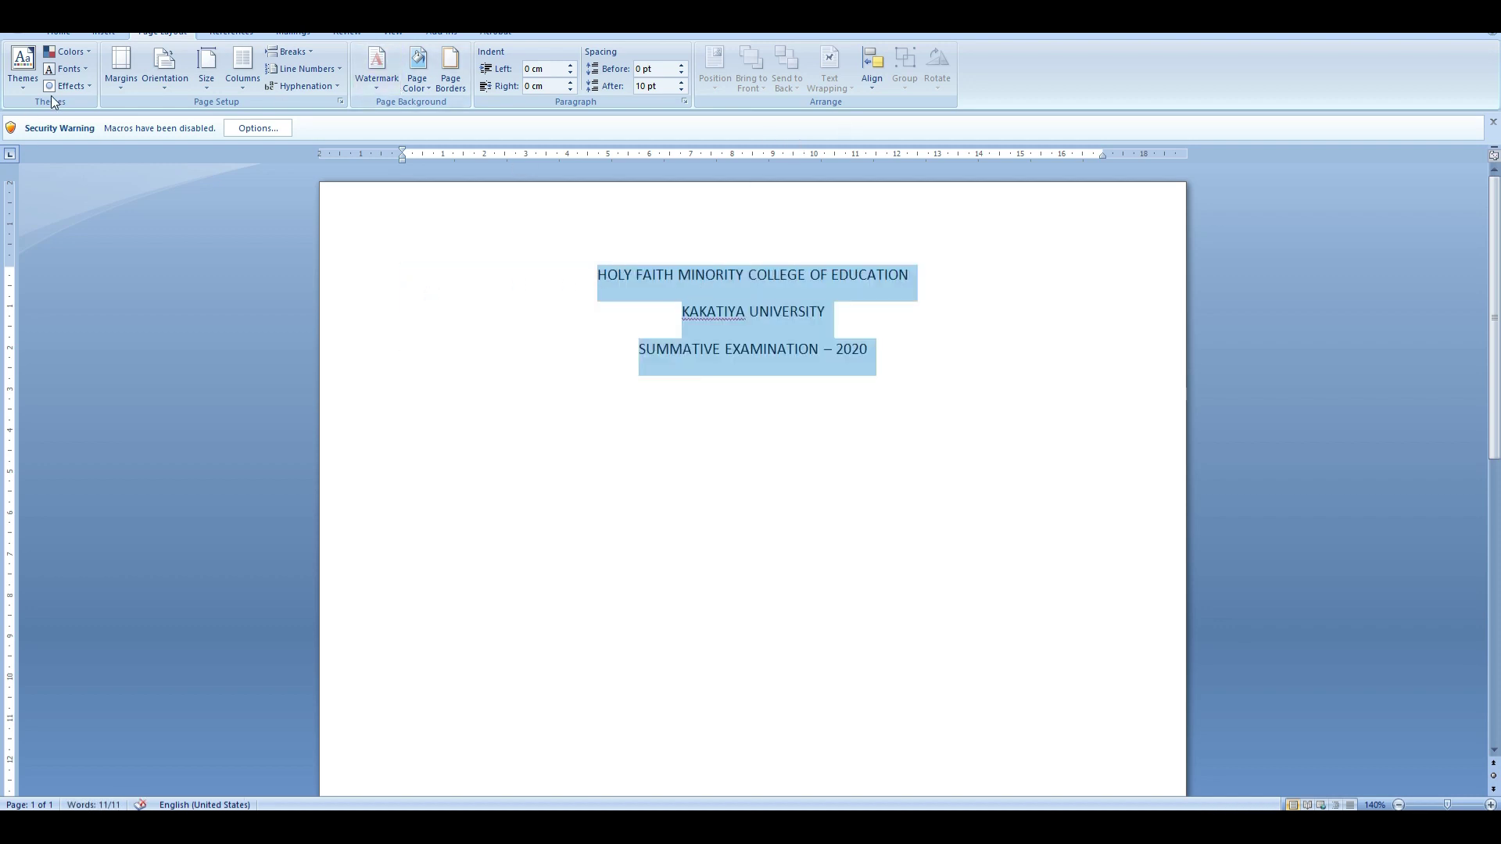
pyautogui.click(58, 32)
pyautogui.hotkey('ctrl', 'b')
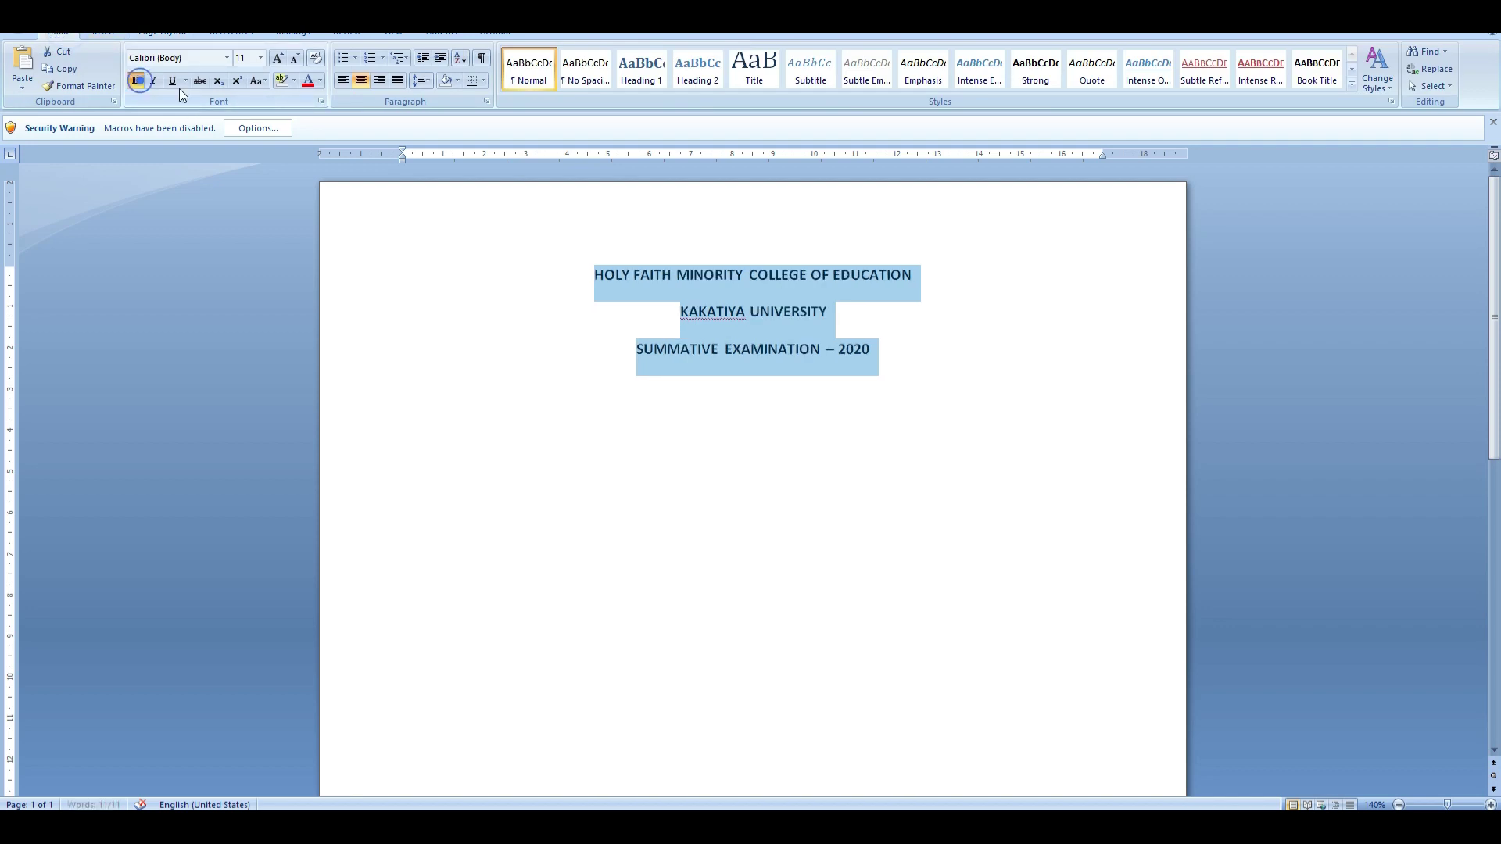
pyautogui.click(241, 58)
pyautogui.write('13')
pyautogui.press('Return')
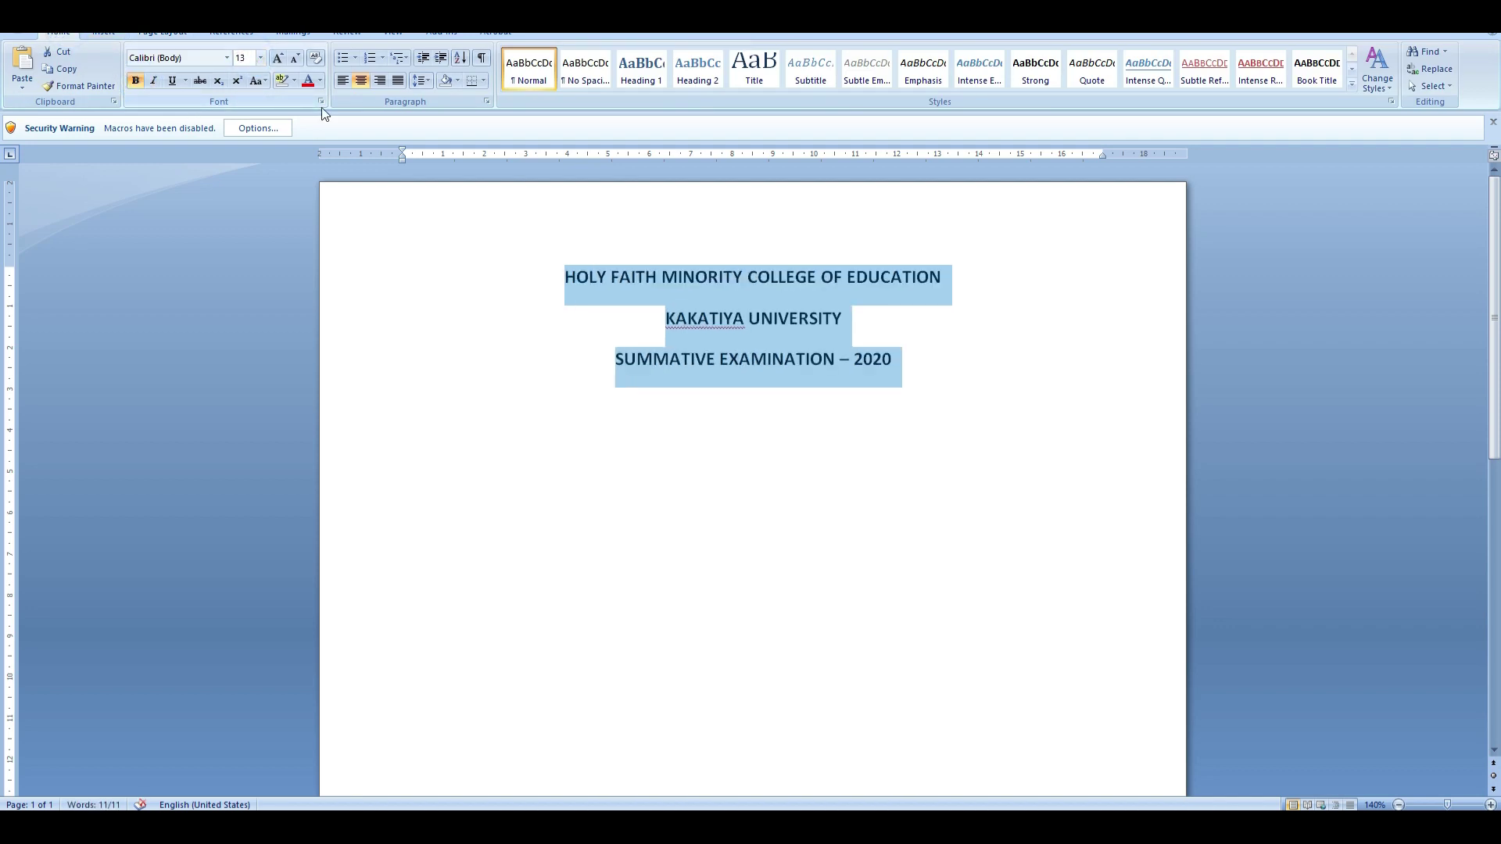
# Tighten the line spacing of the three heading lines and remove the space after each paragraph.
pyautogui.click(421, 80)
pyautogui.click(452, 100)
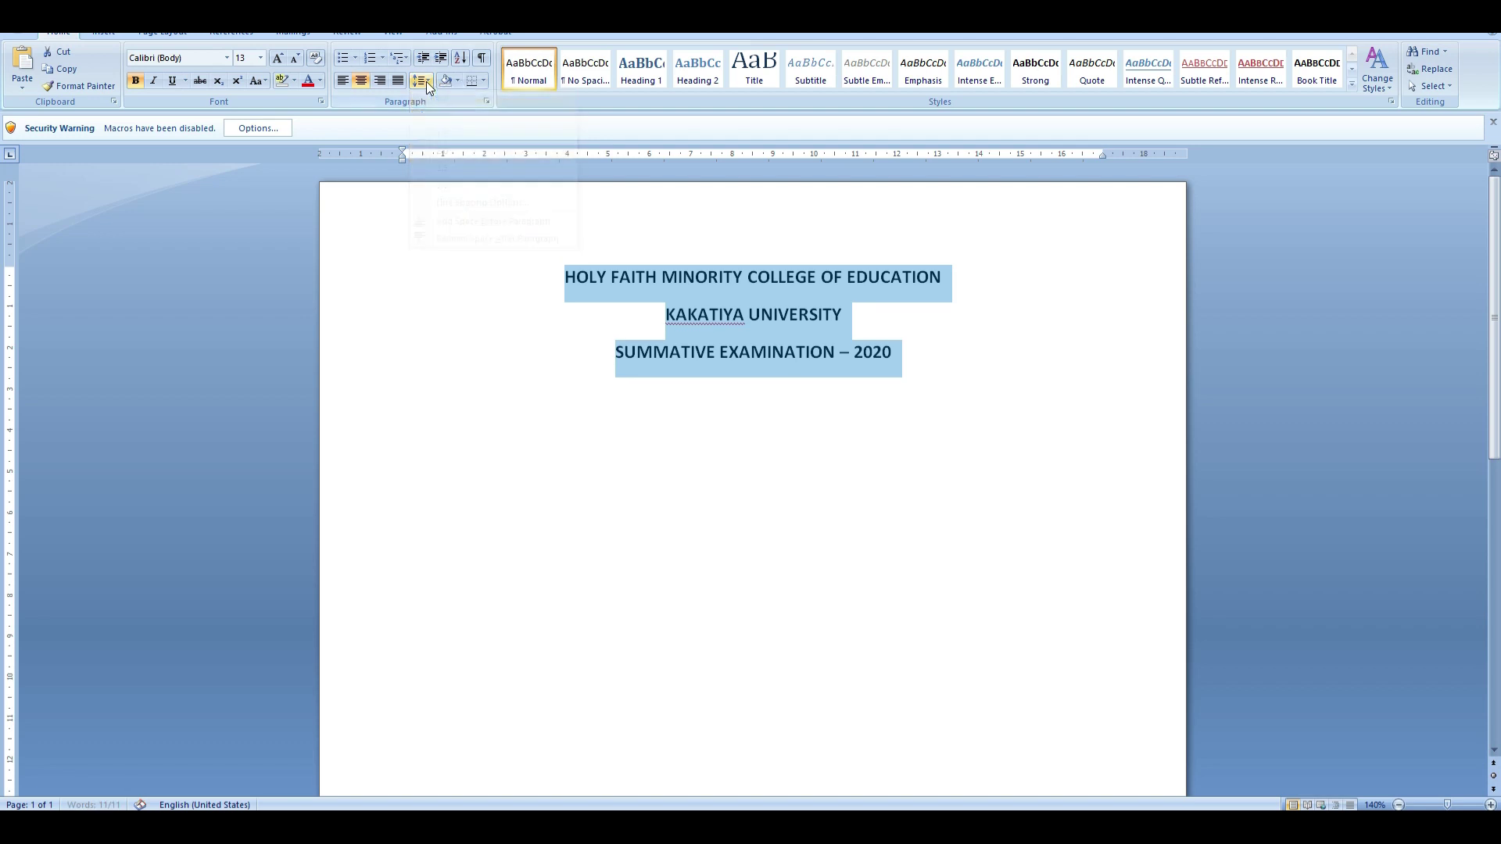
pyautogui.click(422, 81)
pyautogui.click(486, 239)
pyautogui.click(944, 336)
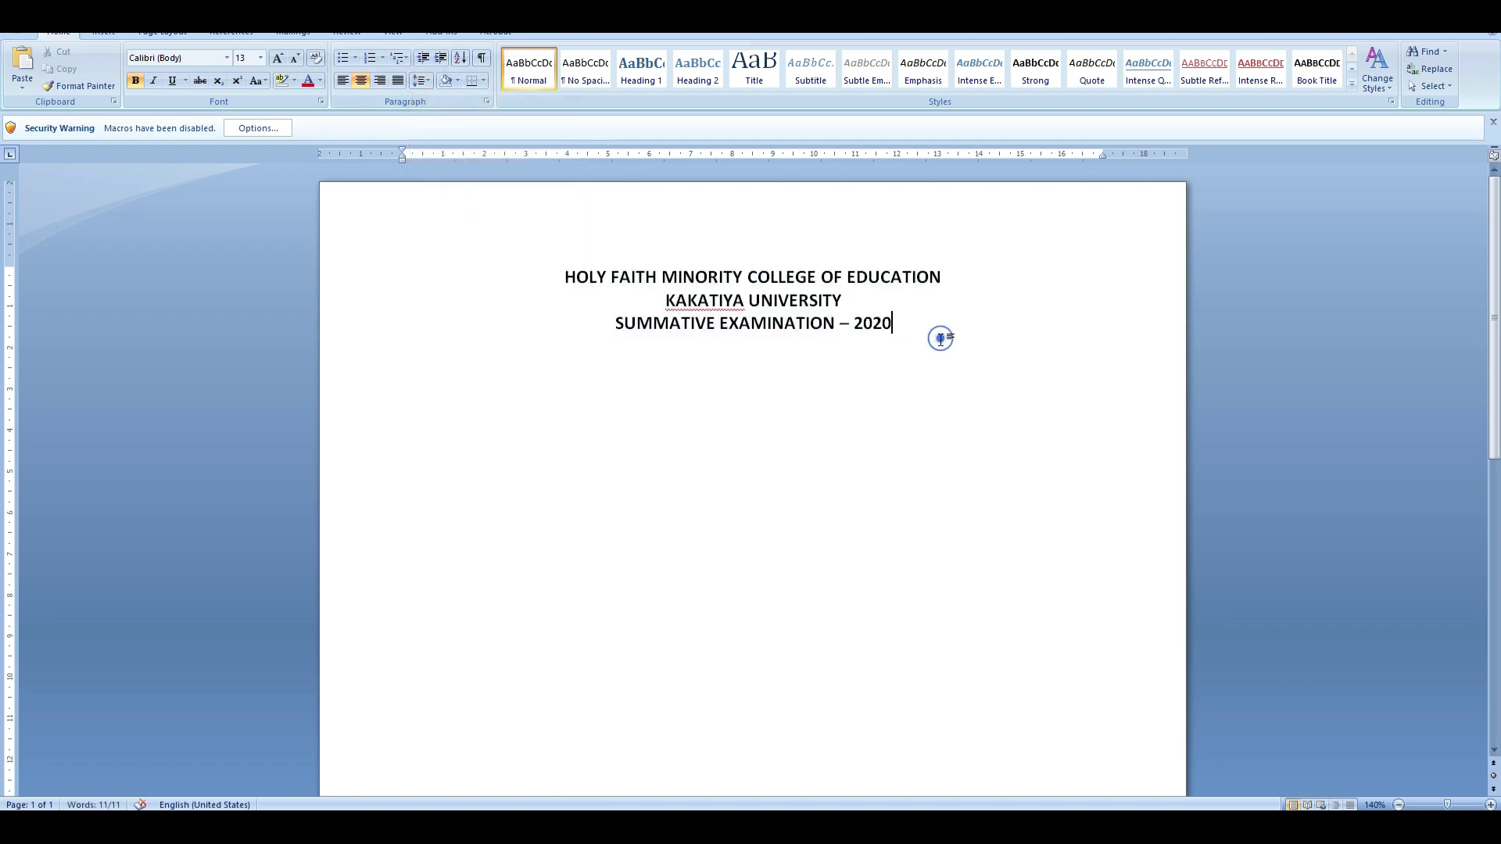
# Add an empty line below the headings, left-aligned, without bold and at font size 12.
pyautogui.press('Return')
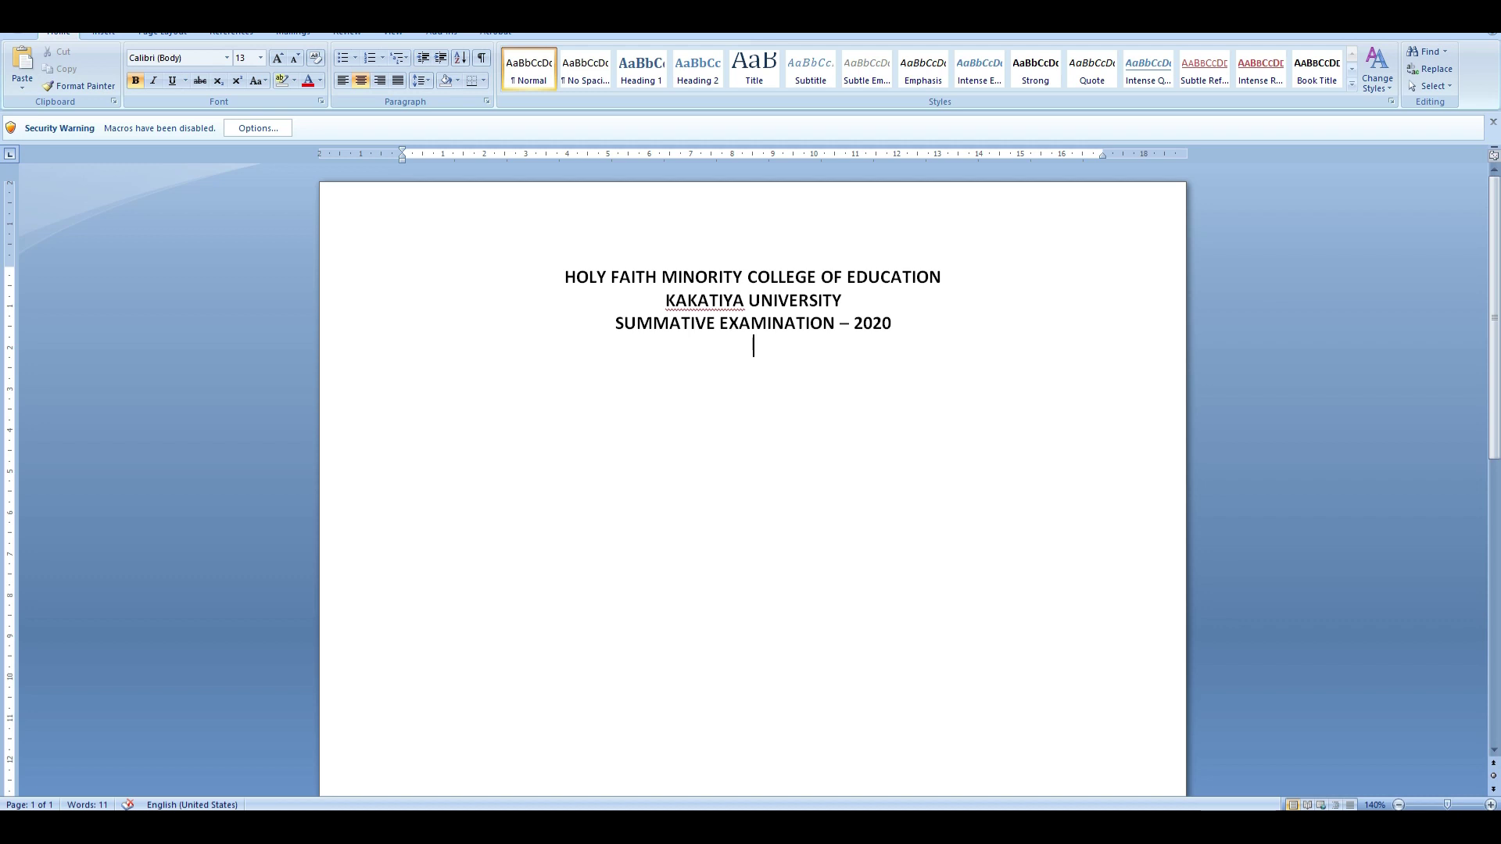
pyautogui.hotkey('ctrl', 'l')
pyautogui.write('TOME\t\t\tTAOD')
pyautogui.hotkey('shift', 'Home')
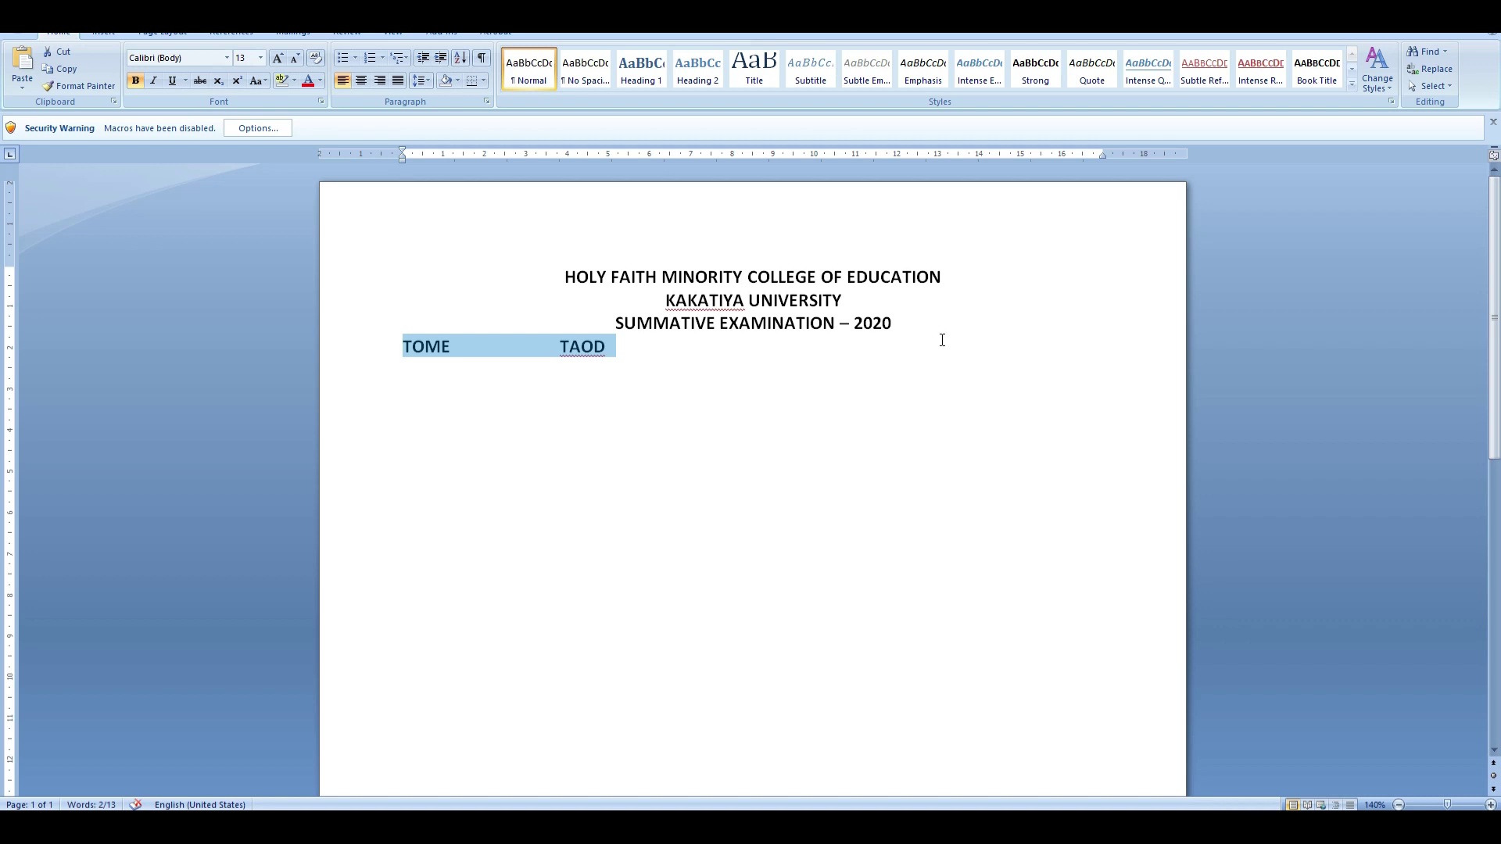
pyautogui.hotkey('ctrl', 'b')
pyautogui.hotkey('ctrl', 'shift', 'p')
pyautogui.write('12')
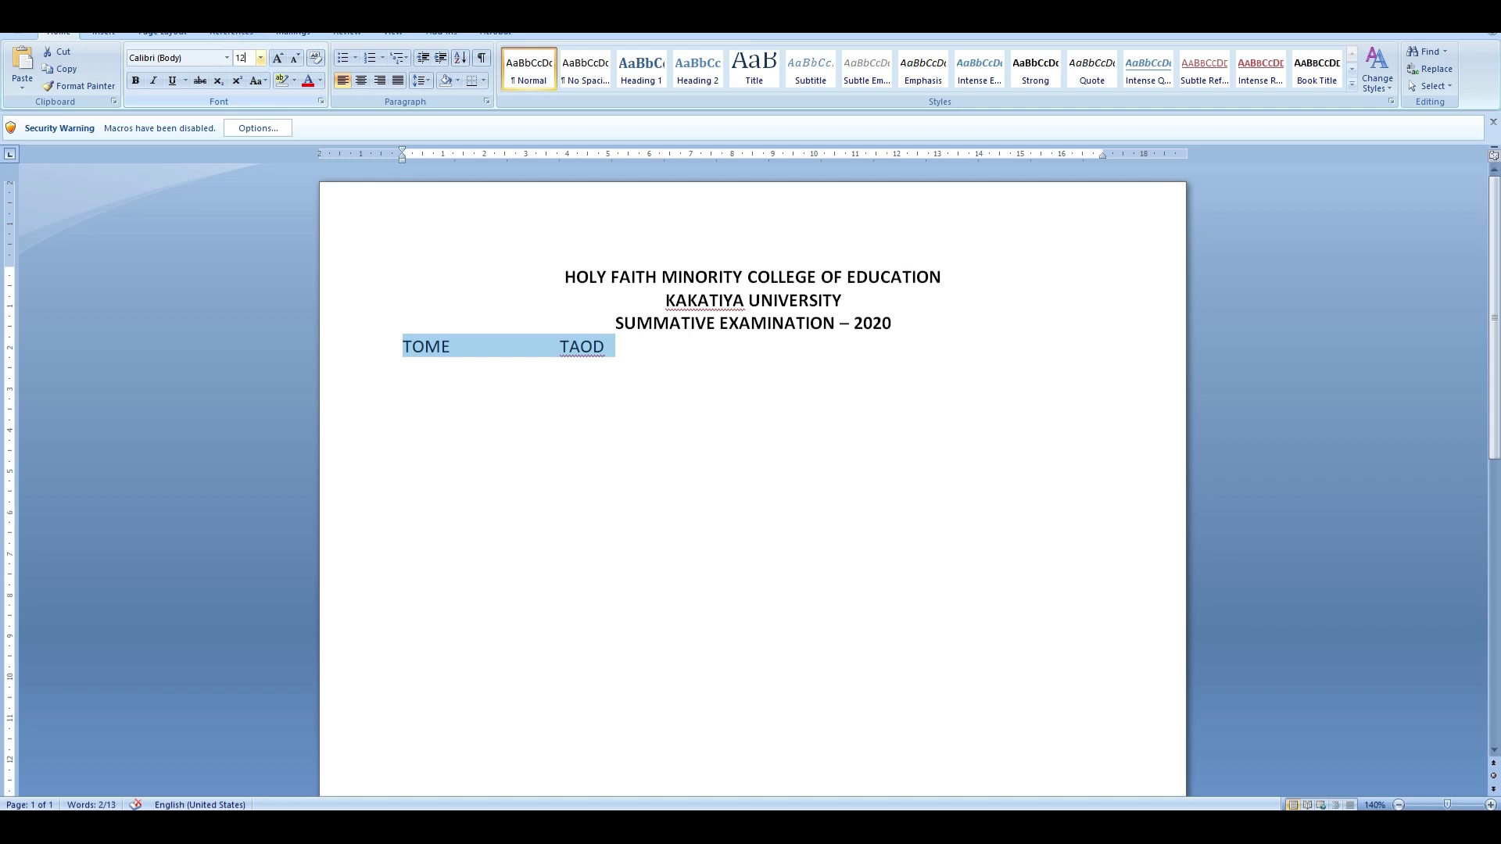
pyautogui.press('Return')
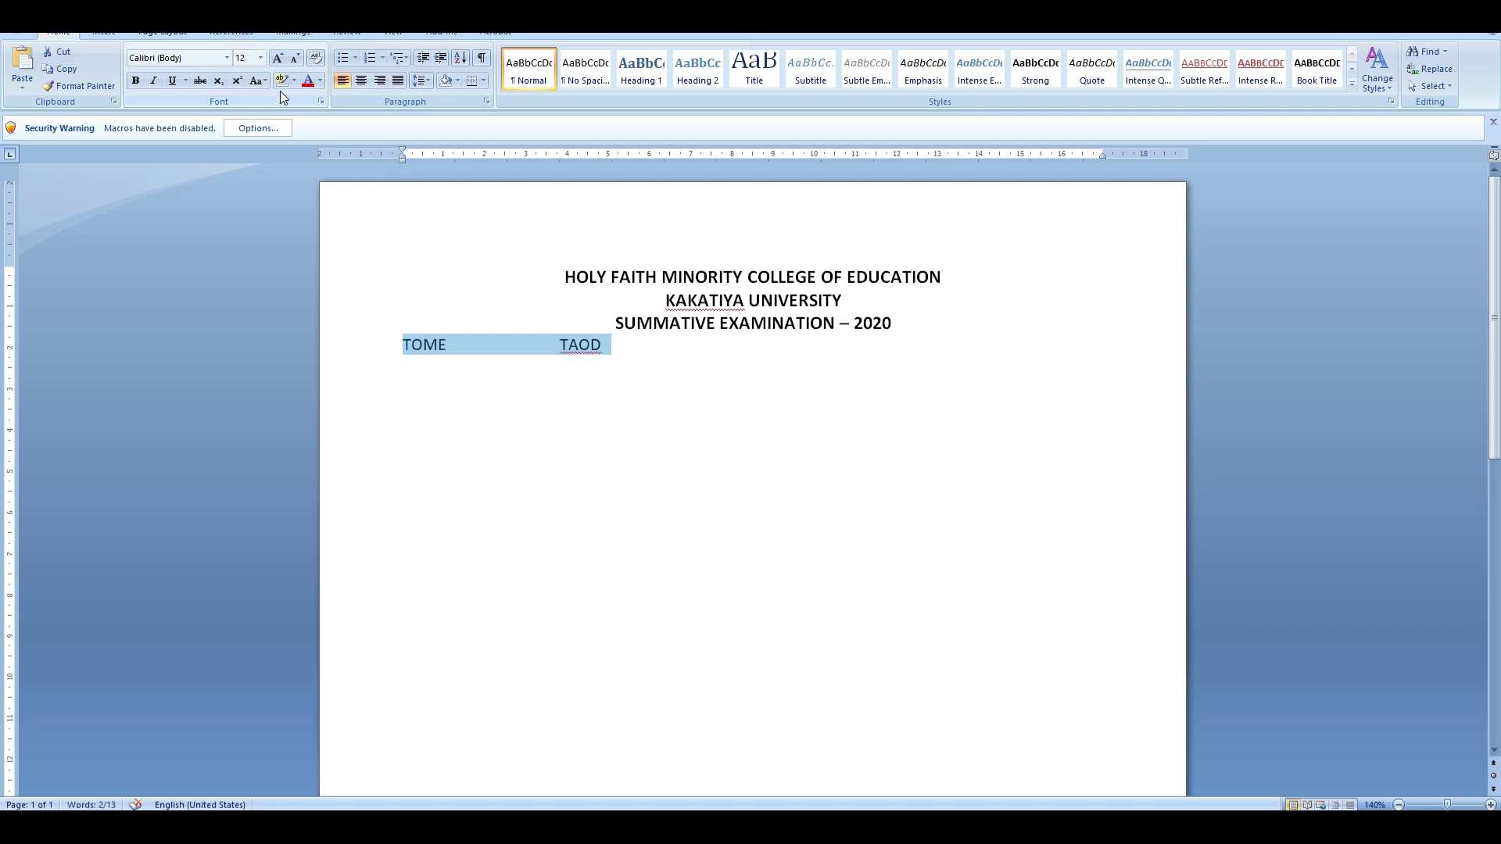
pyautogui.press('Delete')
# Insert a table with two columns and one row below the headings.
pyautogui.click(108, 33)
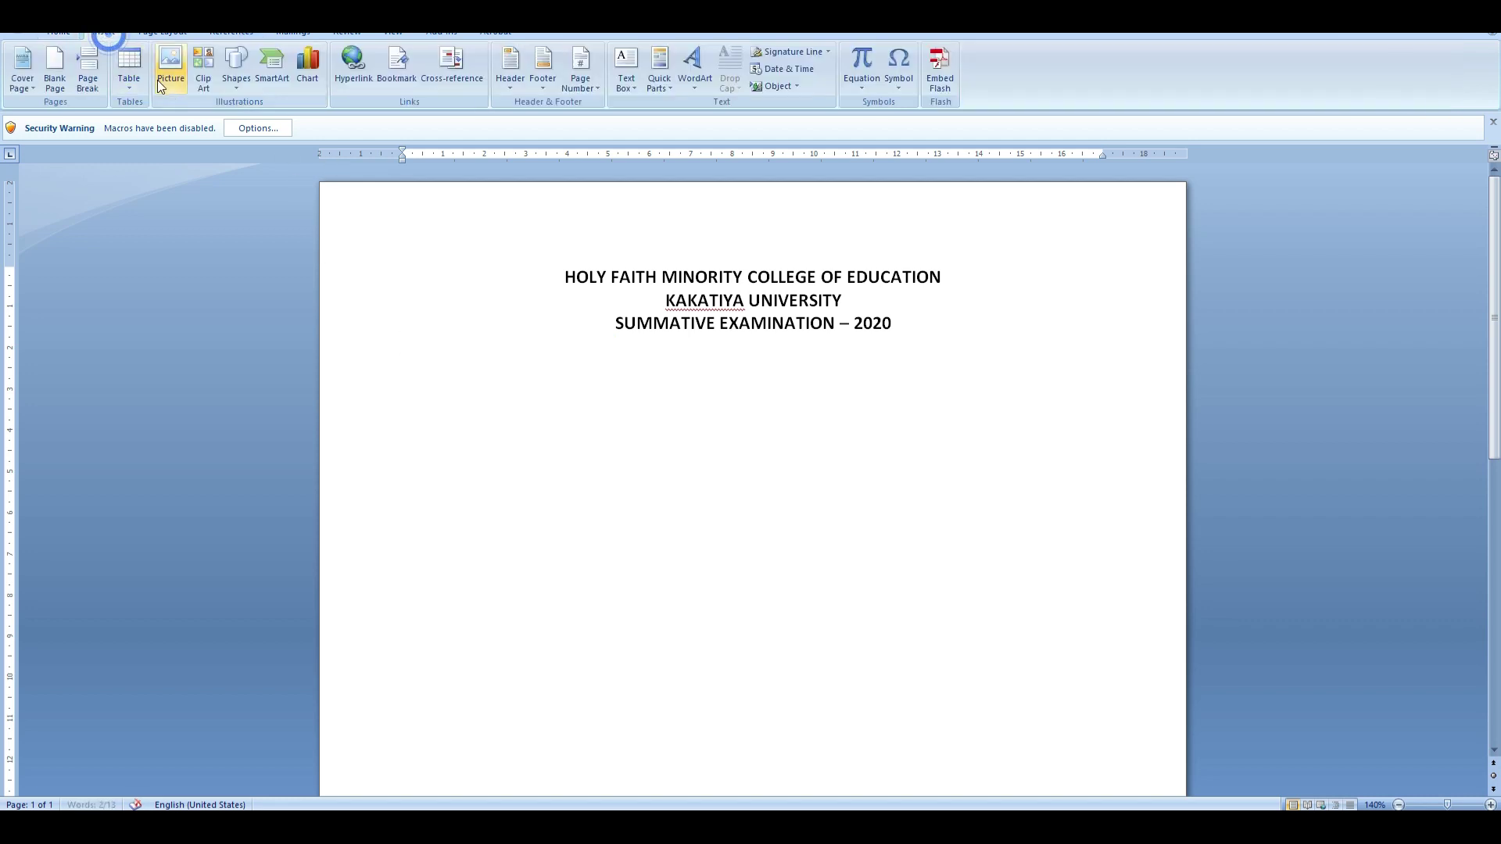
pyautogui.click(129, 69)
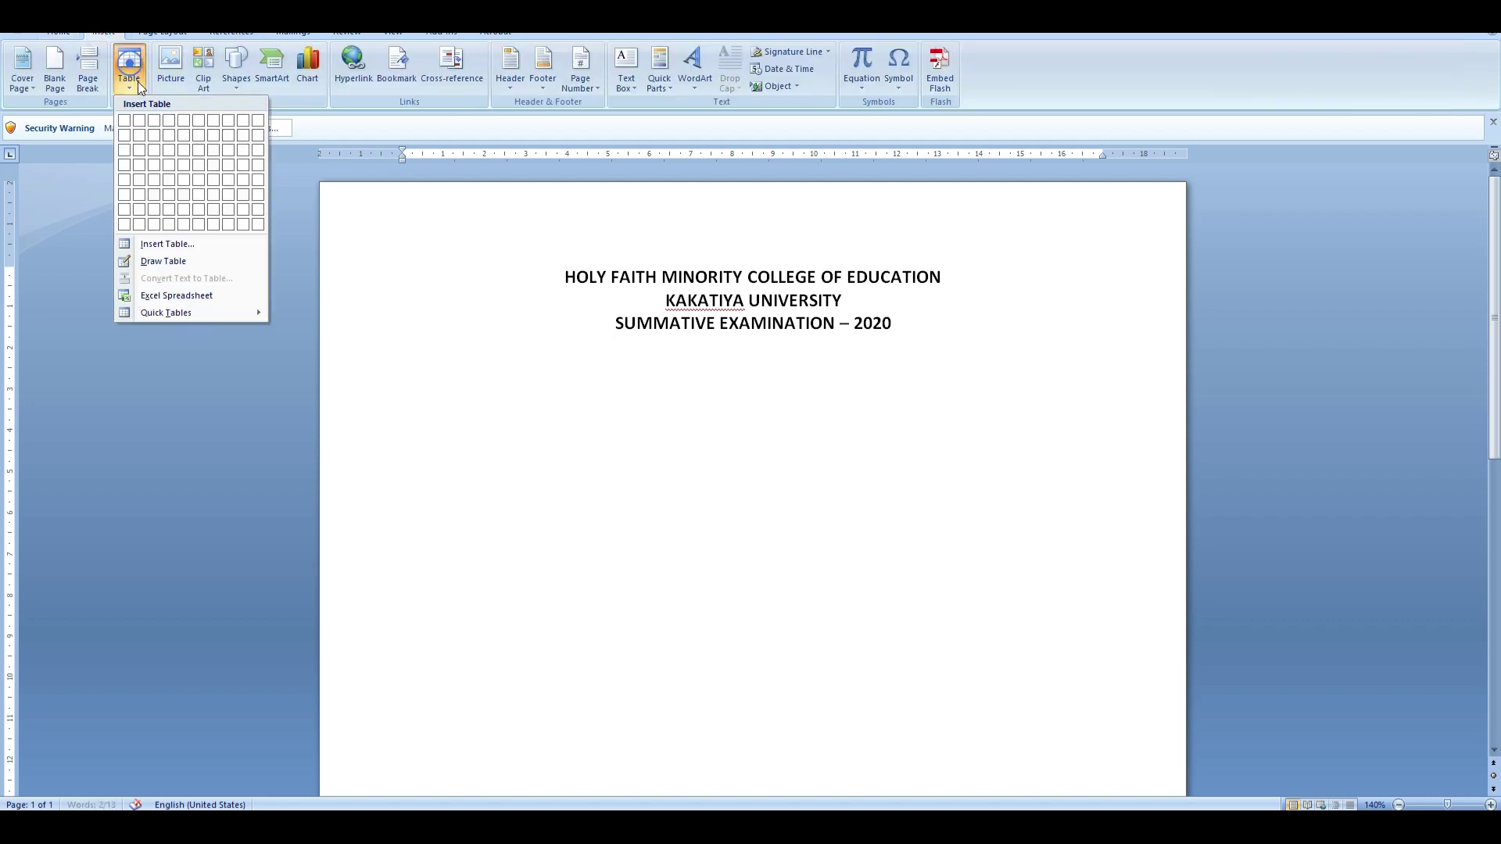
pyautogui.click(144, 126)
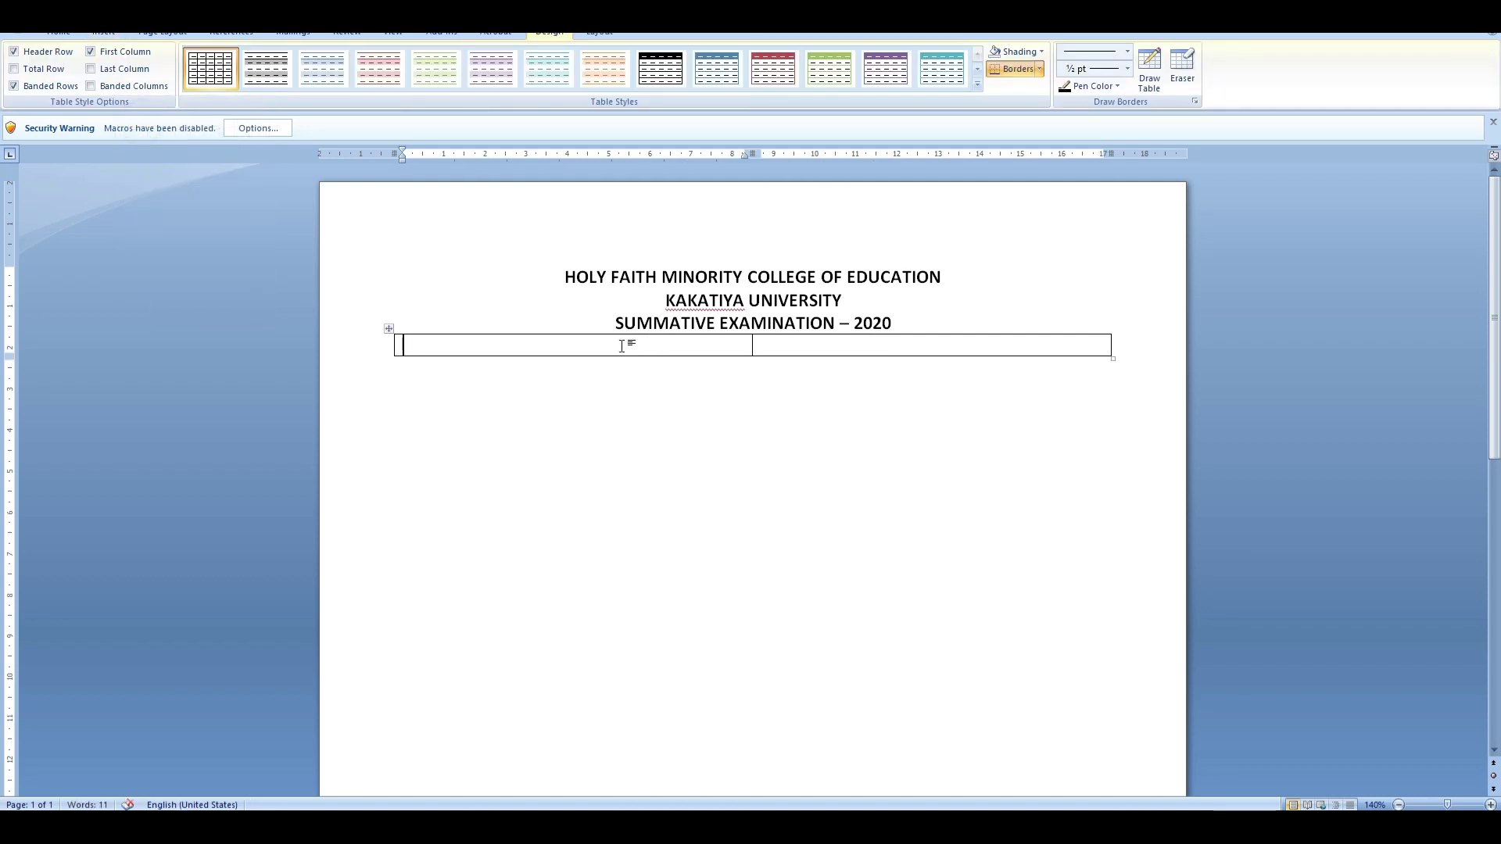
# Fill the first table row with "Name of the Student:" and "Time: 2.4 Min".
pyautogui.write('sTUDEN')
pyautogui.press('BackSpace')
pyautogui.press('BackSpace')
pyautogui.press('BackSpace')
pyautogui.press('BackSpace')
pyautogui.write('Name of the Su')
pyautogui.press('BackSpace')
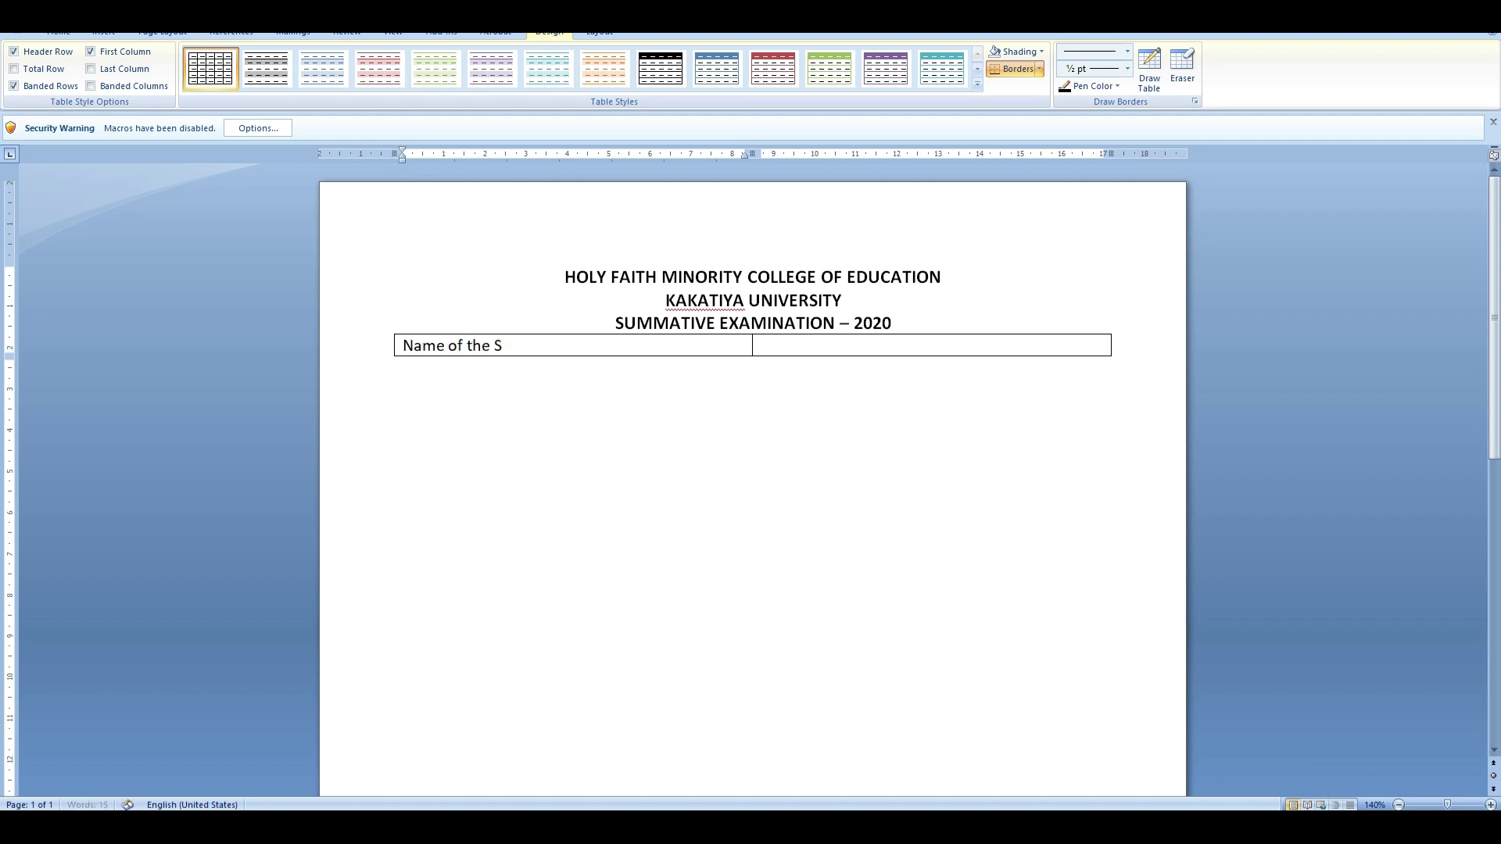
pyautogui.write('tudent:')
pyautogui.press('Tab')
pyautogui.write('Time: 2.4')
pyautogui.press('BackSpace')
# Add a second table row containing "Roll No:" and "Marks: 40", plus an empty third row.
pyautogui.press('Tab')
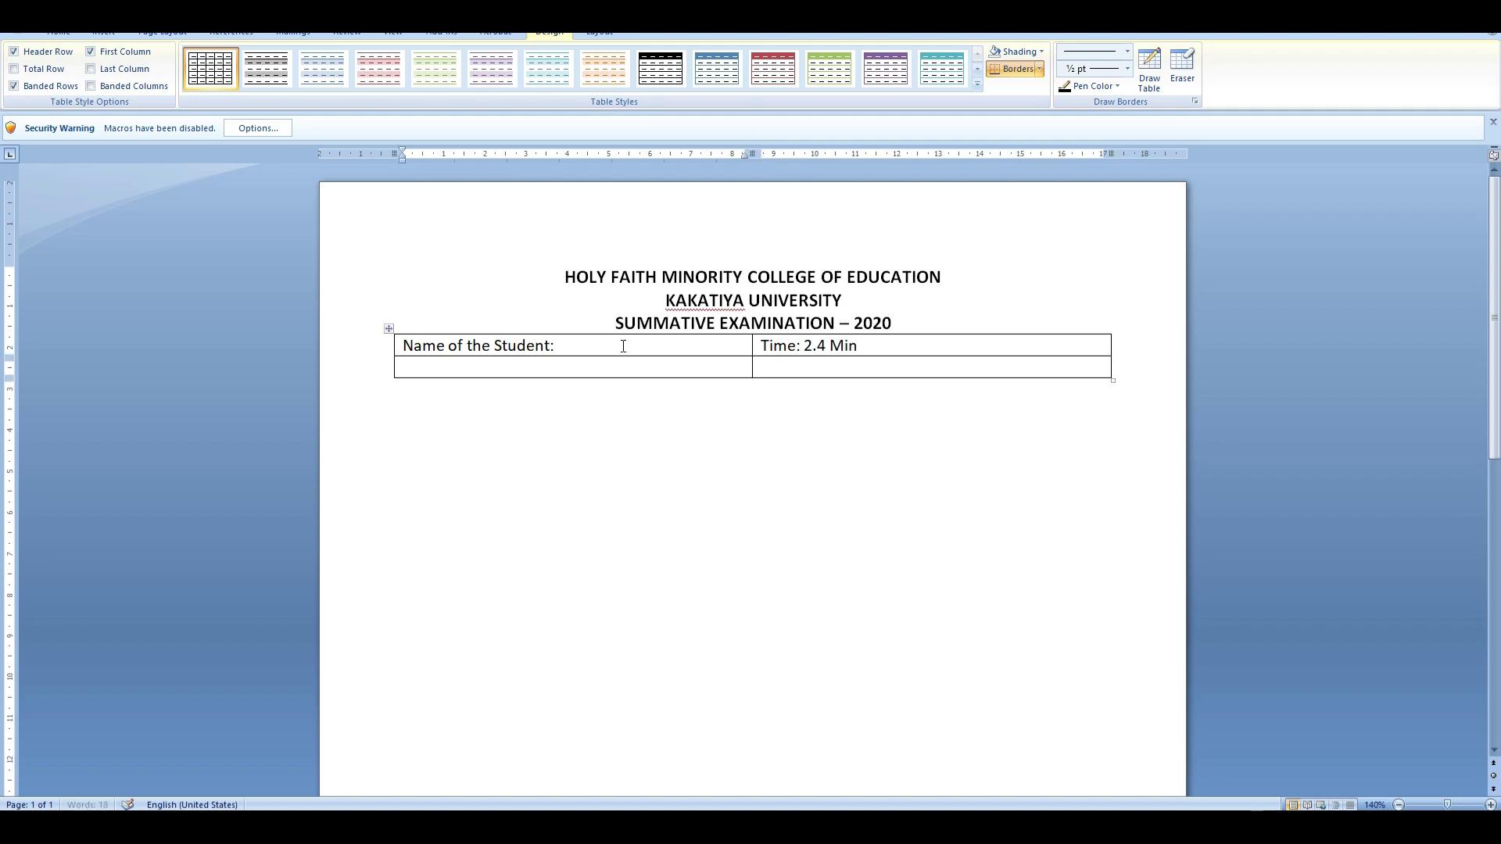
pyautogui.write('R')
pyautogui.press('BackSpace')
pyautogui.write('Roll No:')
pyautogui.press('Tab')
pyautogui.press('Tab')
pyautogui.hotkey('shift', 'Tab')
pyautogui.write('Ma')
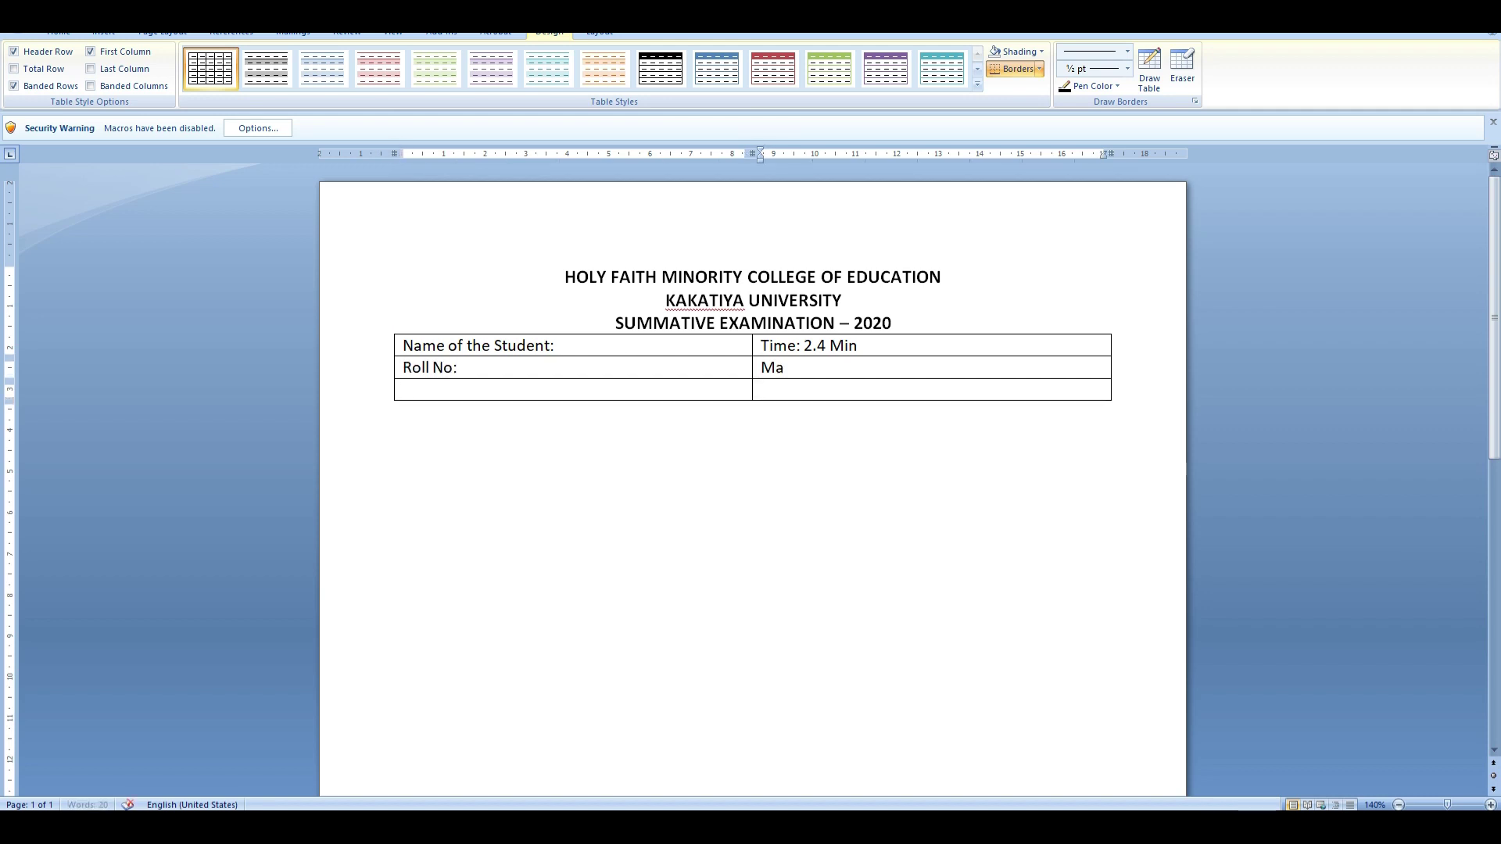
pyautogui.write('rks: 40 Ma')
pyautogui.press('BackSpace')
pyautogui.press('BackSpace')
pyautogui.press('BackSpace')
# Enter "Name of the Traine Teacher :" followed by the teacher's name in the third row's first cell.
pyautogui.press('Tab')
pyautogui.write('Name of the Trai')
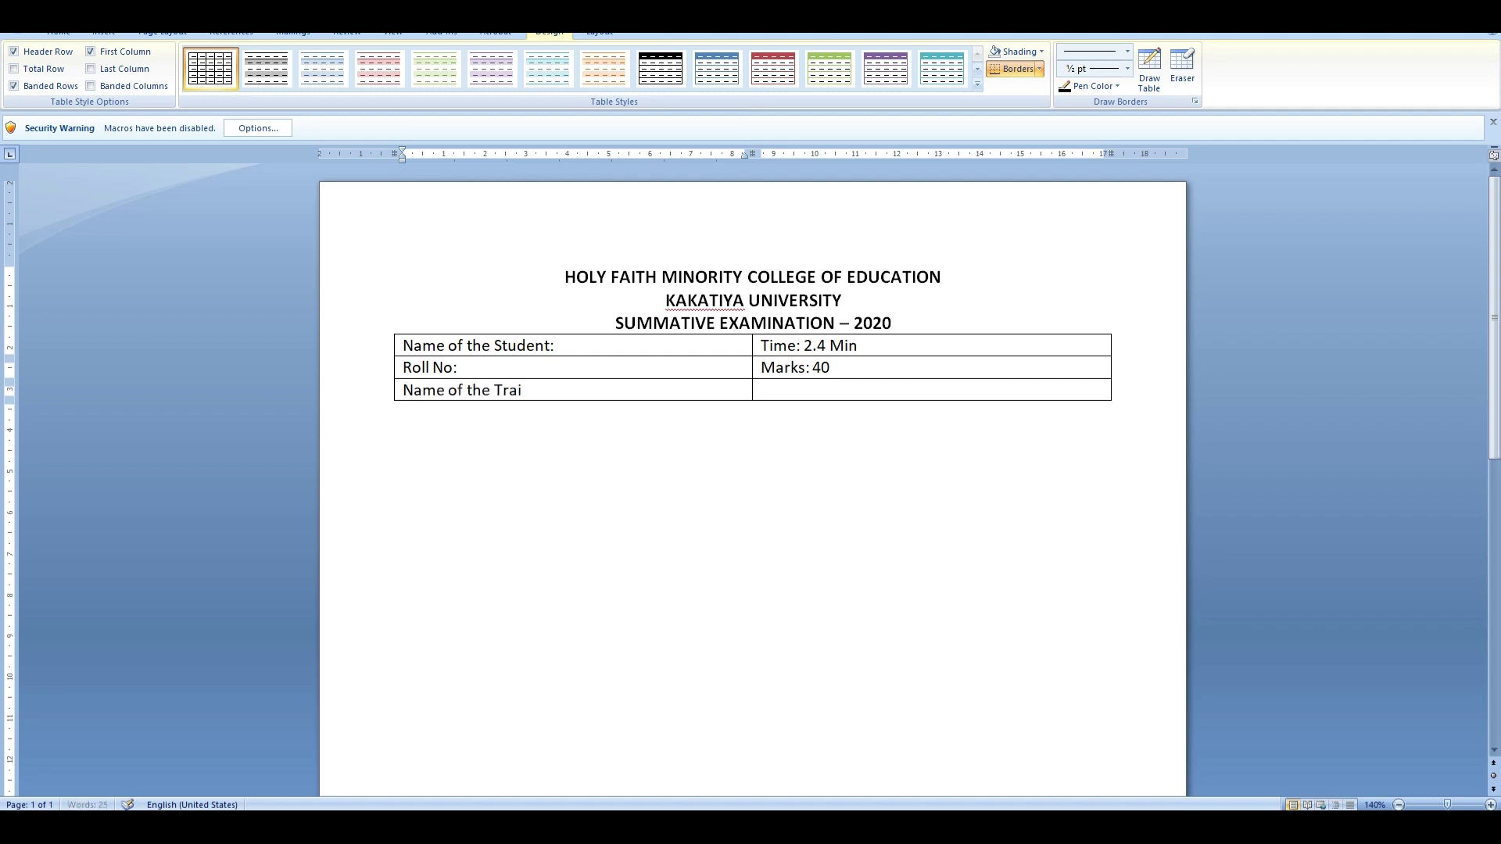
pyautogui.write('ne Teacher : V.ANUSH')
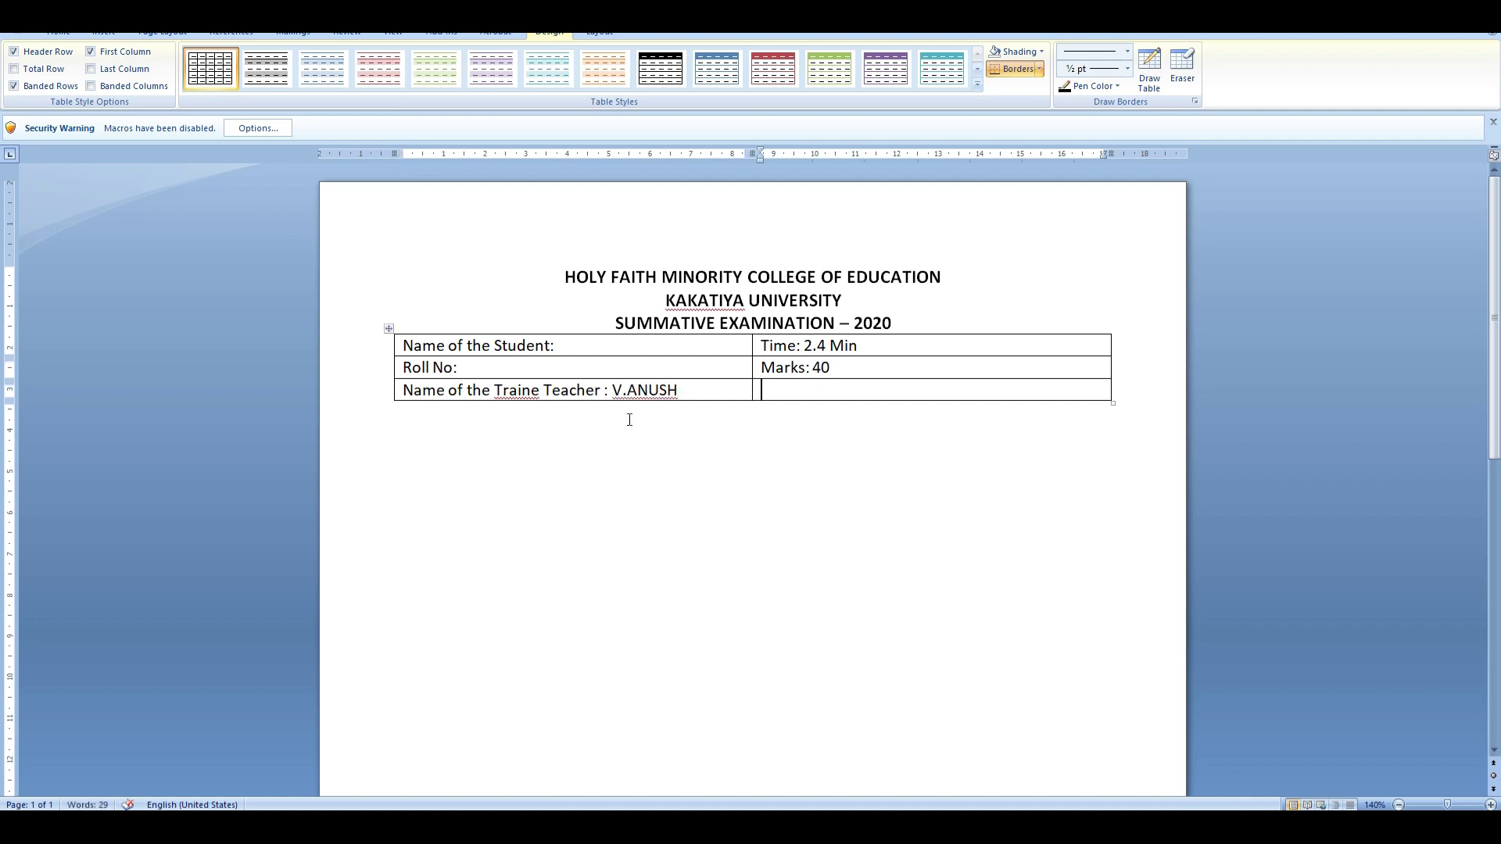
pyautogui.press('Tab')
# Insert a space before the colon in the "Name of the Student" and "Roll No" labels.
pyautogui.click(590, 345)
pyautogui.press('Left')
pyautogui.press('Down')
pyautogui.press('Left')
pyautogui.press('Down')
# Complete the teacher's name in the third row with its missing last letter and make the name bold.
pyautogui.write('A')
pyautogui.hotkey('shift', 'Left')
pyautogui.hotkey('shift', 'Left')
pyautogui.hotkey('shift', 'Left')
pyautogui.hotkey('shift', 'Left')
pyautogui.hotkey('shift', 'Left')
pyautogui.hotkey('shift', 'Left')
pyautogui.hotkey('shift', 'Left')
pyautogui.hotkey('shift', 'Left')
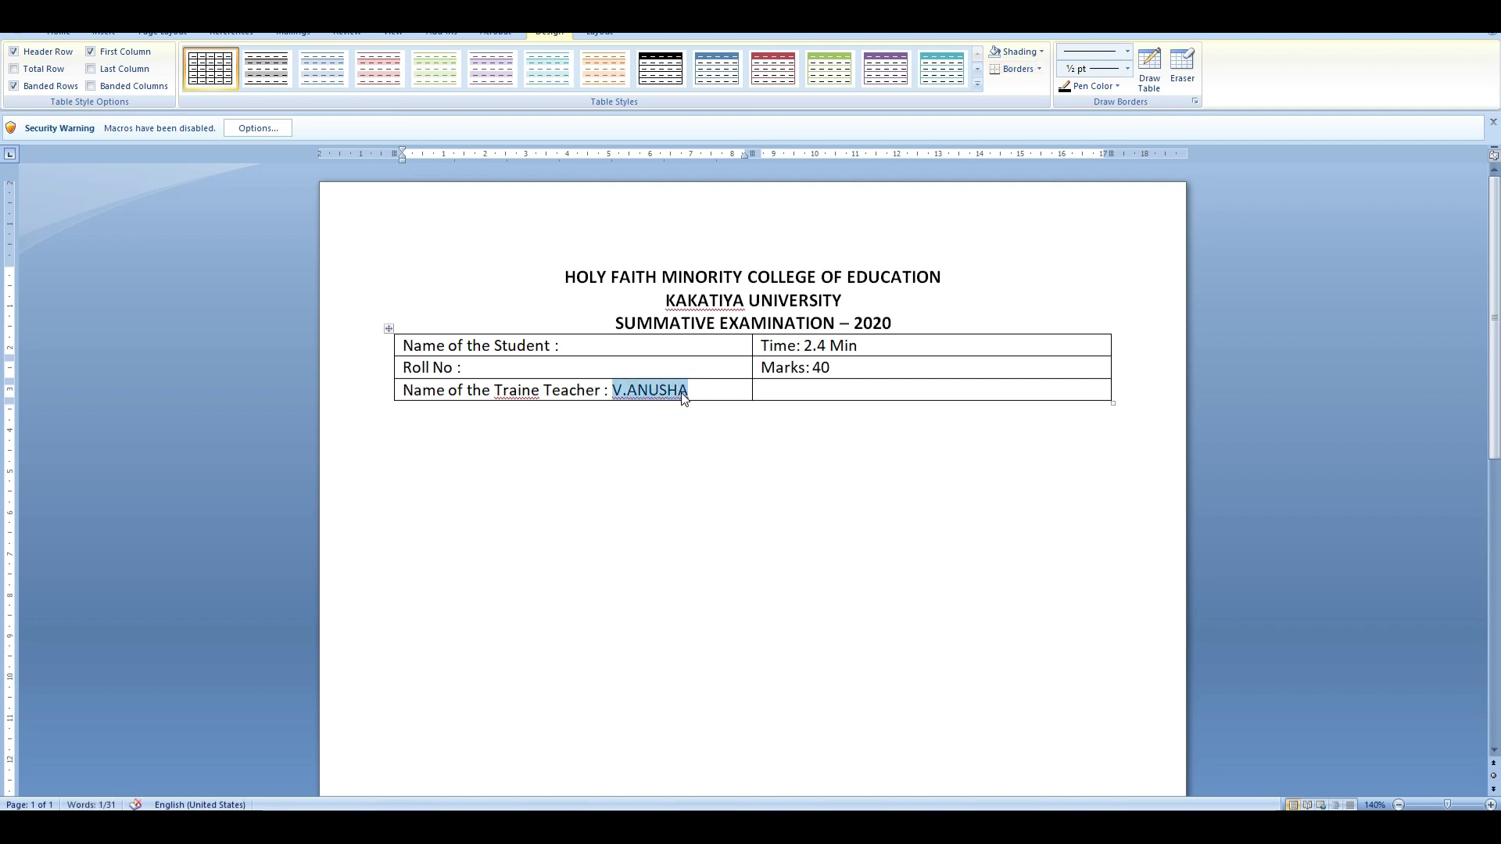
pyautogui.hotkey('ctrl', 'b')
# Right-align the Time and Marks cells in the table's second column.
pyautogui.click(857, 369)
pyautogui.moveTo(857, 369); pyautogui.dragTo(890, 349)
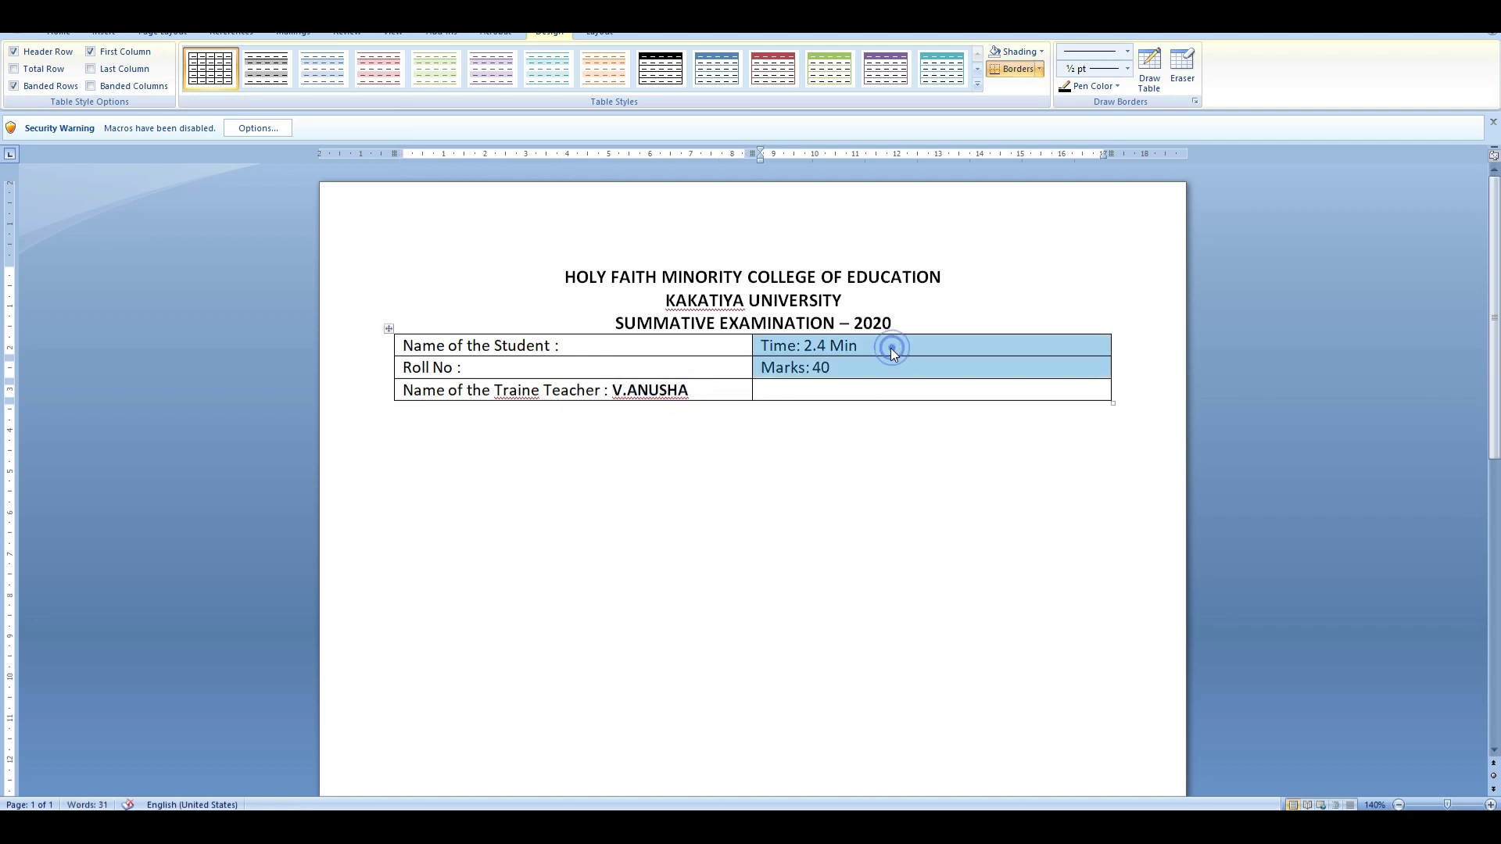
pyautogui.hotkey('ctrl', 'r')
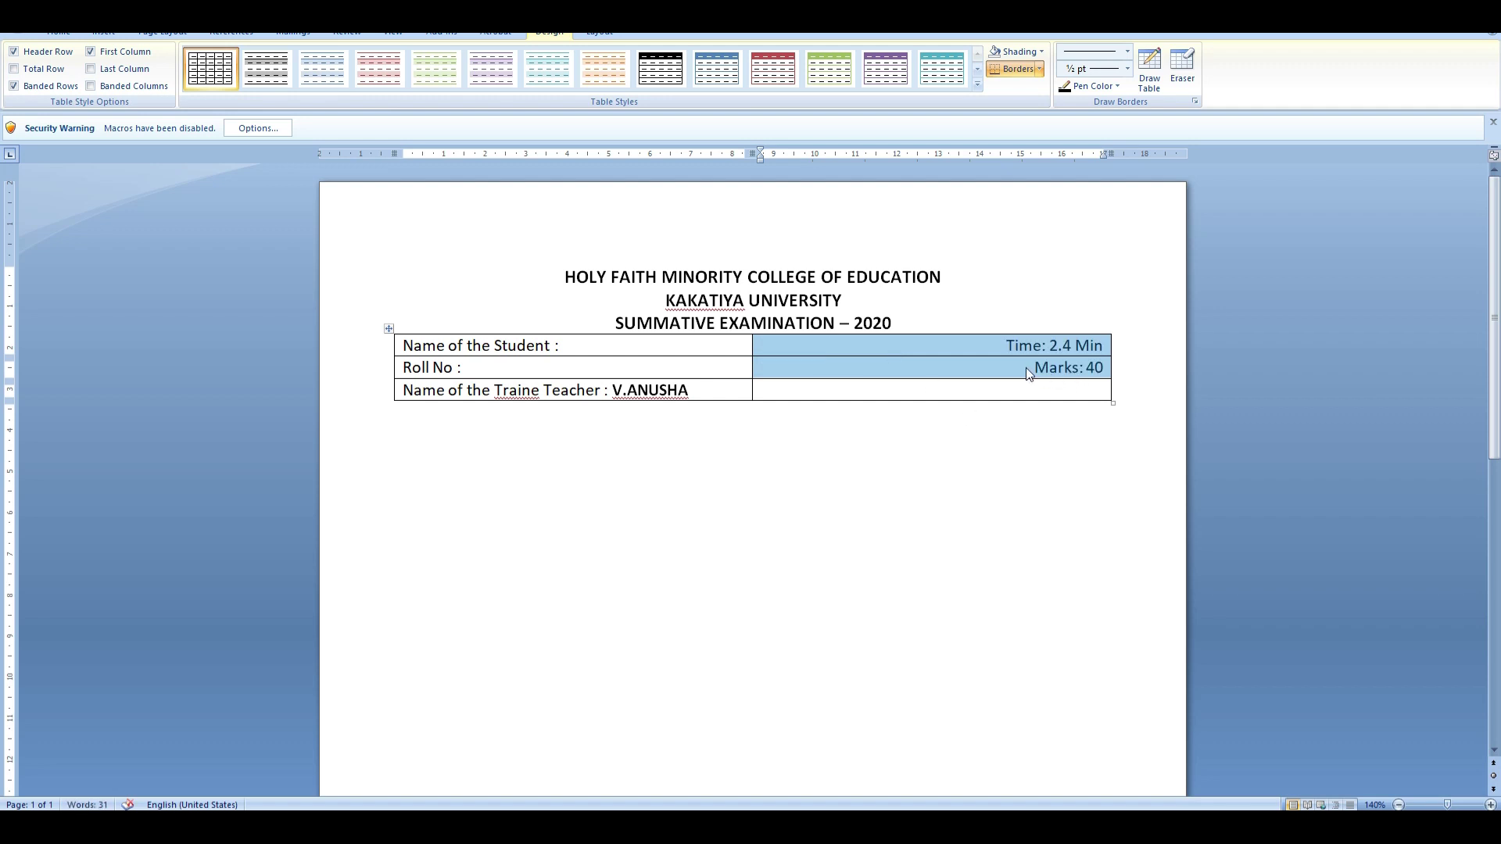
# Make the "Marks: 40" text bold.
pyautogui.click(1022, 365)
pyautogui.moveTo(1086, 364)
pyautogui.mouseDown()
pyautogui.moveTo(995, 369)
pyautogui.moveTo(1106, 368)
pyautogui.mouseUp()
pyautogui.hotkey('ctrl', 'b')
pyautogui.click(1029, 372)
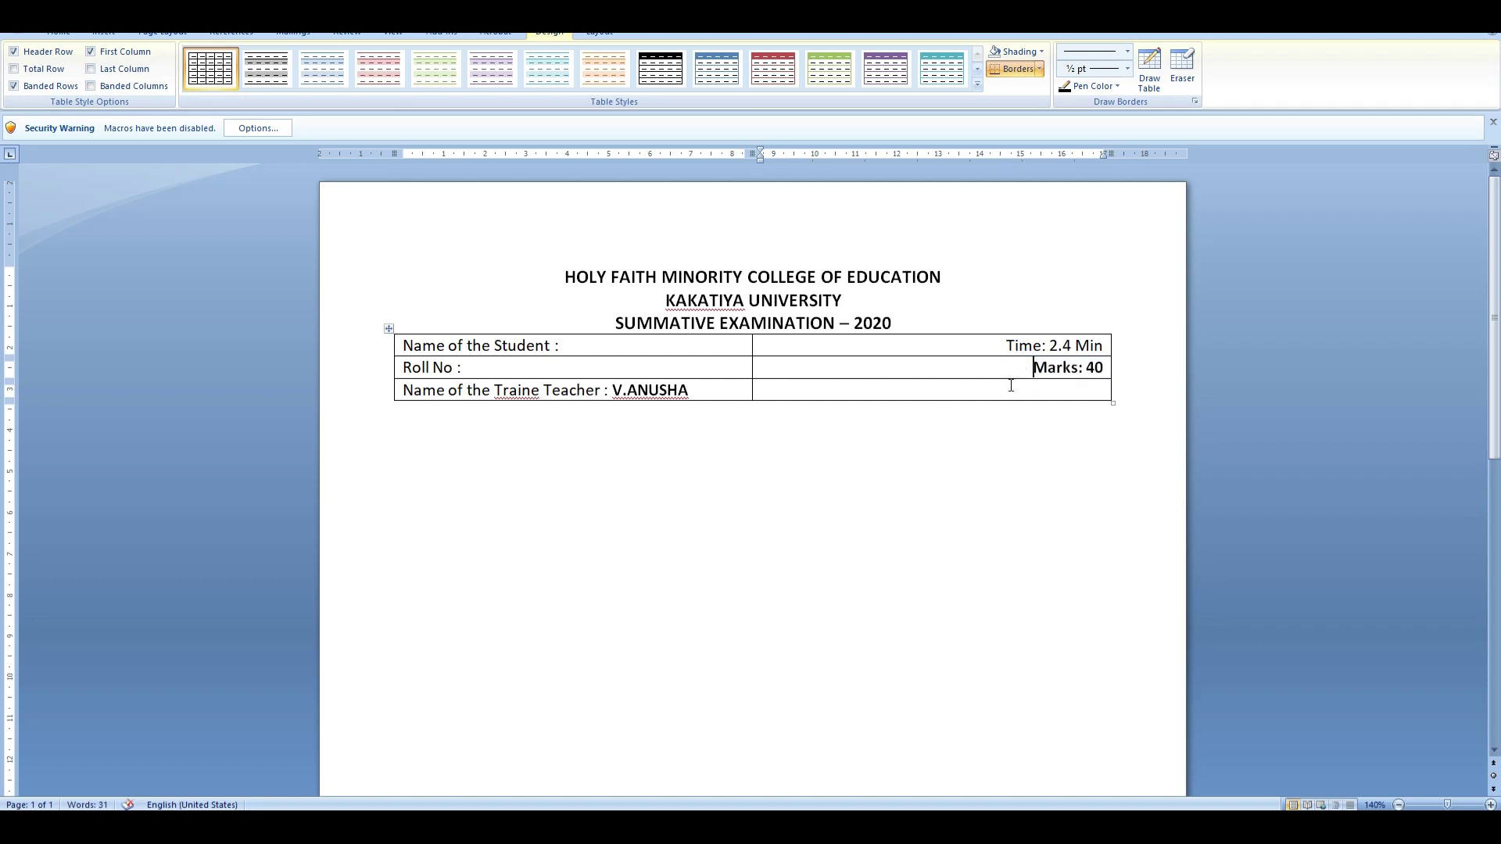
# Center the student details table horizontally on the page through its table properties.
pyautogui.click(389, 328)
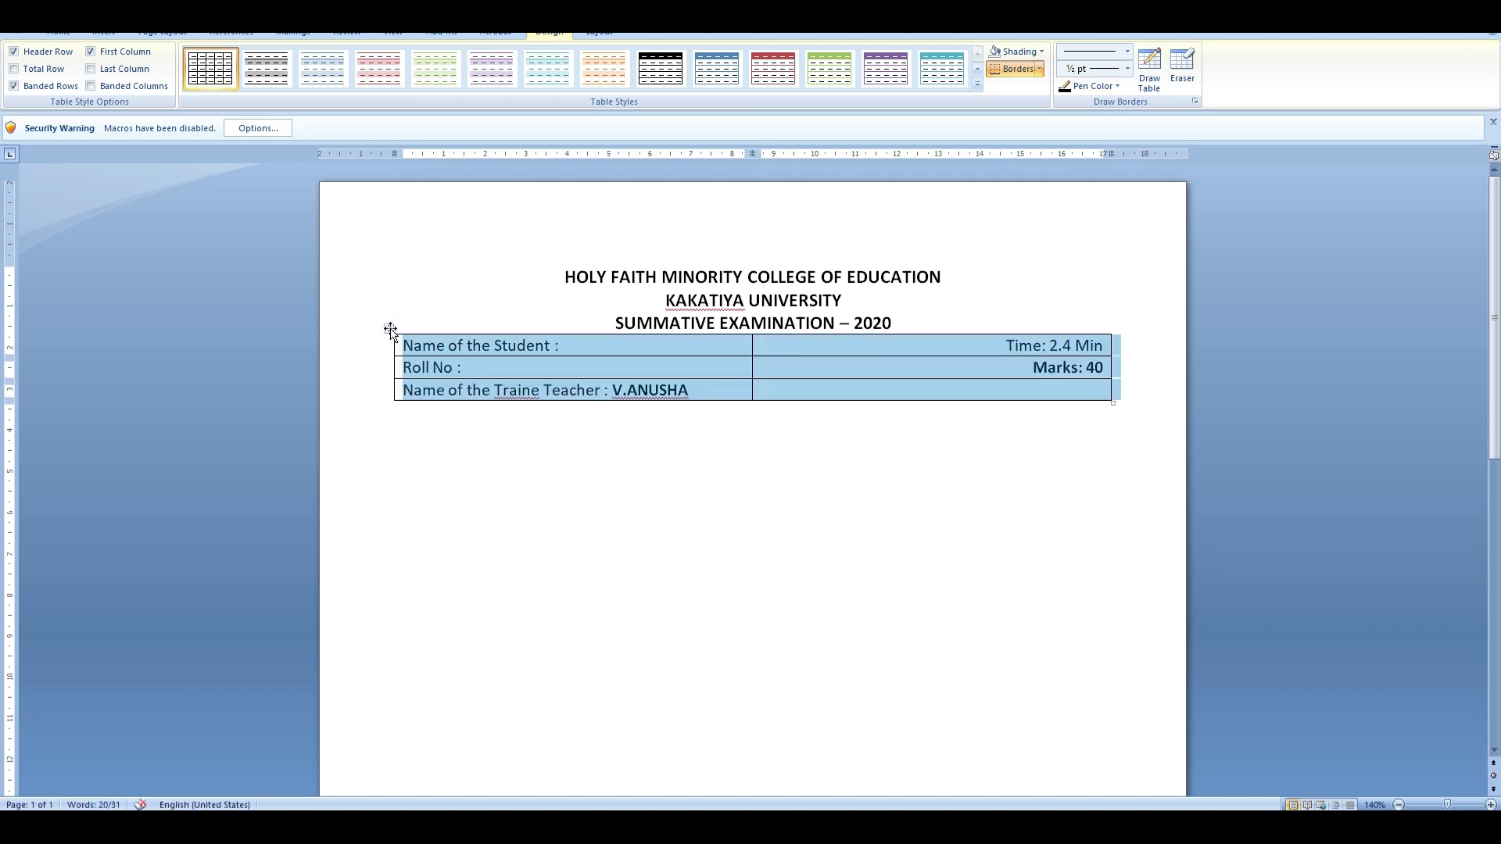
pyautogui.rightClick(390, 329)
pyautogui.click(410, 550)
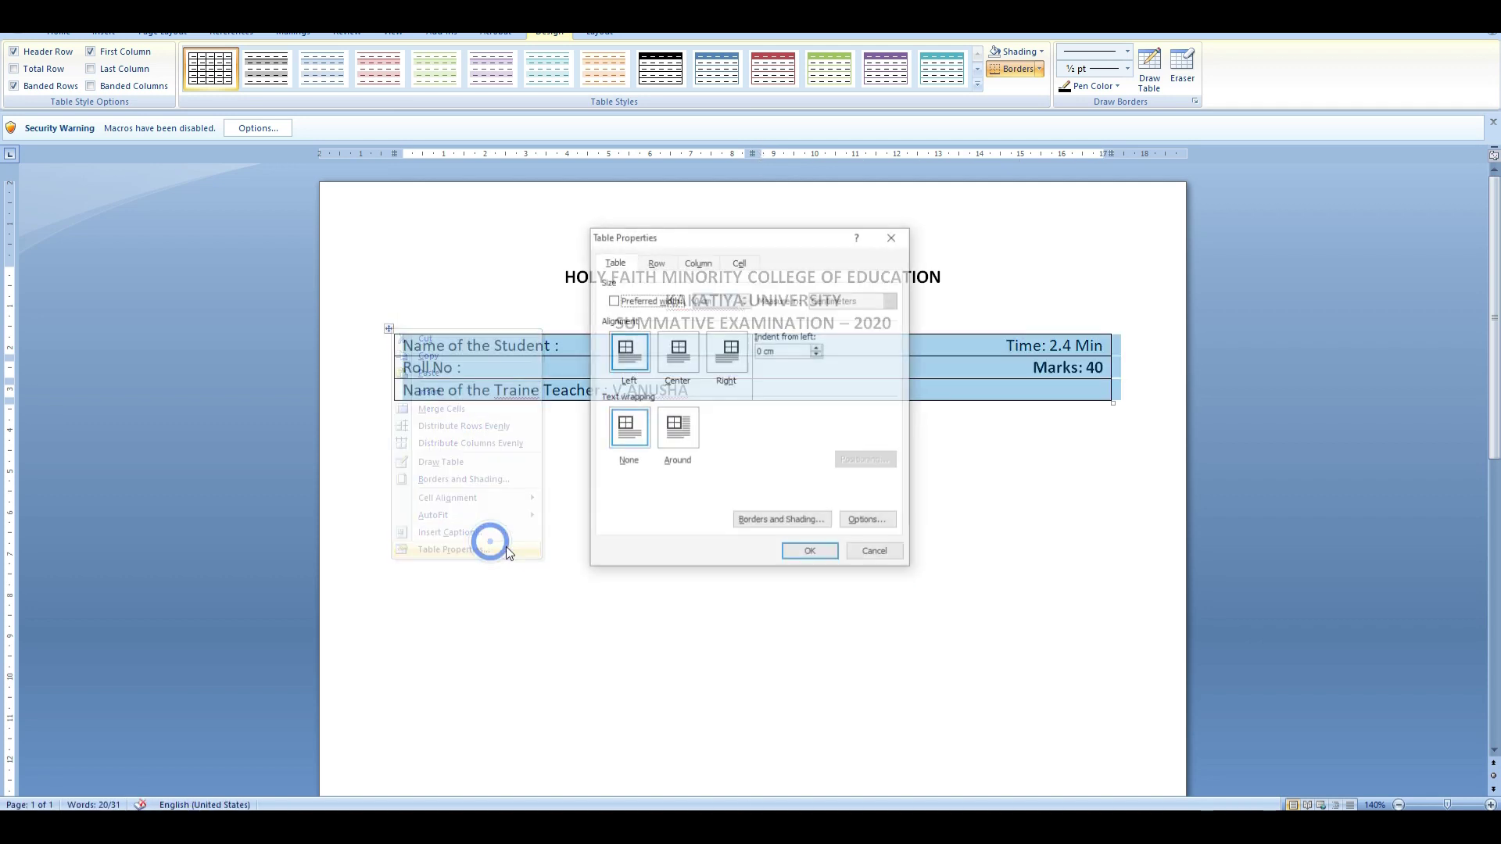
pyautogui.click(677, 354)
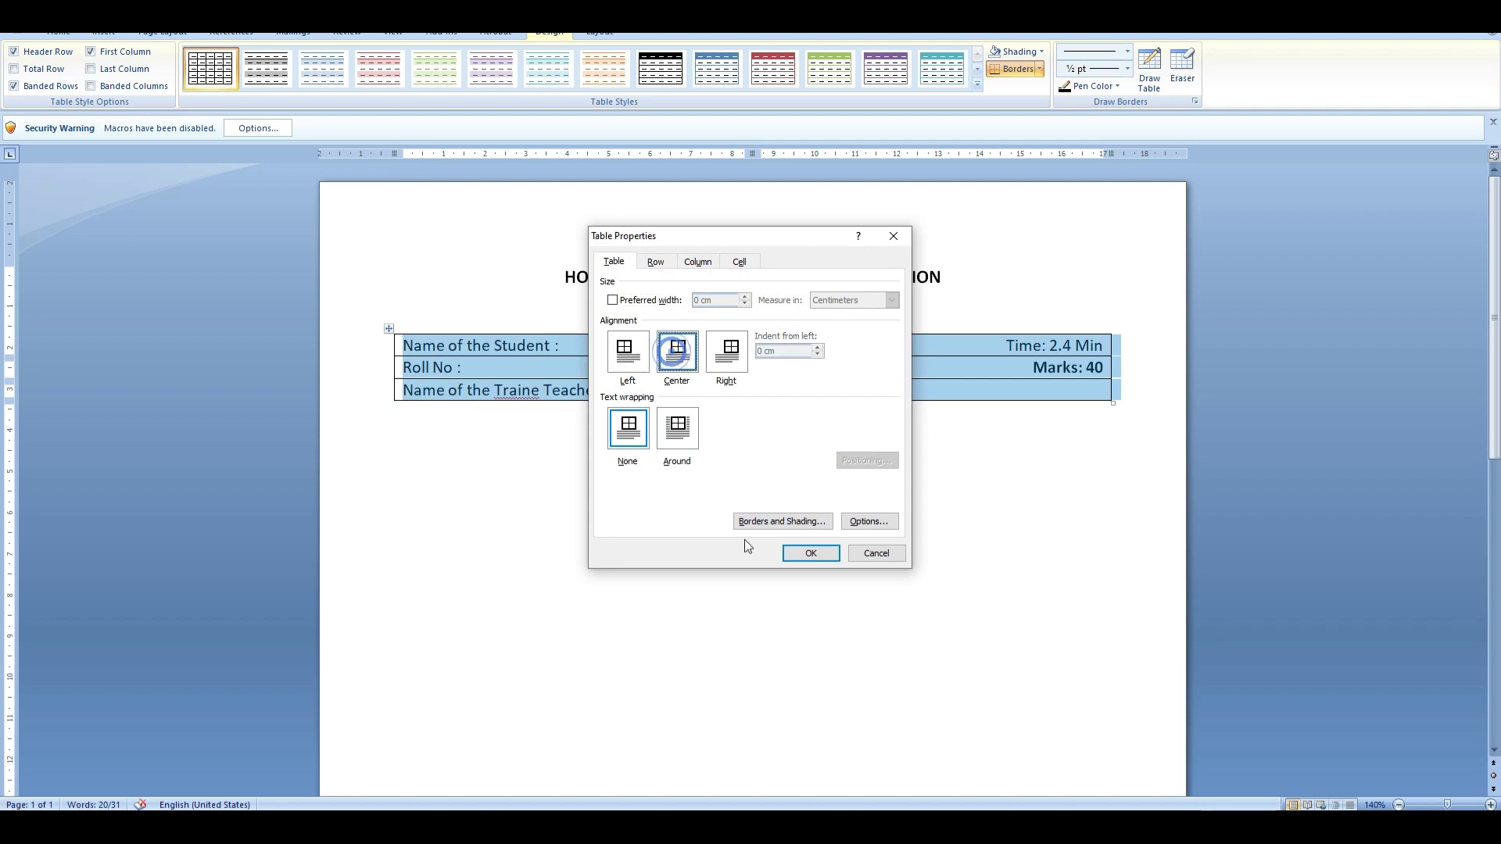
pyautogui.click(812, 552)
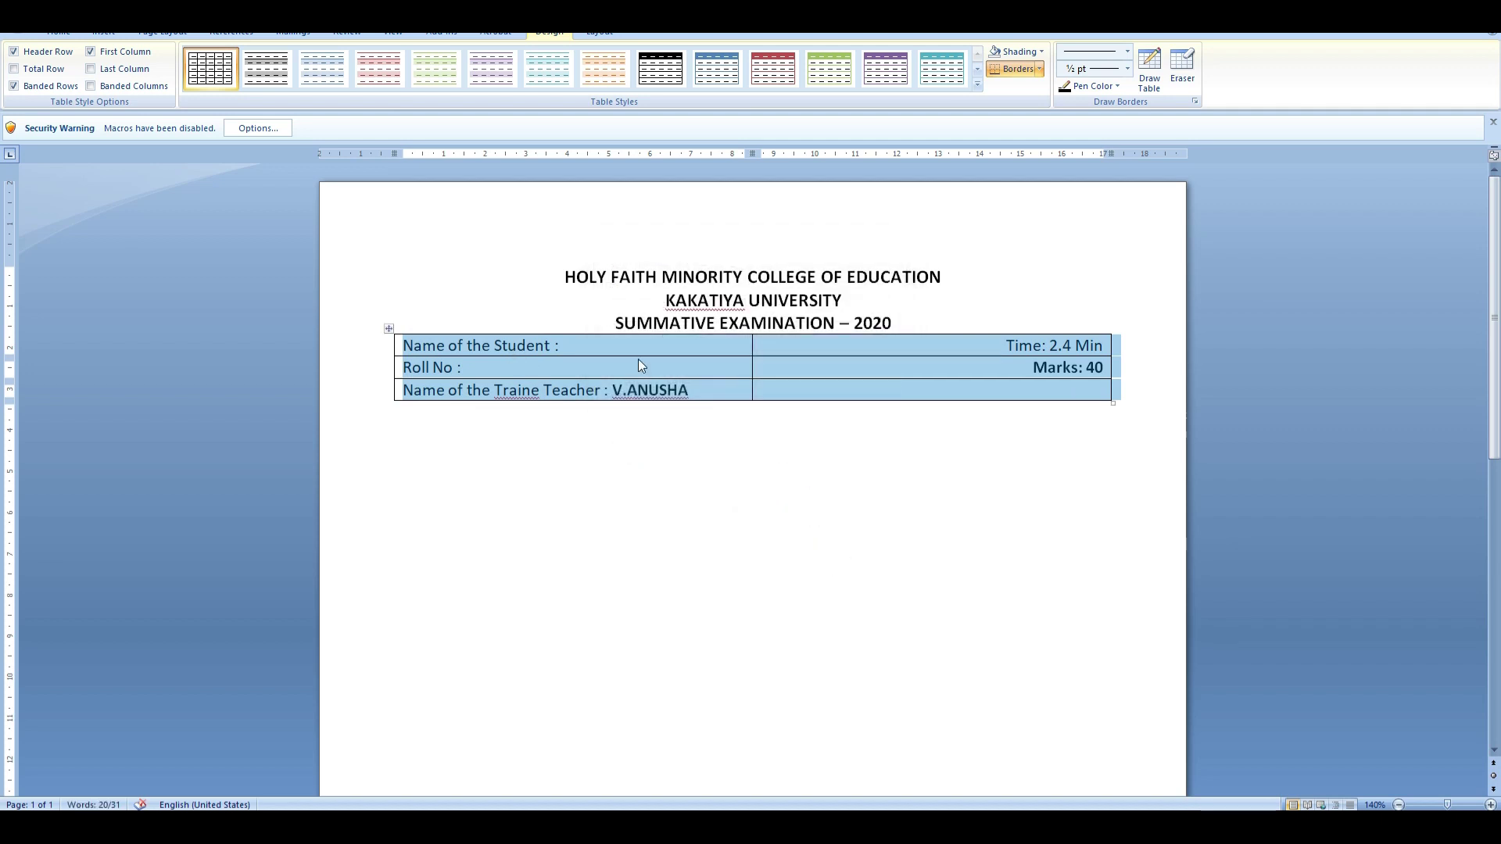
# Remove all borders from the student details table.
pyautogui.click(389, 329)
pyautogui.click(67, 36)
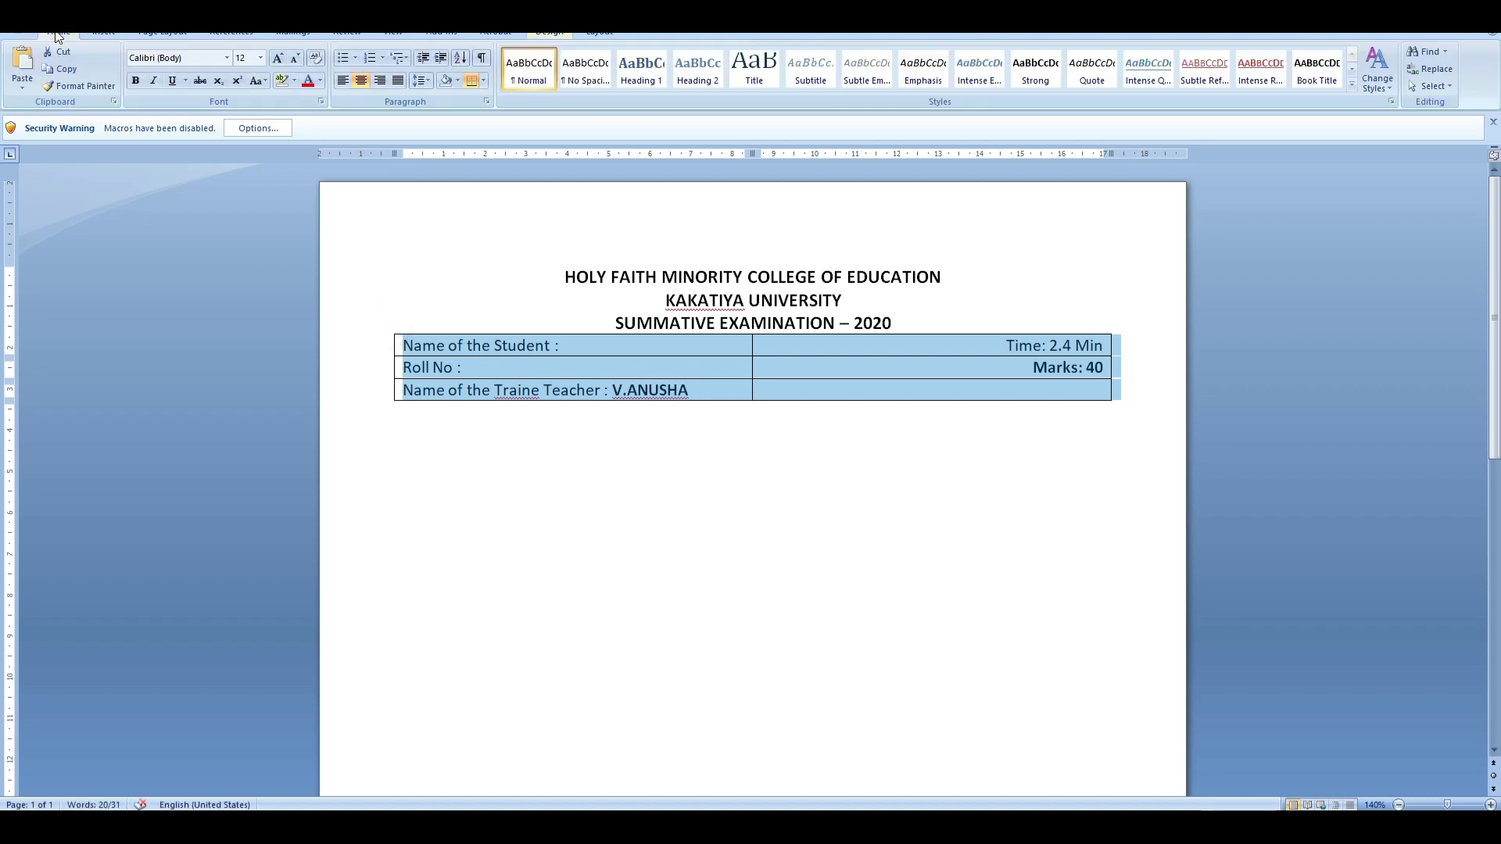
pyautogui.click(483, 81)
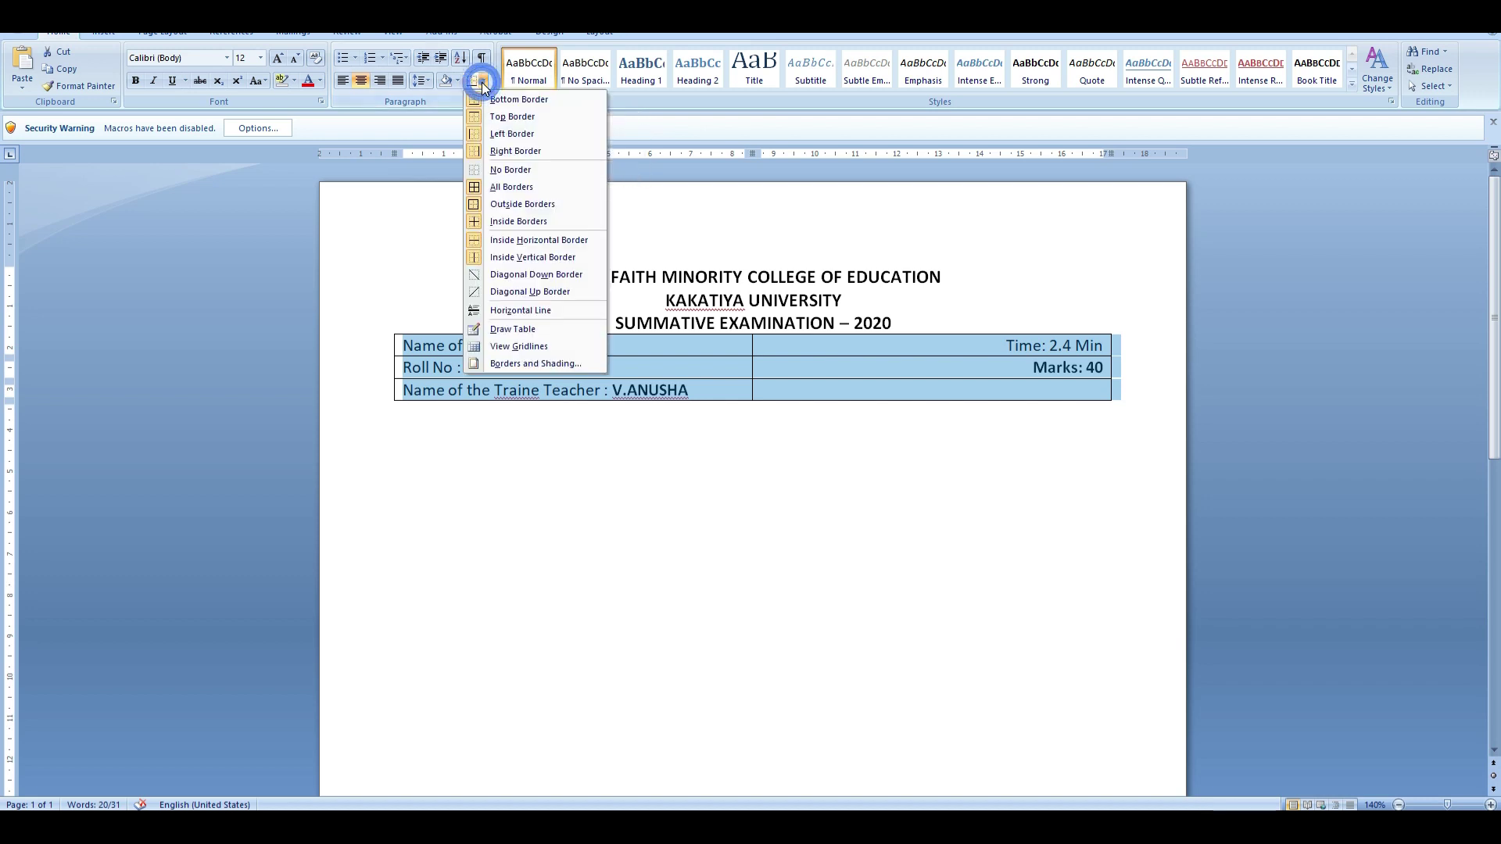
pyautogui.click(513, 170)
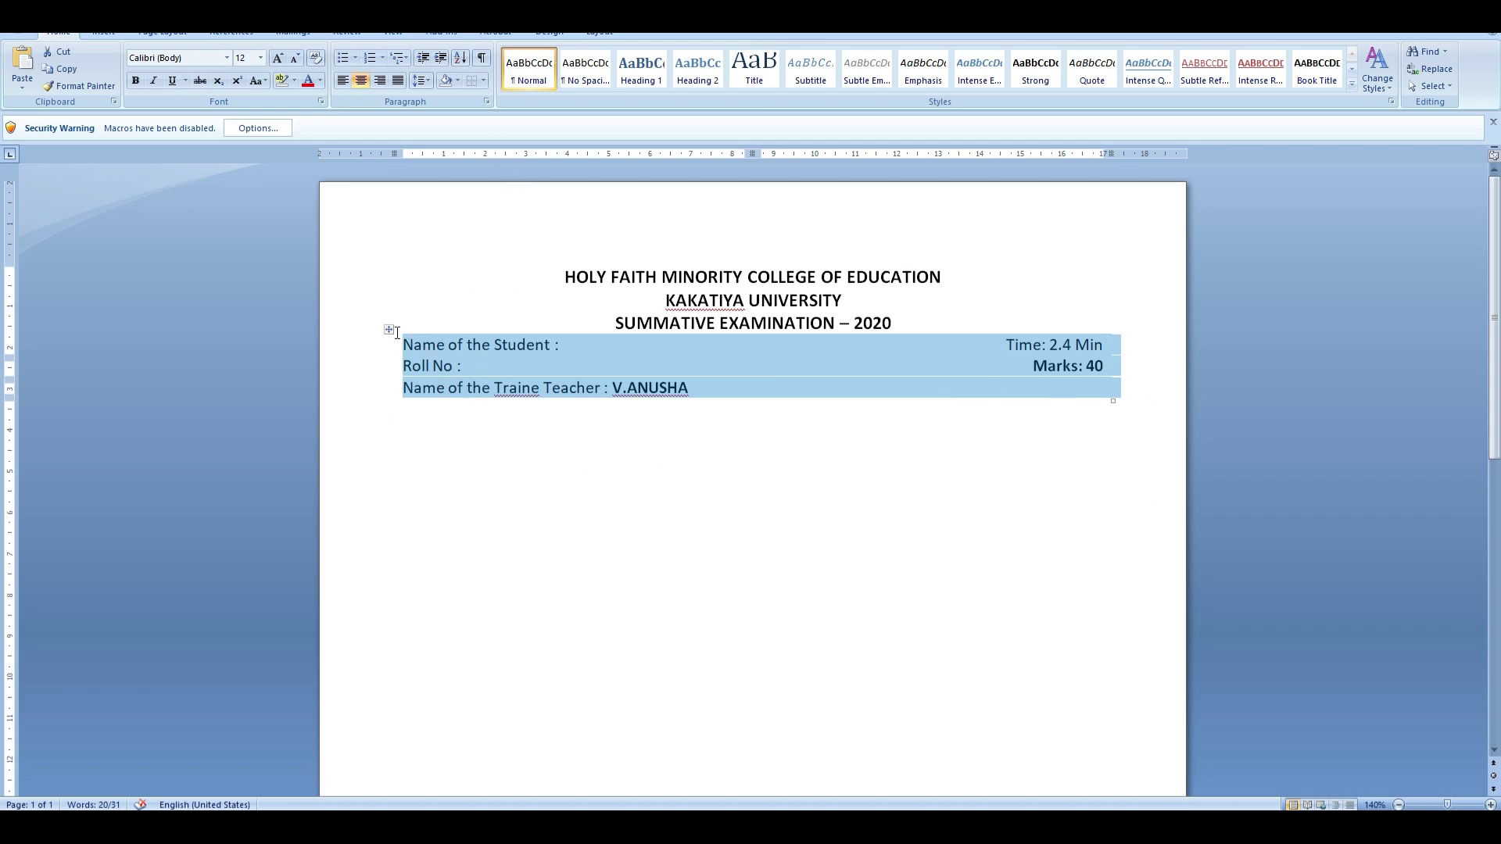
# Add only a bottom and a top border line to the student details table.
pyautogui.click(480, 81)
pyautogui.click(512, 117)
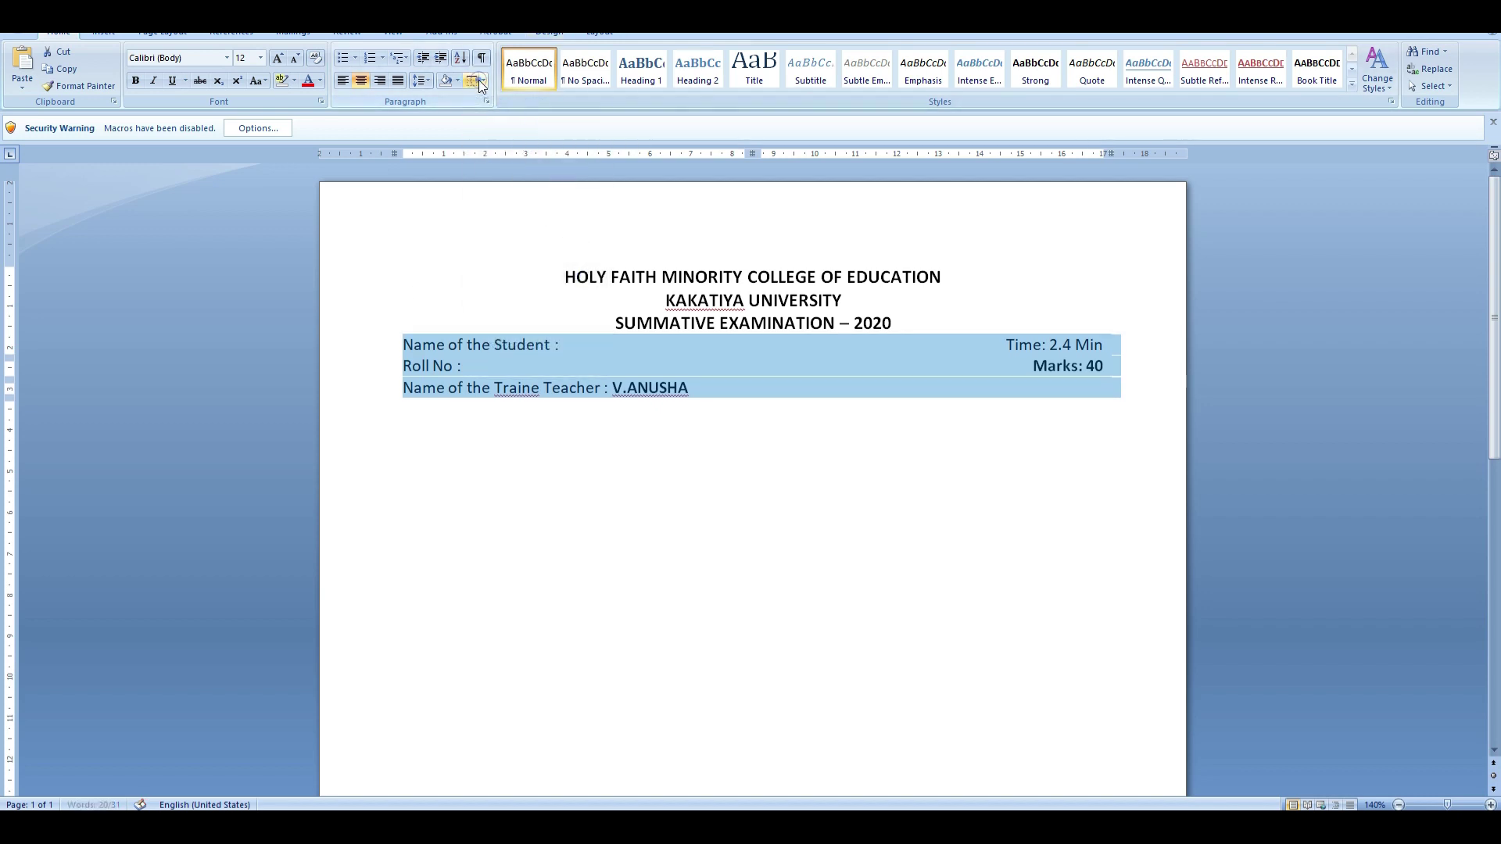
pyautogui.click(484, 80)
pyautogui.click(508, 101)
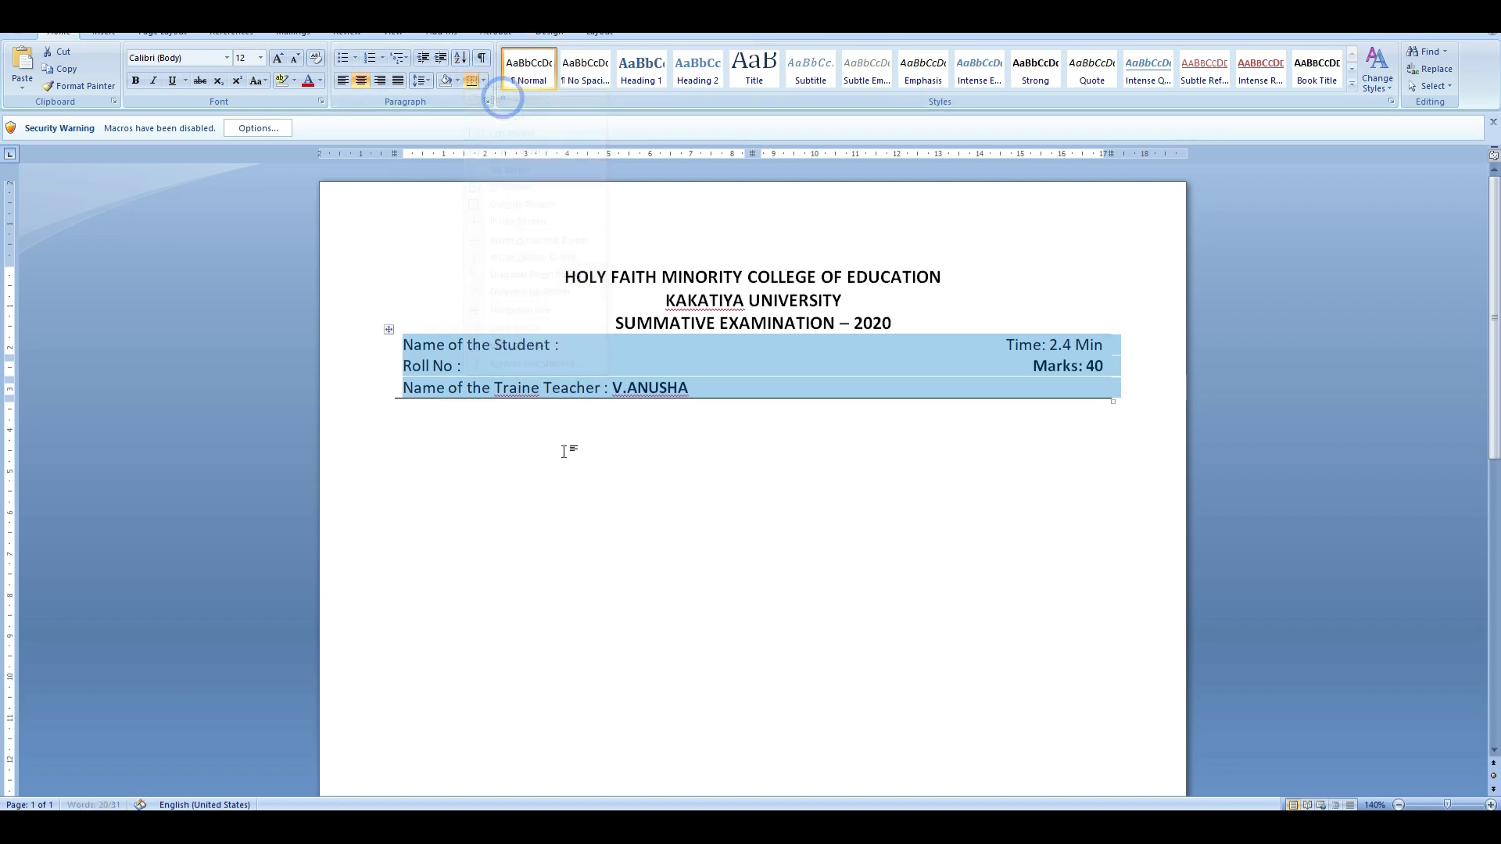
pyautogui.click(484, 80)
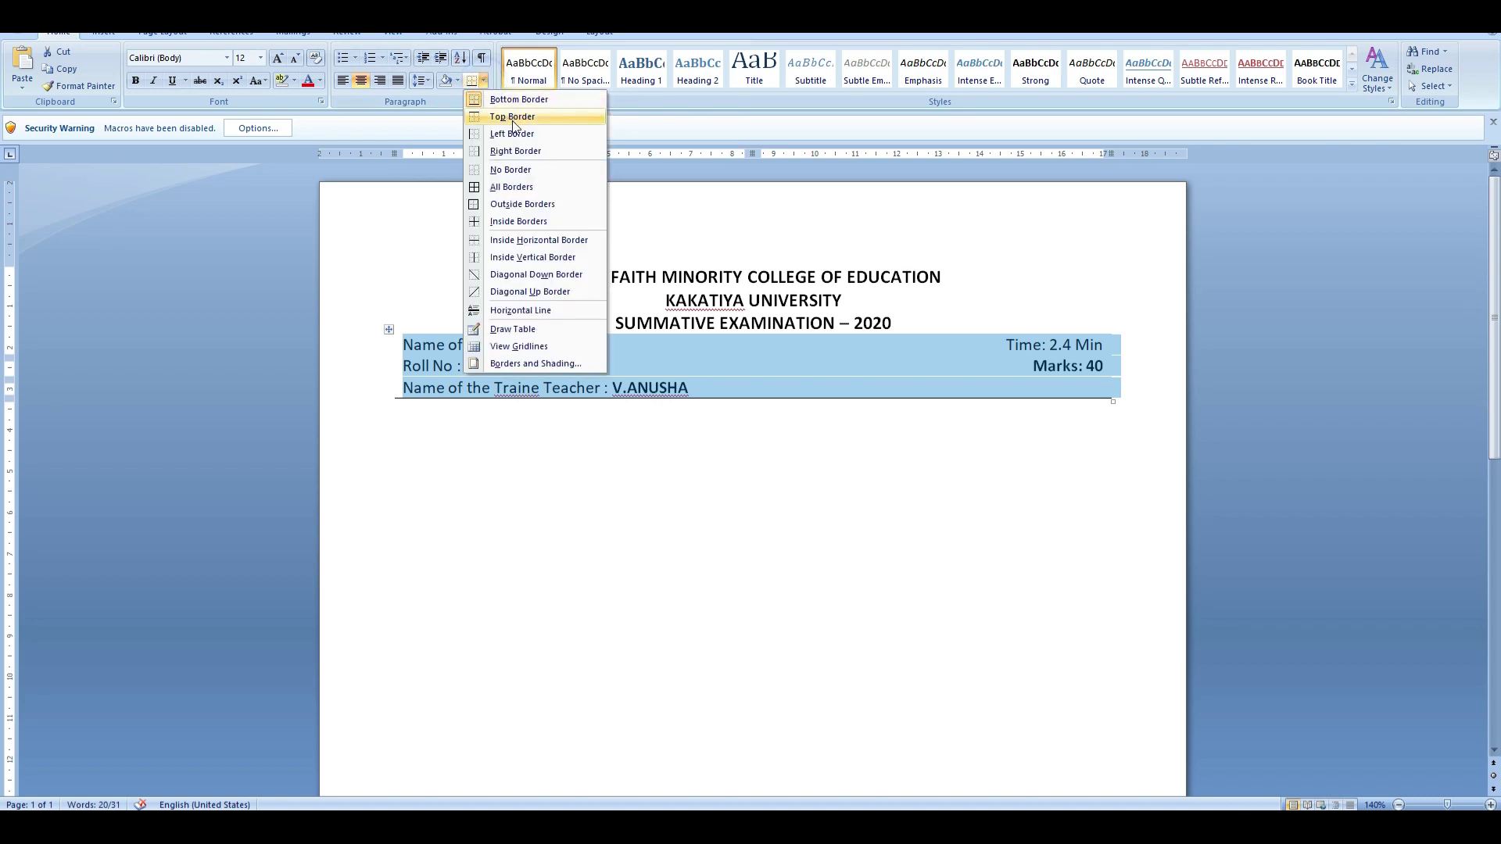
pyautogui.click(512, 117)
pyautogui.click(896, 326)
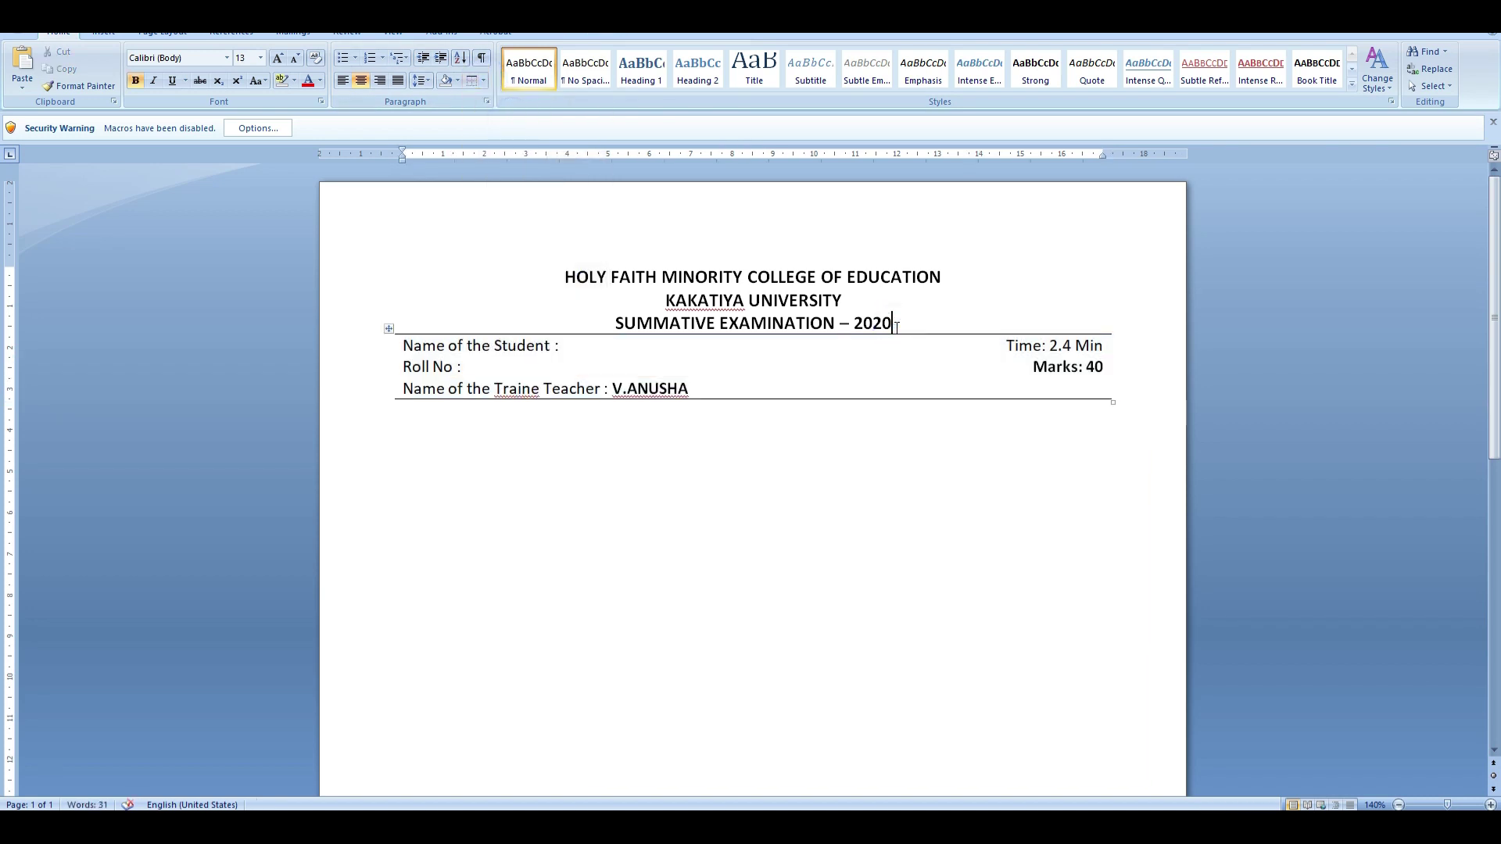
# Slightly increase the line spacing of the three label rows in the details table's first column.
pyautogui.moveTo(422, 348); pyautogui.dragTo(512, 397)
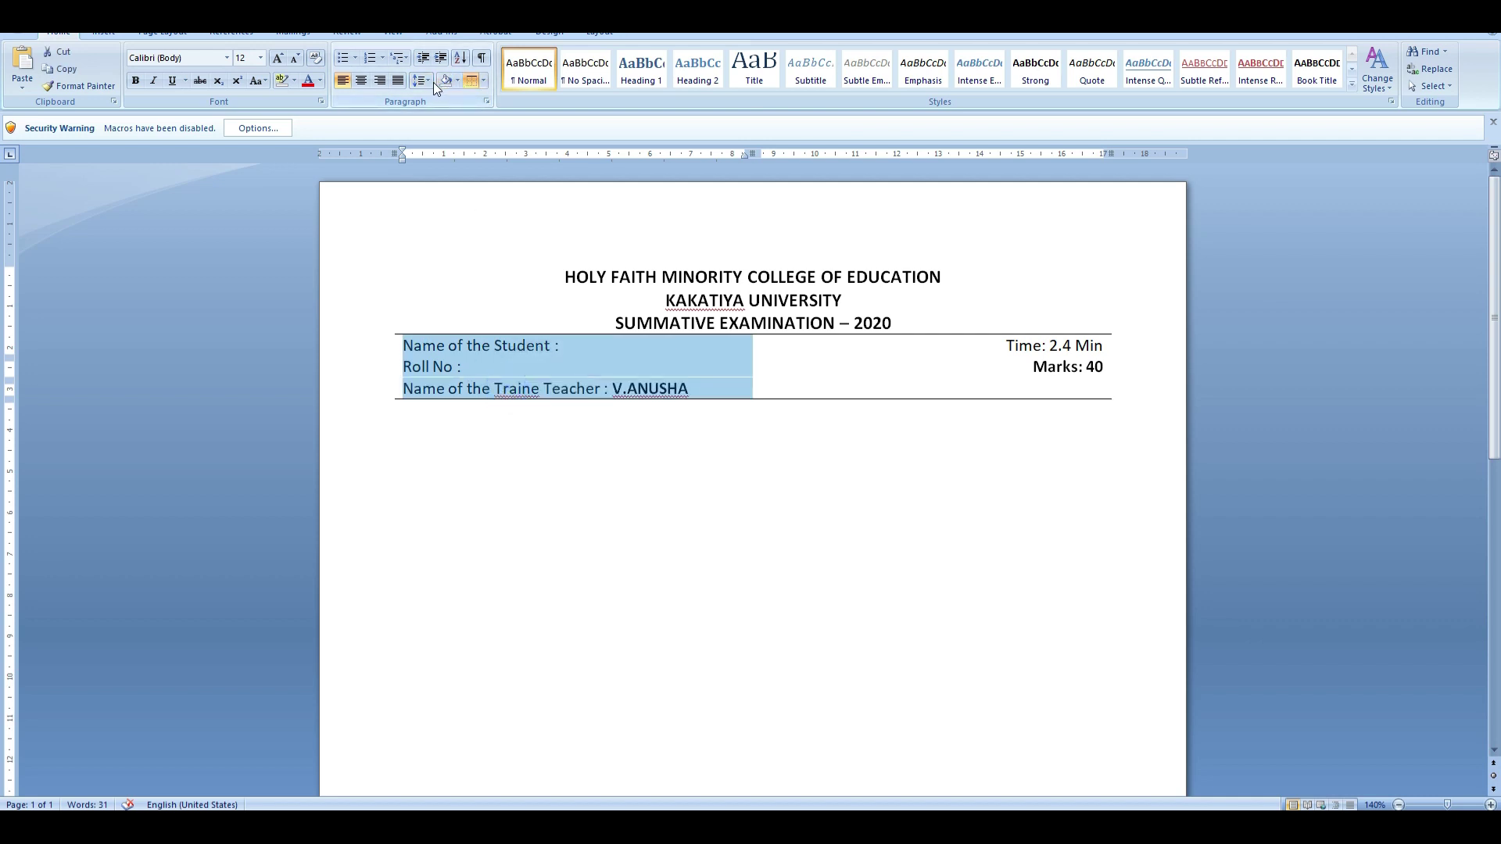
pyautogui.click(428, 83)
pyautogui.click(431, 116)
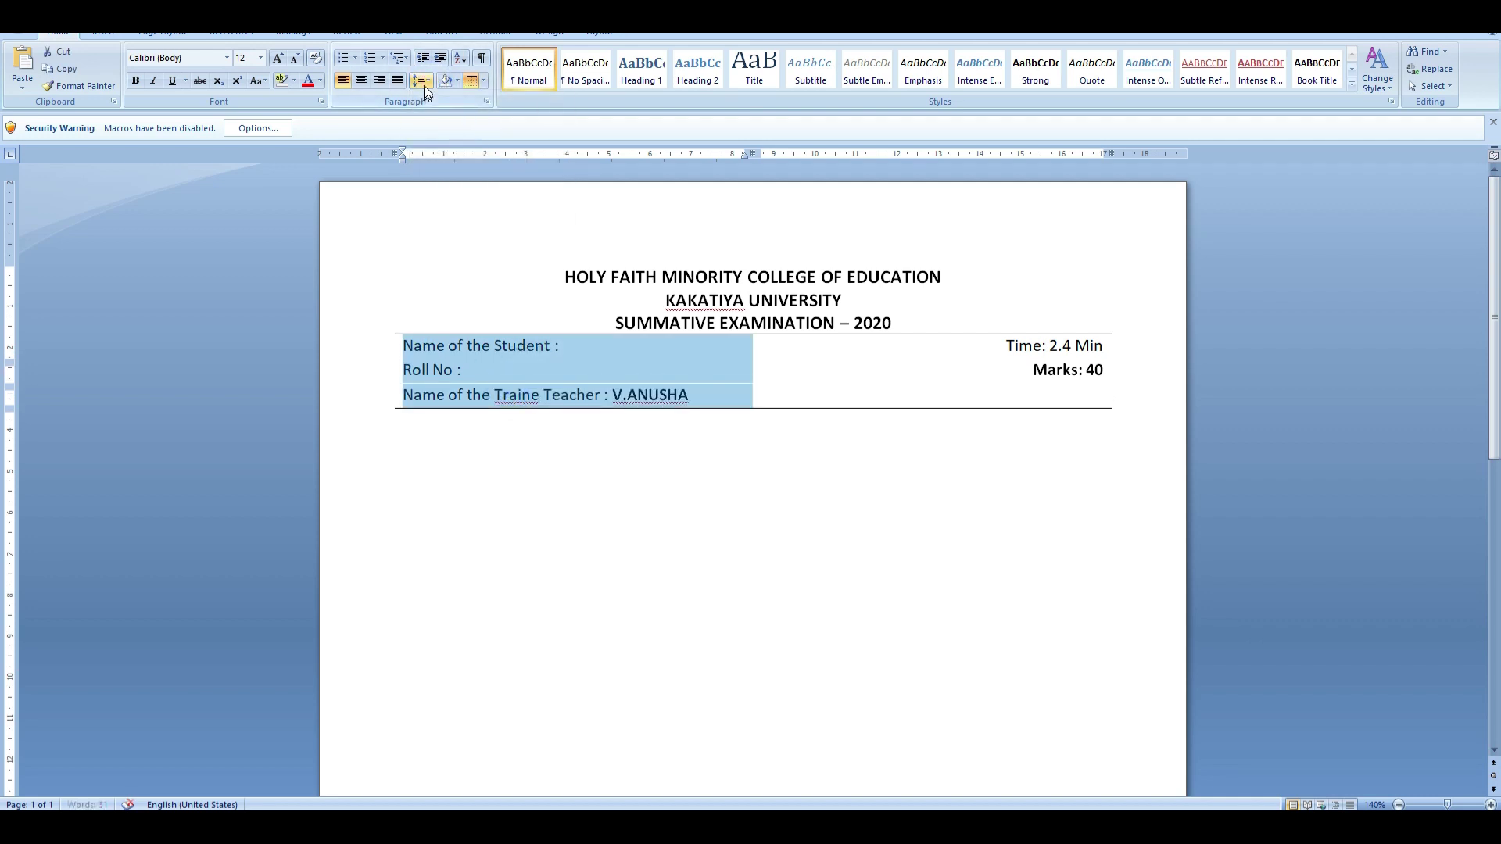
pyautogui.click(425, 82)
pyautogui.click(449, 132)
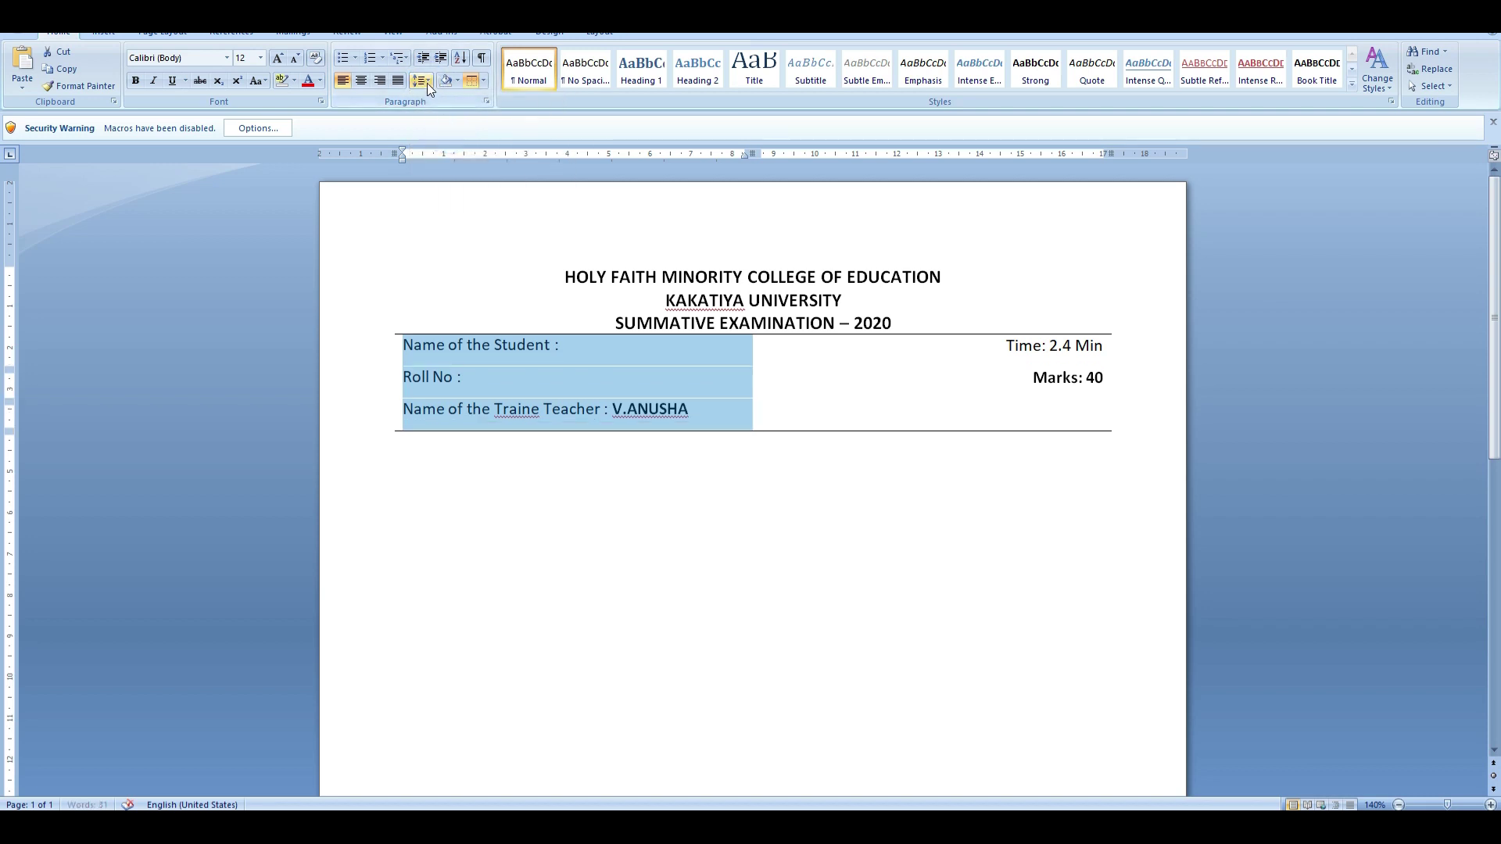
pyautogui.click(426, 83)
pyautogui.click(434, 117)
pyautogui.click(777, 388)
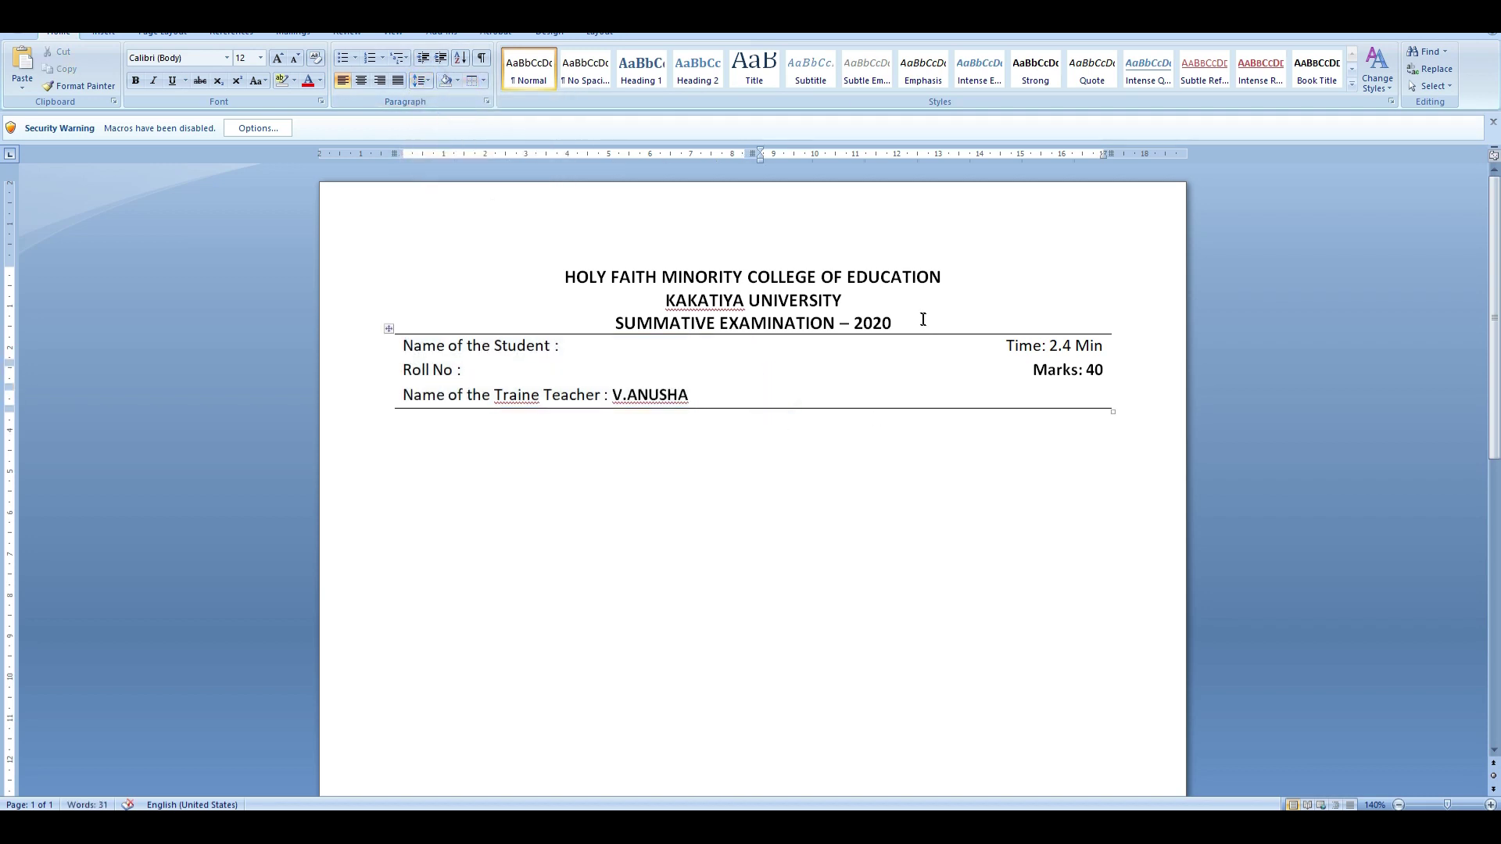
# Enlarge the three centered heading lines to font size 18.
pyautogui.moveTo(923, 319); pyautogui.dragTo(529, 251)
pyautogui.hotkey('ctrl', 'shift', '.')
pyautogui.hotkey('ctrl', 'shift', '.')
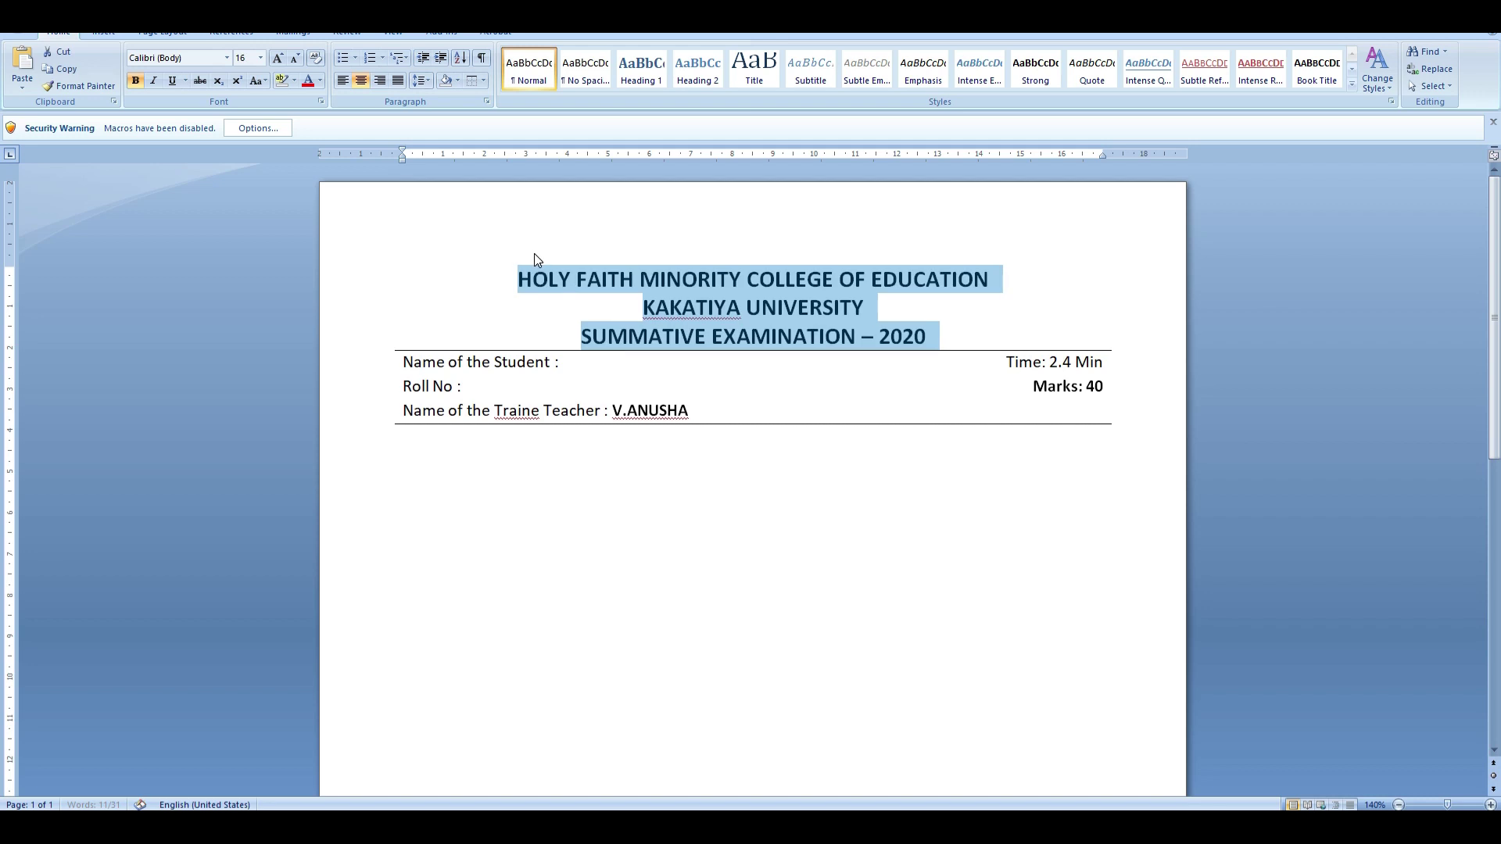
pyautogui.hotkey('ctrl', 'shift', '.')
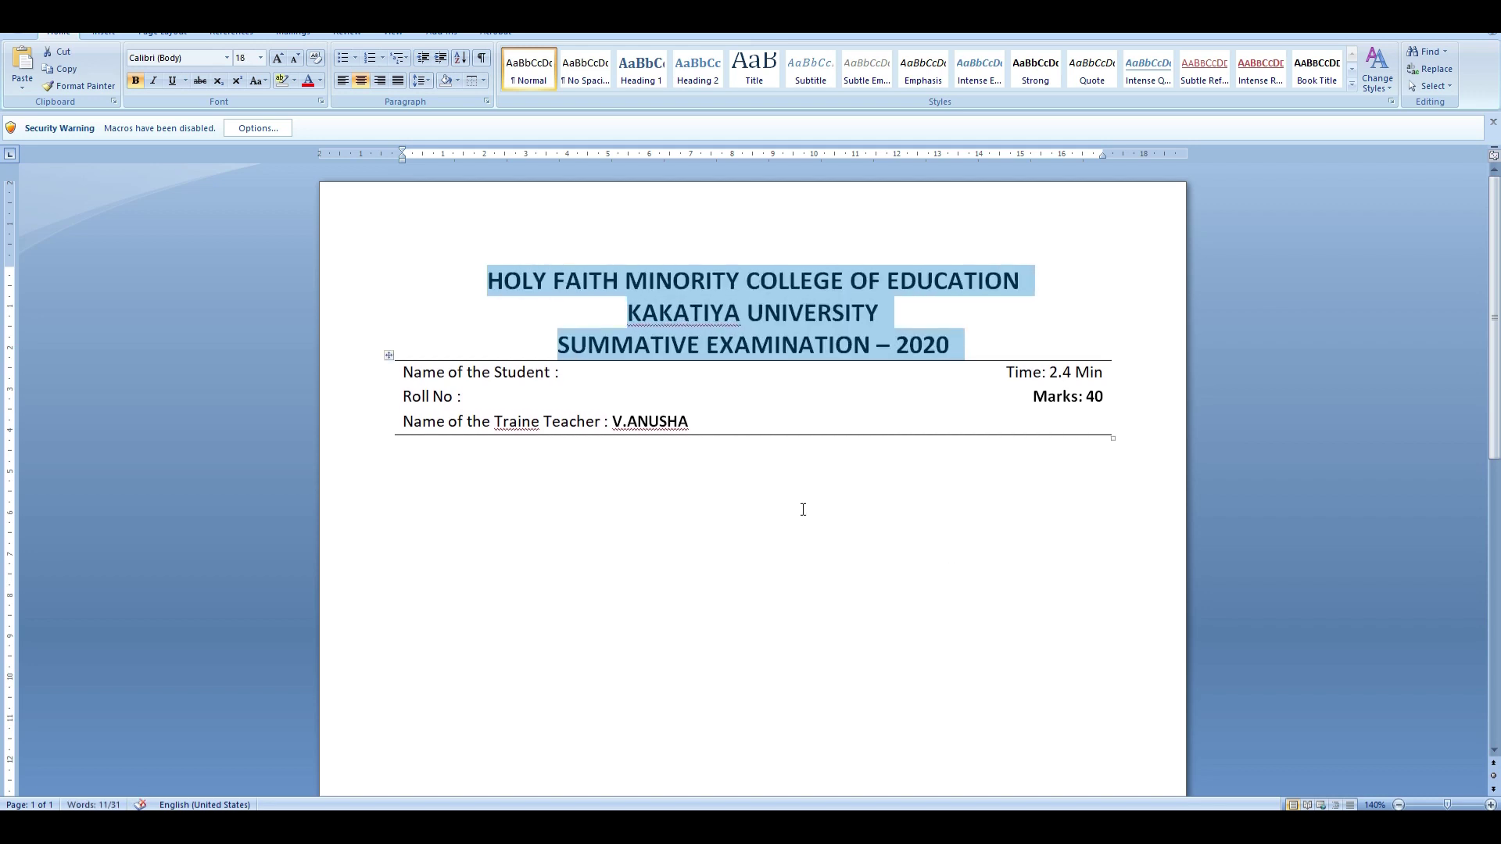
pyautogui.click(590, 372)
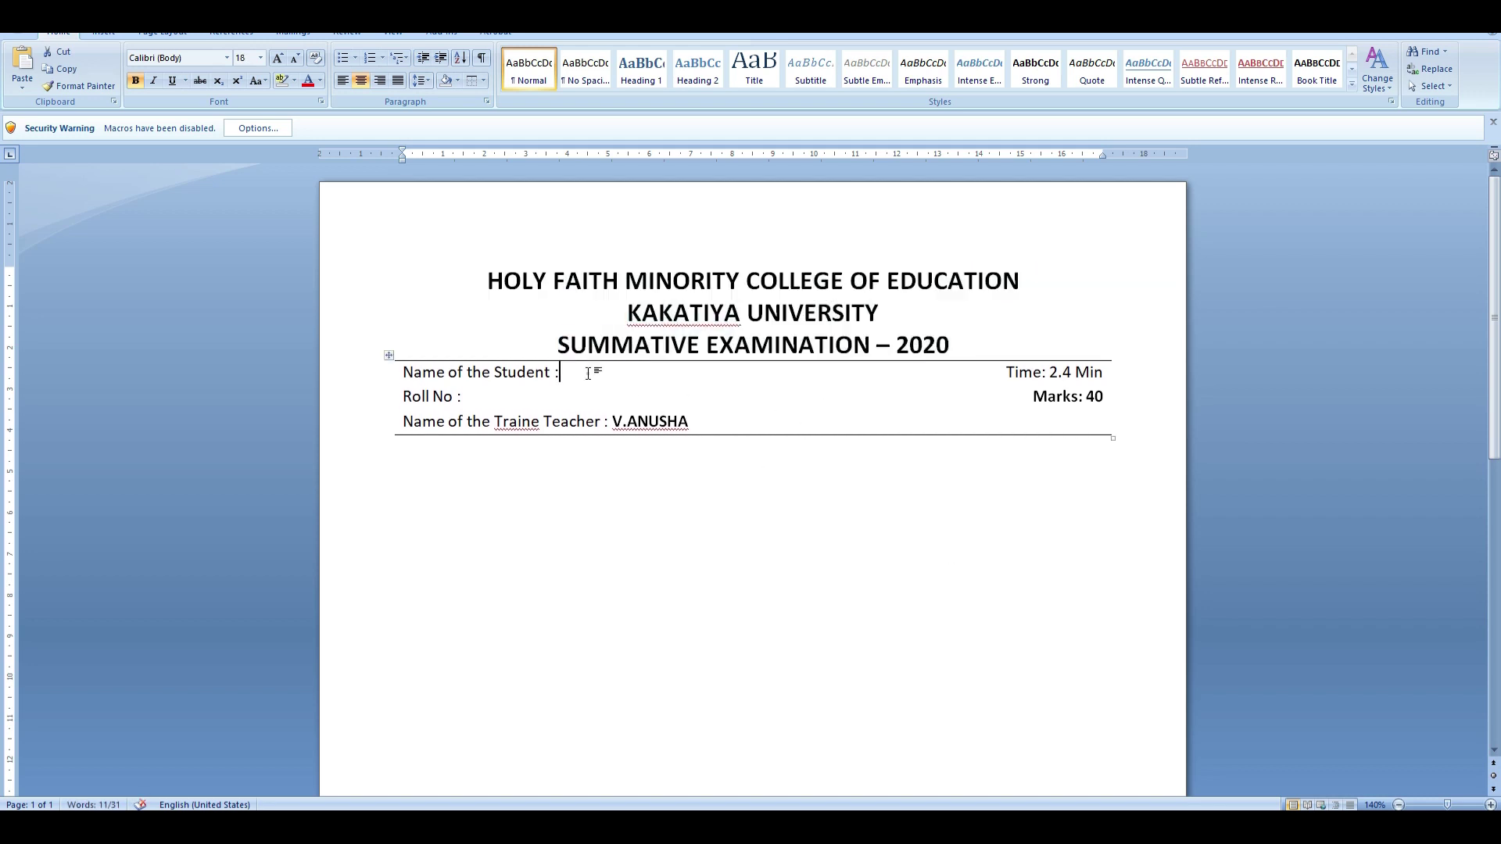
# Correct the misspelled word "Traine" to "Trainee" using the spelling suggestion.
pyautogui.click(579, 418)
pyautogui.rightClick(545, 420)
pyautogui.click(617, 463)
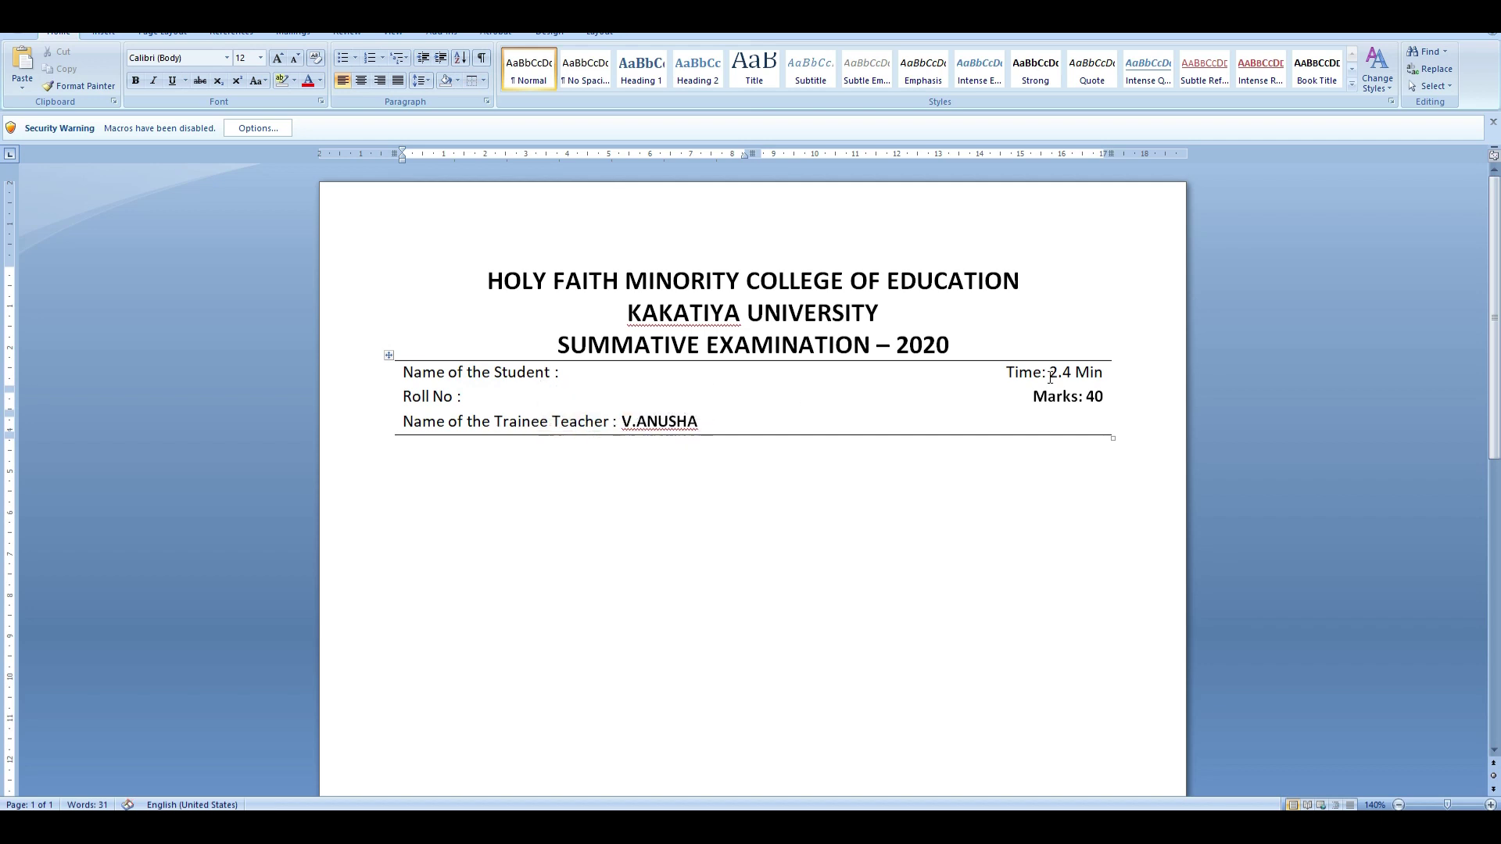
pyautogui.click(1048, 372)
pyautogui.click(1086, 388)
# Insert a table with three columns and two rows below the student details table, leaving a blank line between them.
pyautogui.click(432, 477)
pyautogui.press('Return')
pyautogui.scroll(-1, 501, 423)
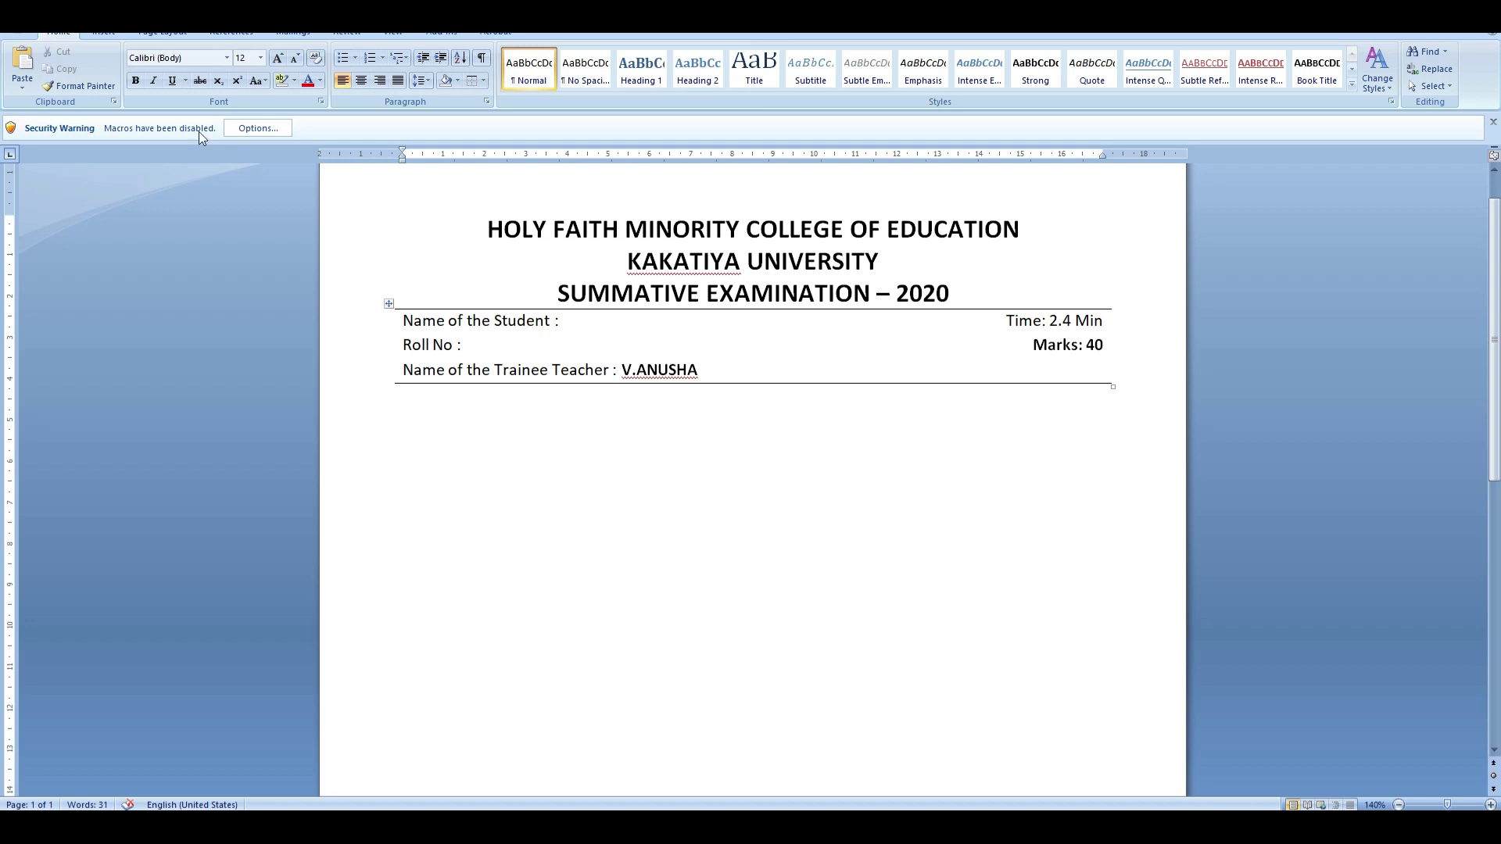
pyautogui.click(105, 32)
pyautogui.click(129, 70)
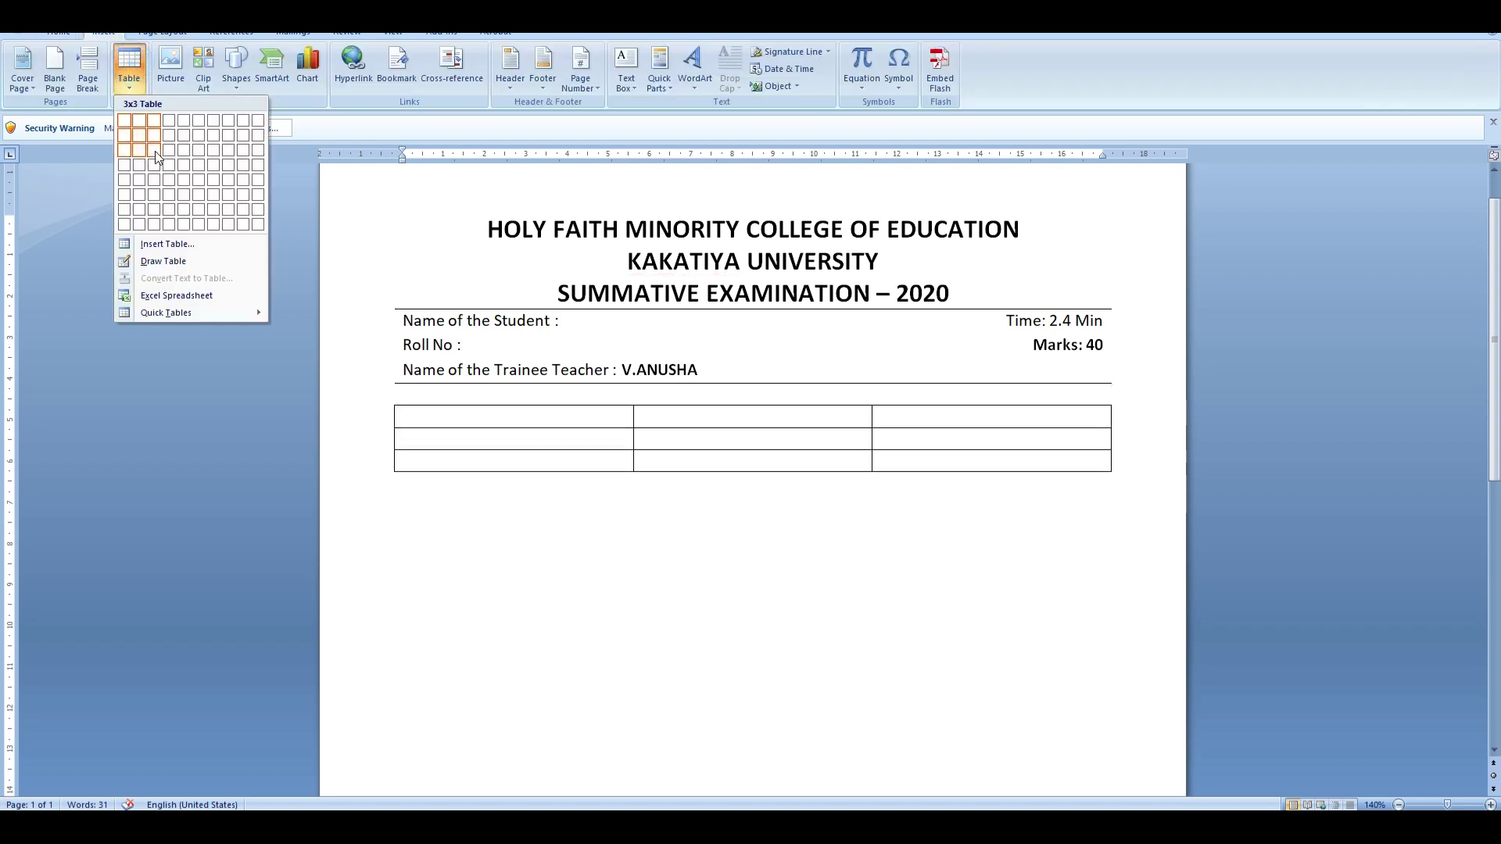
pyautogui.click(159, 136)
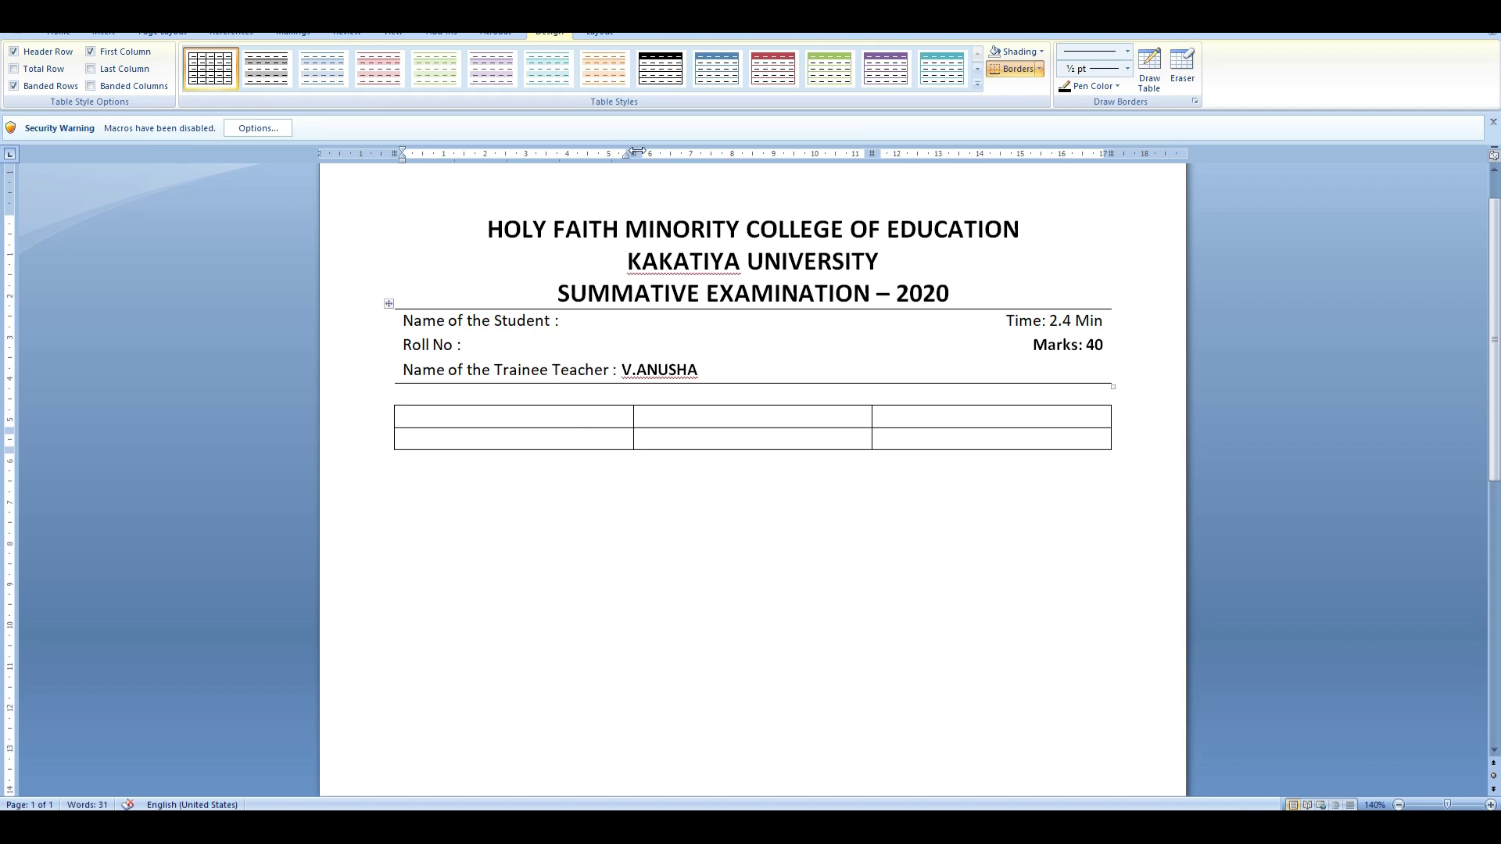
# Narrow the new table's first and third columns and widen the middle column, keeping the table about as wide as the text area.
pyautogui.moveTo(637, 151); pyautogui.dragTo(453, 153)
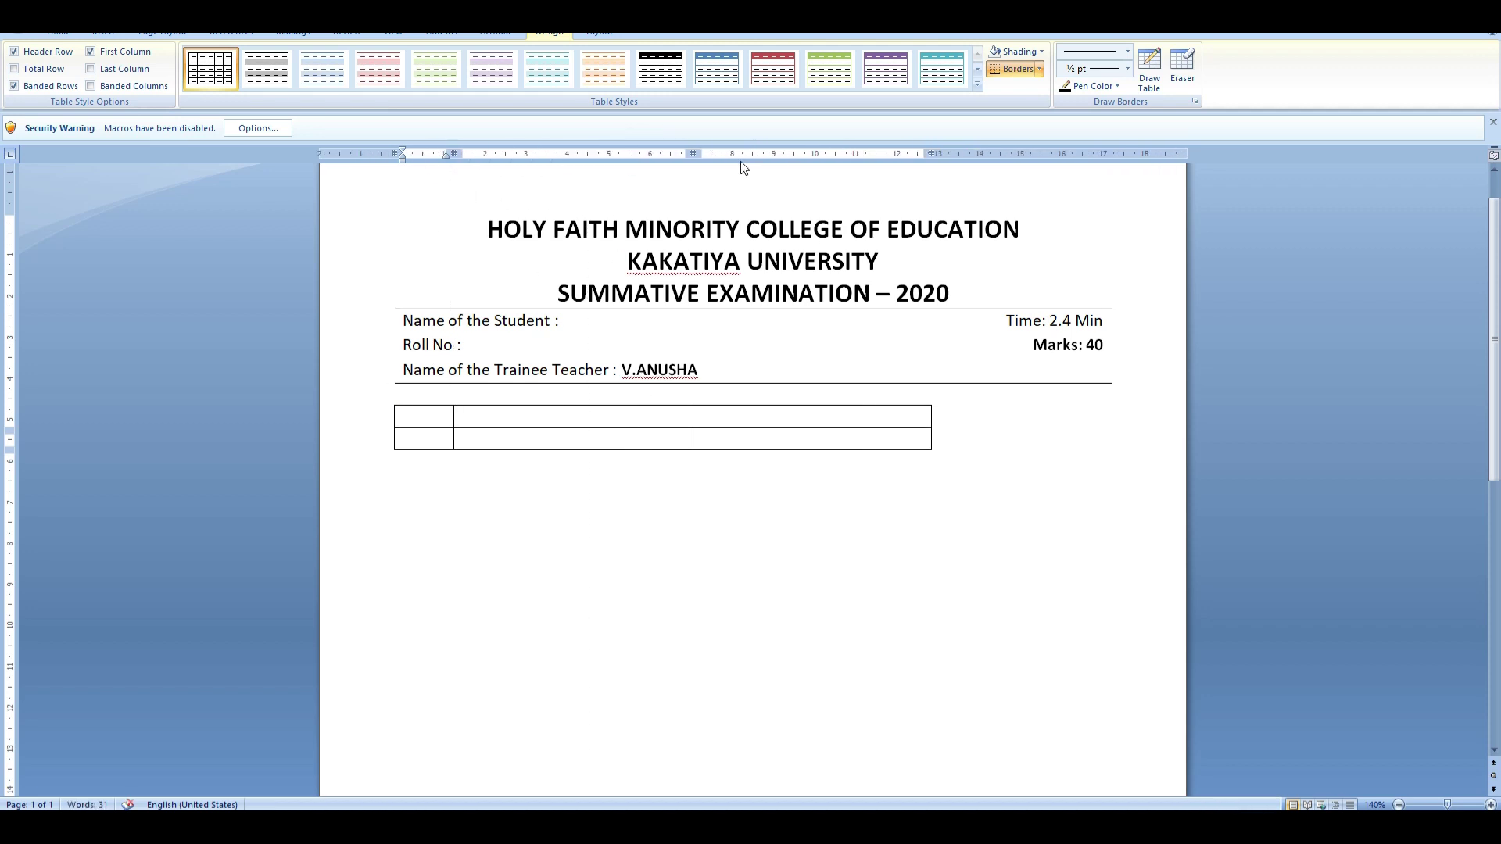
pyautogui.moveTo(693, 153); pyautogui.dragTo(876, 153)
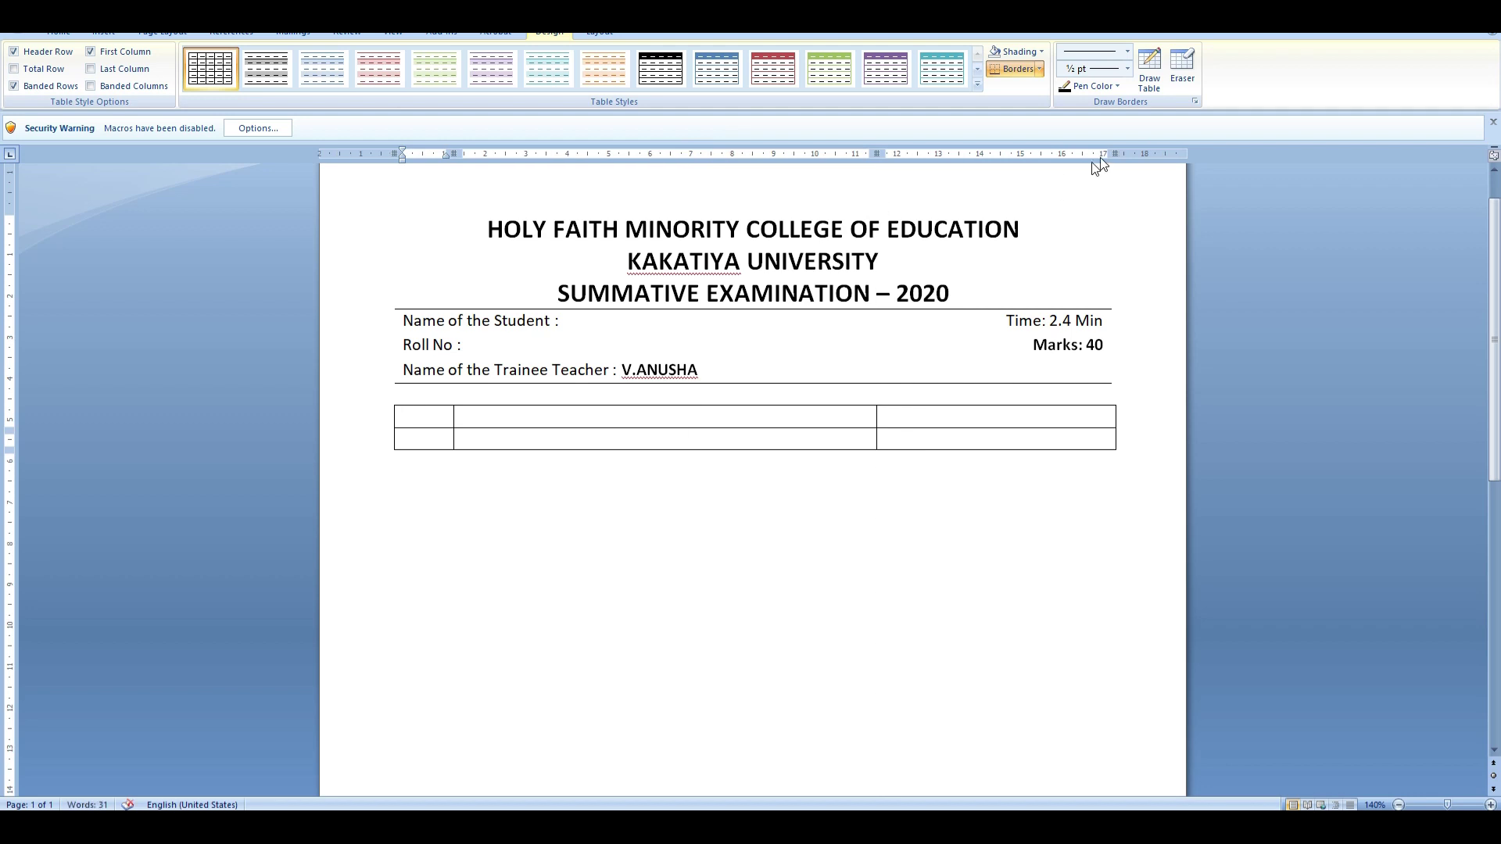
pyautogui.moveTo(1116, 153)
pyautogui.mouseDown()
pyautogui.moveTo(983, 168)
pyautogui.moveTo(877, 155)
pyautogui.mouseUp()
pyautogui.moveTo(1106, 187); pyautogui.dragTo(1030, 150)
# Enter "I" in the first cell and the Telugu instruction "ఈ క్రింది ప్రశ్నలకు సమాధానాలు రాయండి?" in the middle cell of the first row.
pyautogui.write('I')
pyautogui.press('Tab')
pyautogui.press('super+space')
pyautogui.press('super+space')
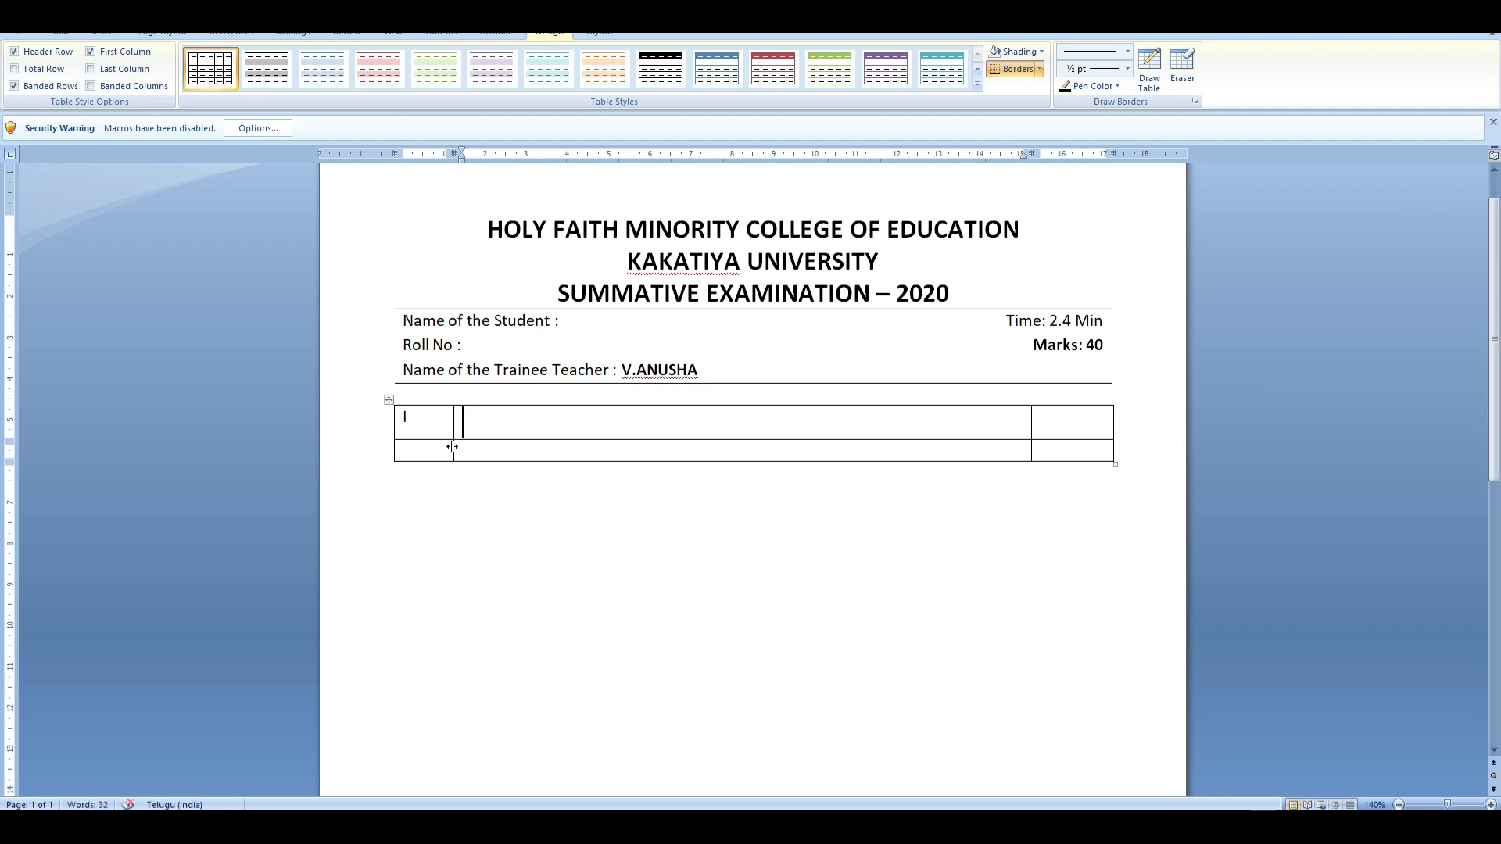
pyautogui.write('ఈ క్రింది ప్రశ్న')
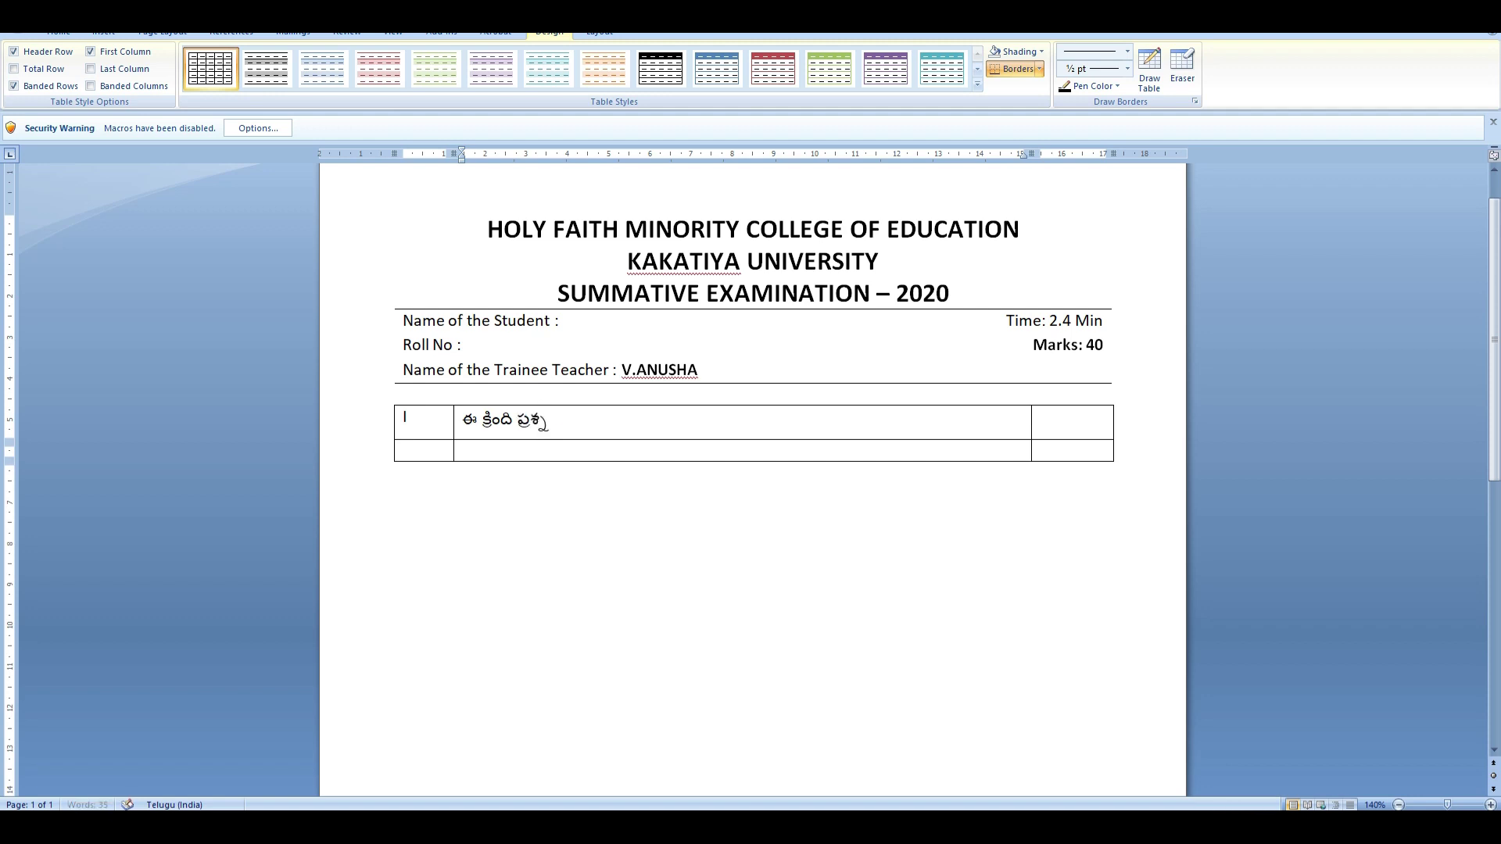
pyautogui.write('లకు సమాధానాలు రాయండి?')
# Switch the input language back to English and enter the marks "1 x 5=5" in the first row's last cell.
pyautogui.press('Tab')
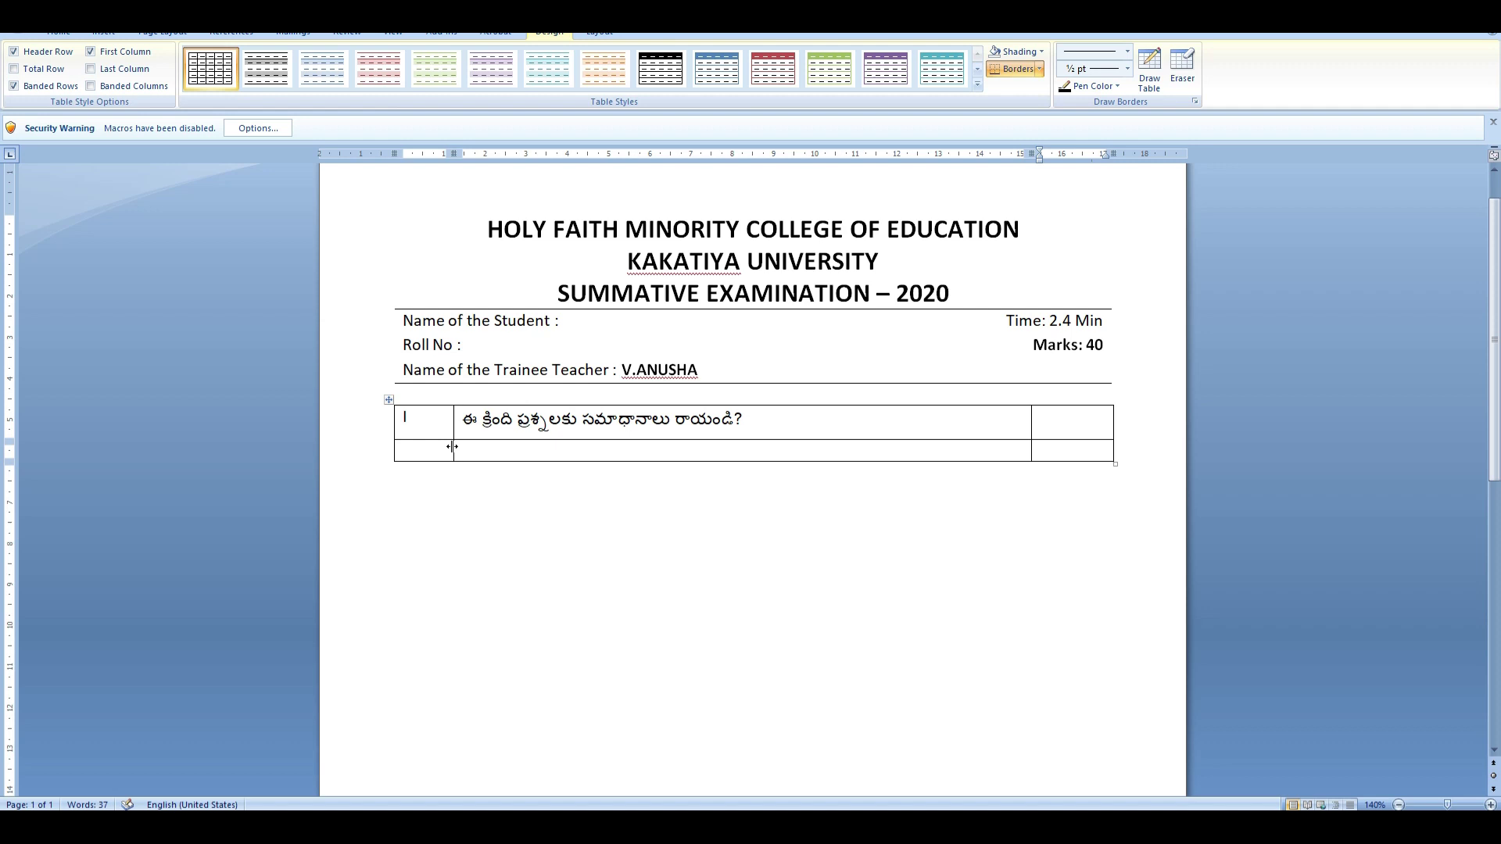
pyautogui.press('super+space')
pyautogui.press('super+space')
pyautogui.write('1 x 5=5')
# Start a numbered list at 1 in the middle cell of the second row.
pyautogui.press('Tab')
pyautogui.press('Tab')
pyautogui.write('1.')
pyautogui.hotkey('ctrl', 'z')
pyautogui.press('alt')
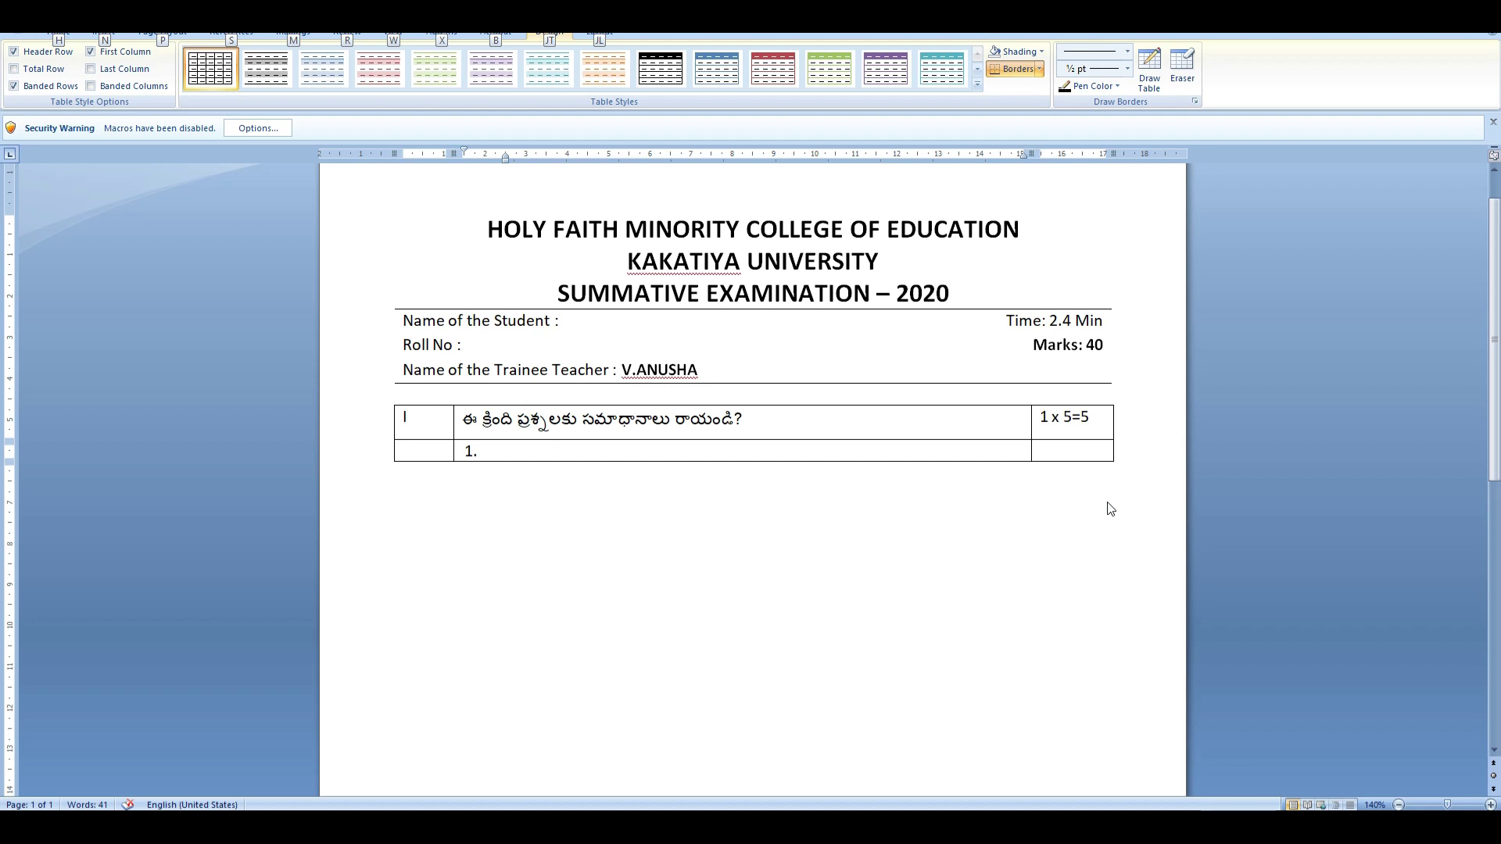
pyautogui.click(622, 444)
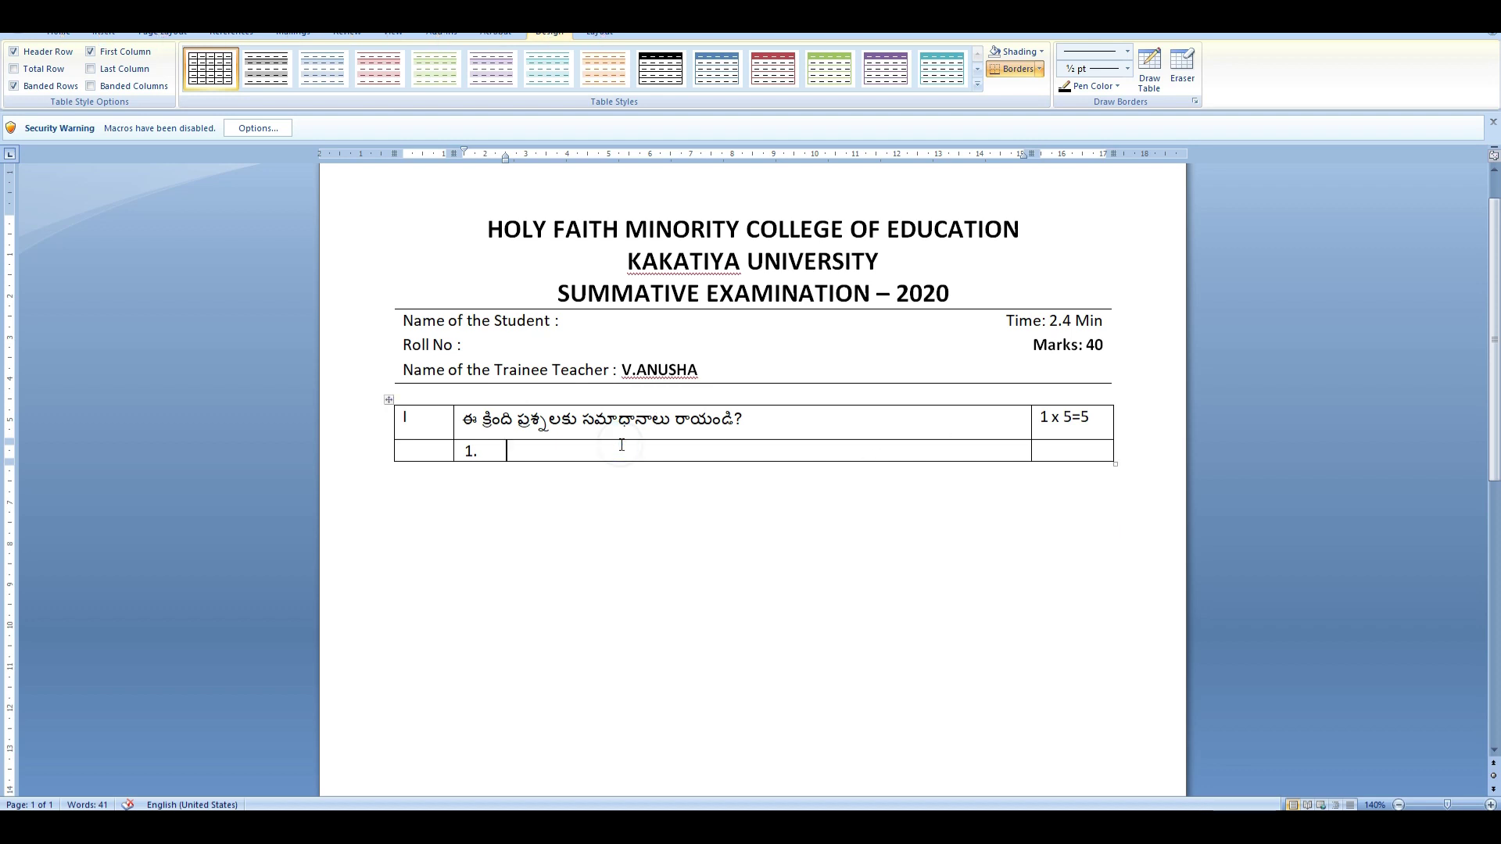
# Switch the input language to Telugu and enter "జపాన్ భాషలో సునామి అర్థం ఏమిటి?" as question 1.
pyautogui.press('super+space')
pyautogui.press('super+space')
pyautogui.write('జపాన భాషలో')
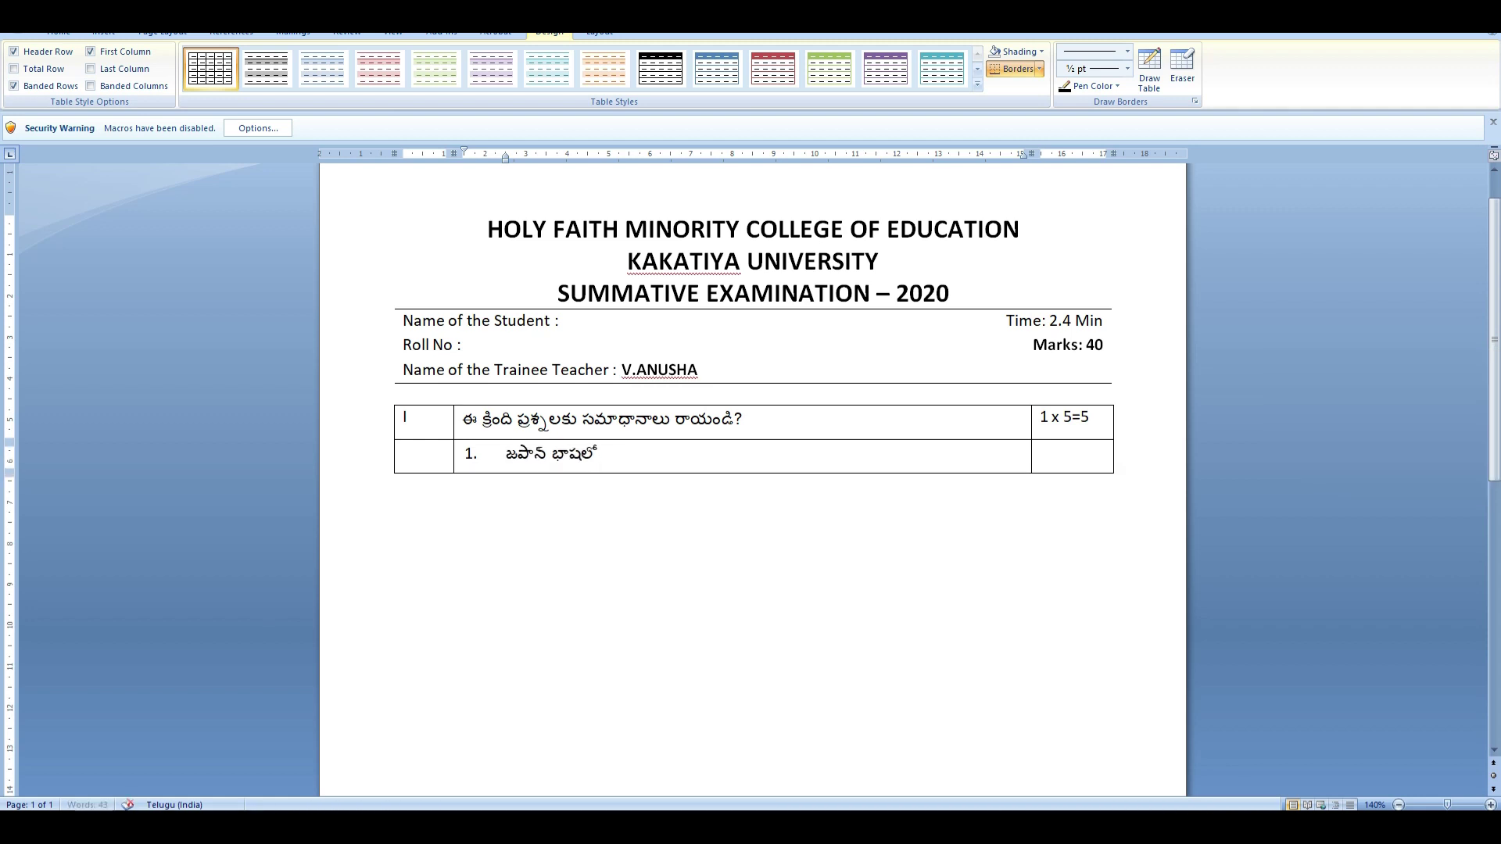
pyautogui.write(' సునా మి అర్థం')
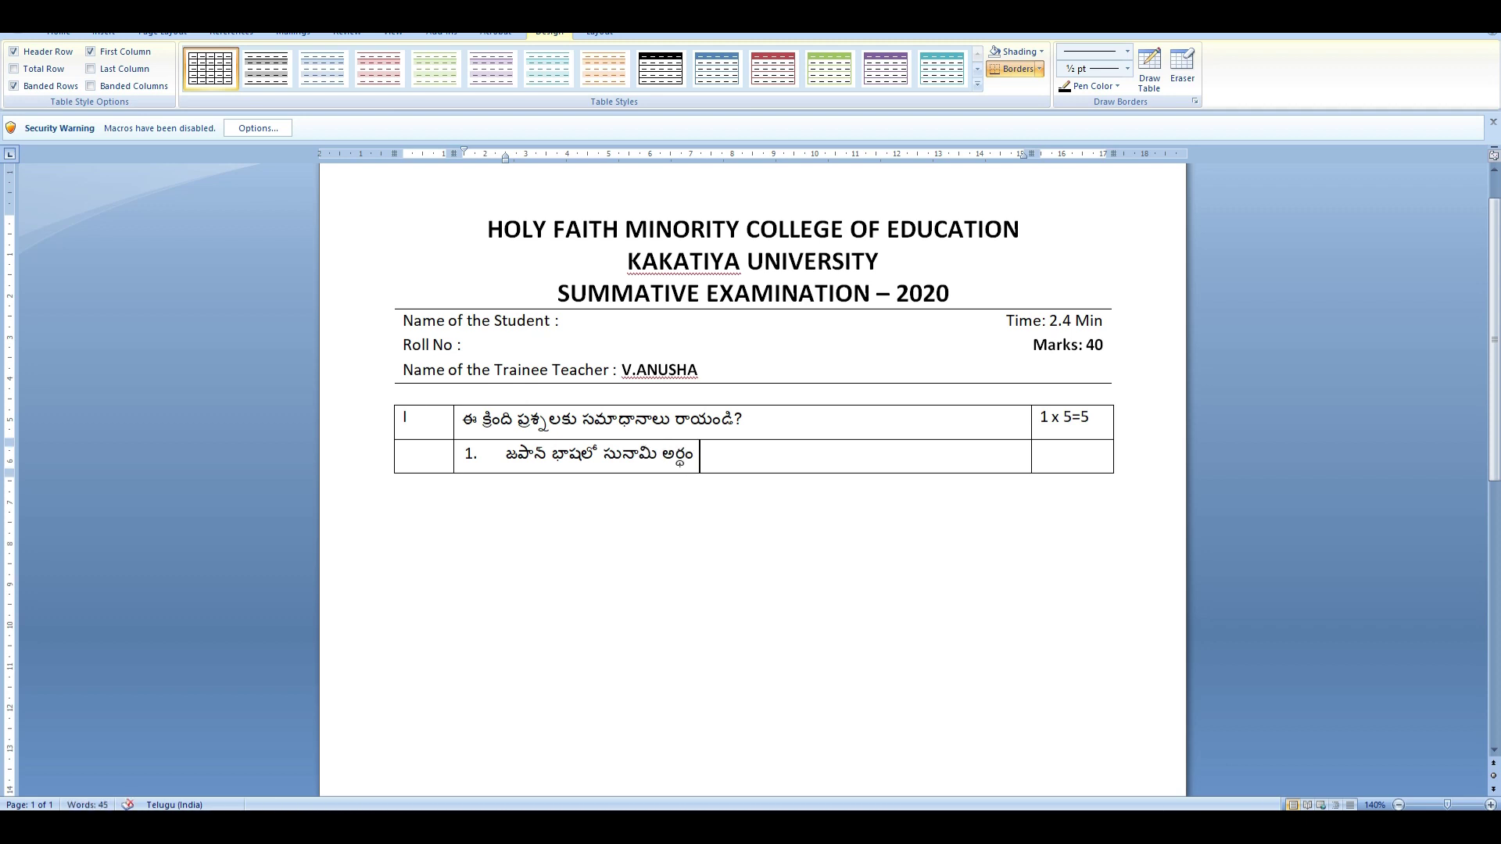
pyautogui.write(' ఏమిటి?')
# Enter "ప్రకృత్తి విపత్తులకు ఉదాహరణలు ఇవ్వండి?" as question 2 of section I.
pyautogui.press('Return')
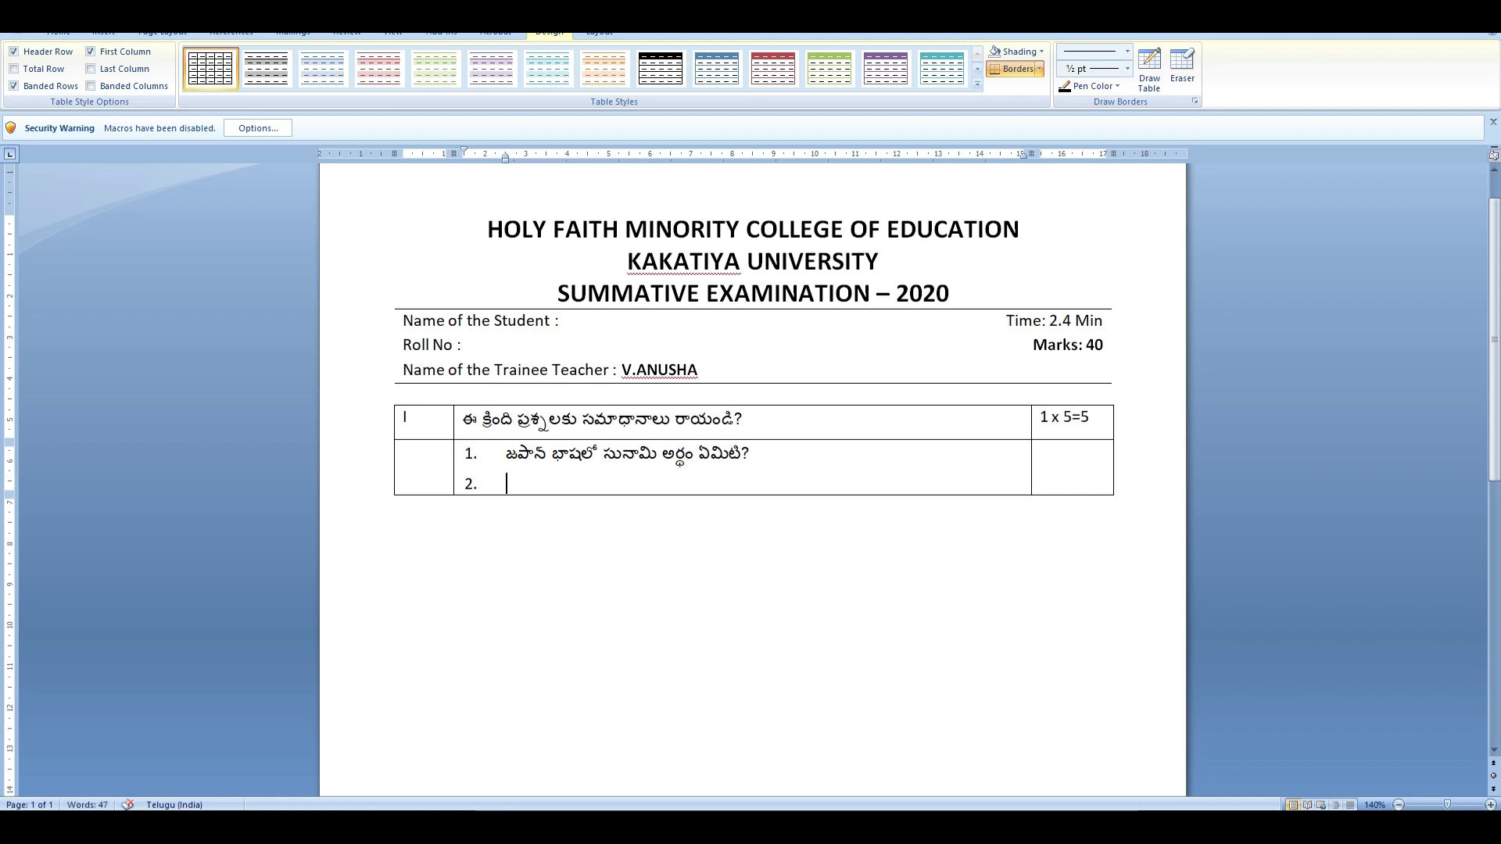
pyautogui.write('ప్రకృత')
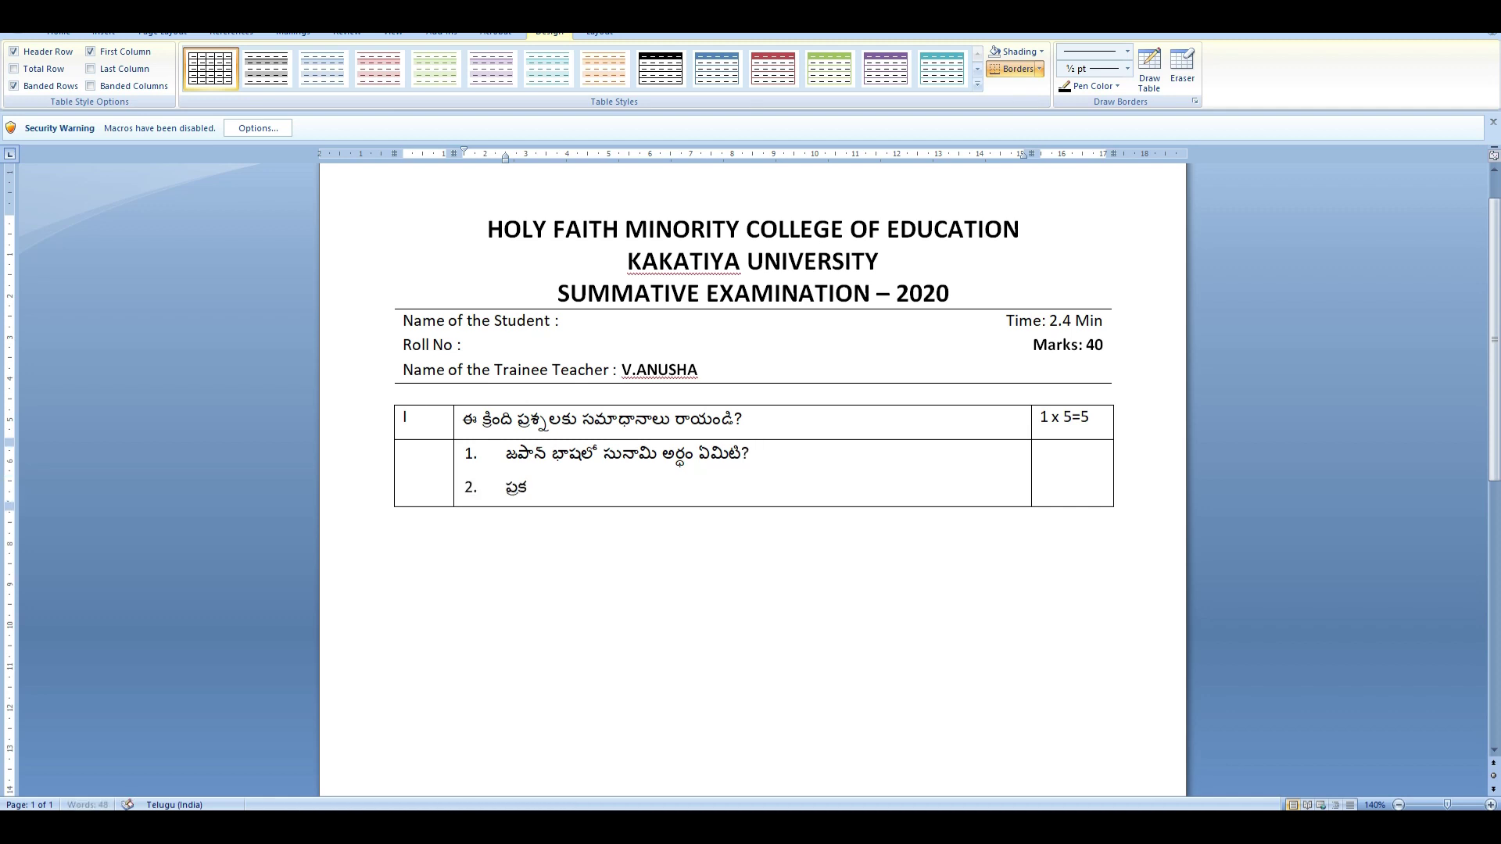
pyautogui.write('ి విపత్తులకు')
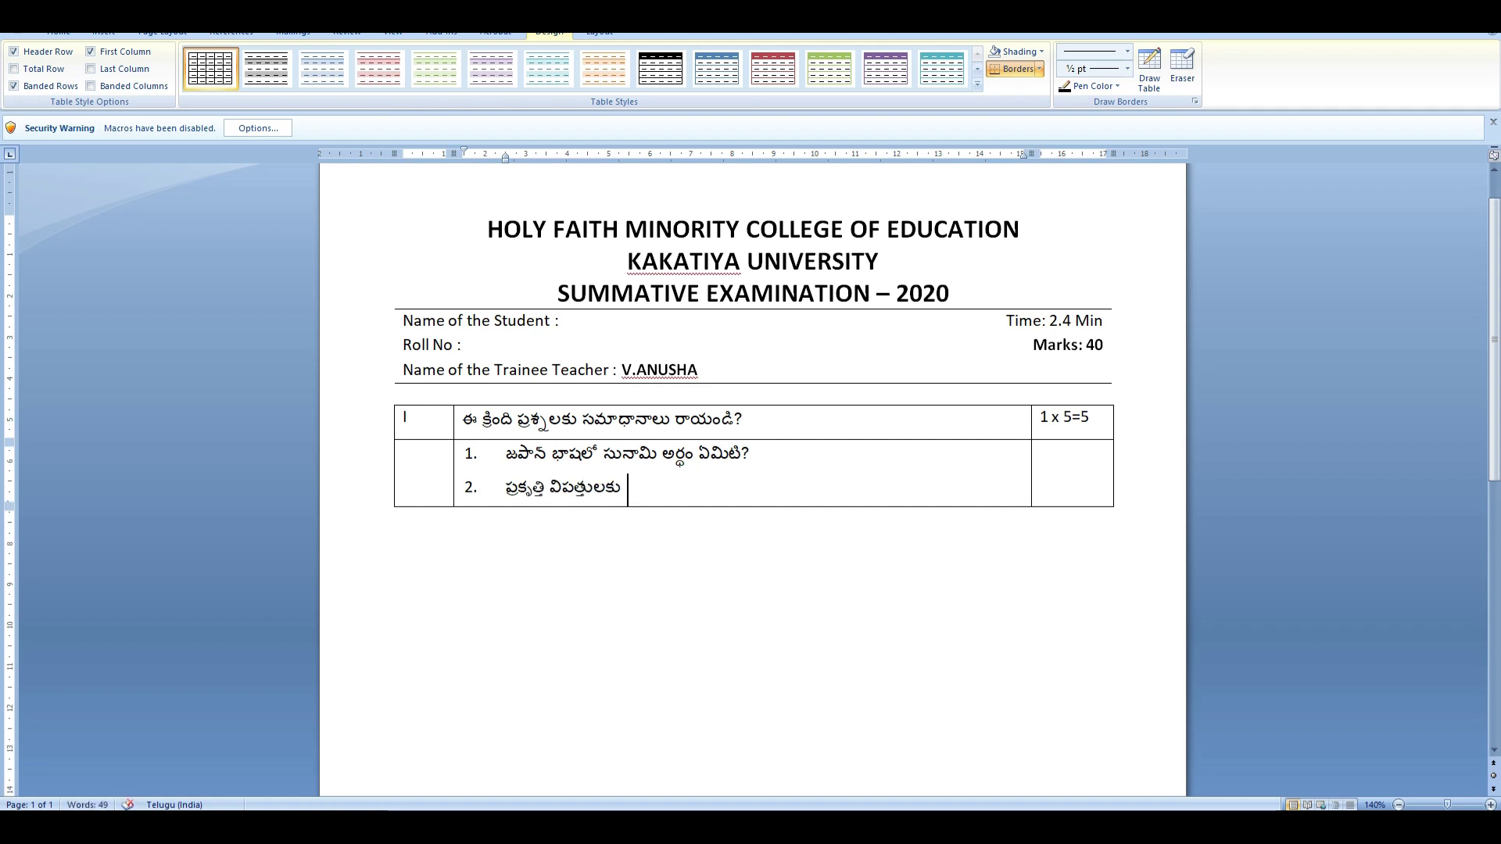
pyautogui.write(' ఉ')
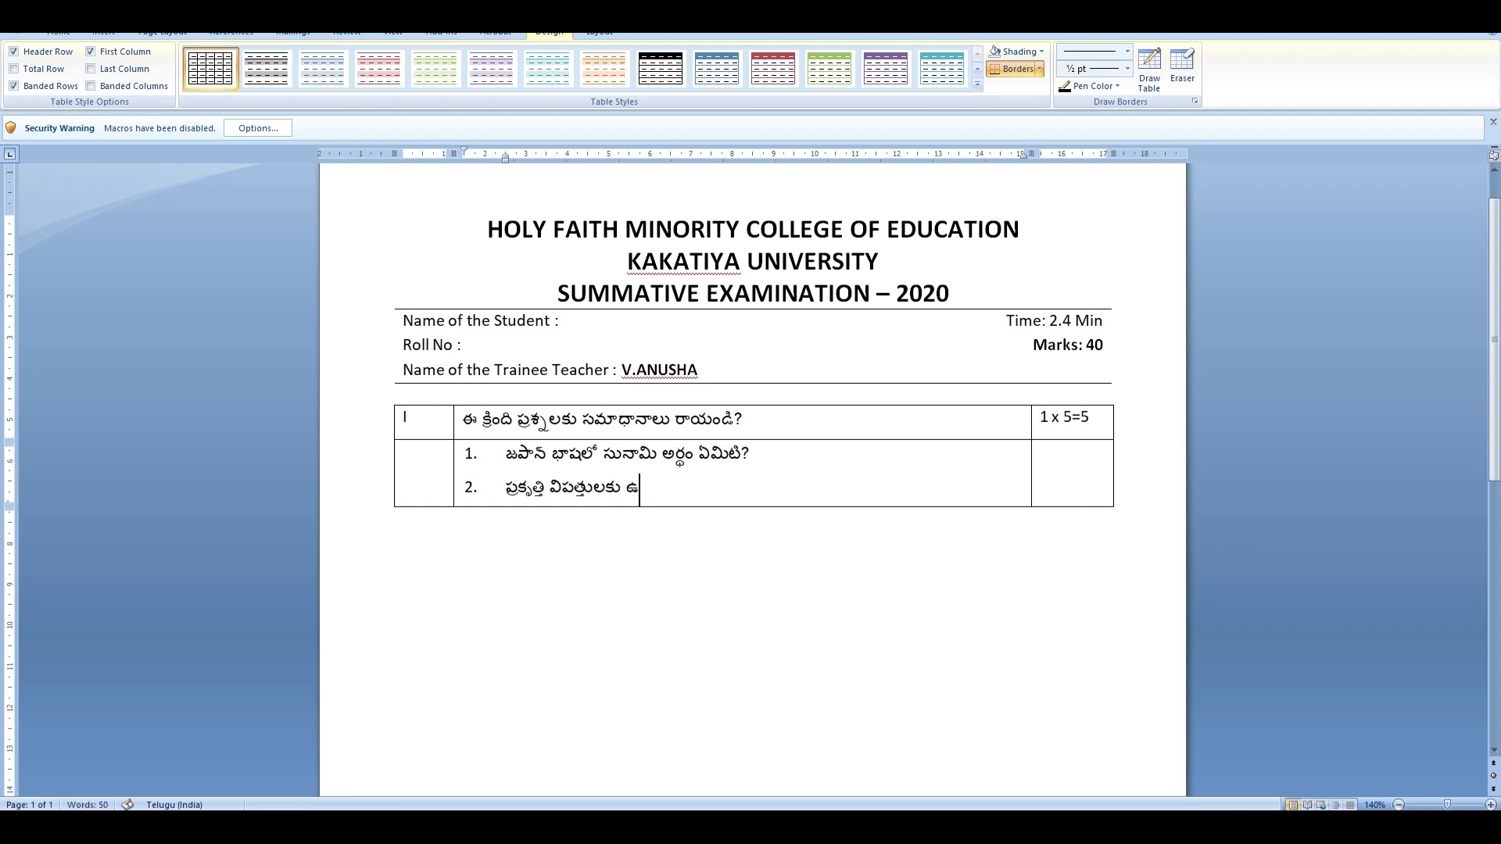
pyautogui.write('దాహరణలు ఇవ్వండి')
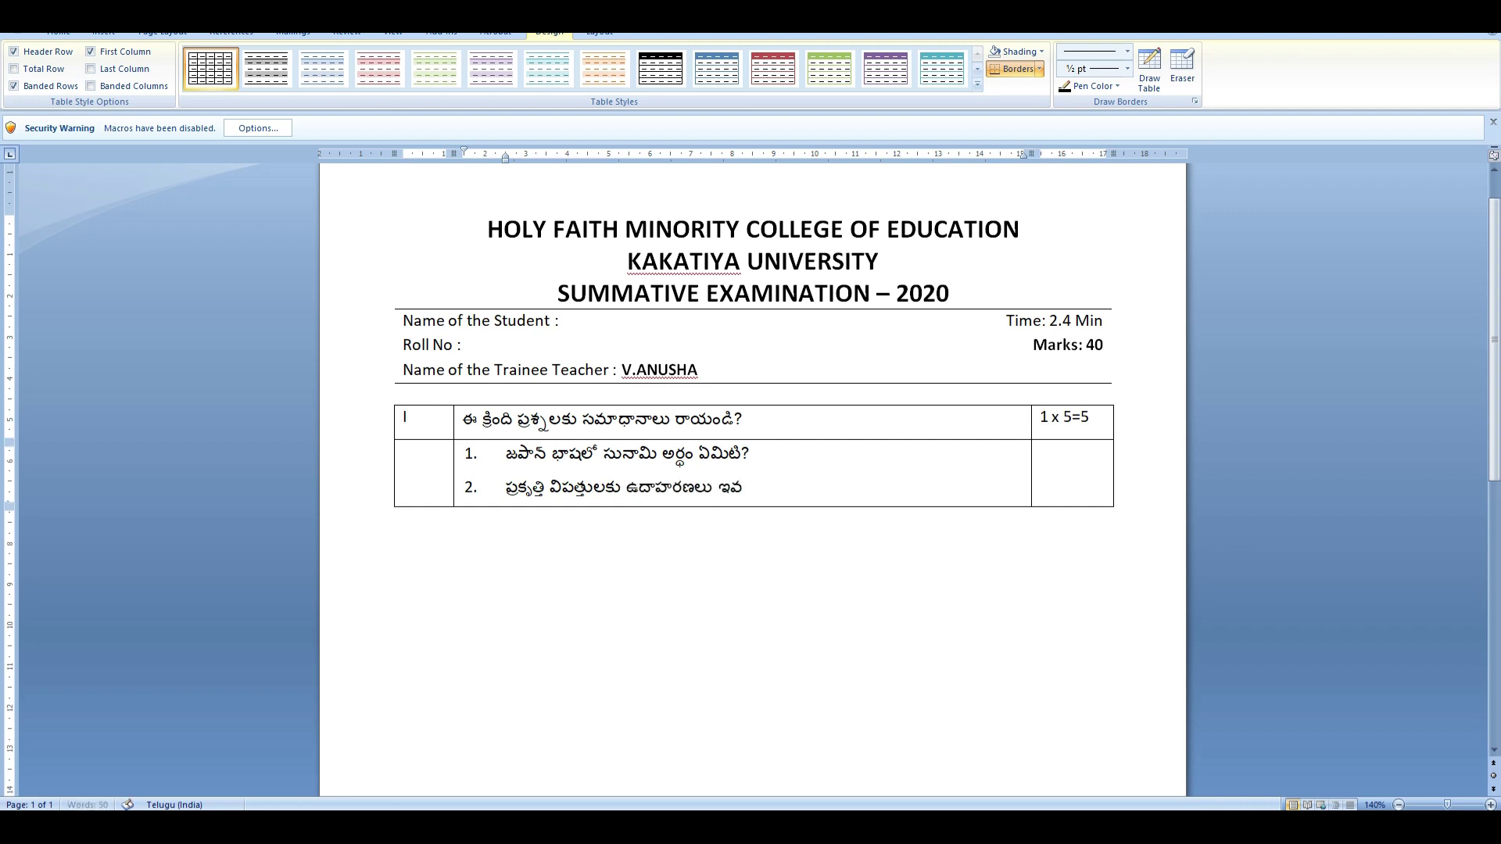
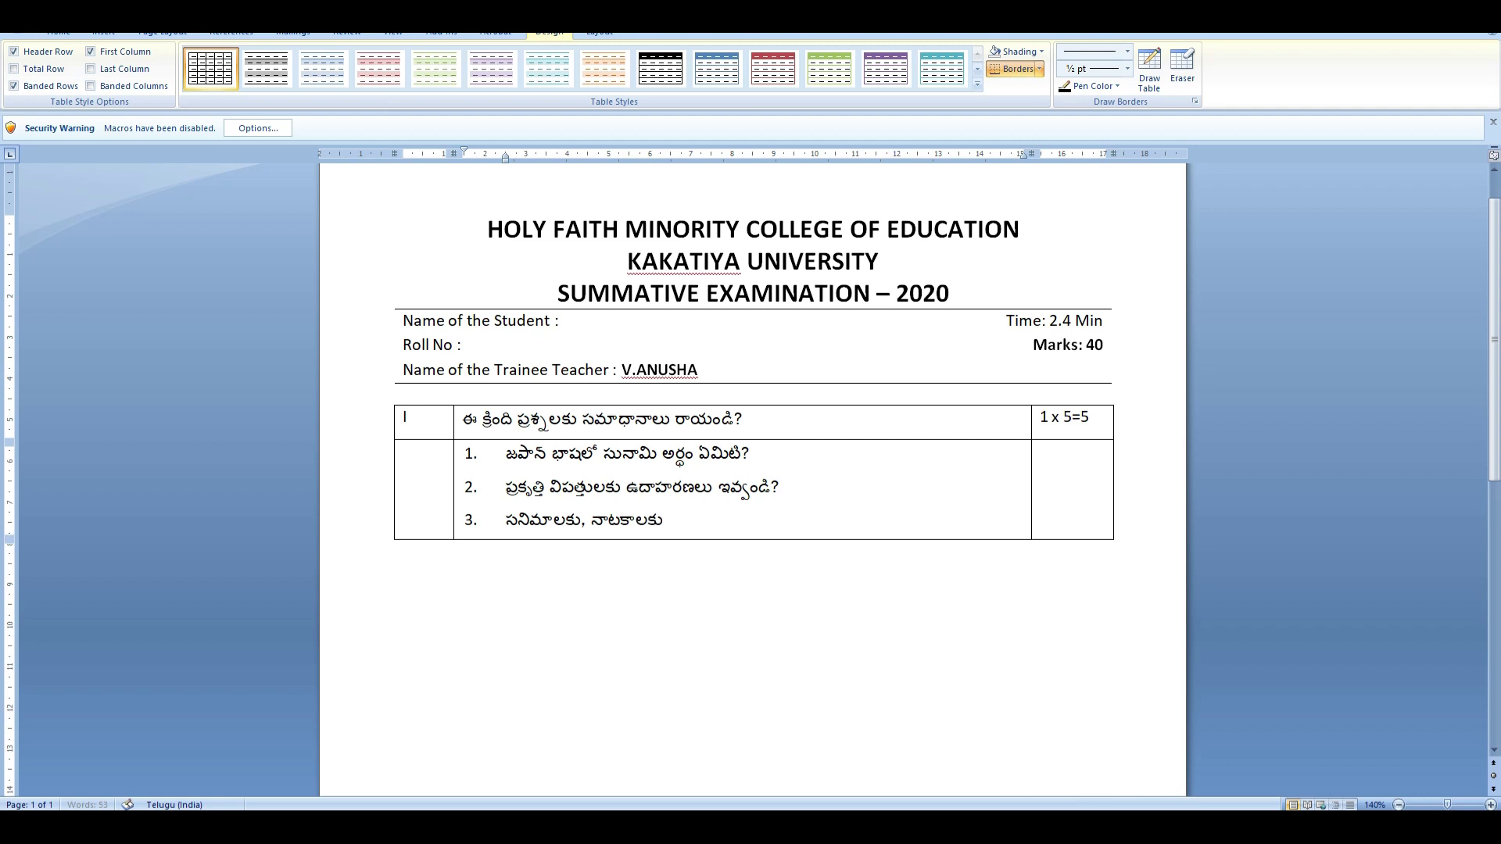
# Complete question 3 of section I as "సనిమాలకు, నాటకాలకు మధ్య ఉన్న ఏవైనా మూడు తేడాలను రాయండి?".
pyautogui.write('్య ఉన్న వ')
pyautogui.write('వైనా')
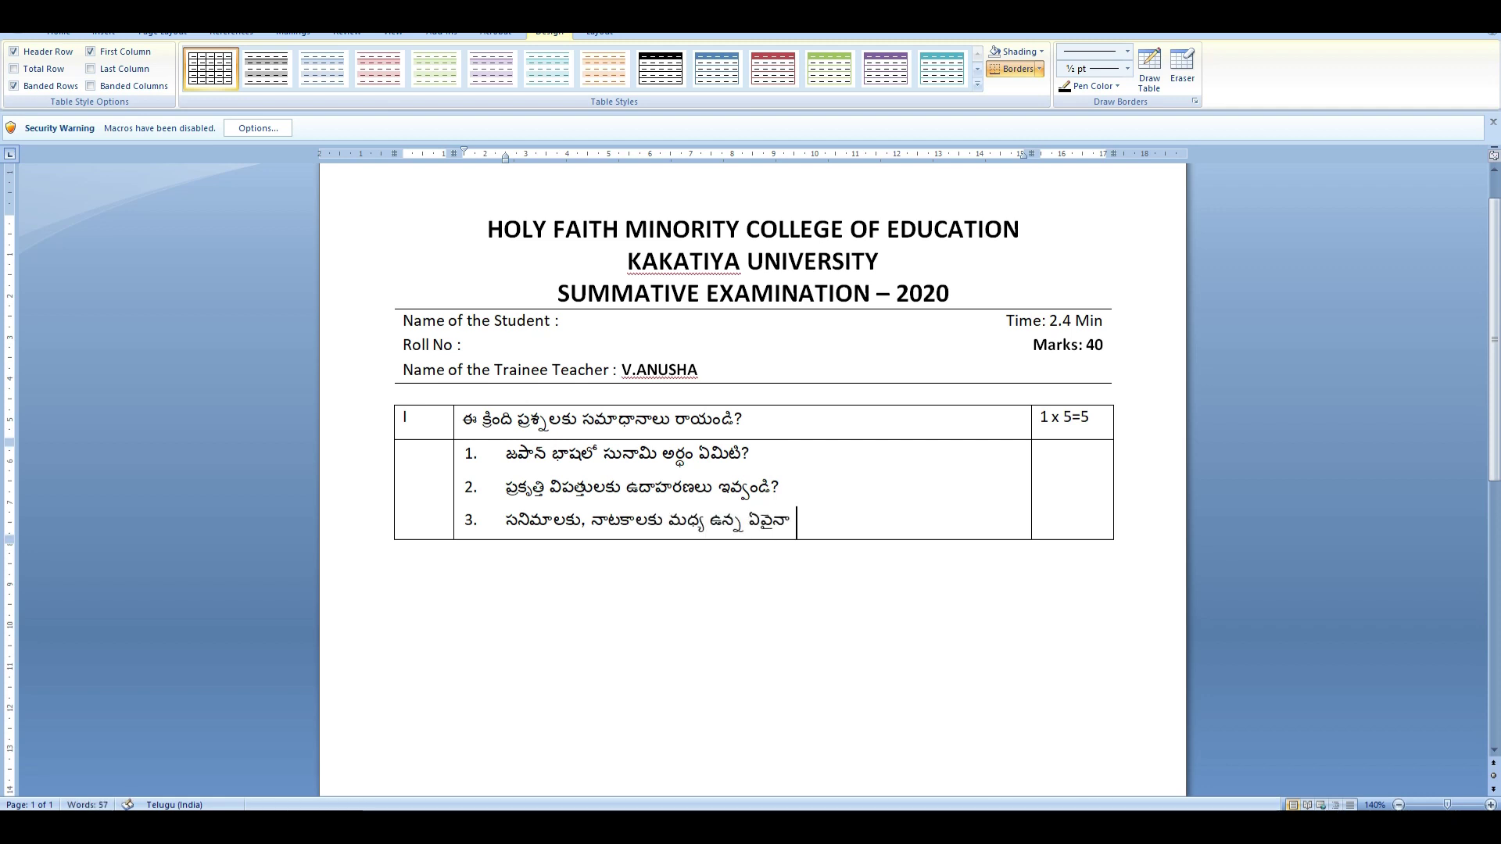
pyautogui.write(' మూడు తేడి')
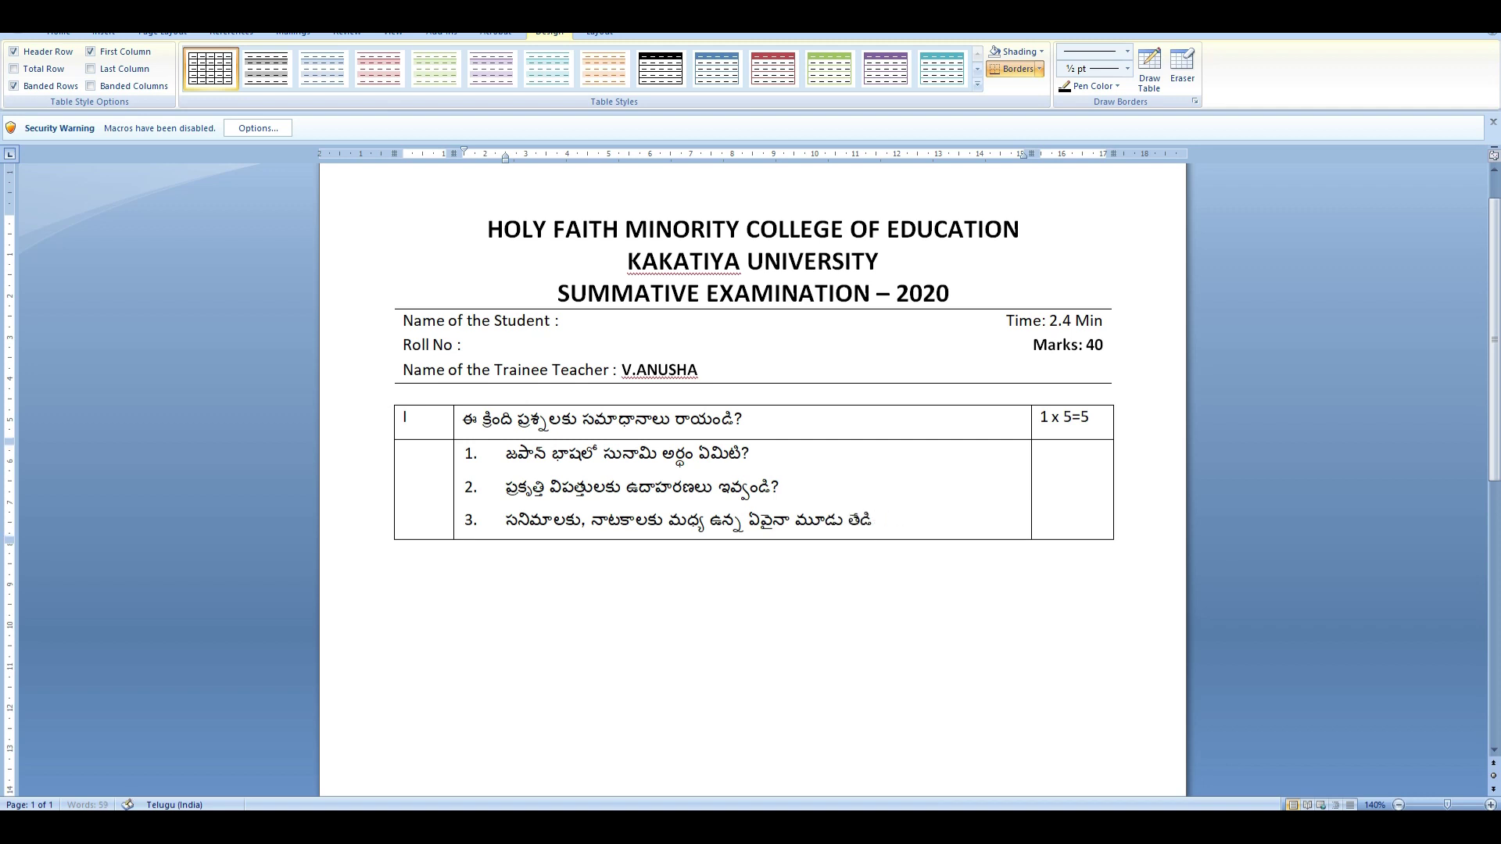
pyautogui.press('BackSpace')
pyautogui.write('ాలను రా')
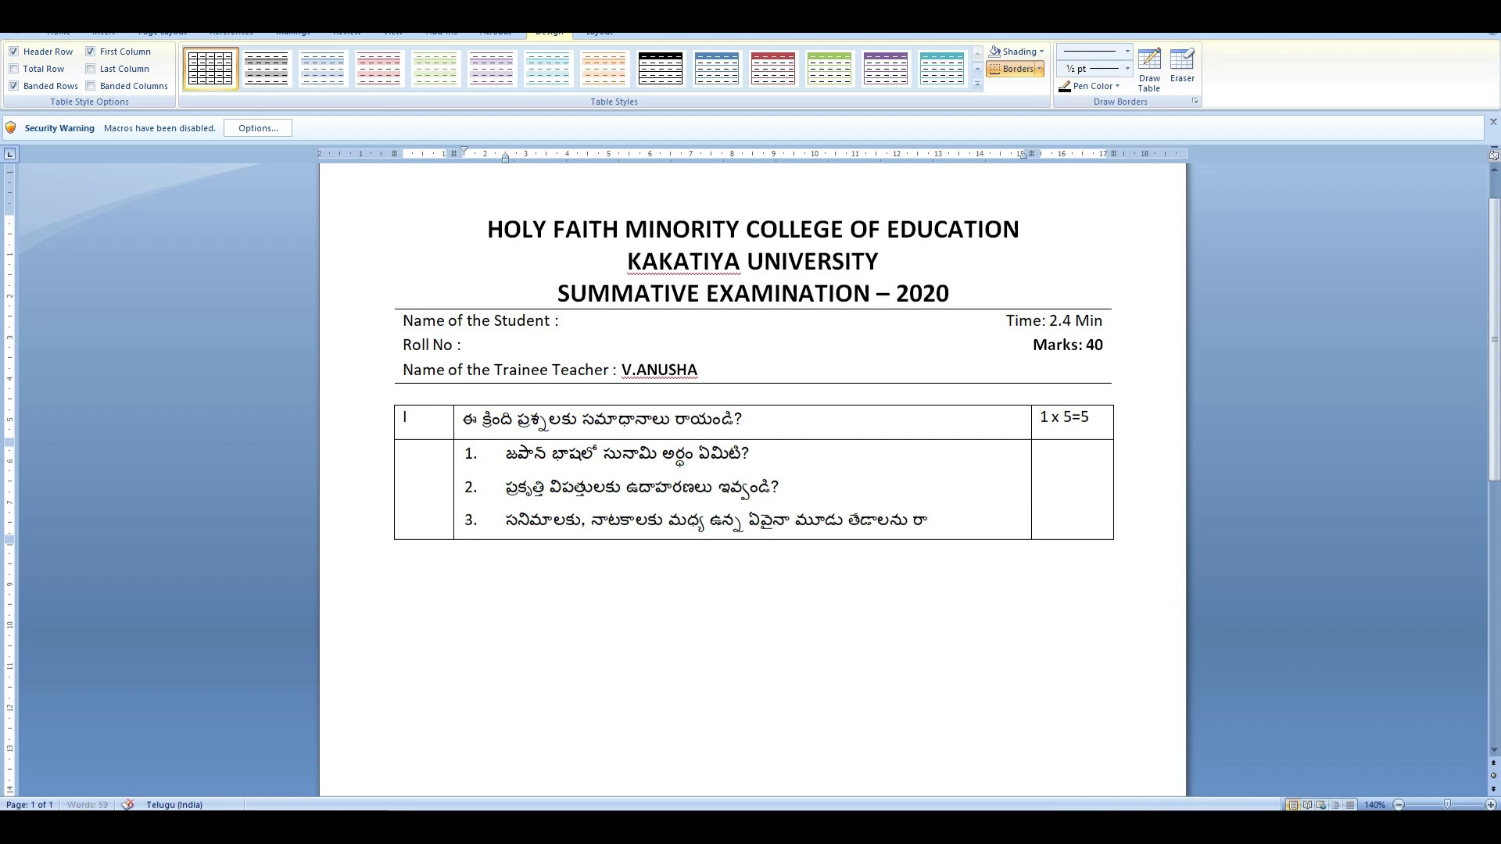
pyautogui.write('యండి?')
# Enter "క్రికెట్ మరియు ఇతర ఆటలపై గాంధీజి దృక్పథం గురించి వ్రాయండి?" as question 4 of section I.
pyautogui.press('Return')
pyautogui.write('క్రికెట్ మరియు ఇర')
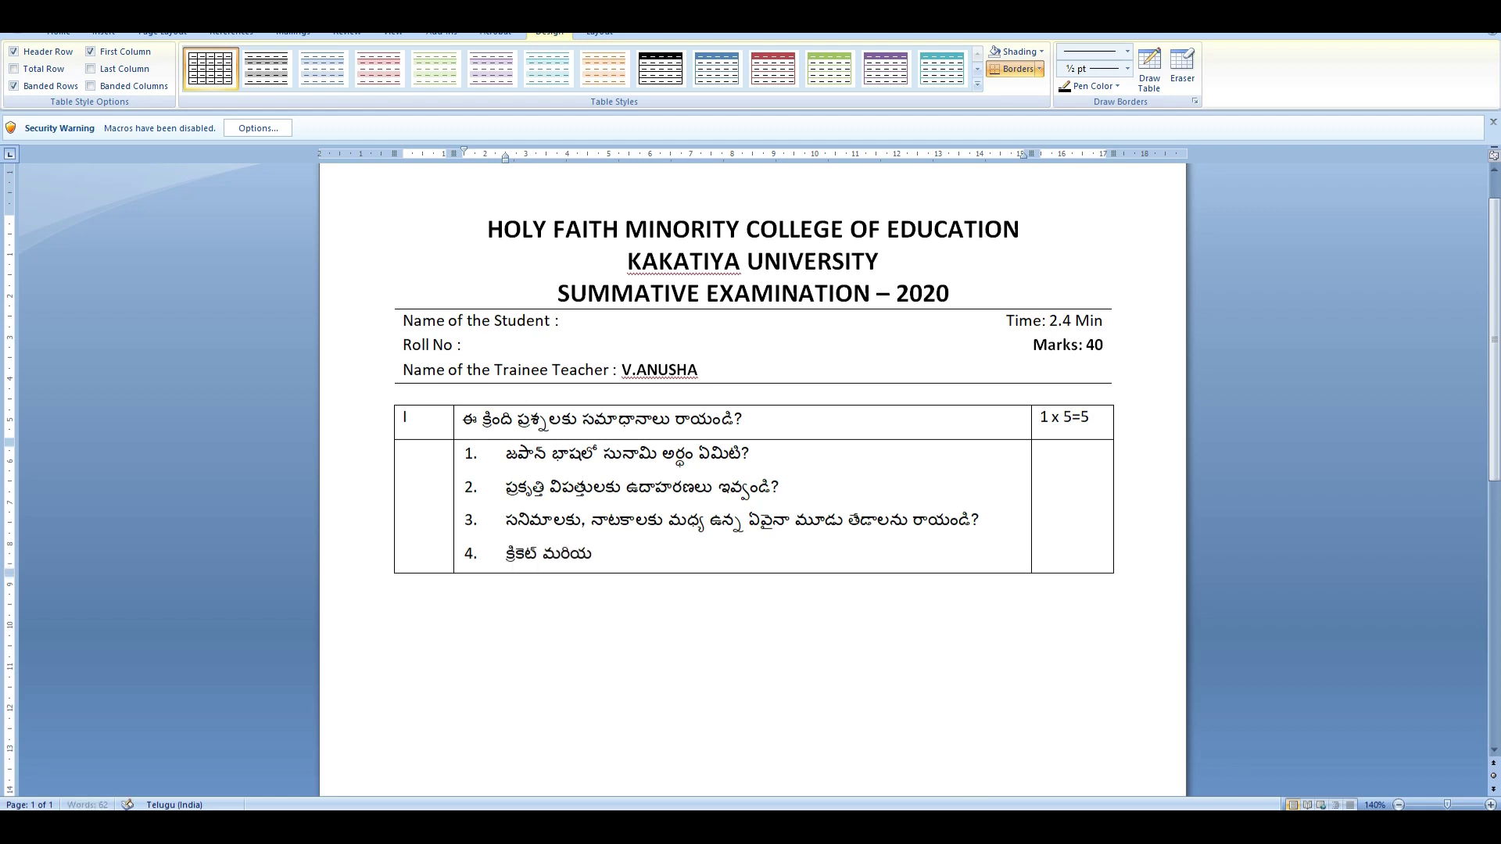
pyautogui.press('BackSpace')
pyautogui.press('BackSpace')
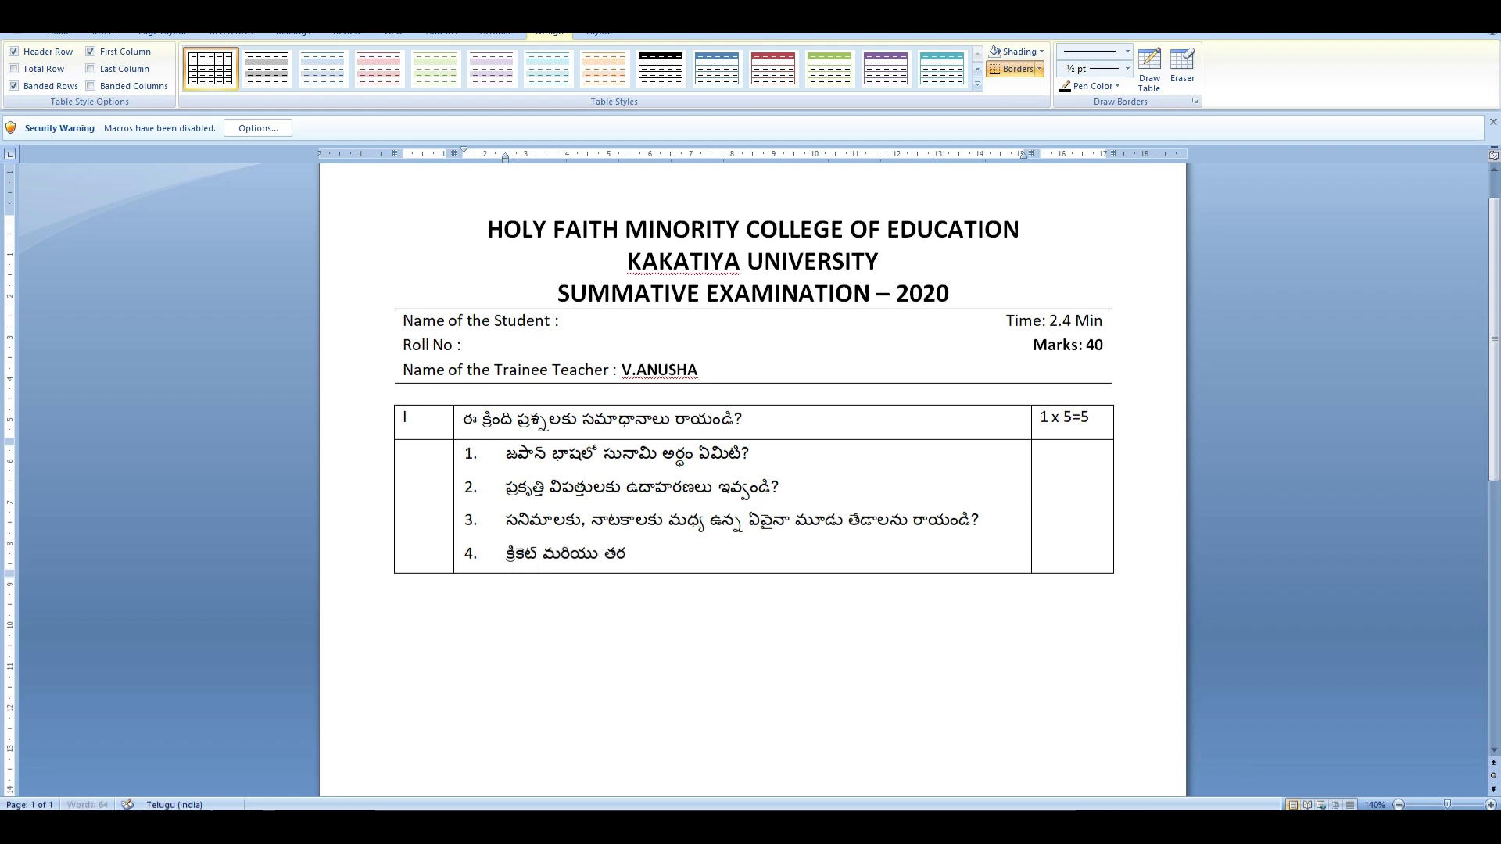
pyautogui.write('ఇతర')
pyautogui.write(' ఆటలపై గెం')
pyautogui.write('ధ')
pyautogui.write('ాంధీజ')
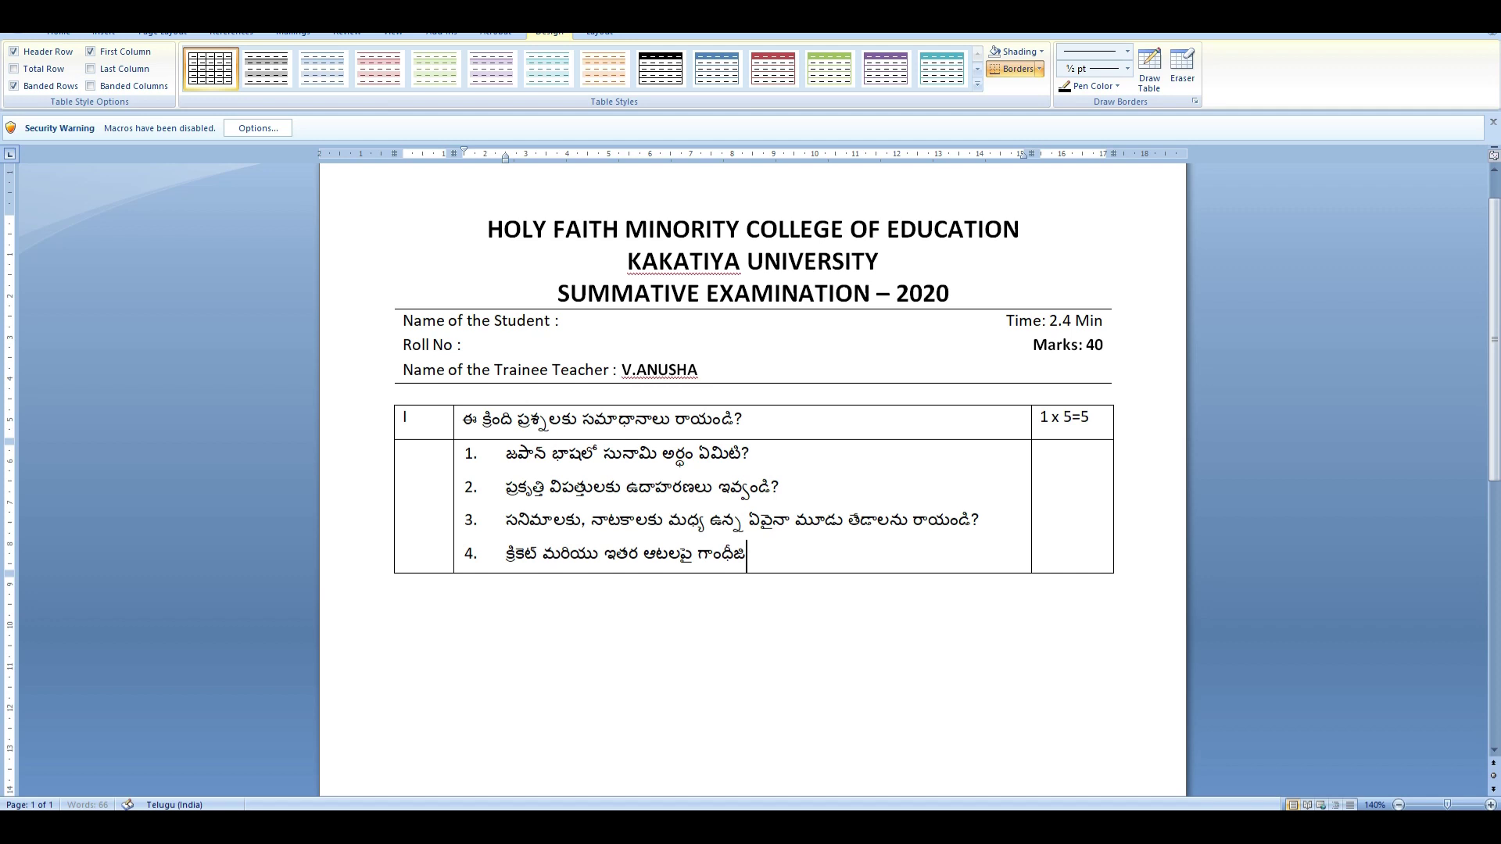
pyautogui.write(' దృక్పథం')
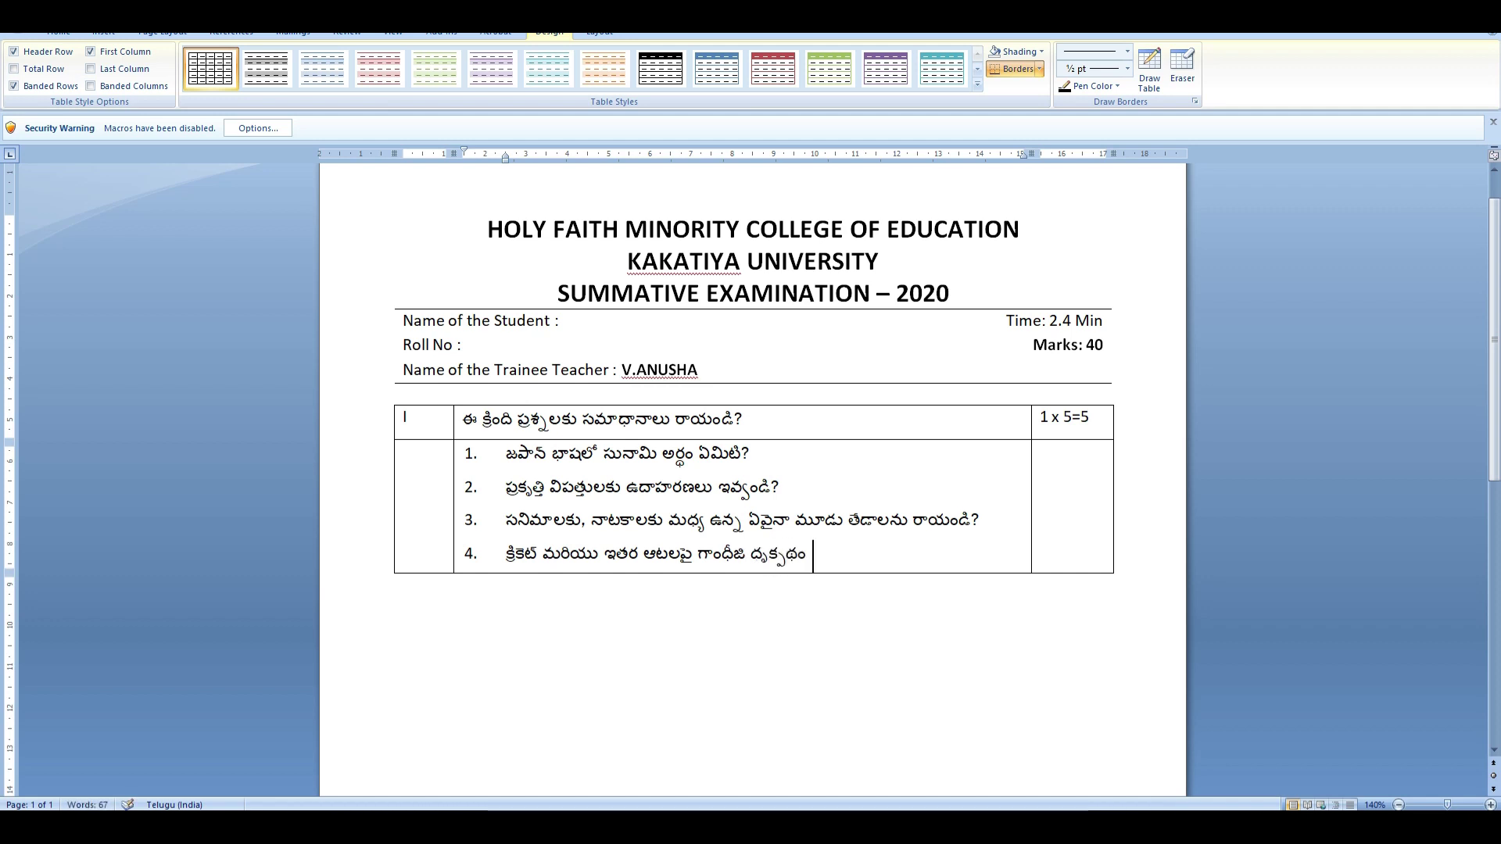
pyautogui.write(' గురించి వ్రాయండి?')
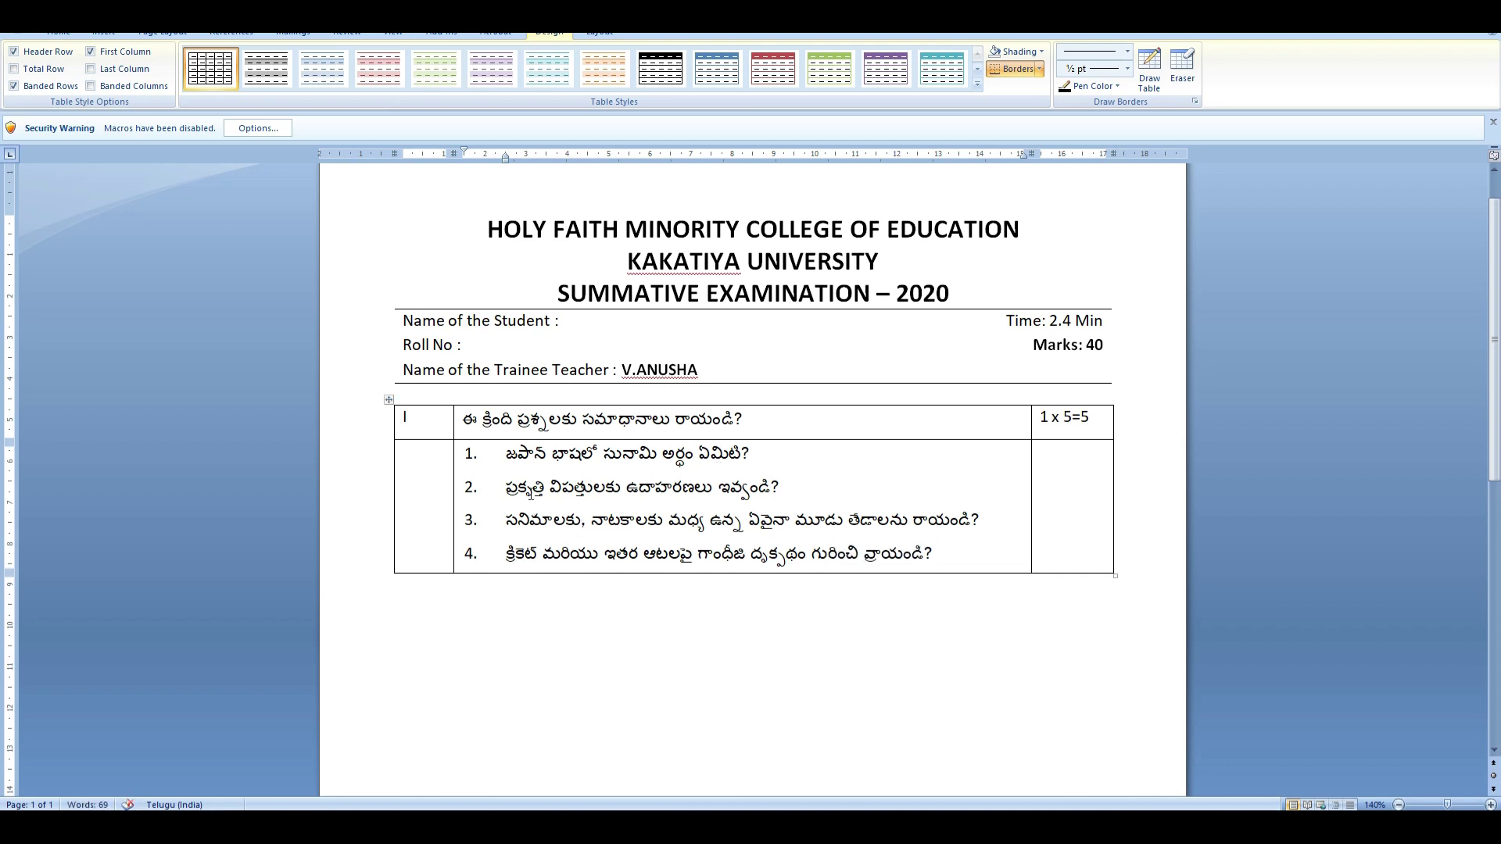
# Copy the text of question 4 and paste it on a new line as question 5.
pyautogui.click(408, 417)
pyautogui.click(1060, 426)
pyautogui.click(963, 528)
pyautogui.moveTo(972, 540); pyautogui.dragTo(503, 553)
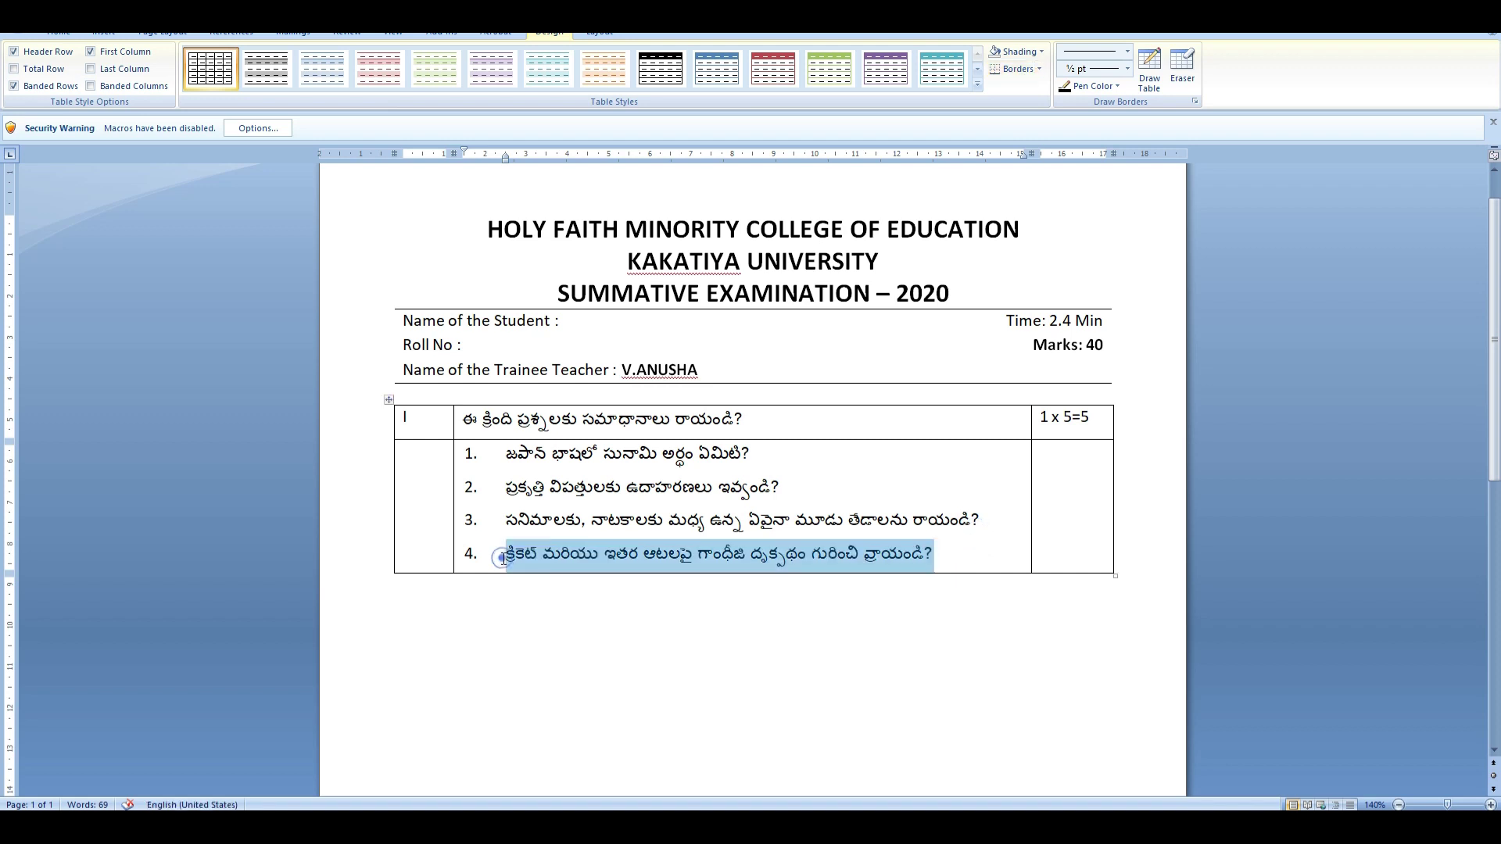
pyautogui.press('End')
pyautogui.press('Return')
pyautogui.write('క్రికెట్ మరియు ఇతర ఆటలపై గాంధీజి దృక్పథం గురించి వ్రాయండి?')
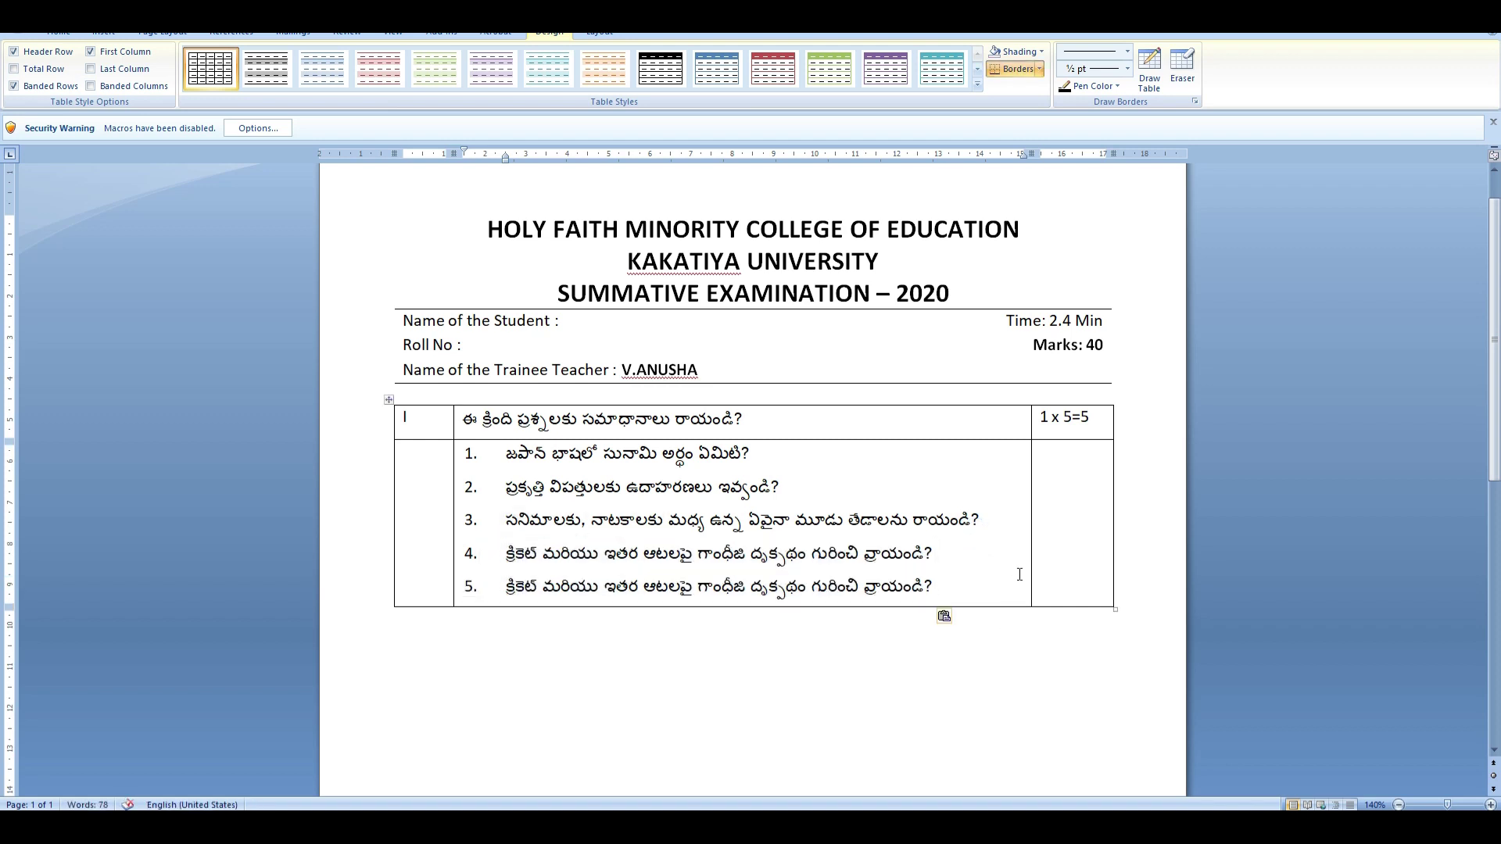
# Add a table row, enter "II" in its first cell using the English keyboard, and remove the automatic numbering from its middle cell.
pyautogui.press('Tab')
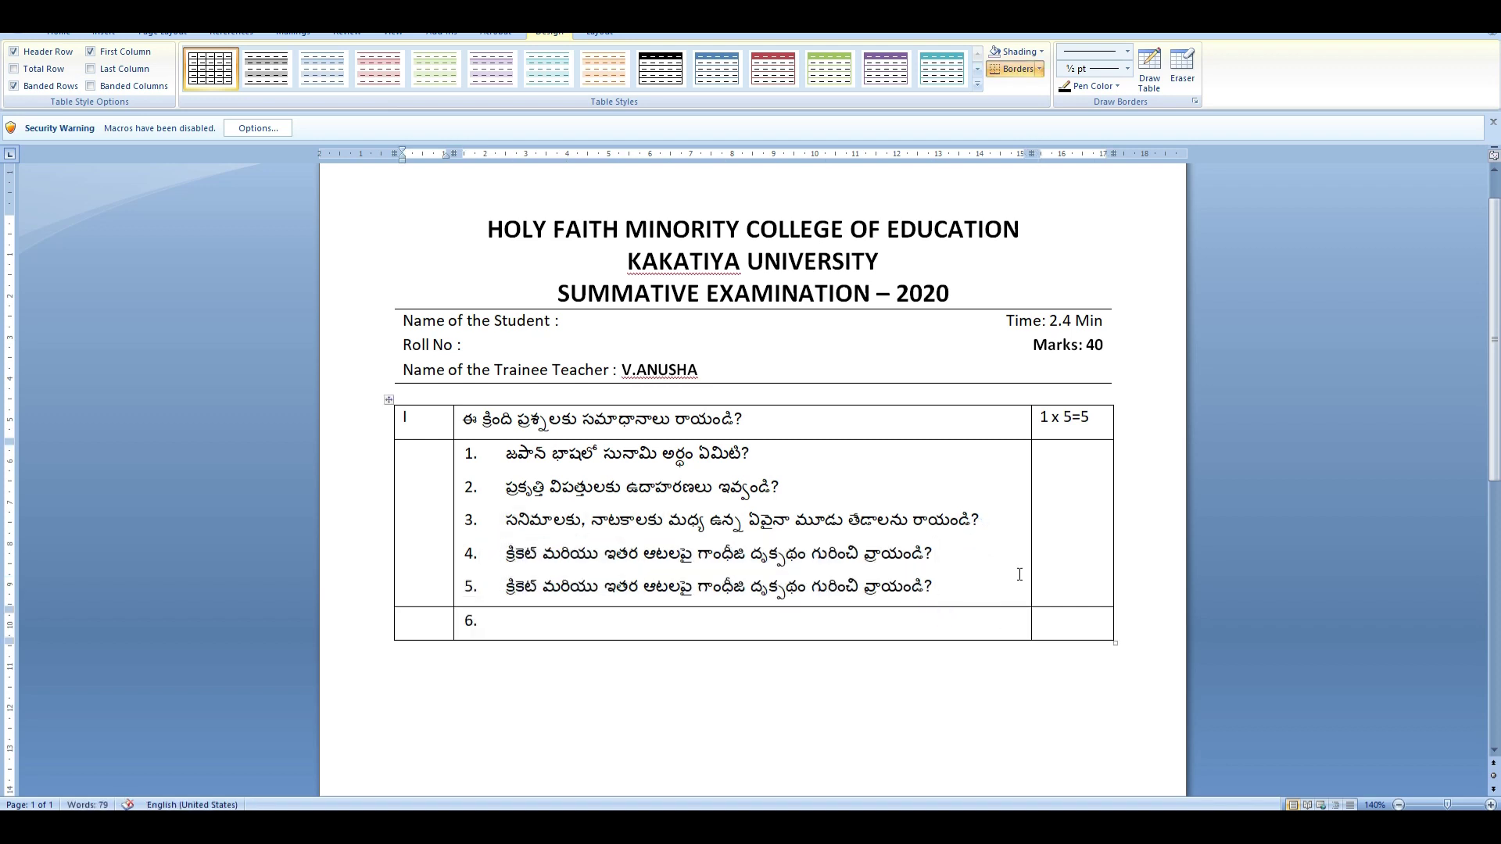
pyautogui.press('super+space')
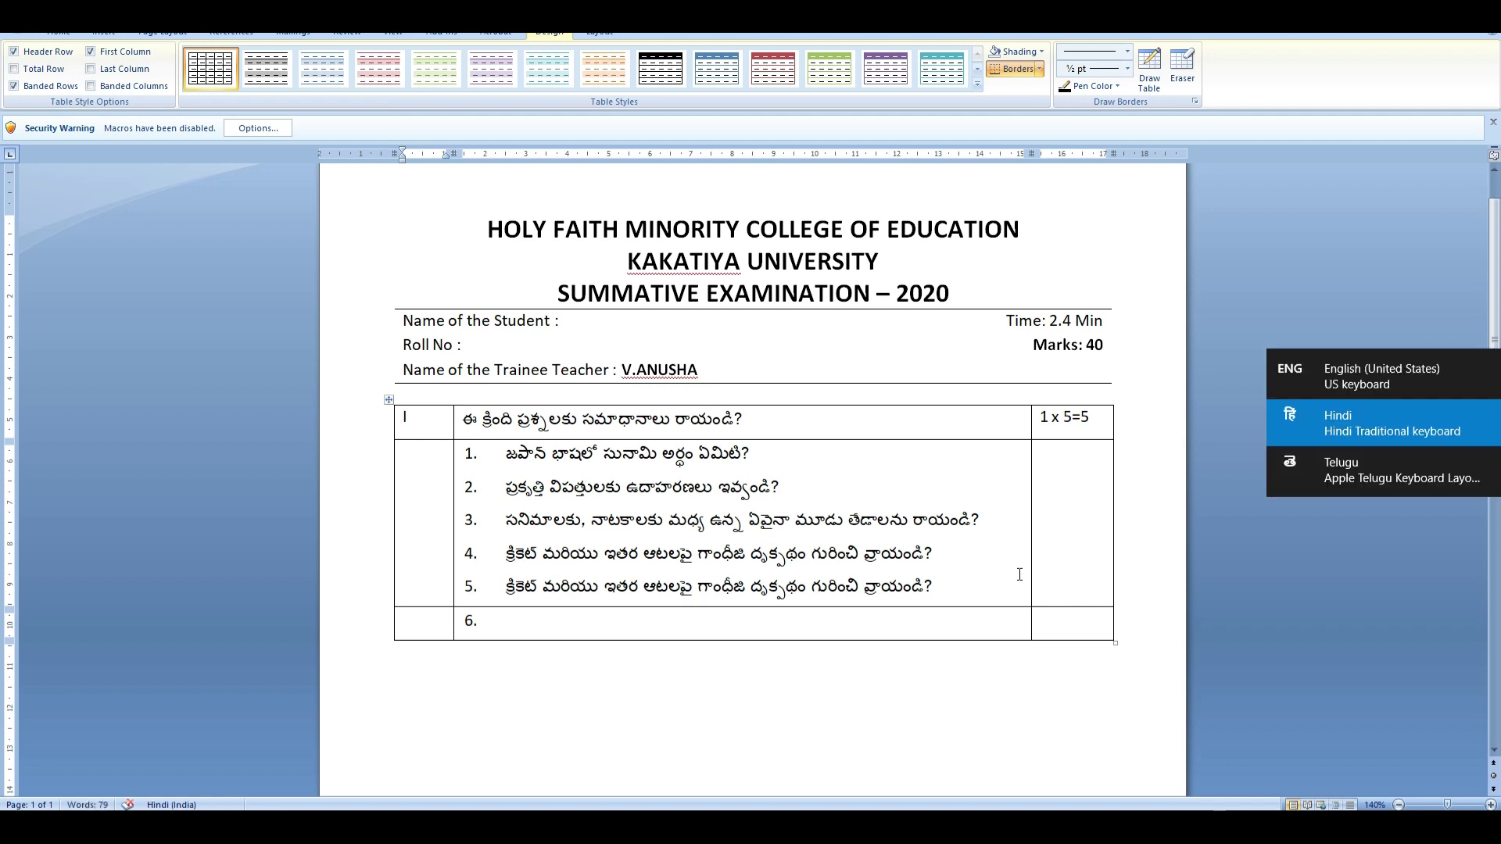
pyautogui.press('super+space')
pyautogui.press('super+space')
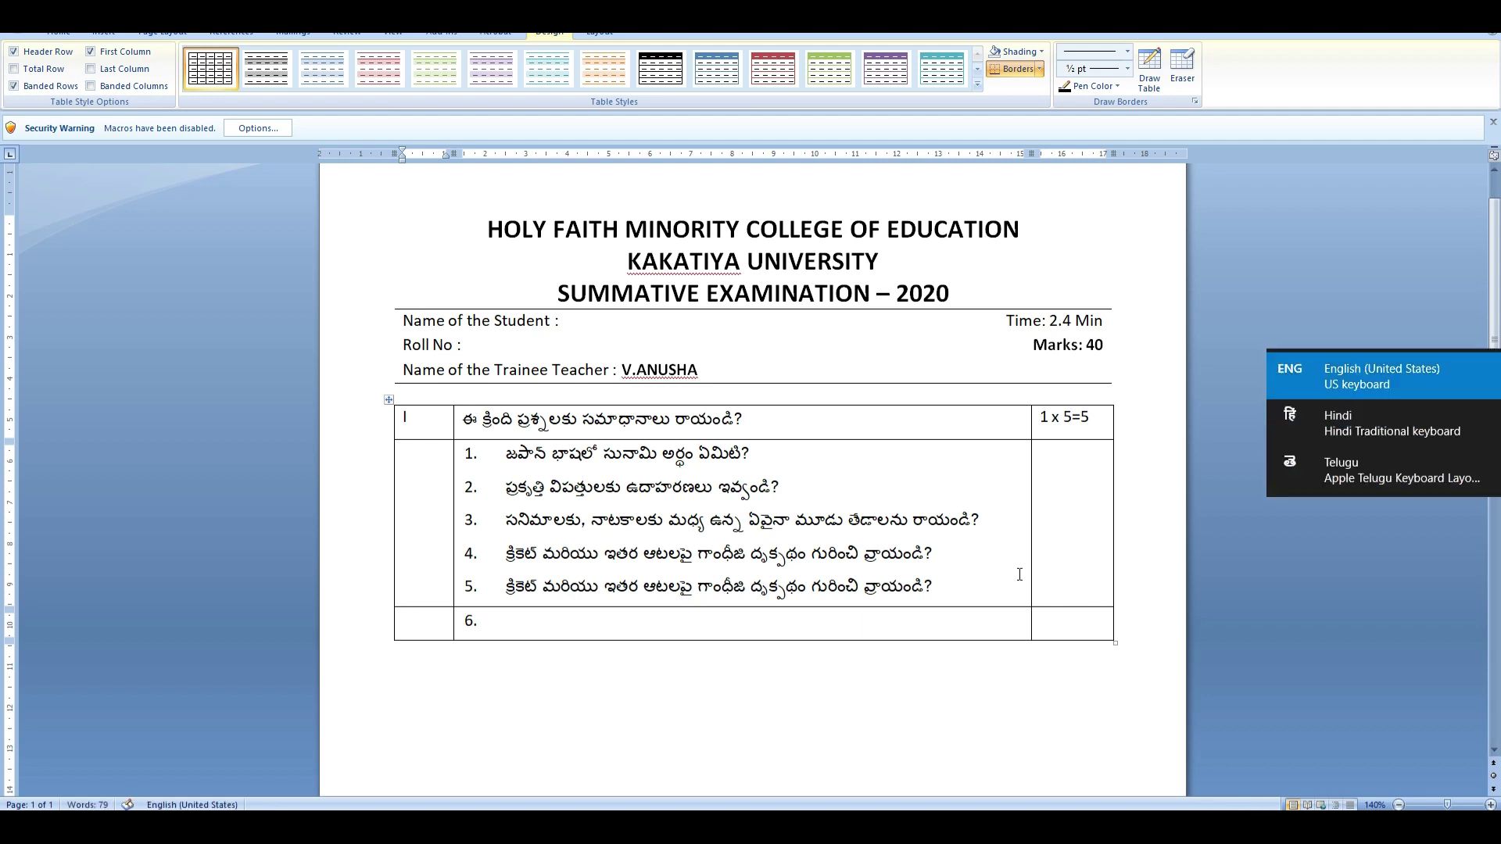
pyautogui.write('II')
pyautogui.press('Tab')
pyautogui.press('BackSpace')
pyautogui.press('BackSpace')
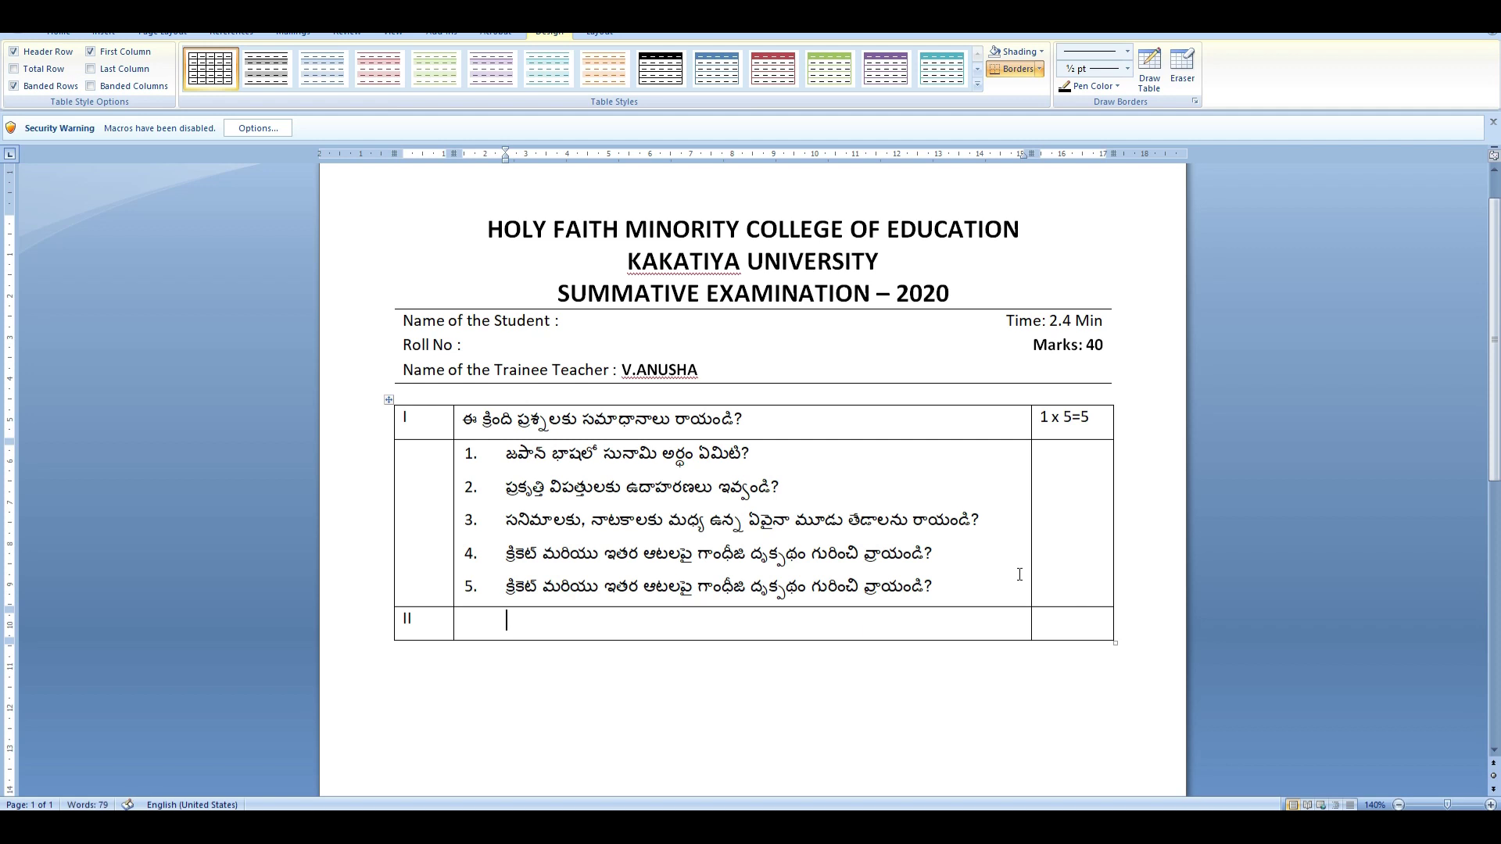
# Switch the input language to Telugu and enter the instruction "ఈ క్రింది ప్రశ్నలకు సమాధానాలు రాయండి?" in the middle cell of row II.
pyautogui.press('super+space')
pyautogui.press('super+space')
pyautogui.write('ఈ క్రింది ప్ర')
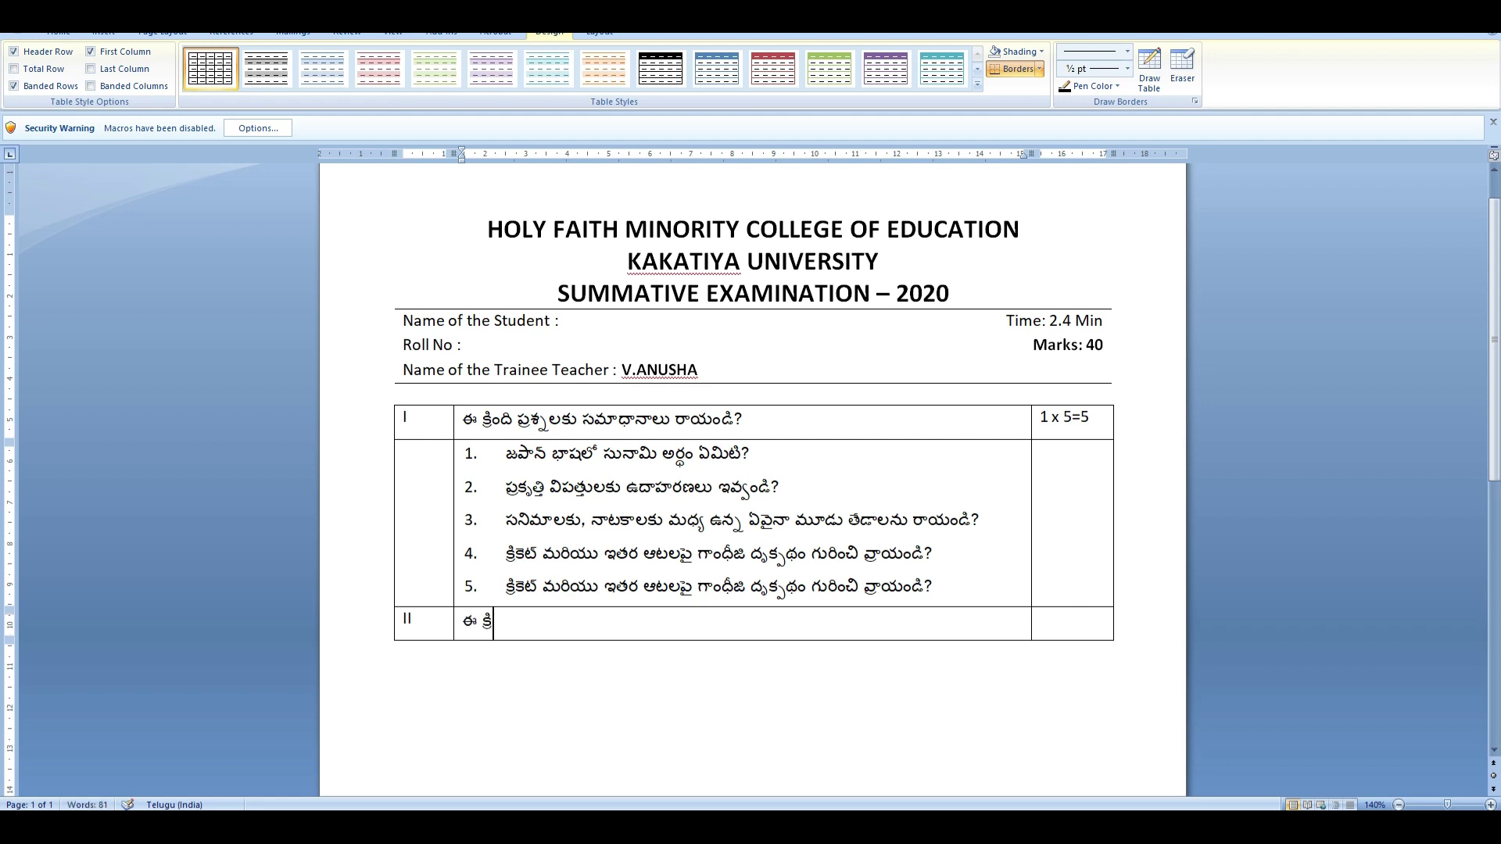
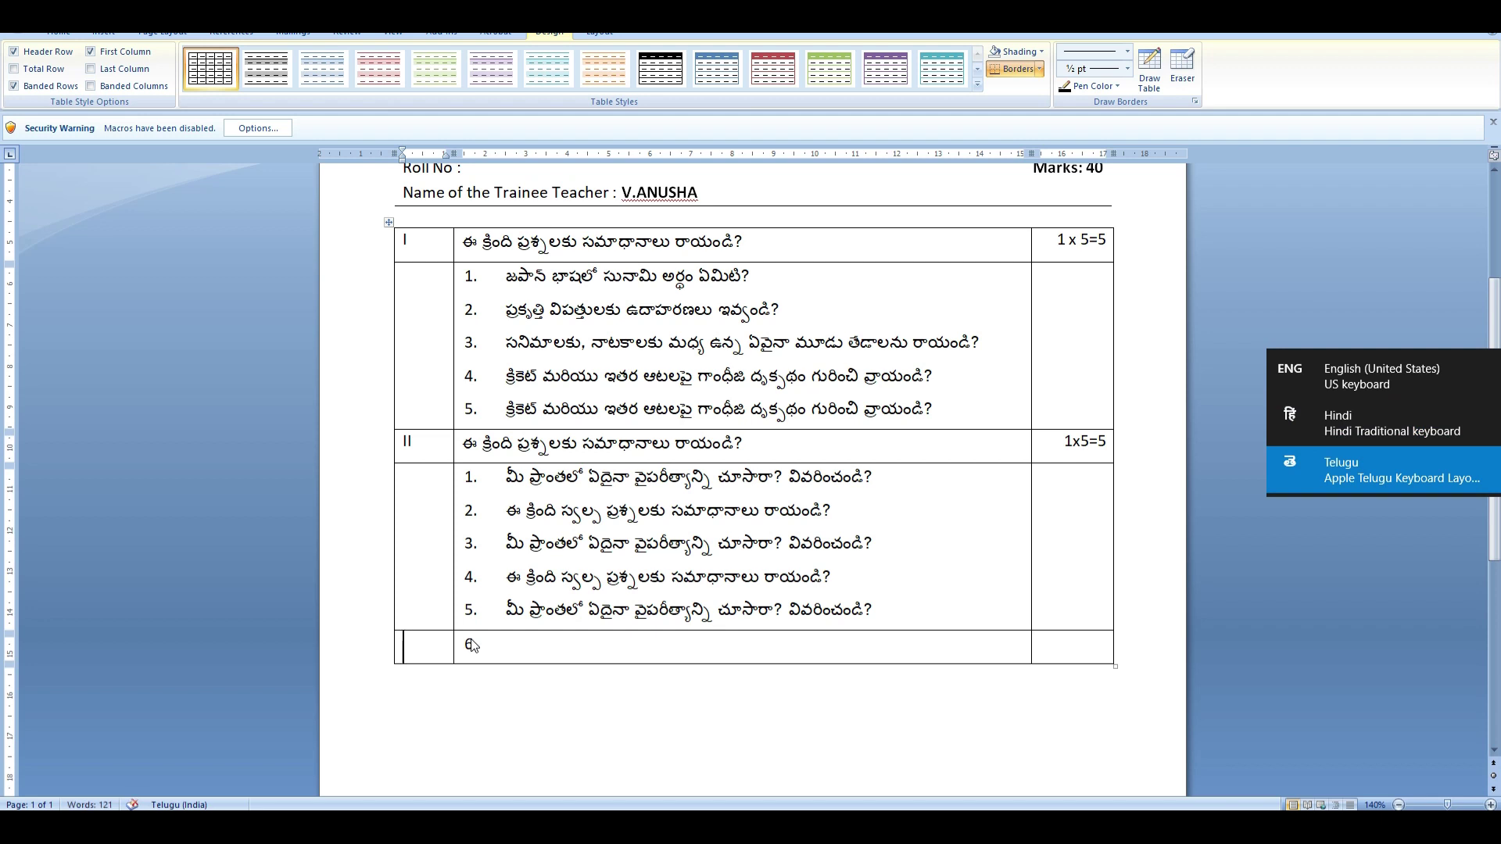
# Enter "II" in the last row's first cell and the Telugu instruction "ఈ క్రింది బహుళైచ్చిక ప్రశ్నలకు జవాబులు రాయండి." in its unnumbered middle cell.
pyautogui.press('Tab')
pyautogui.press('super+space')
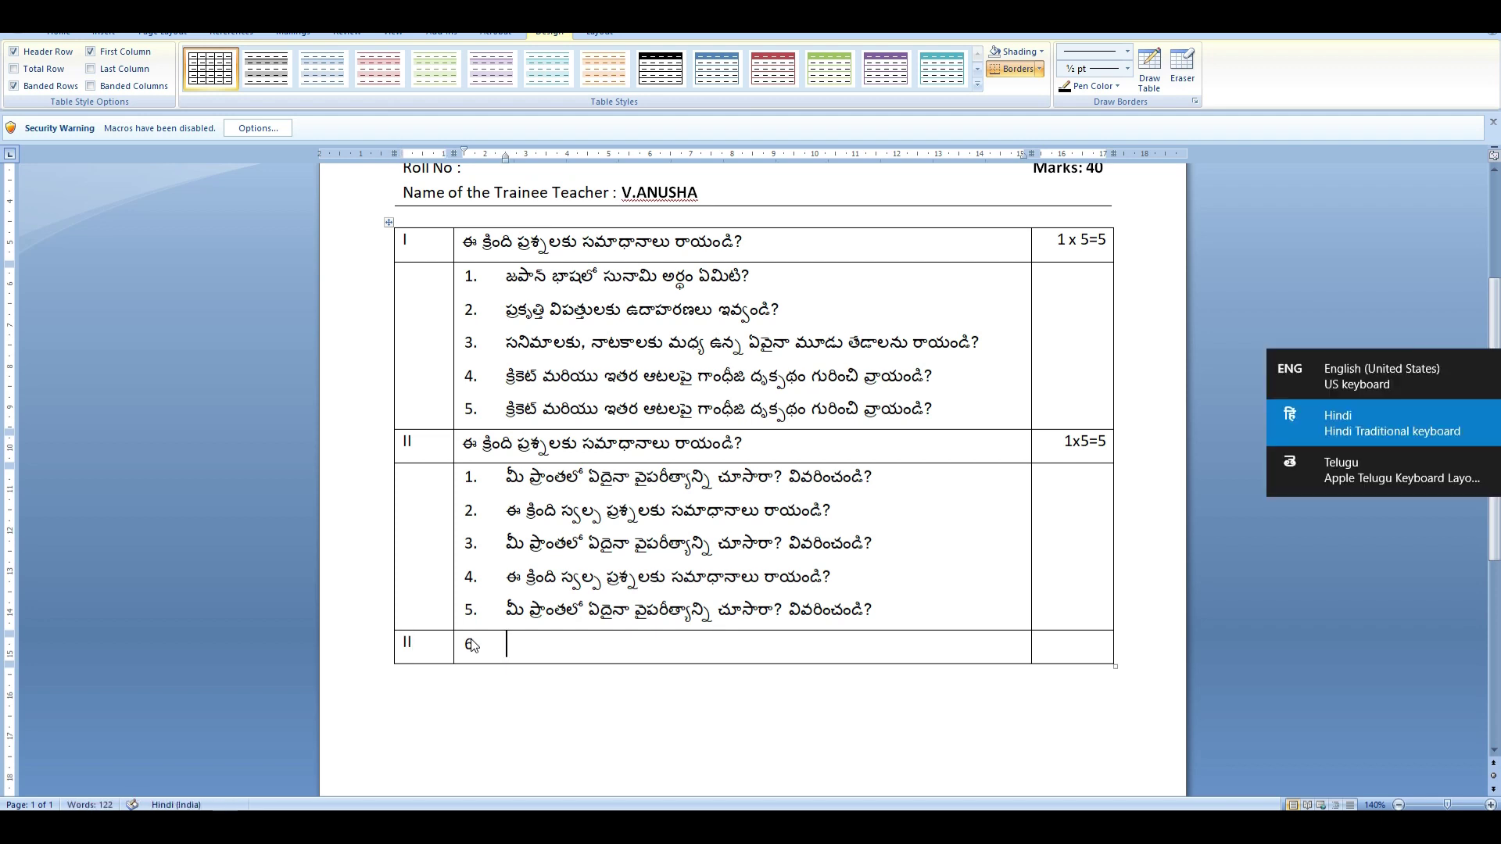
pyautogui.press('super+space')
pyautogui.write('ఈ క్రింది')
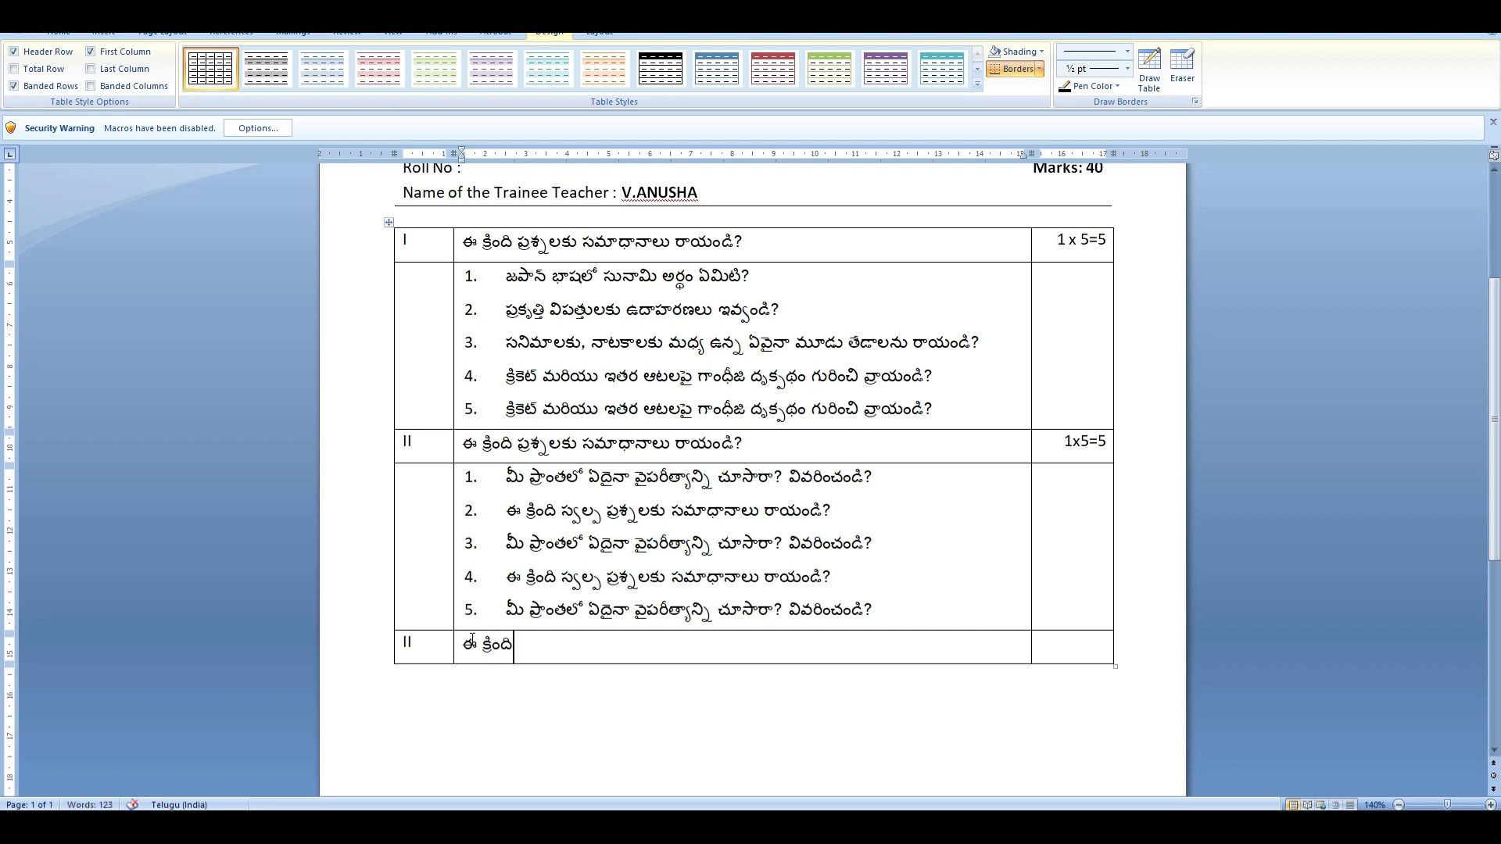
pyautogui.write(' బహుల')
pyautogui.press('BackSpace')
pyautogui.write('ళైచ్ఛిక ప్రశ్న')
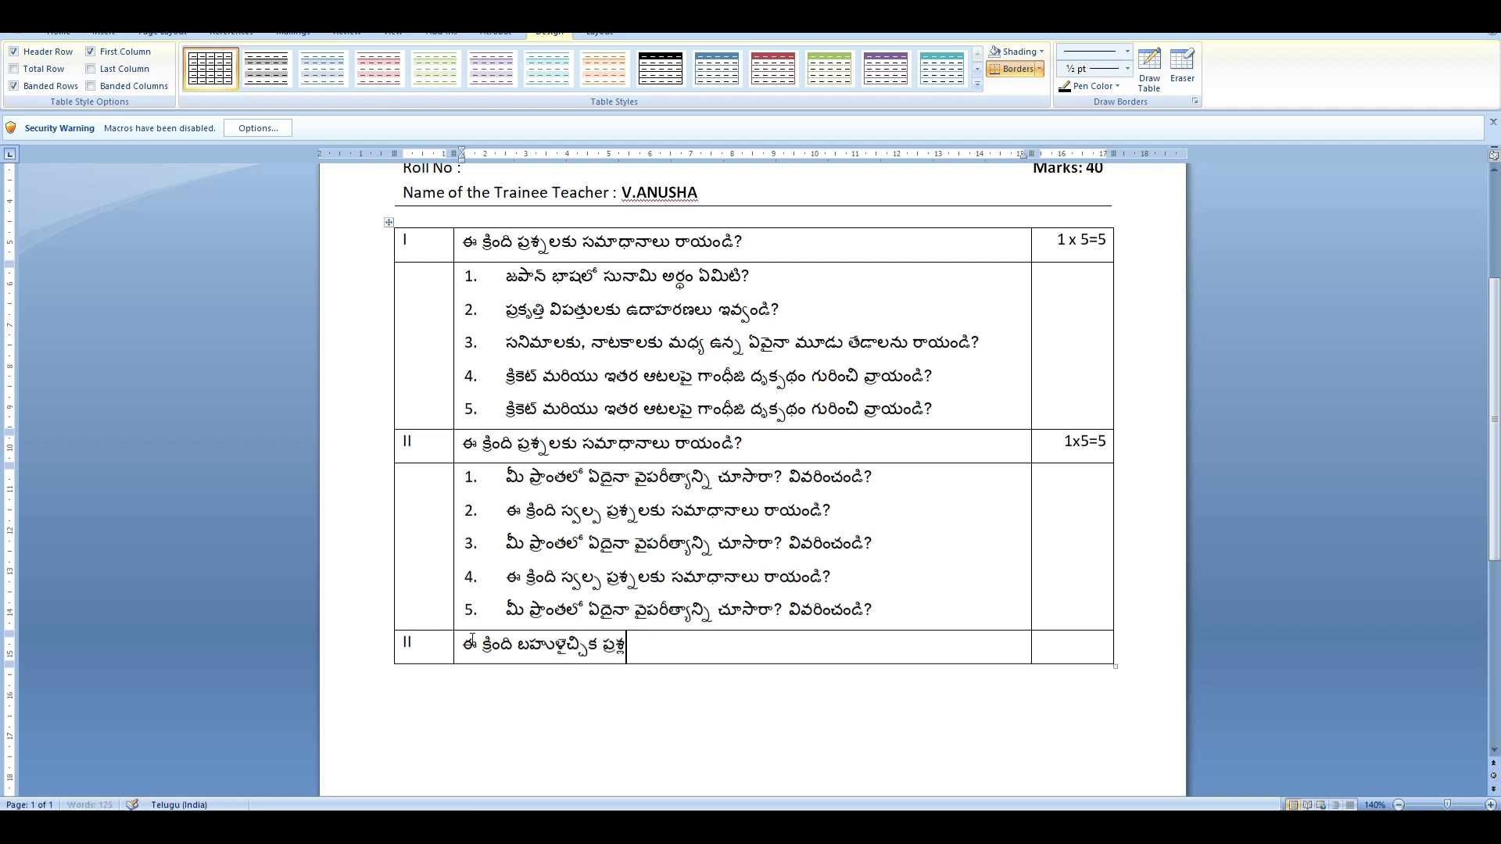
pyautogui.write('లకు సమా')
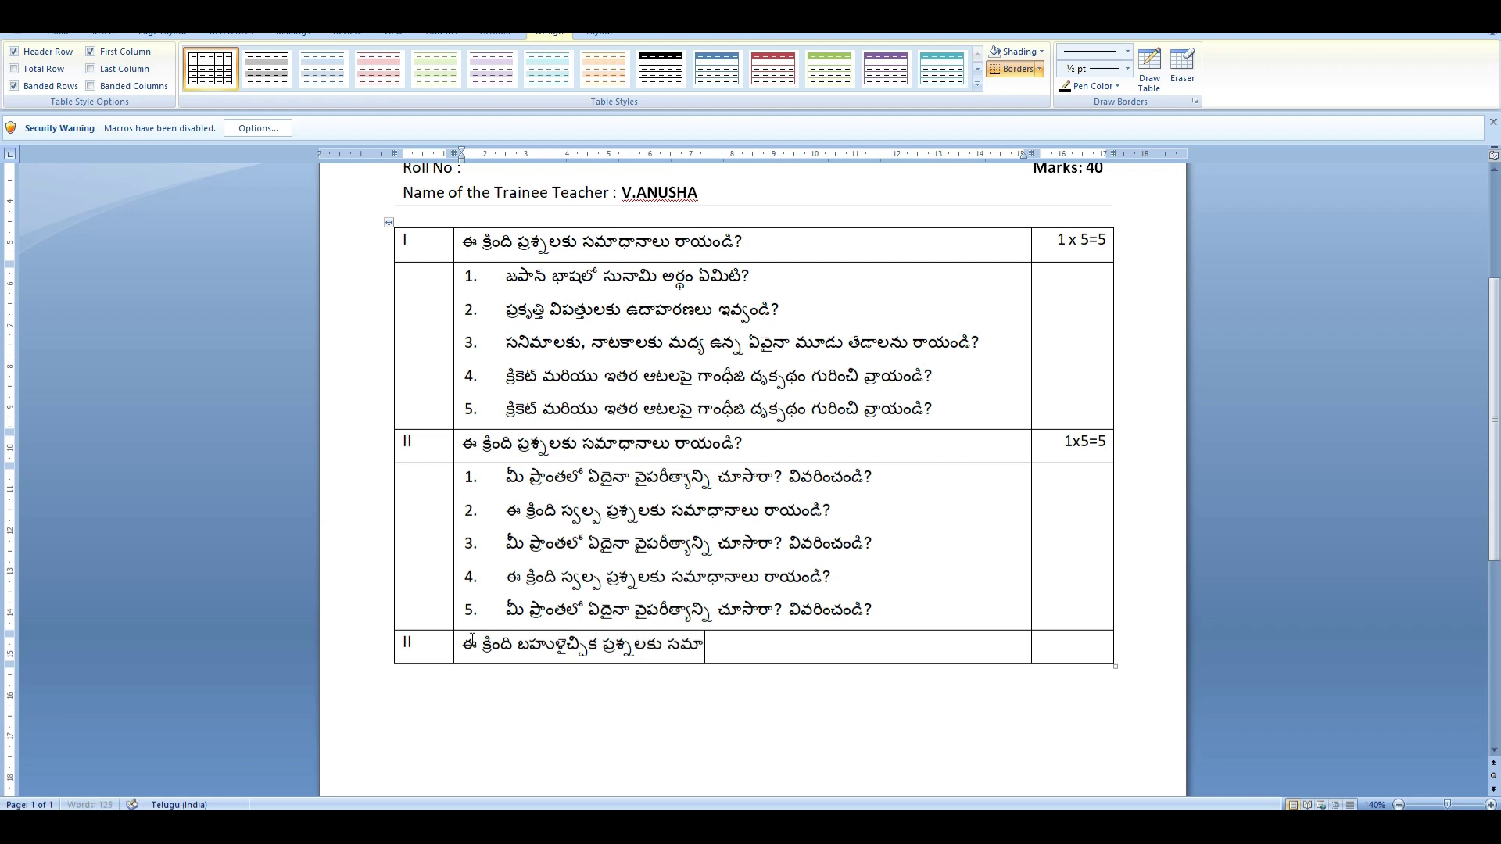
pyautogui.write(' జవాబులు రాంయ')
pyautogui.press('BackSpace')
pyautogui.press('BackSpace')
pyautogui.press('BackSpace')
pyautogui.write('ాయండ')
# Delete the question marks at the end of the instructions in the first two section heading rows.
pyautogui.click(776, 448)
pyautogui.press('BackSpace')
pyautogui.click(784, 231)
pyautogui.press('BackSpace')
# Switch the input language to English and enter the right-aligned marks "1x5=5" in the last cell of the multiple-choice heading row.
pyautogui.click(899, 649)
pyautogui.press('Tab')
pyautogui.write('1')
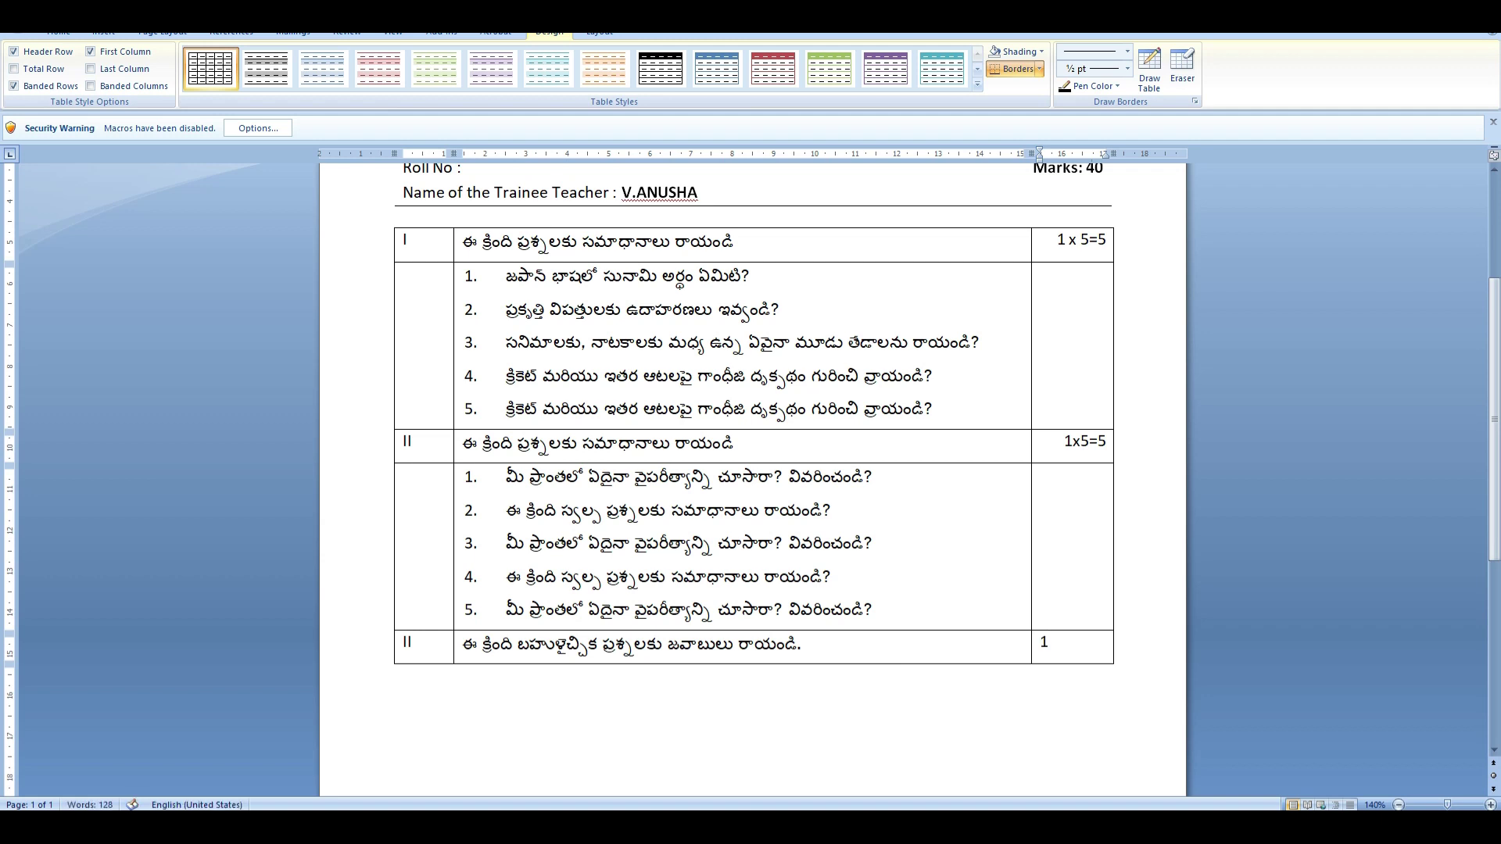
pyautogui.press('super+space')
pyautogui.press('super+space')
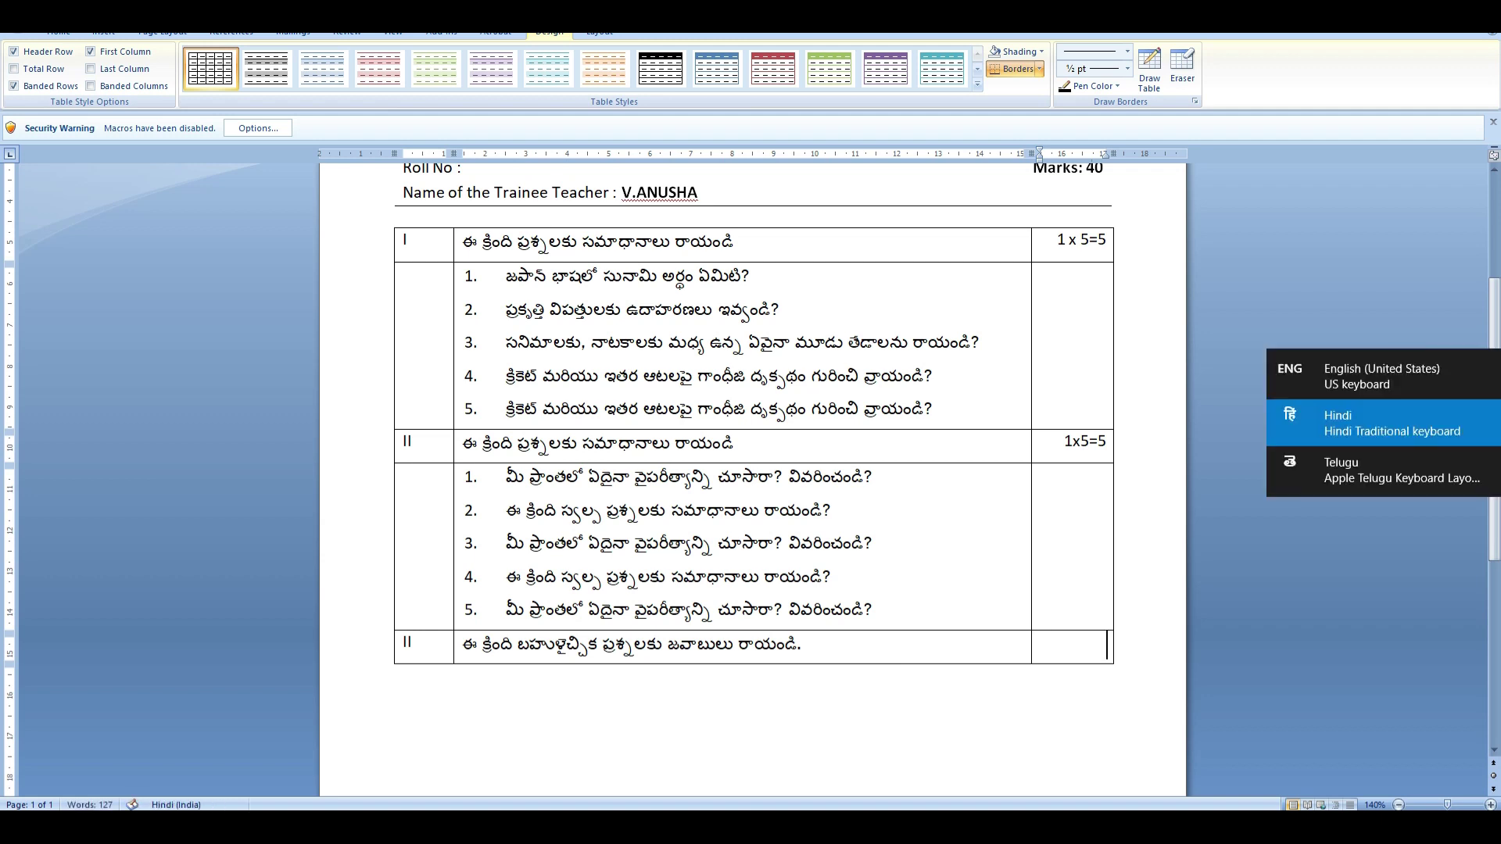
pyautogui.press('super+space')
pyautogui.press('BackSpace')
pyautogui.write('Xx')
pyautogui.press('BackSpace')
pyautogui.press('BackSpace')
pyautogui.write('1x')
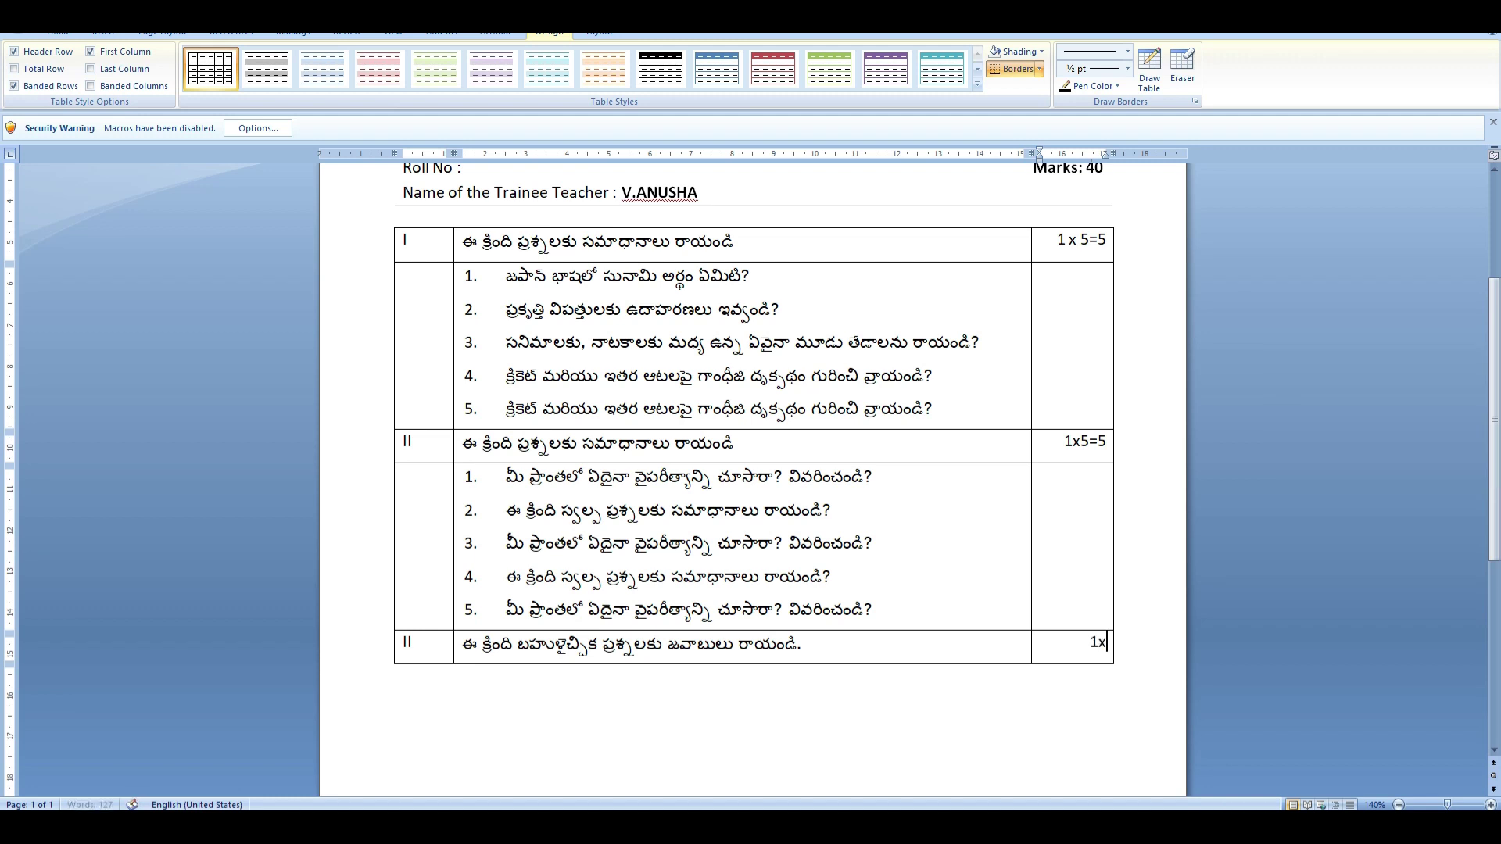
pyautogui.write('5=5')
# Add a row below the multiple-choice heading, switch the input language to Telugu and start a numbered list at 1 in its middle cell.
pyautogui.press('Tab')
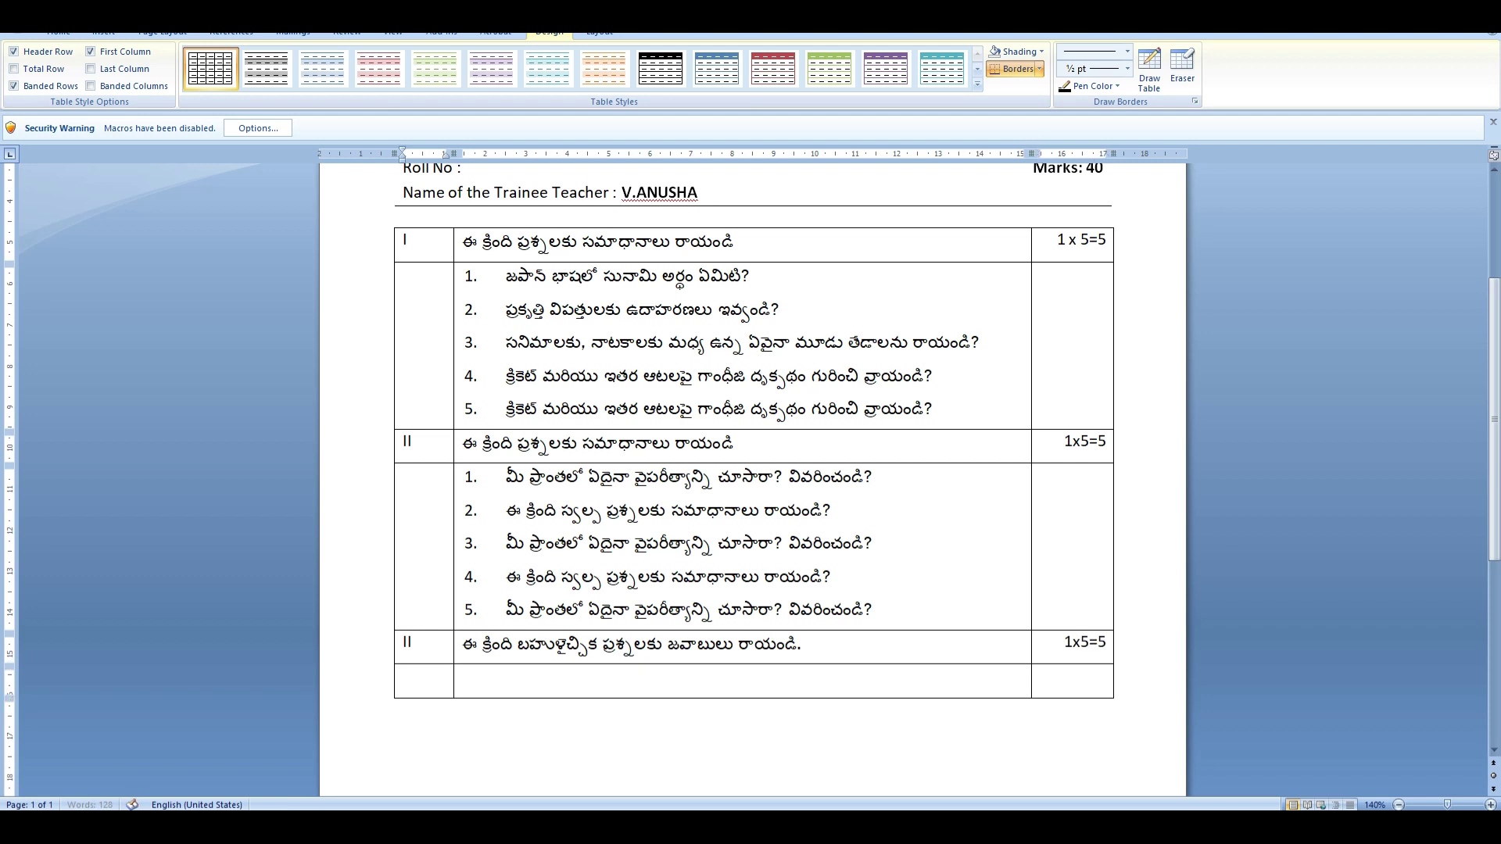
pyautogui.scroll(-3, 617, 503)
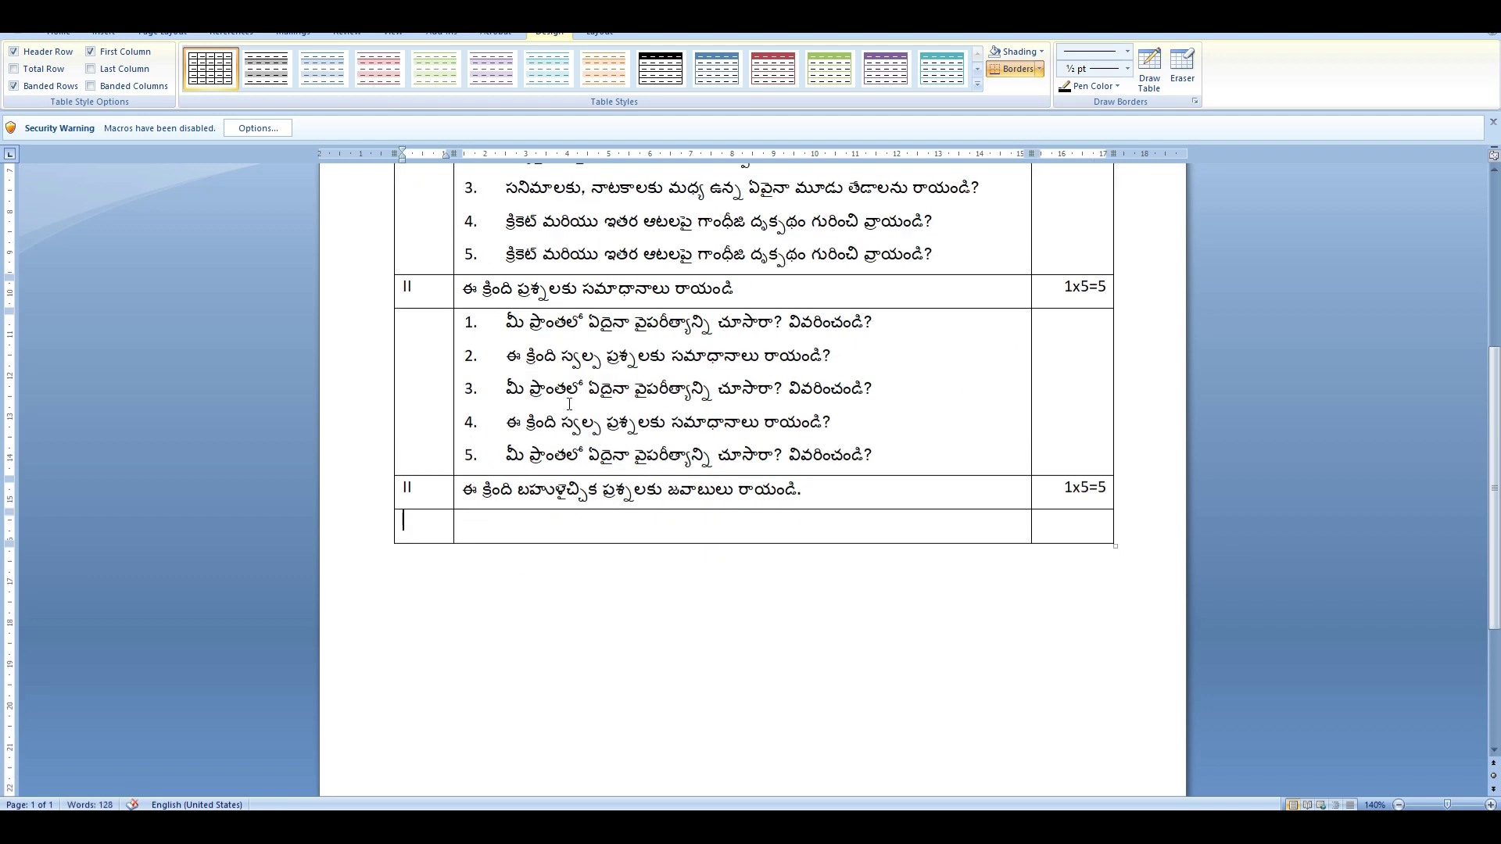
pyautogui.click(493, 328)
pyautogui.click(488, 527)
pyautogui.press('super+space')
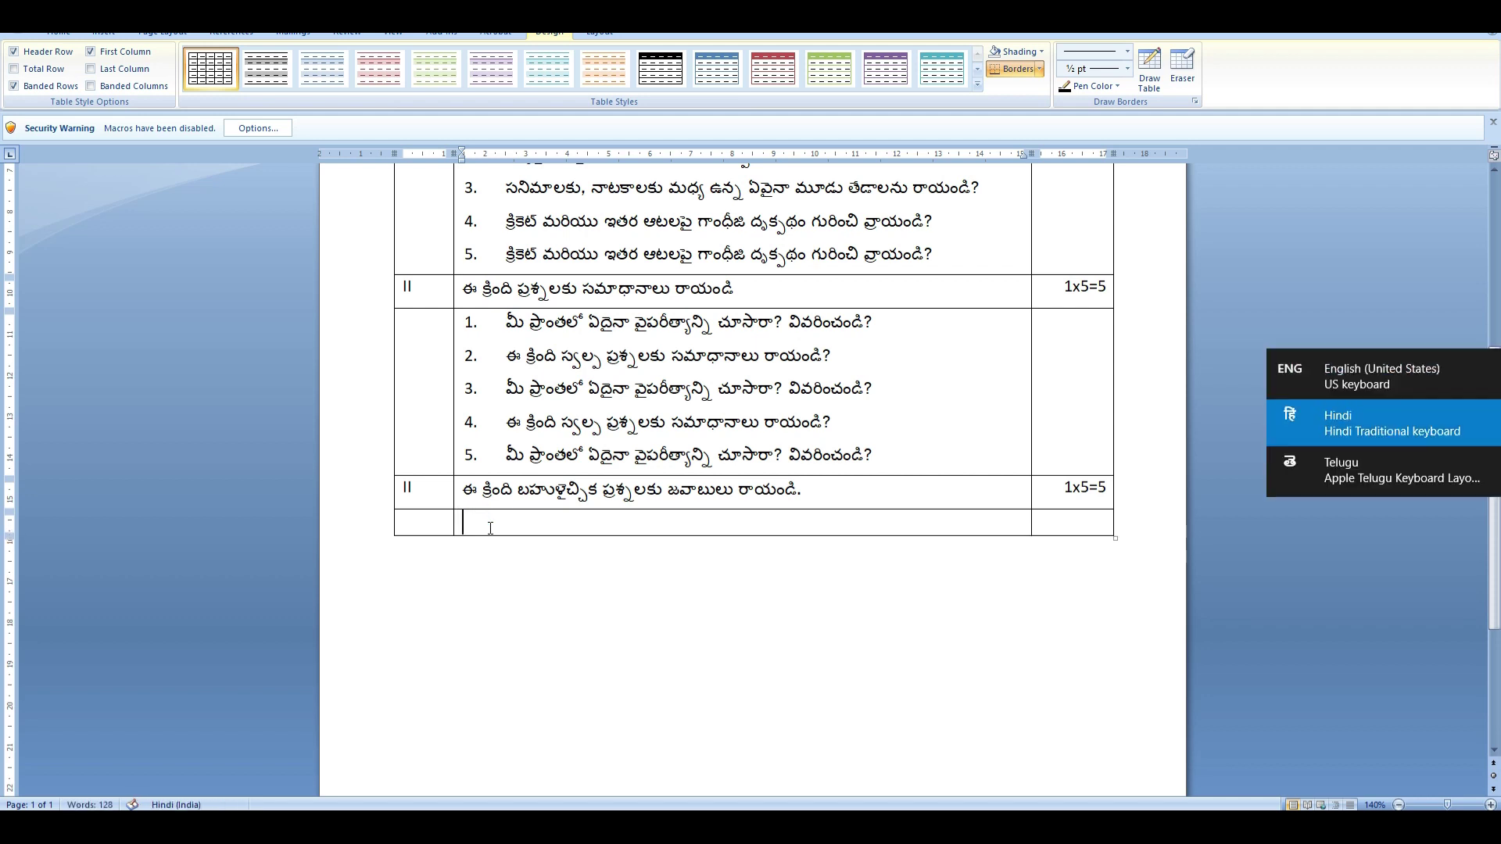
pyautogui.press('super+space')
pyautogui.write('1.')
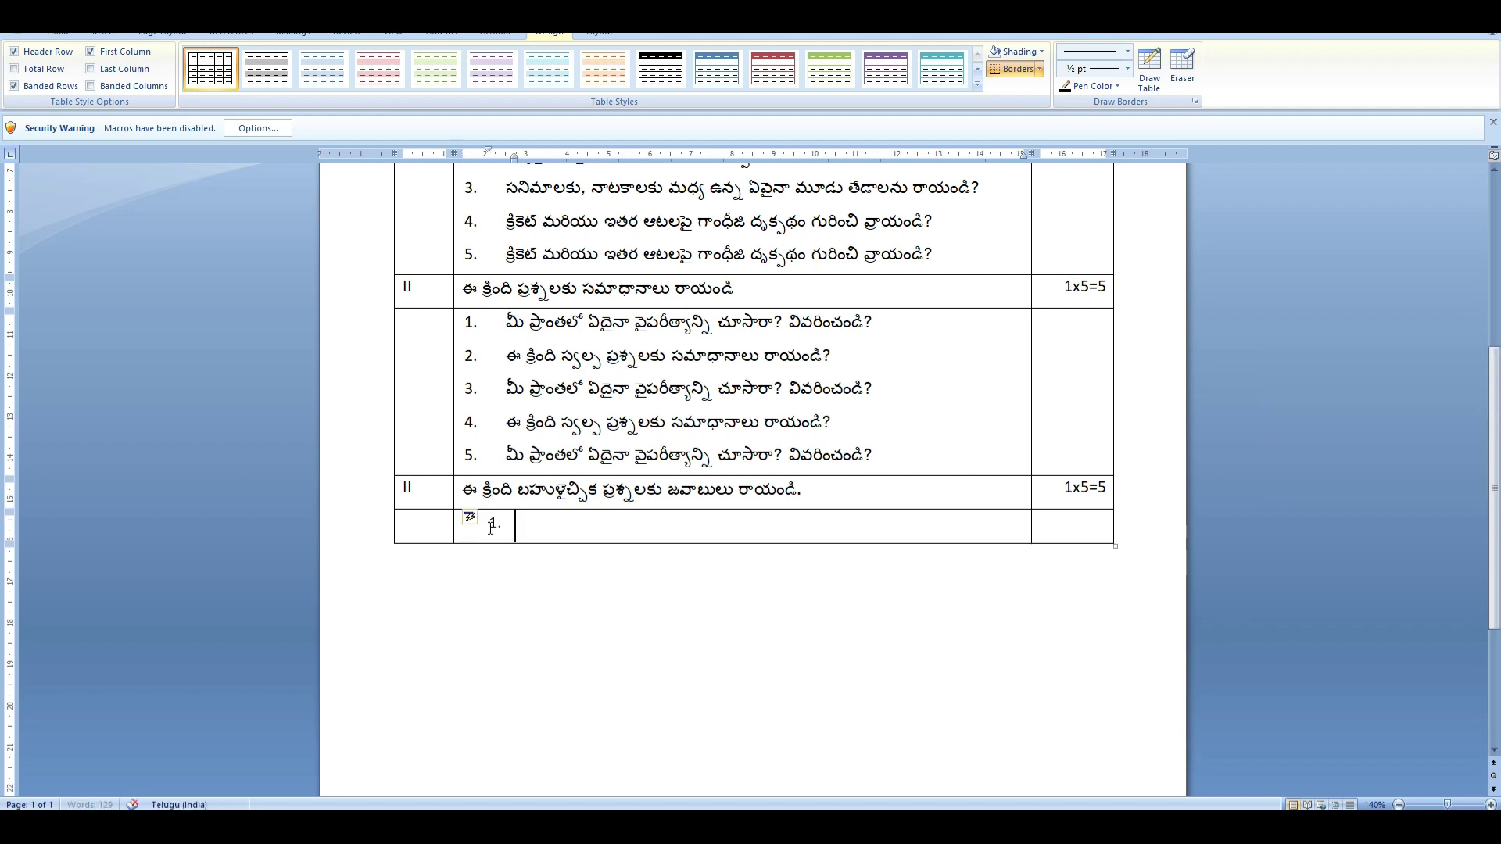
# Enter the first multiple-choice question in Telugu: "భారతదేశంలో తూర్పు అగ్నేయ ప్రాంతంలో తరచు.....కు గురి అవుతుంది.".
pyautogui.write(' భారతదేశంలో తూర్పు అ')
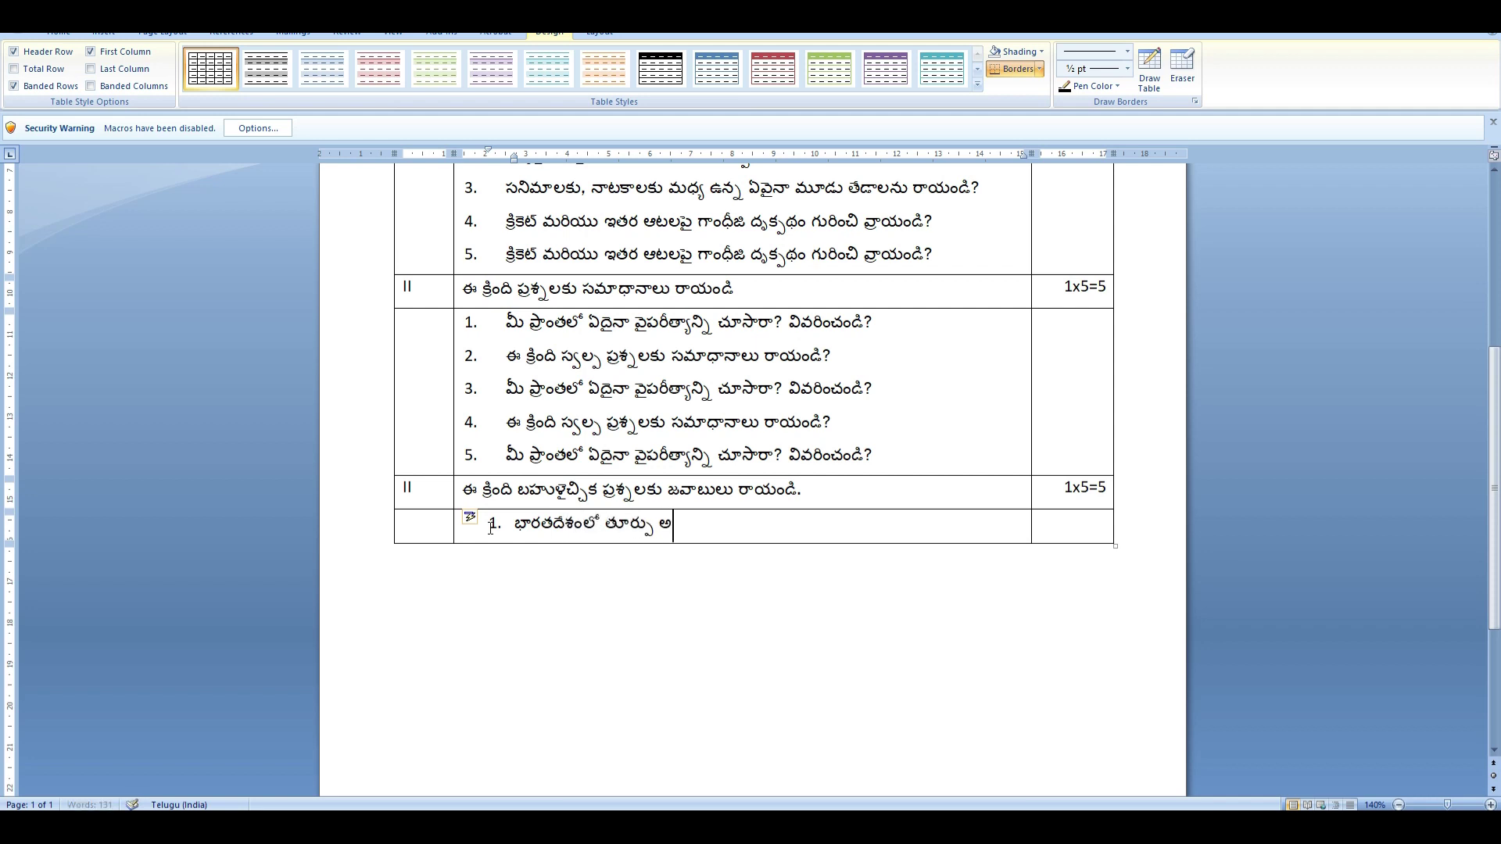
pyautogui.write('న్నేయ ప్రాంతం')
pyautogui.write('లో త')
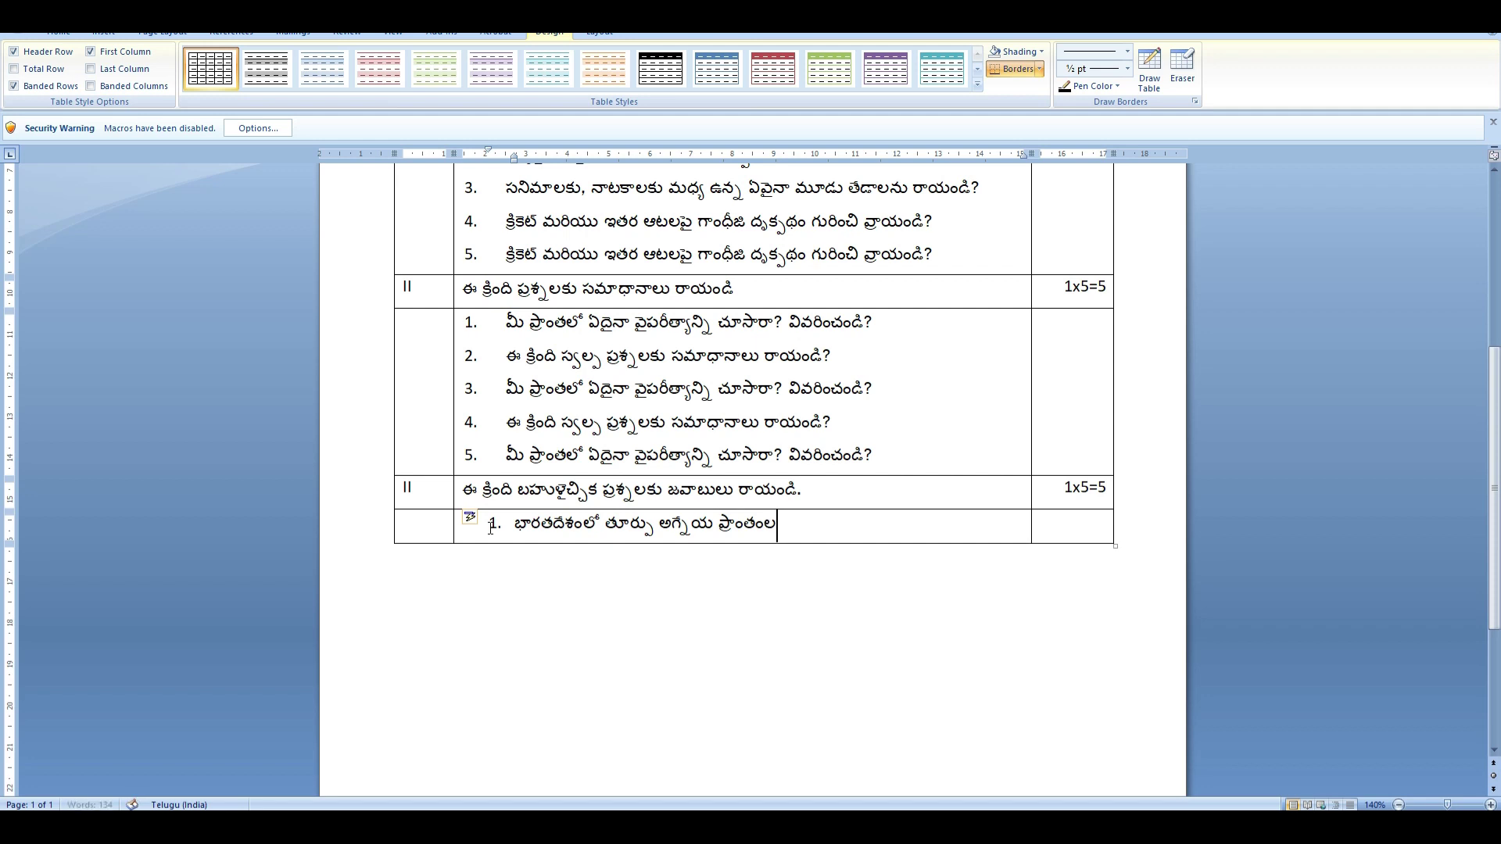
pyautogui.write('రచు.')
pyautogui.write('....')
pyautogui.write('కు గరి')
pyautogui.write(' గరి')
pyautogui.write('ురి అవుతుంది.')
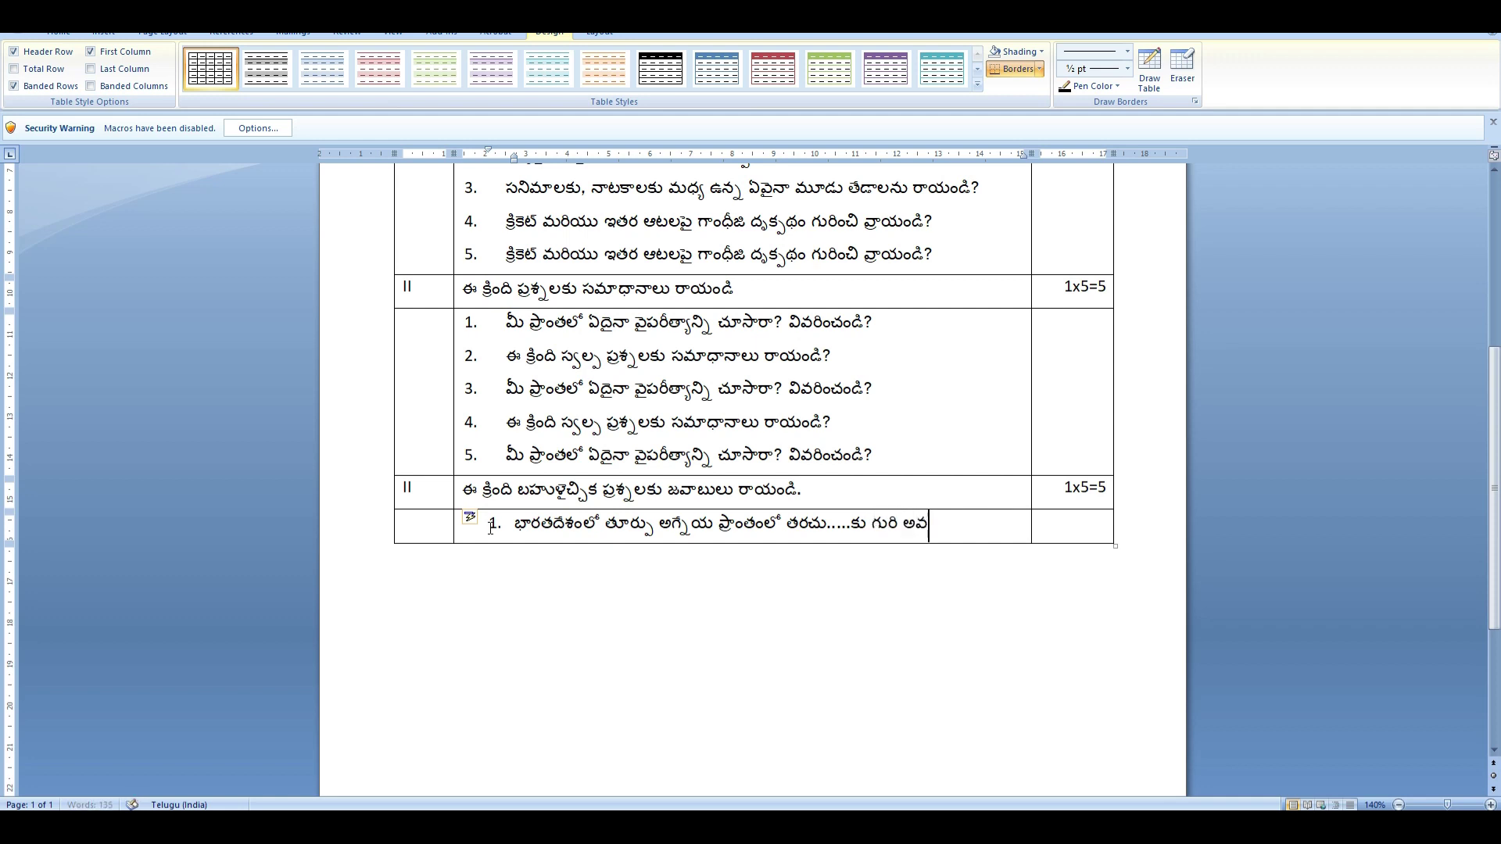
pyautogui.press('BackSpace')
pyautogui.write('?')
pyautogui.press('BackSpace')
# Put empty answer brackets in the question's last cell and add an unnumbered row below it.
pyautogui.press('Tab')
pyautogui.write('(')
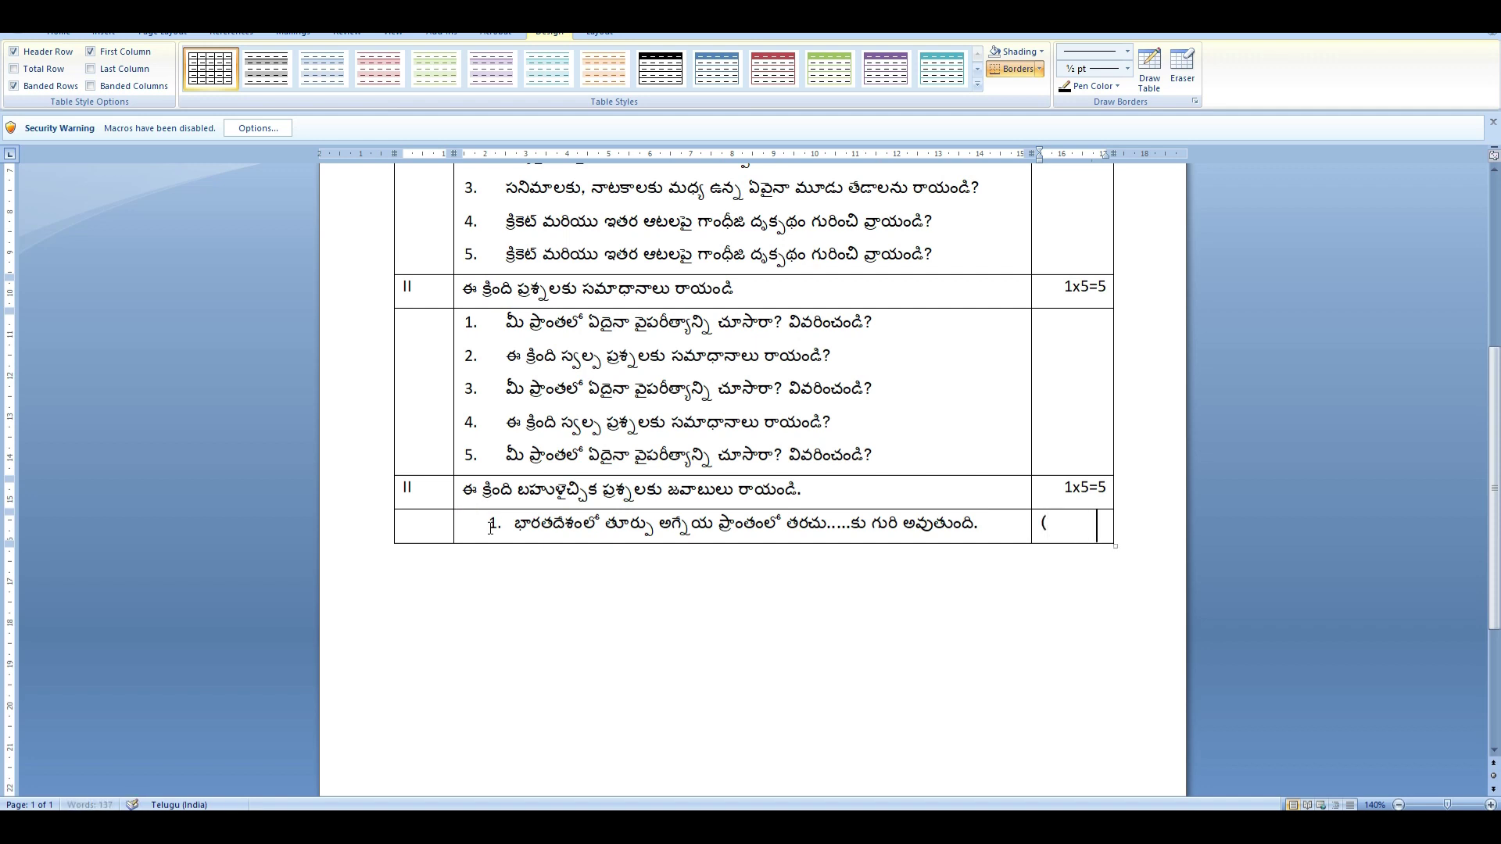
pyautogui.press('Return')
pyautogui.write(')')
pyautogui.press('BackSpace')
pyautogui.press('Tab')
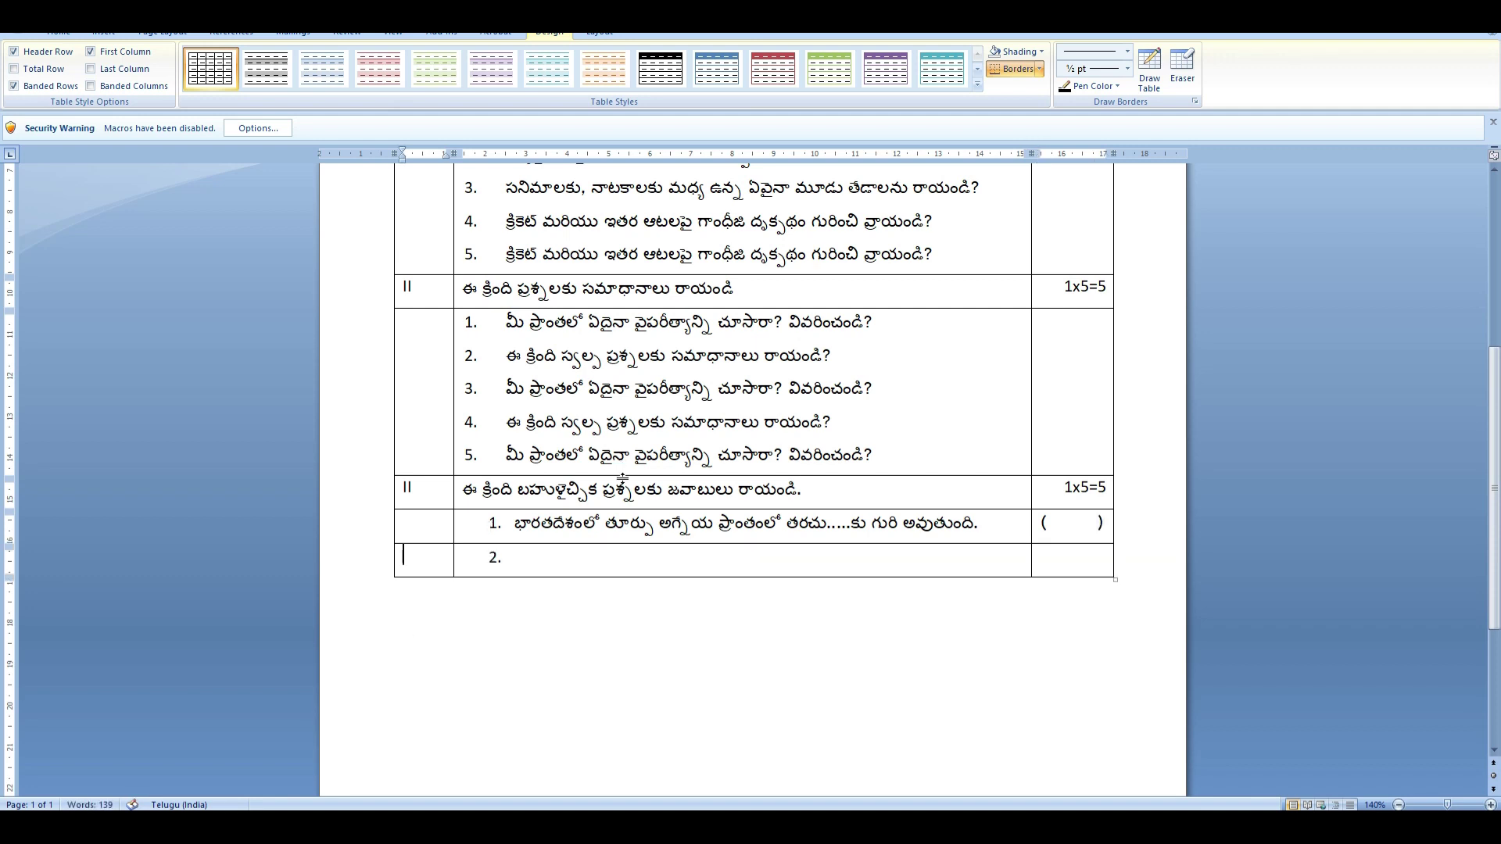
pyautogui.click(557, 556)
pyautogui.press('BackSpace')
# Adjust the first multiple-choice question's indents so its number and text line up with the numbered questions above.
pyautogui.click(524, 519)
pyautogui.click(517, 521)
pyautogui.moveTo(516, 165); pyautogui.dragTo(505, 158)
pyautogui.click(507, 586)
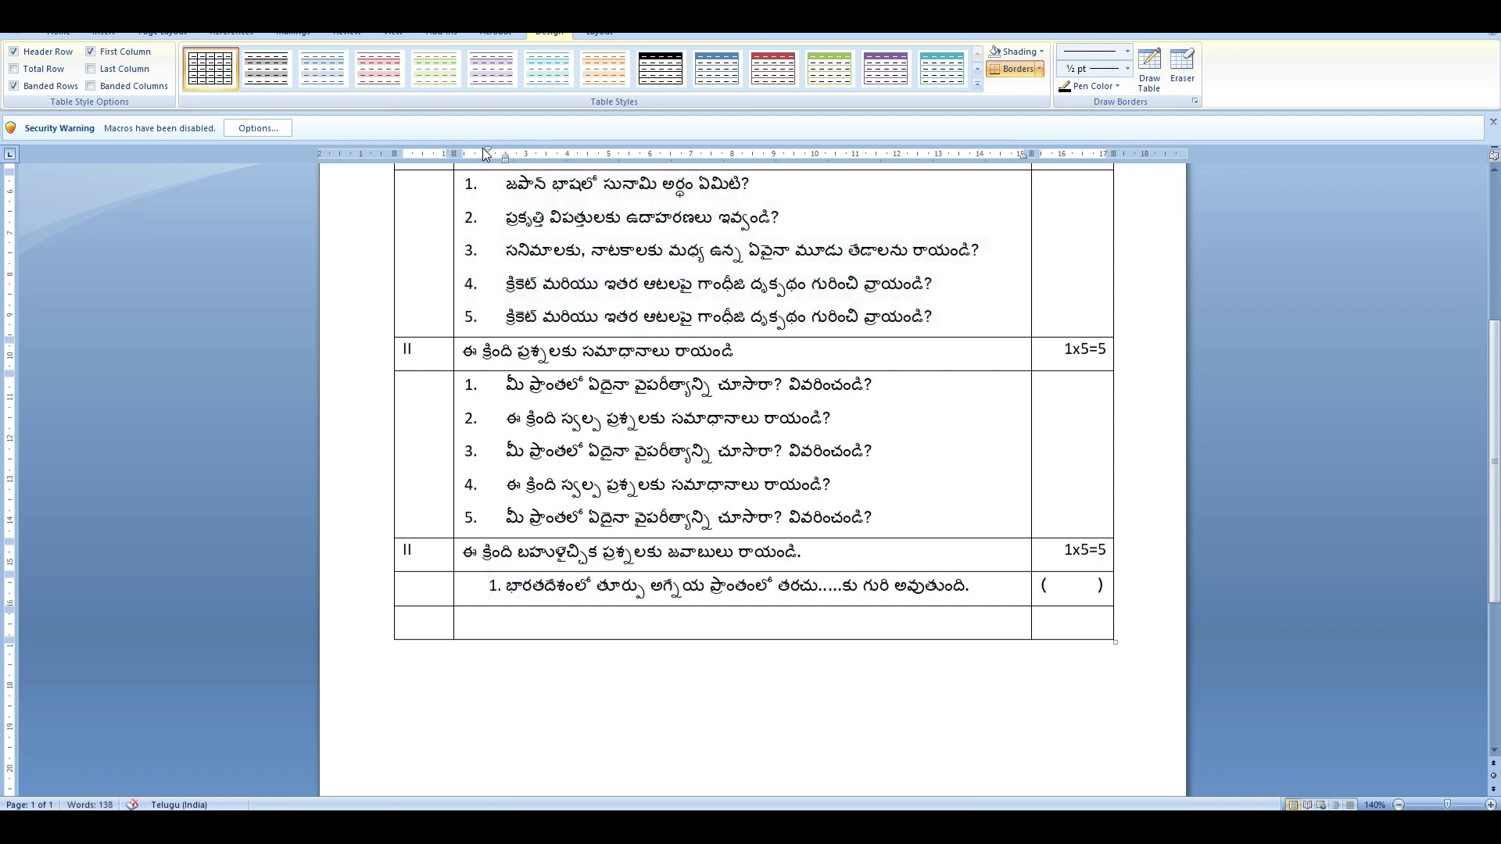
pyautogui.moveTo(490, 152); pyautogui.dragTo(465, 151)
# Split the middle cell of the empty last row into 4 columns.
pyautogui.scroll(-1, 539, 577)
pyautogui.click(593, 568)
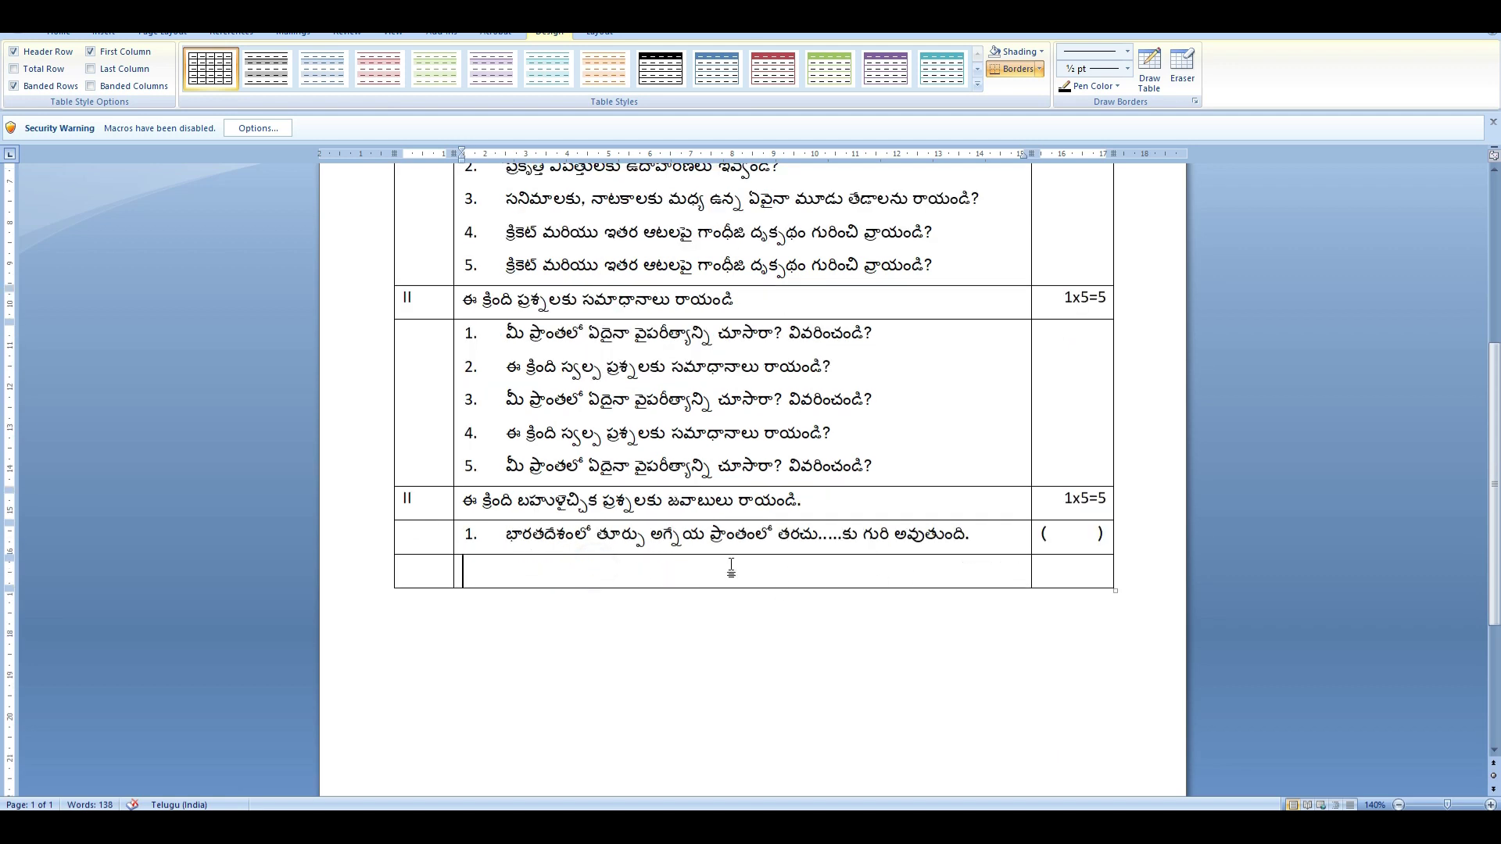
pyautogui.rightClick(1002, 576)
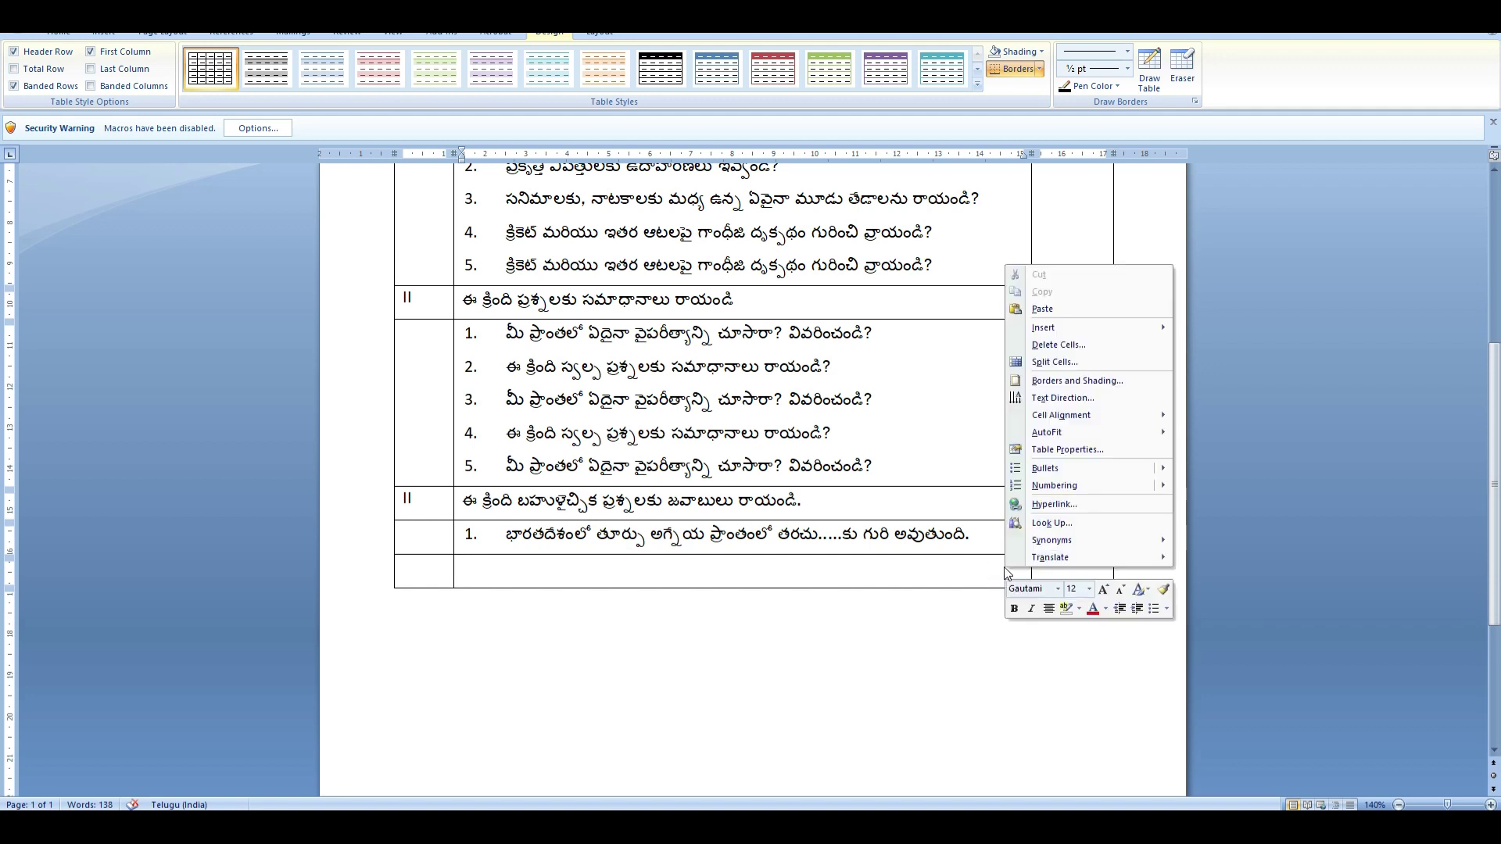
pyautogui.click(1089, 364)
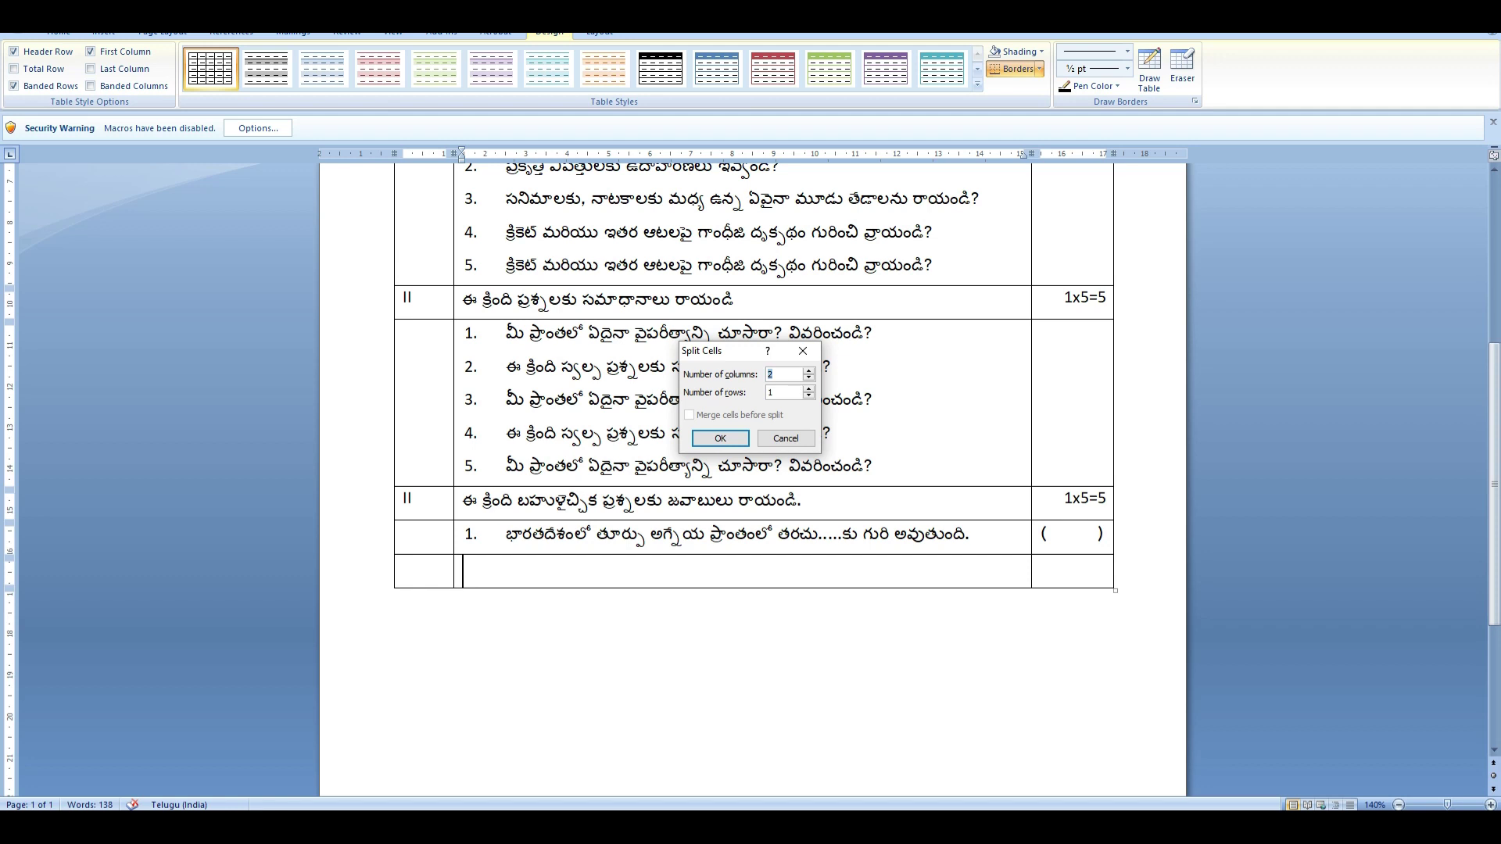
pyautogui.write('4')
pyautogui.press('Return')
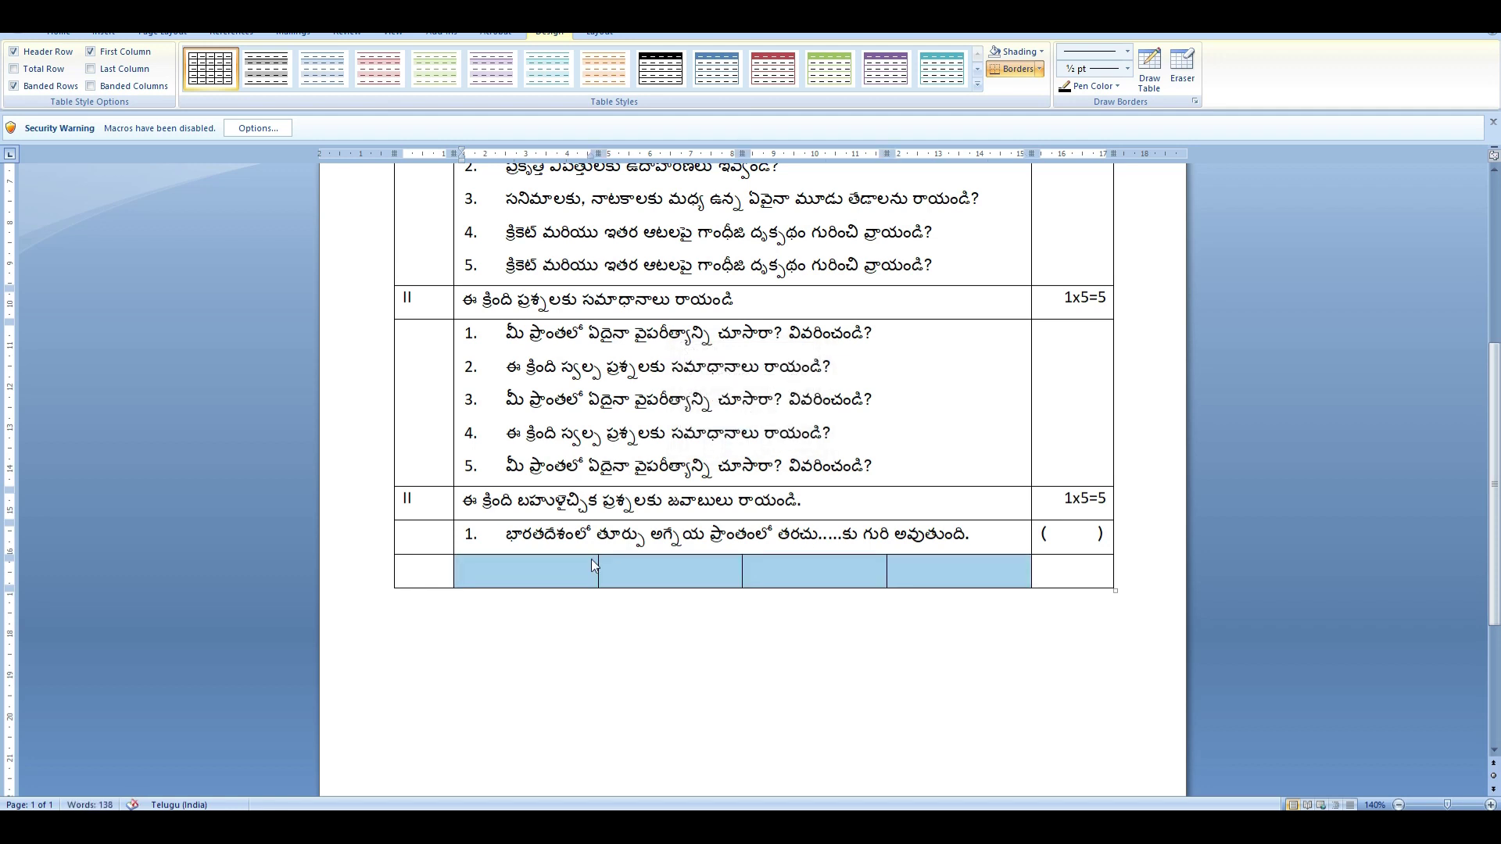
# Enter the first two answer options in Telugu, "తుపానులు" and "భూకంపాలు", in the first two split cells.
pyautogui.click(555, 570)
pyautogui.click(948, 576)
pyautogui.click(532, 578)
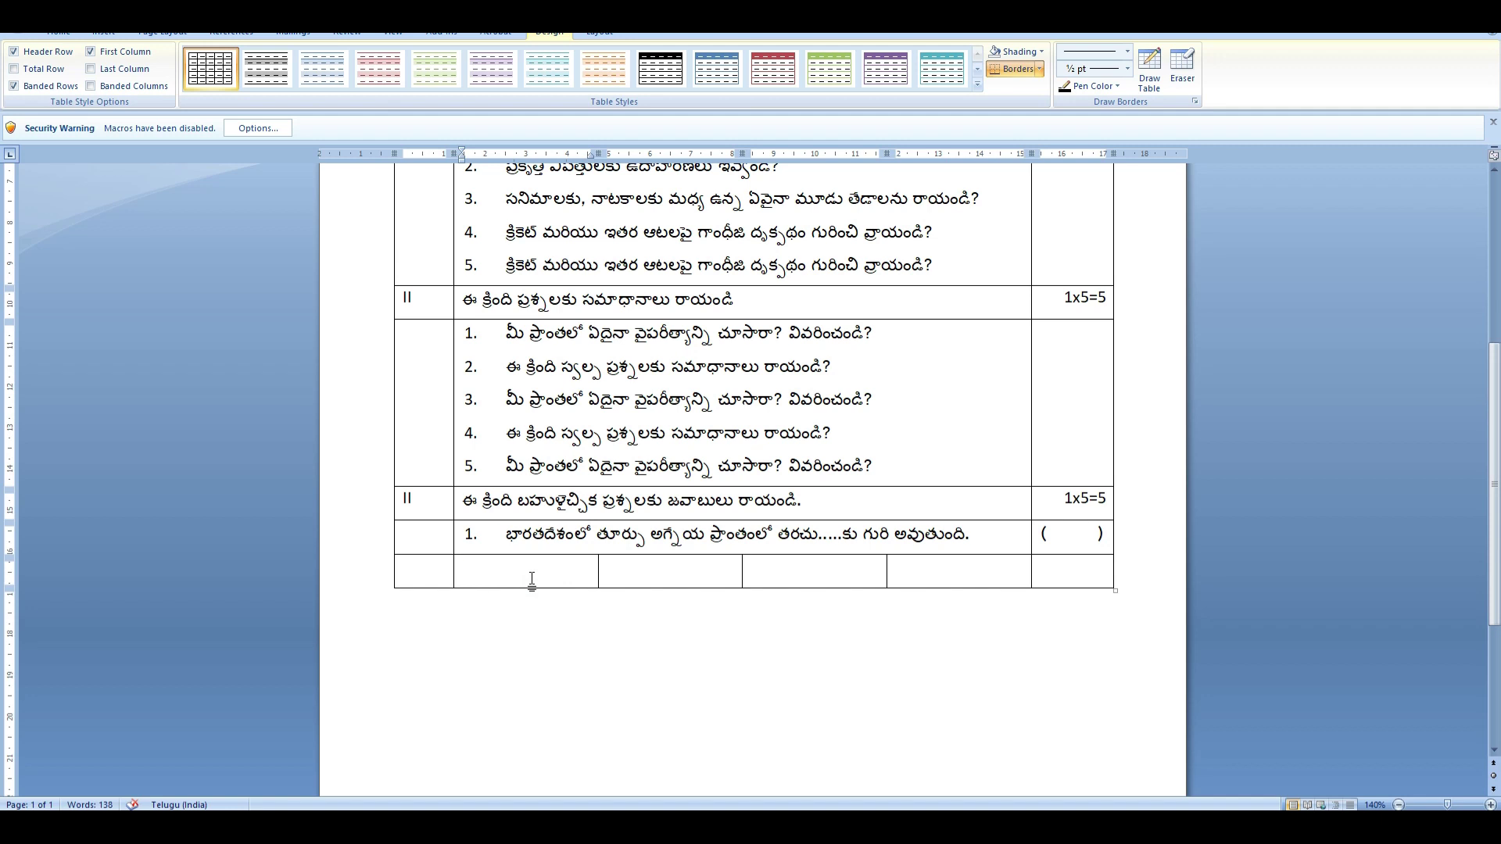
pyautogui.press('super+space')
pyautogui.press('super+space')
pyautogui.write('తెనా')
pyautogui.press('BackSpace')
pyautogui.press('BackSpace')
pyautogui.press('BackSpace')
pyautogui.write('ుపానులు')
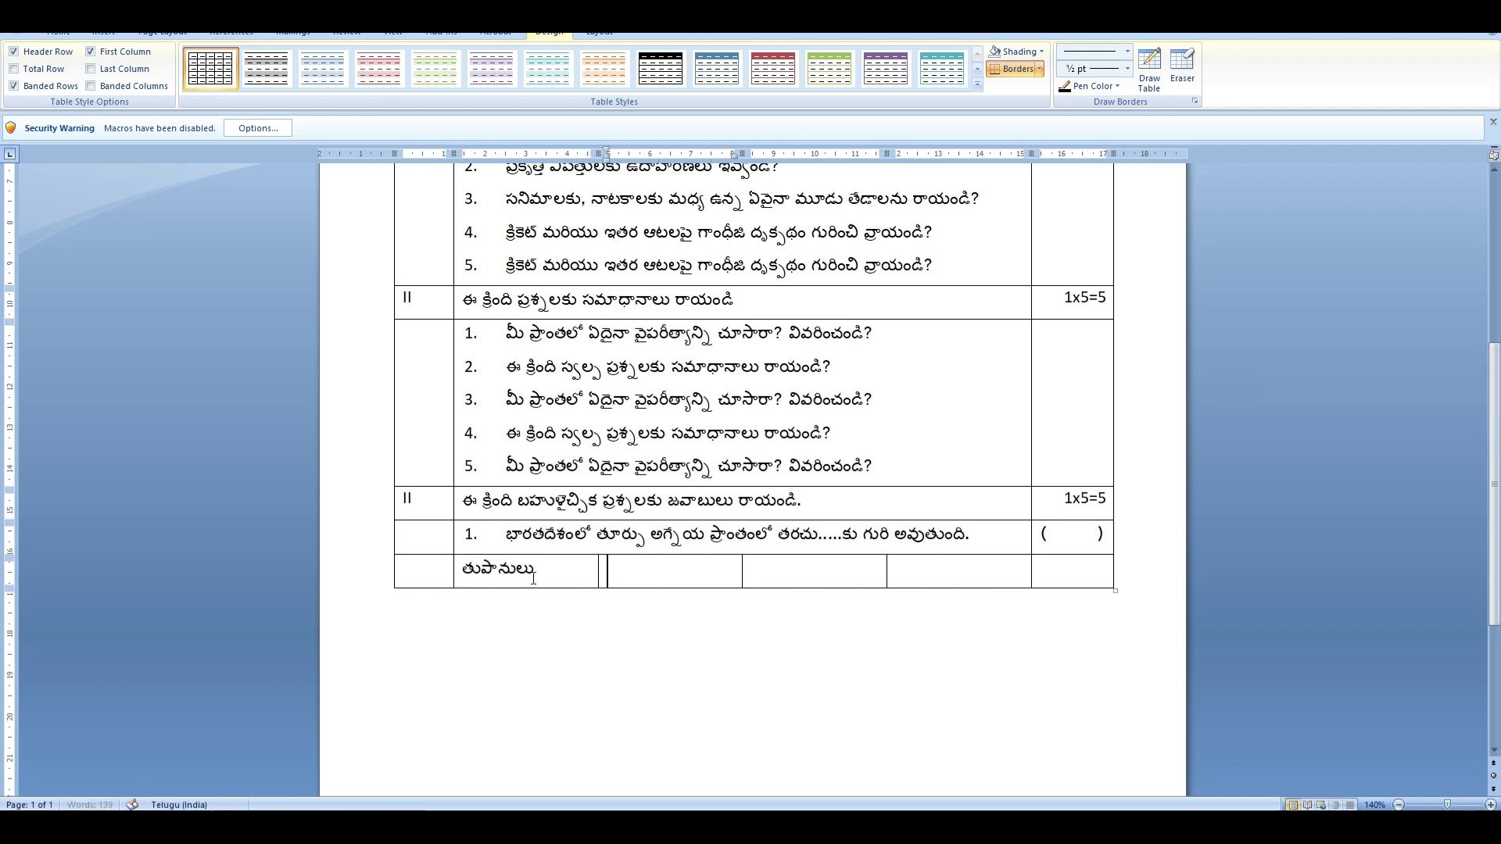
pyautogui.press('Tab')
pyautogui.write('భూకంపాలు')
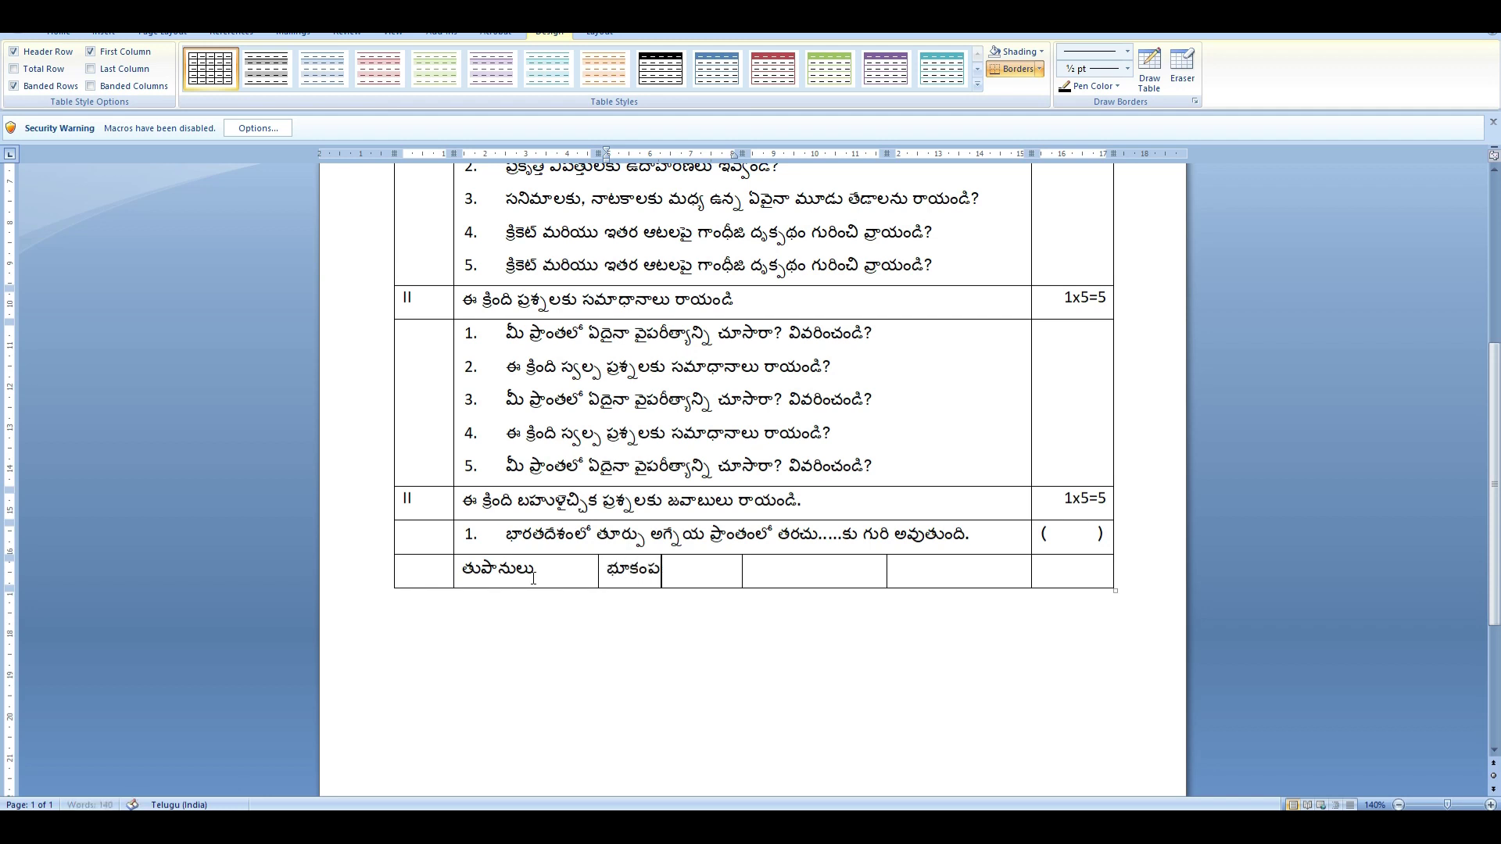
# Enter the remaining options "కరువు" and "అగ్ని ప్రమాదాలు" in the third and fourth split cells.
pyautogui.press('Tab')
pyautogui.write('కరువు')
pyautogui.press('Tab')
pyautogui.write('అగ్ని రప')
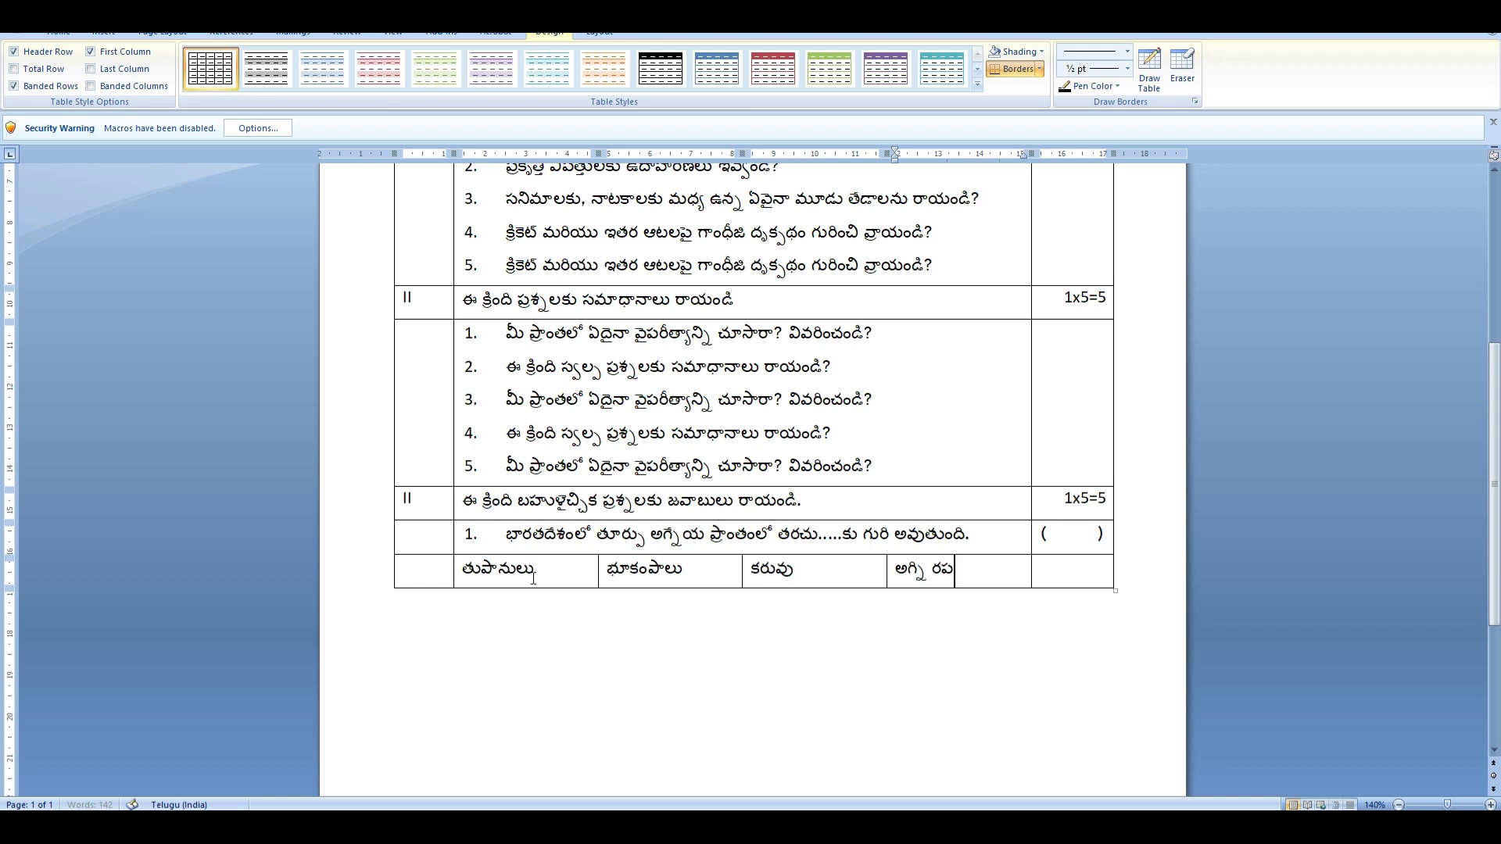
pyautogui.press('BackSpace')
pyautogui.press('BackSpace')
pyautogui.write('ప్రమాదాలు')
pyautogui.press('Tab')
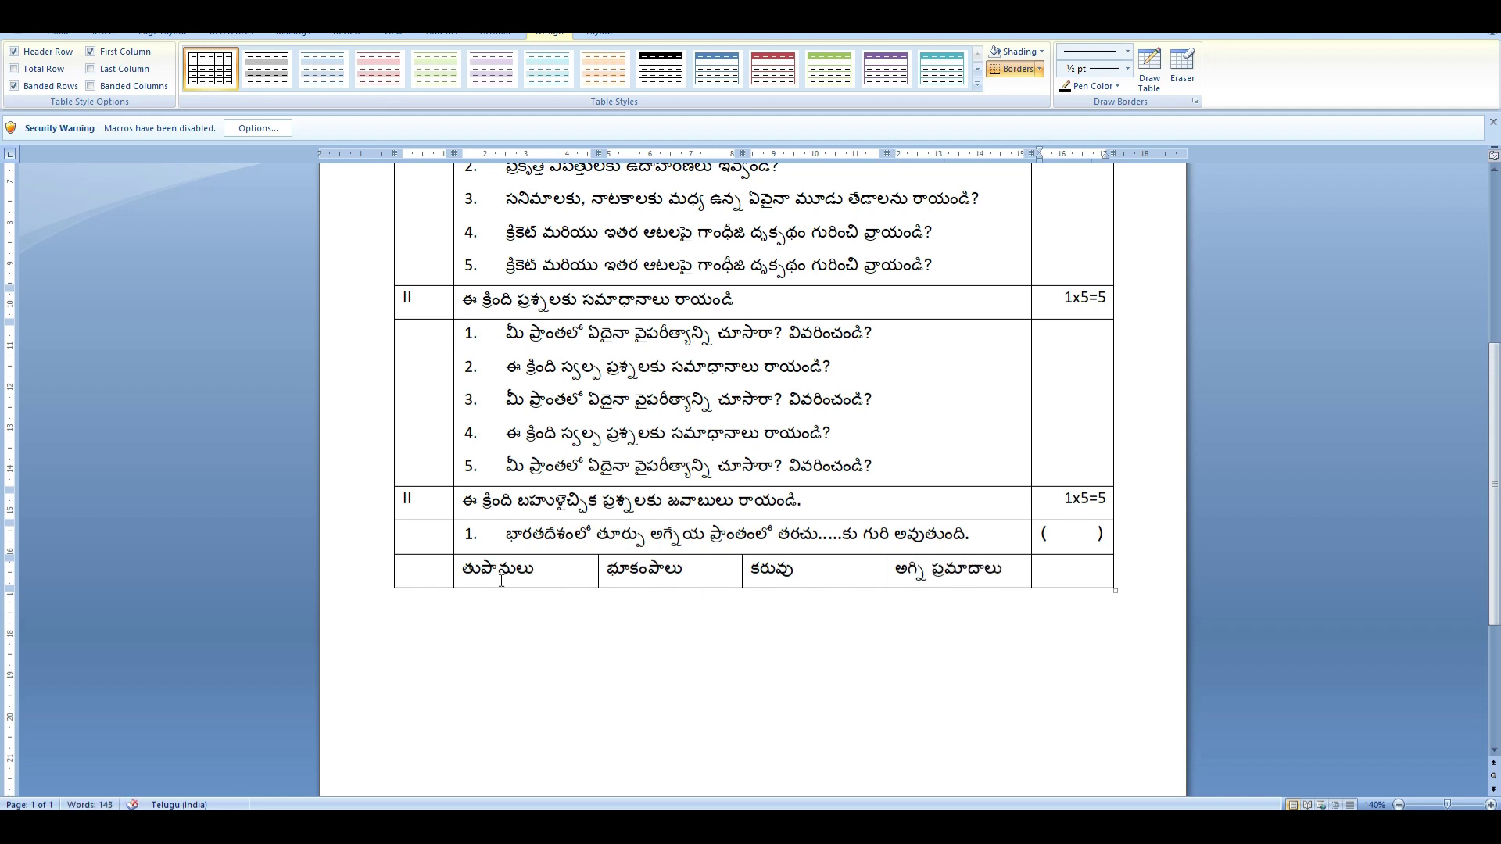
# Apply the a) b) c) numbering format to the four answer option cells.
pyautogui.moveTo(467, 563); pyautogui.dragTo(987, 566)
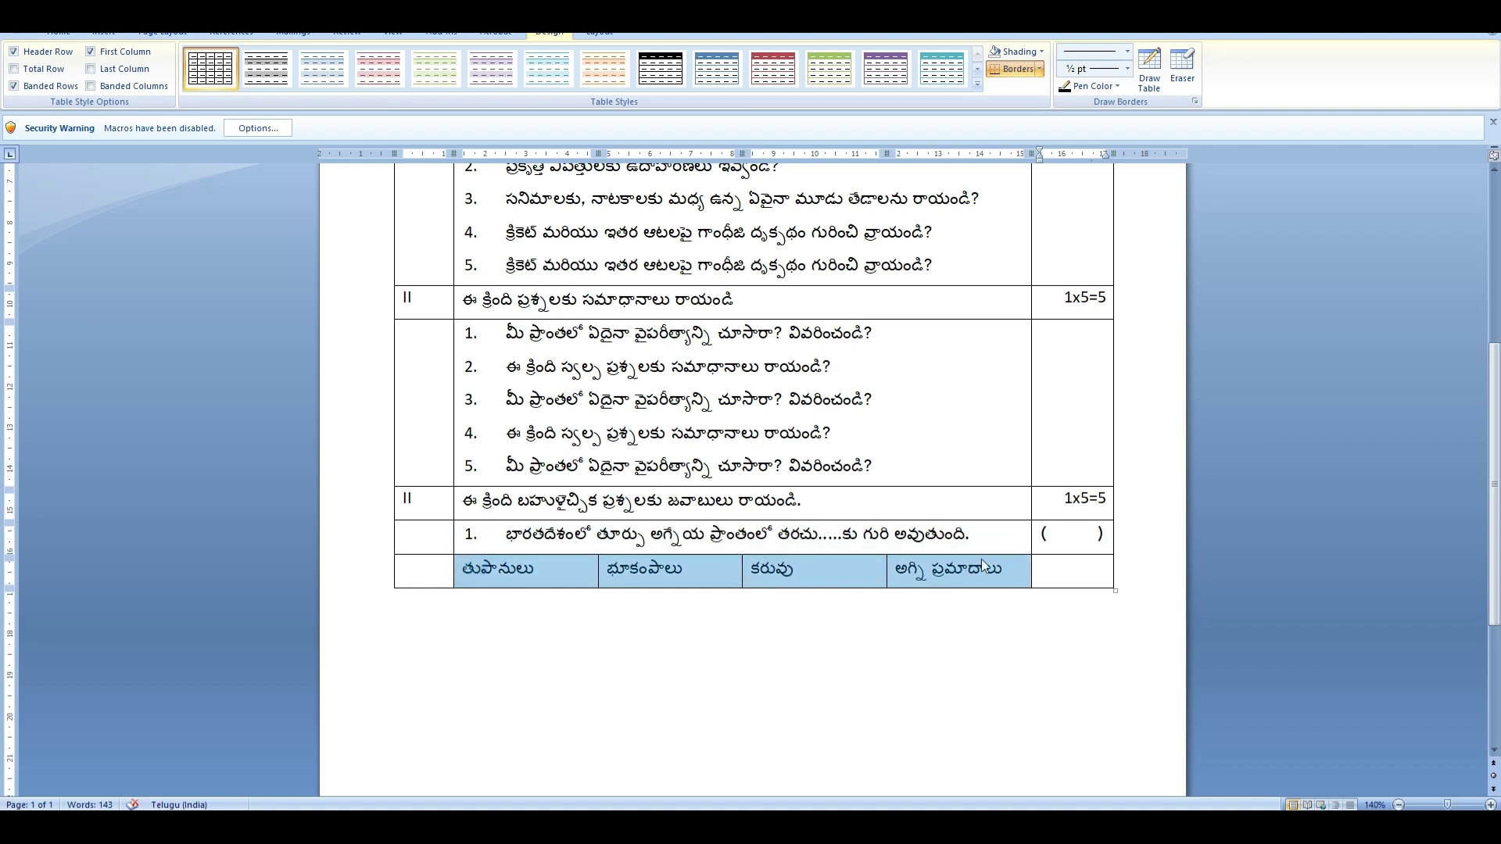
pyautogui.click(58, 32)
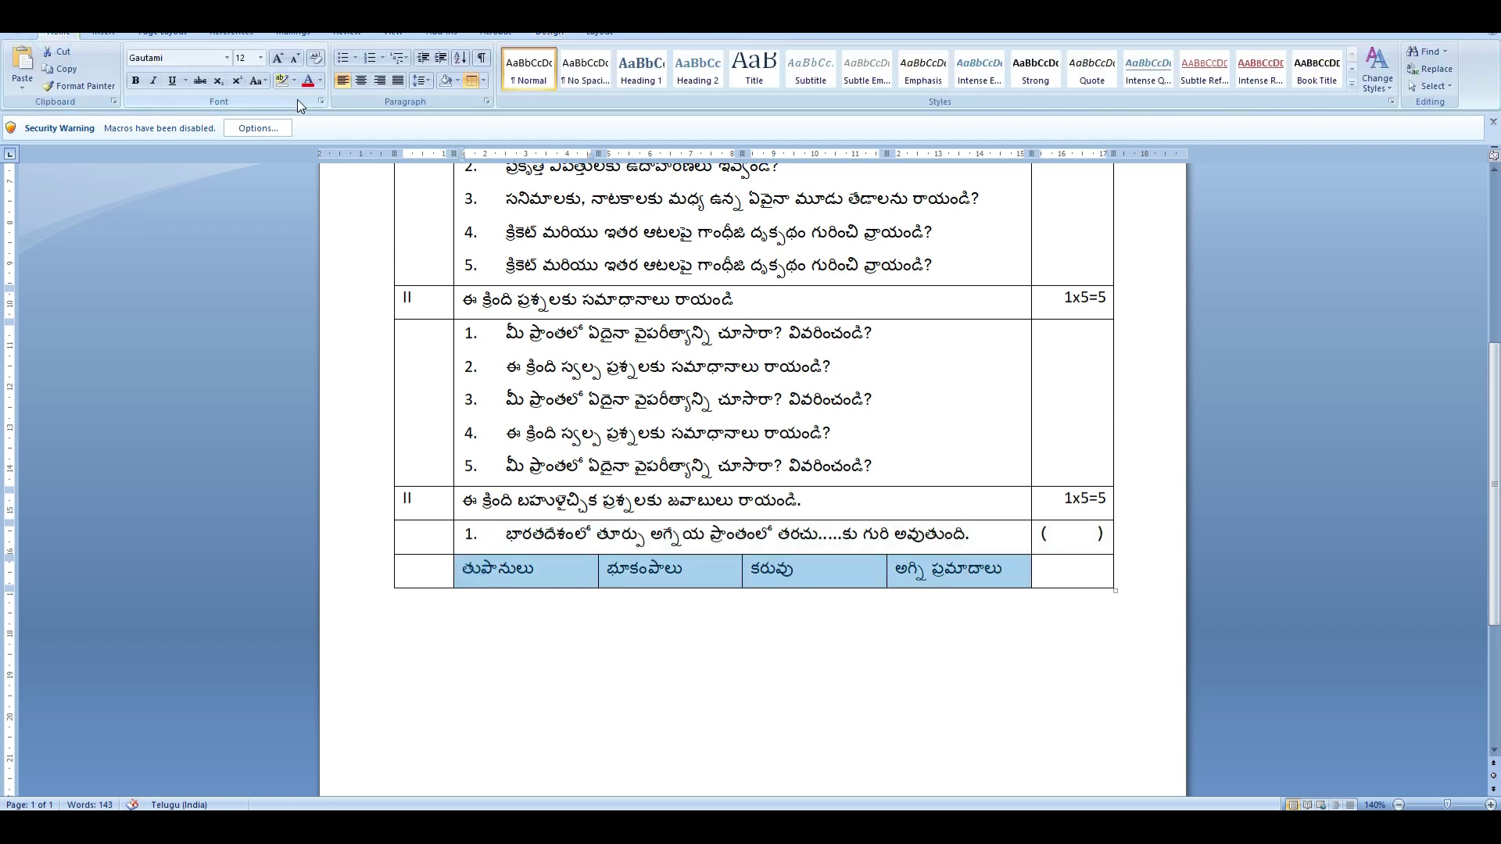
pyautogui.click(382, 60)
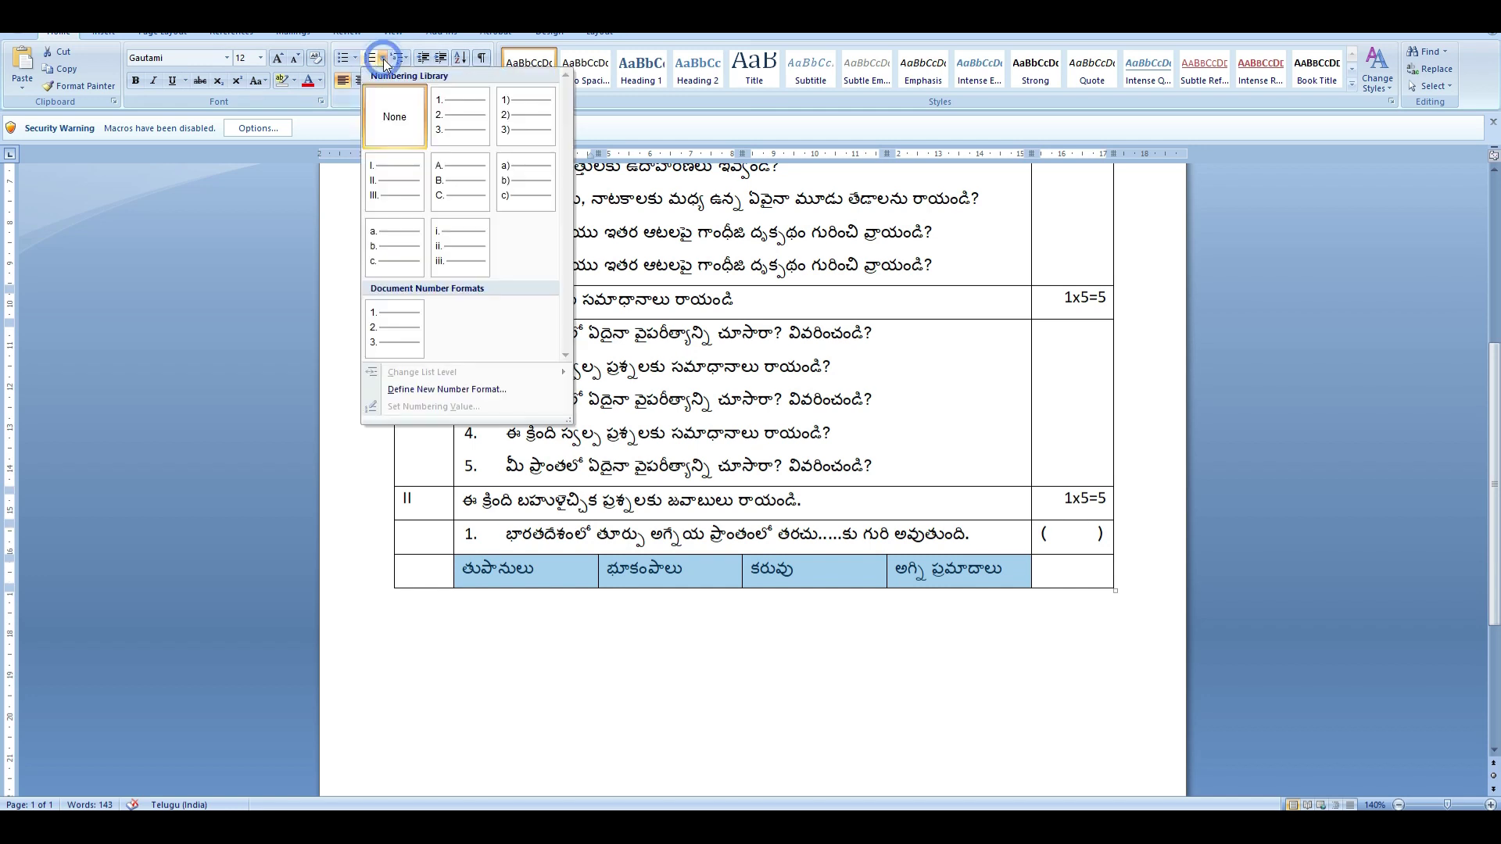
pyautogui.click(519, 177)
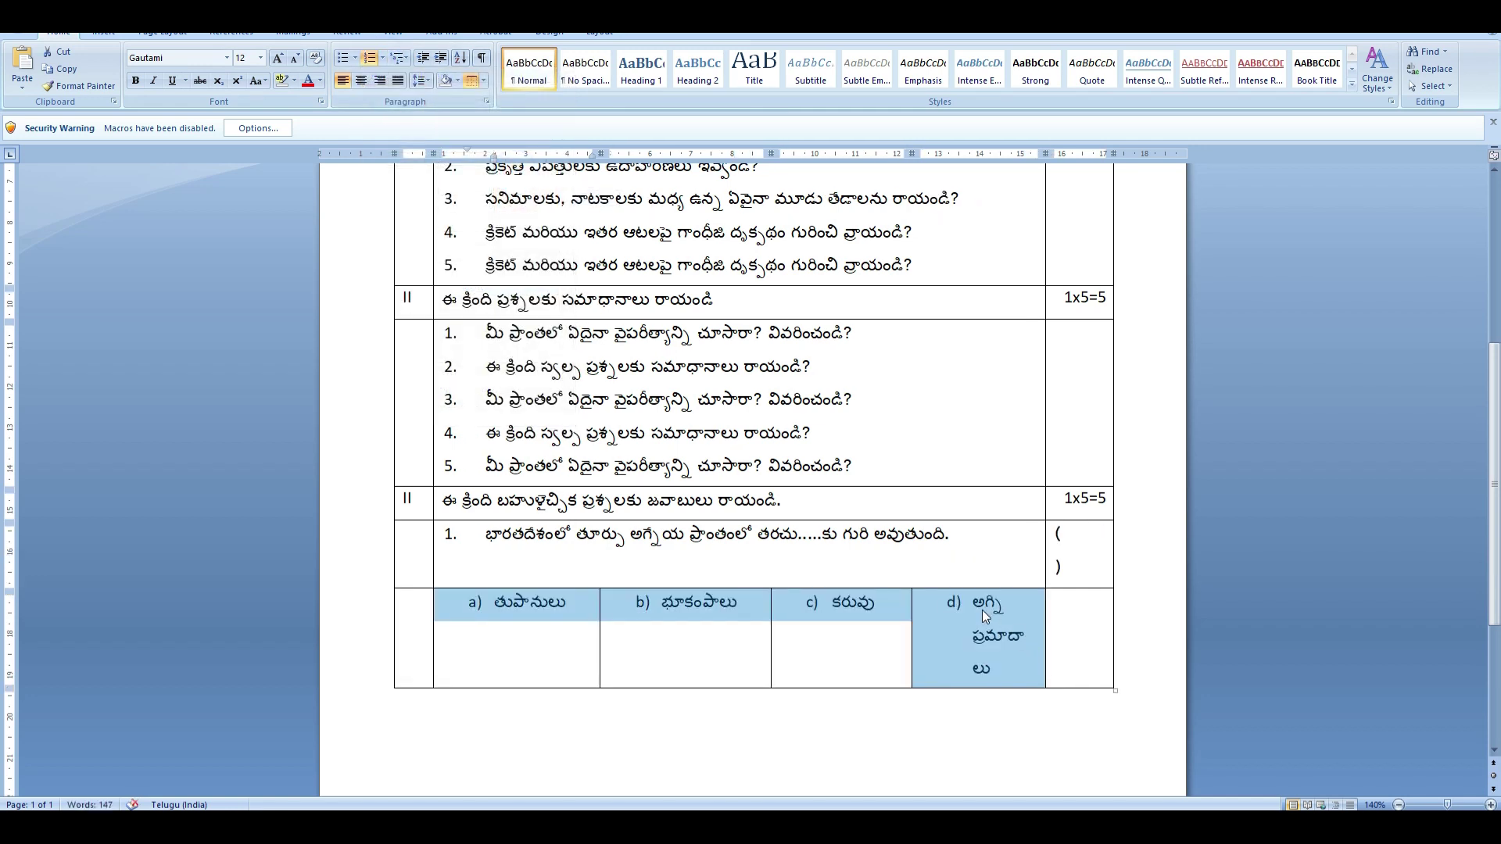
# Reduce the indent of option d and widen its column by moving the border before the marks column outward.
pyautogui.click(952, 641)
pyautogui.click(505, 603)
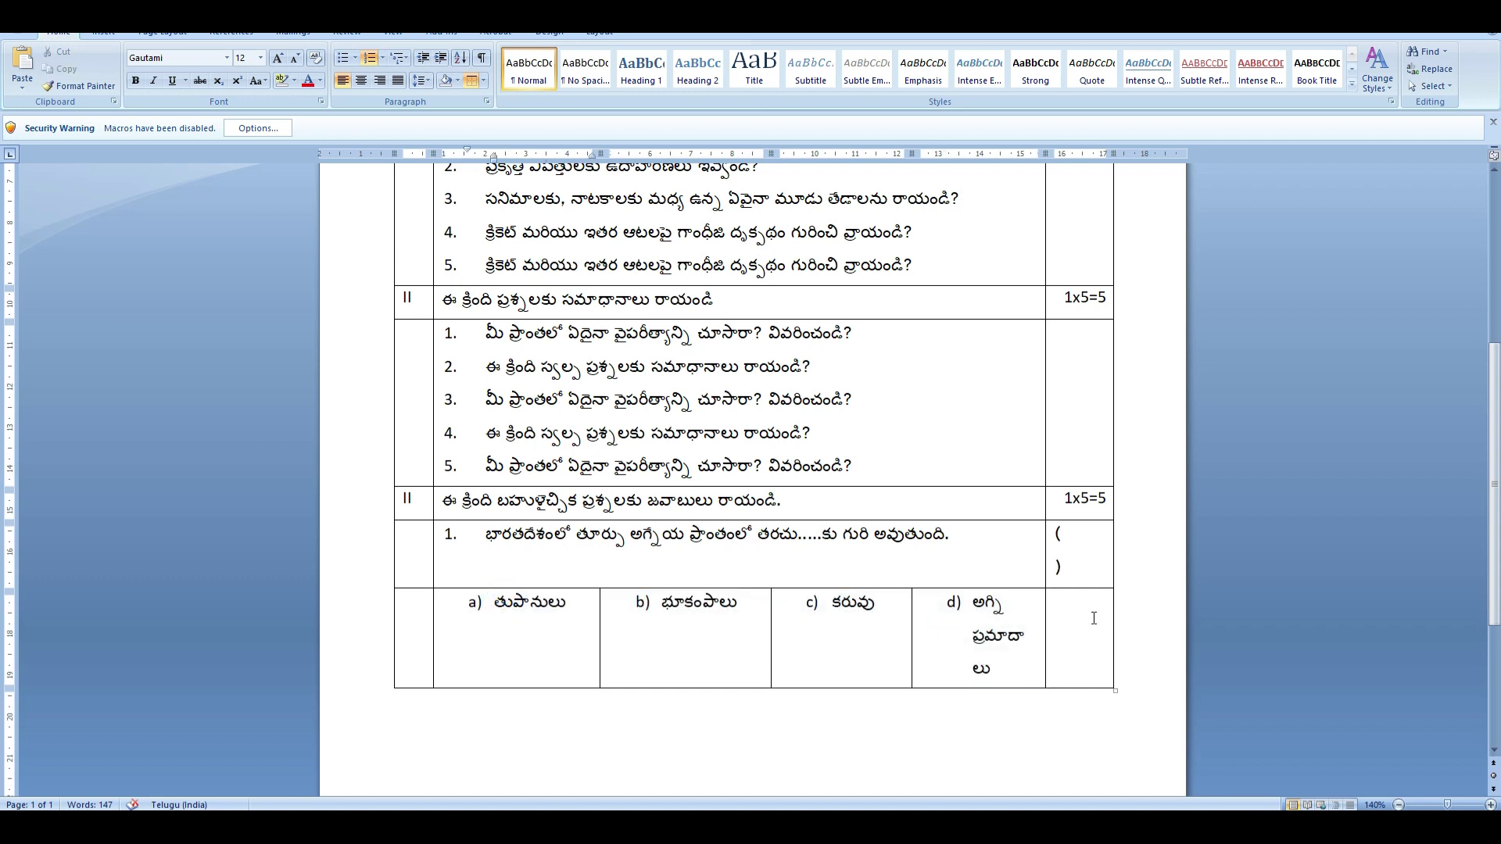
pyautogui.click(999, 600)
pyautogui.click(942, 601)
pyautogui.moveTo(972, 159)
pyautogui.mouseDown()
pyautogui.moveTo(923, 157)
pyautogui.moveTo(939, 161)
pyautogui.mouseUp()
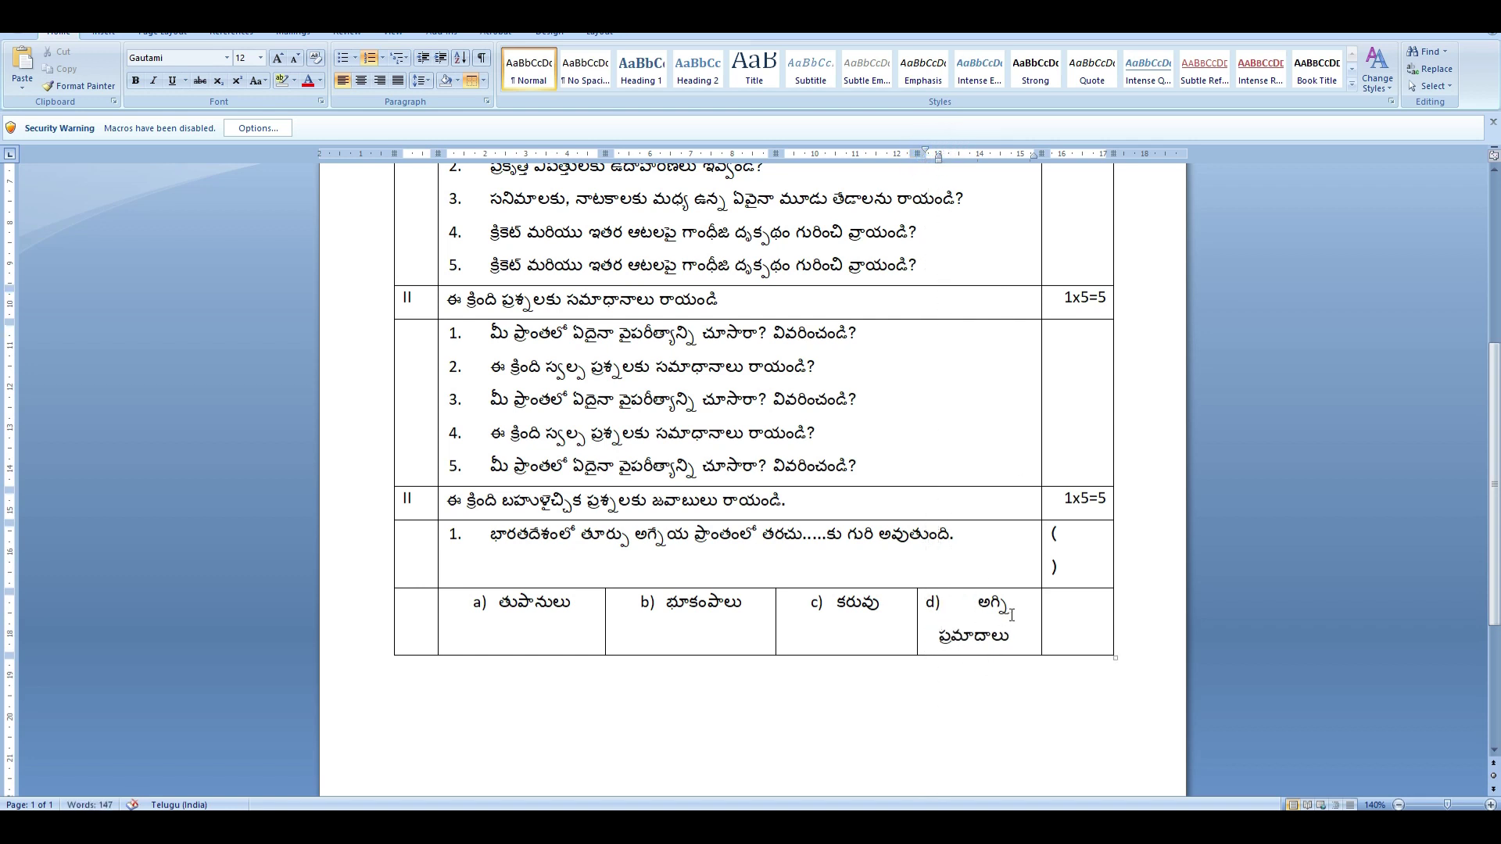
pyautogui.moveTo(1042, 154); pyautogui.dragTo(1080, 159)
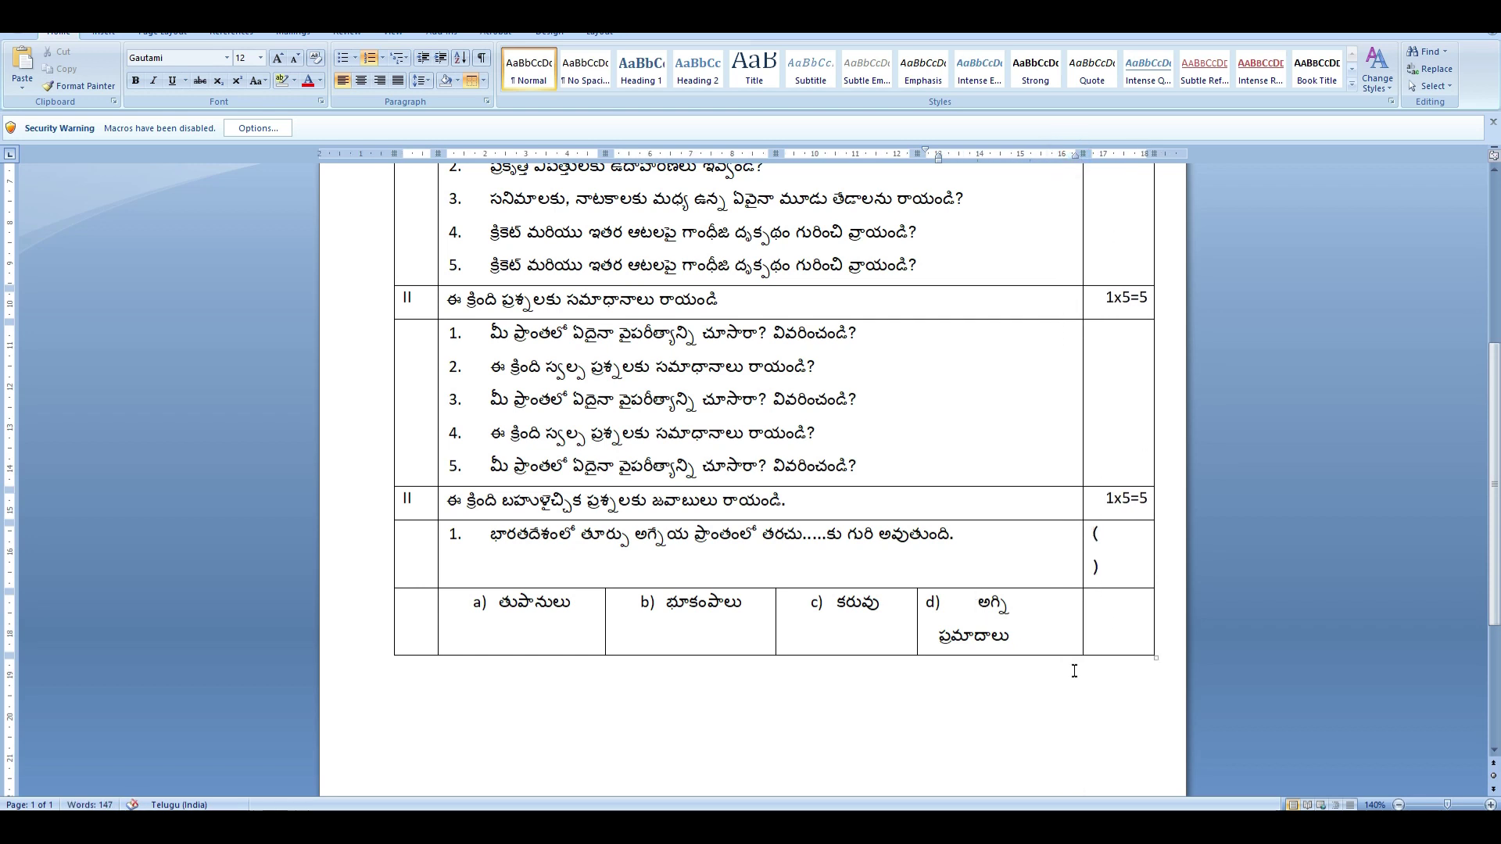
pyautogui.press('BackSpace')
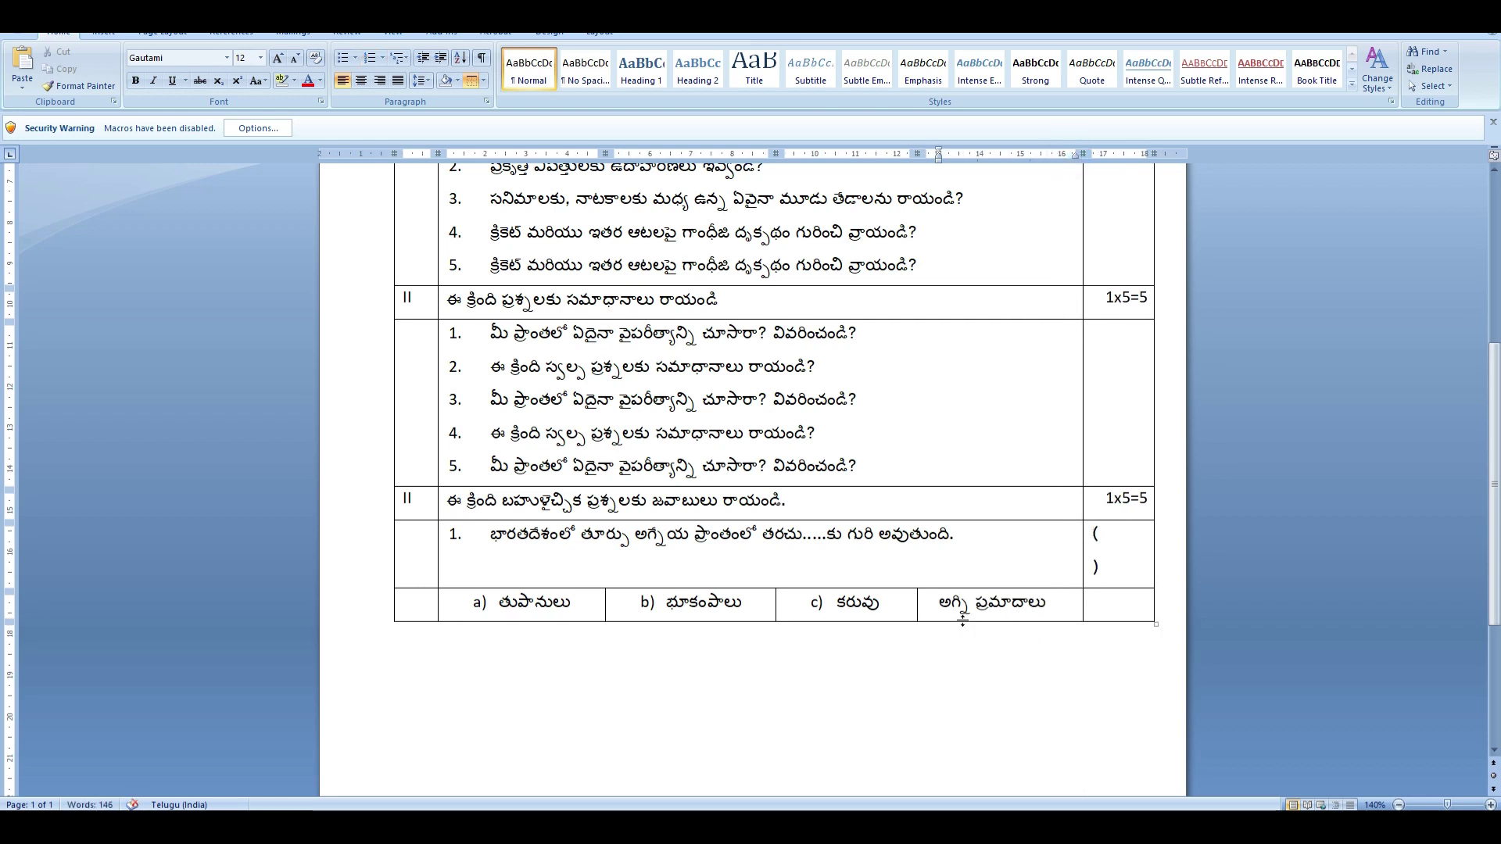
pyautogui.hotkey('ctrl', 'z')
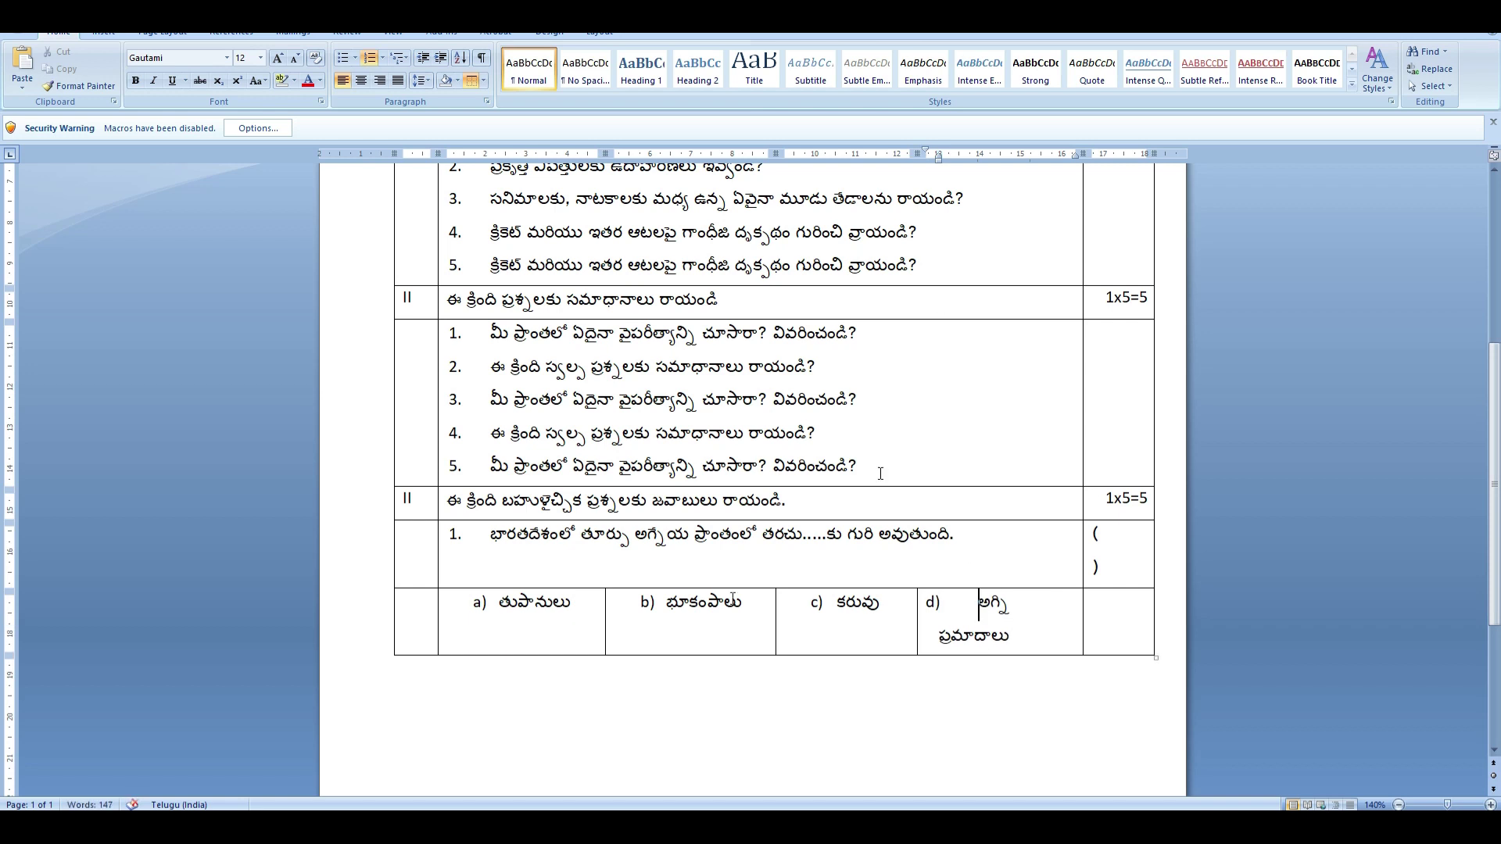
# Tighten the indents of options a to d so each label sits near its cell's left edge and each option fits one line.
pyautogui.click(478, 617)
pyautogui.moveTo(498, 160); pyautogui.dragTo(464, 161)
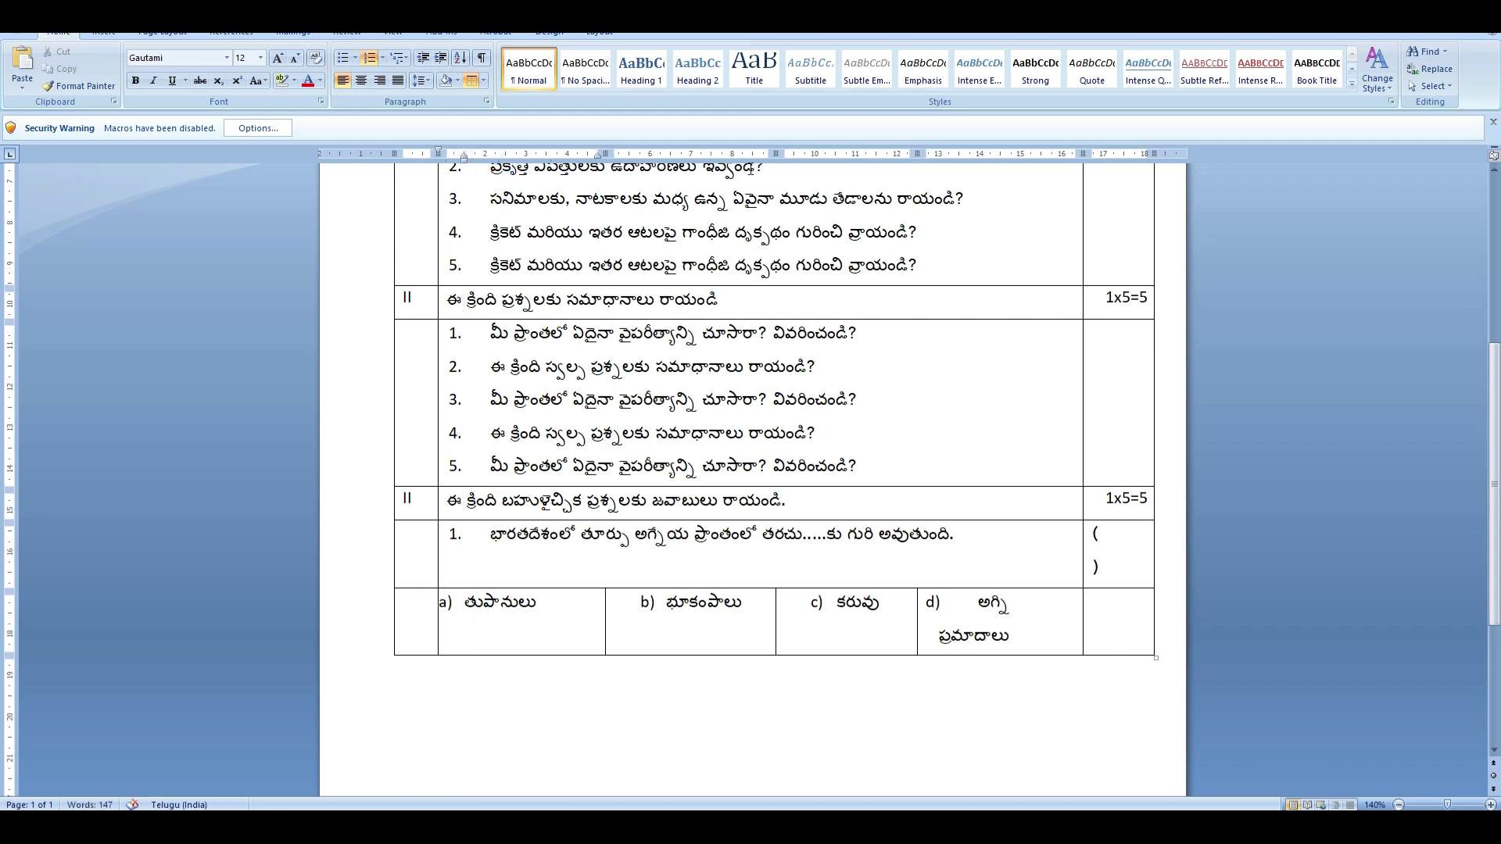
pyautogui.click(647, 603)
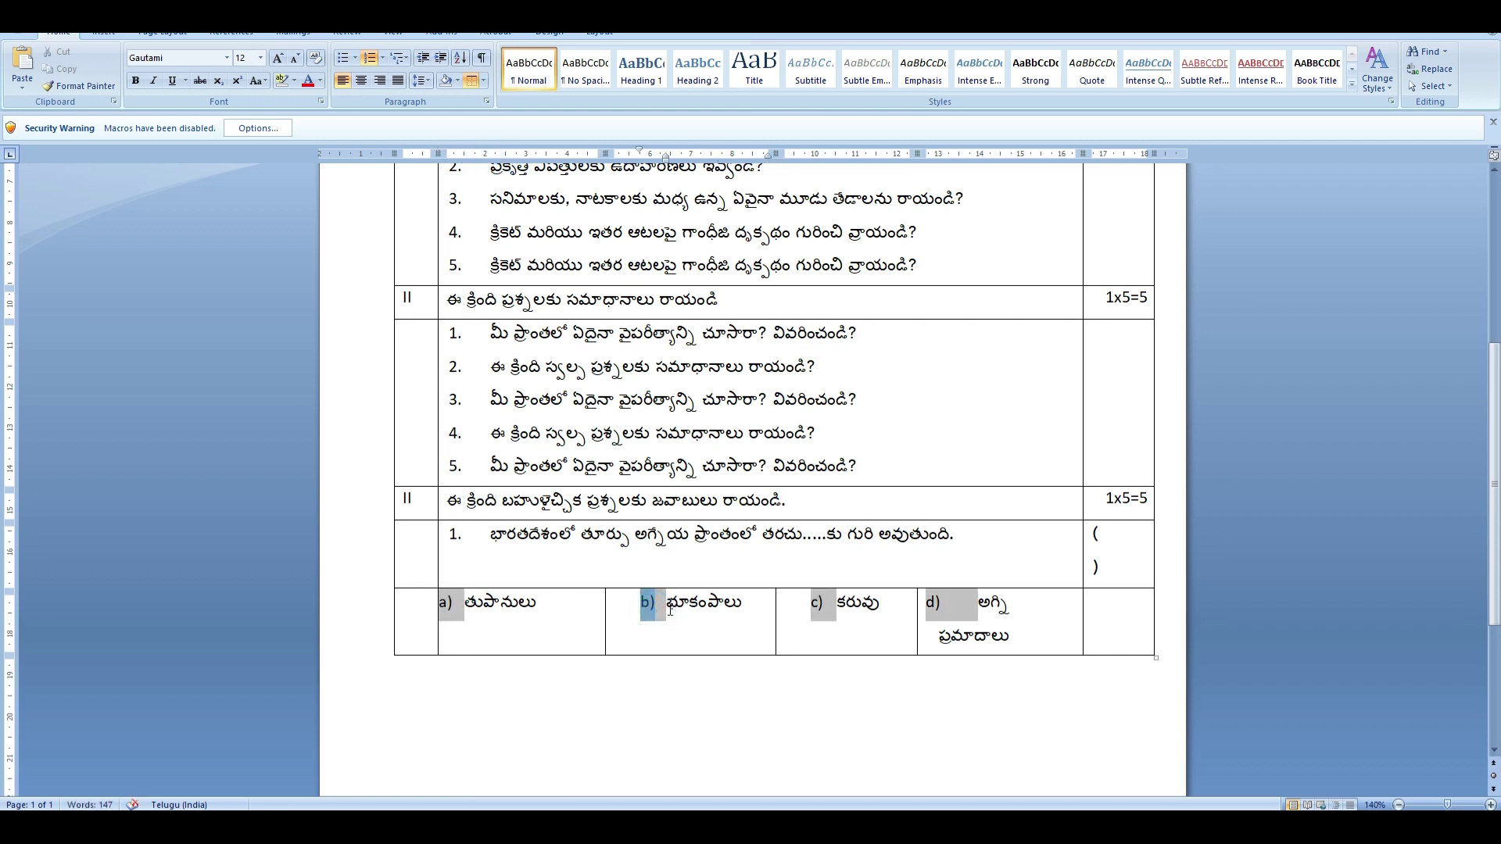
pyautogui.click(663, 603)
pyautogui.moveTo(666, 158); pyautogui.dragTo(640, 159)
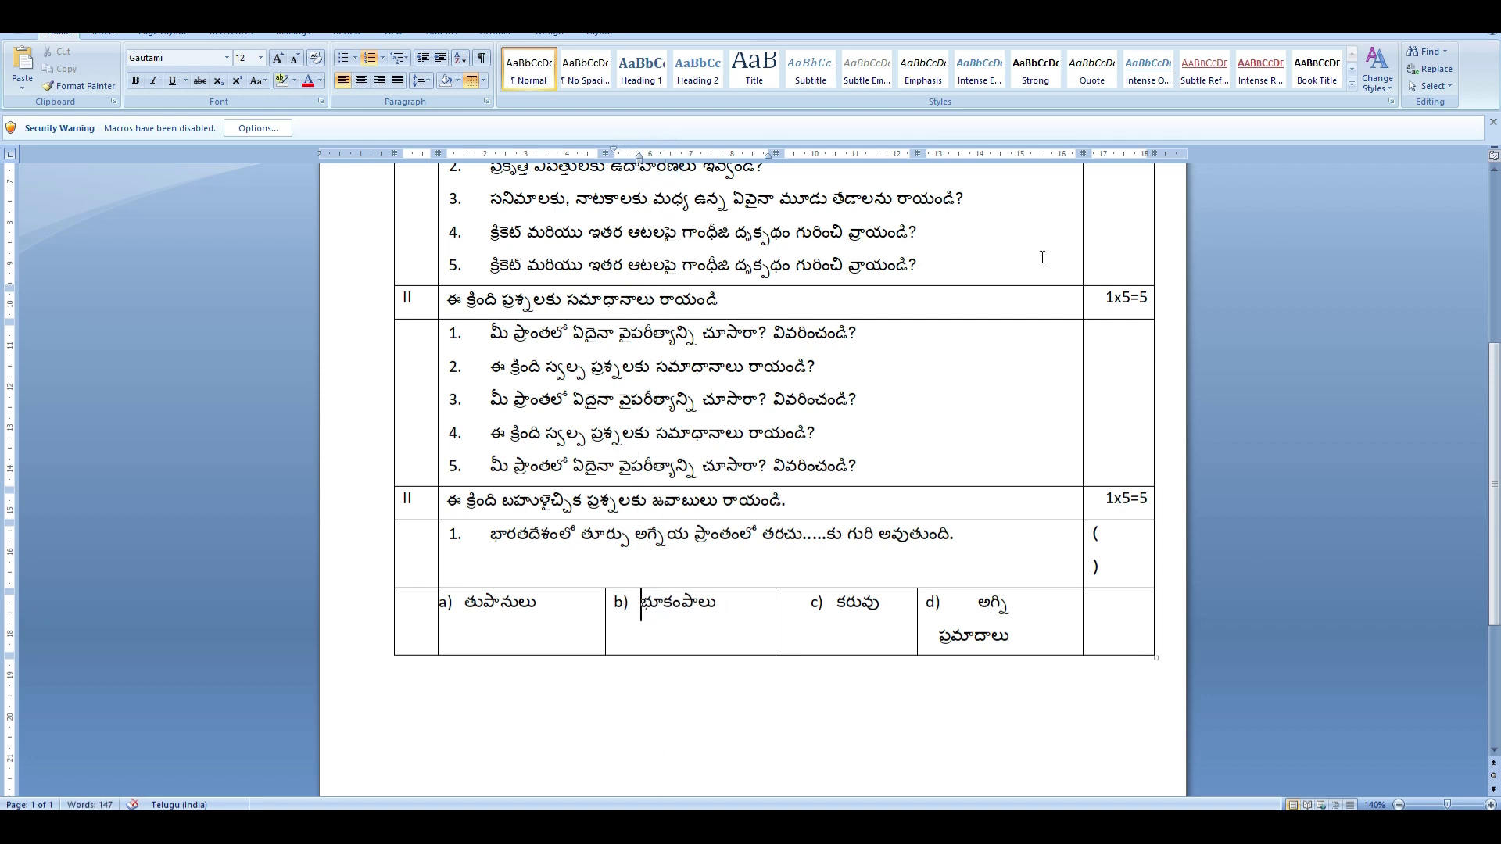
pyautogui.click(811, 604)
pyautogui.click(828, 611)
pyautogui.moveTo(835, 162); pyautogui.dragTo(803, 163)
pyautogui.click(973, 602)
pyautogui.moveTo(937, 153); pyautogui.dragTo(928, 155)
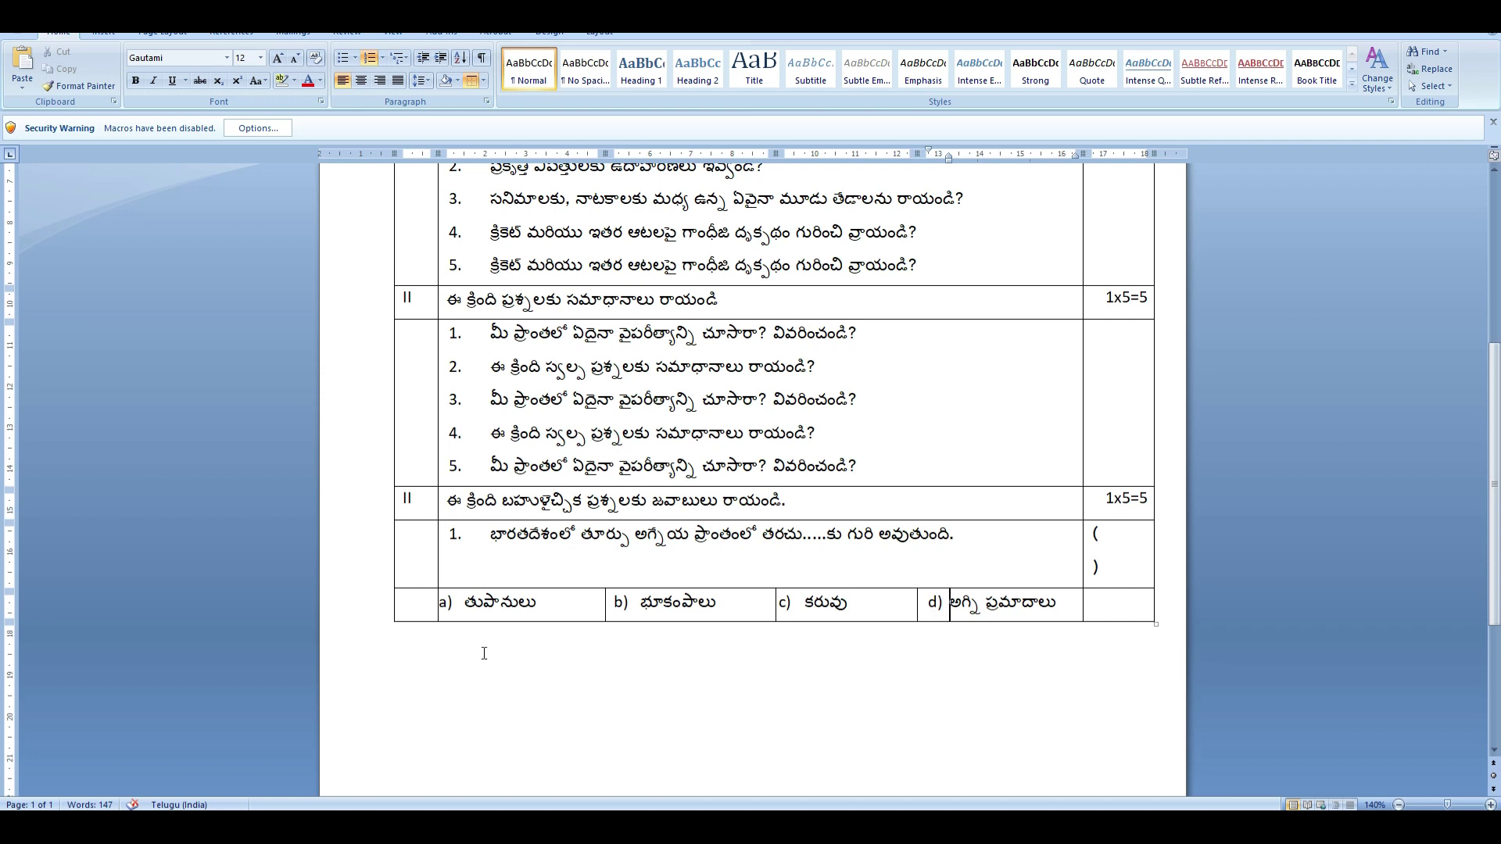
# Shift option a slightly inward and delete extra spacing between the answer brackets so they fit on one line.
pyautogui.click(469, 603)
pyautogui.moveTo(465, 157); pyautogui.dragTo(474, 162)
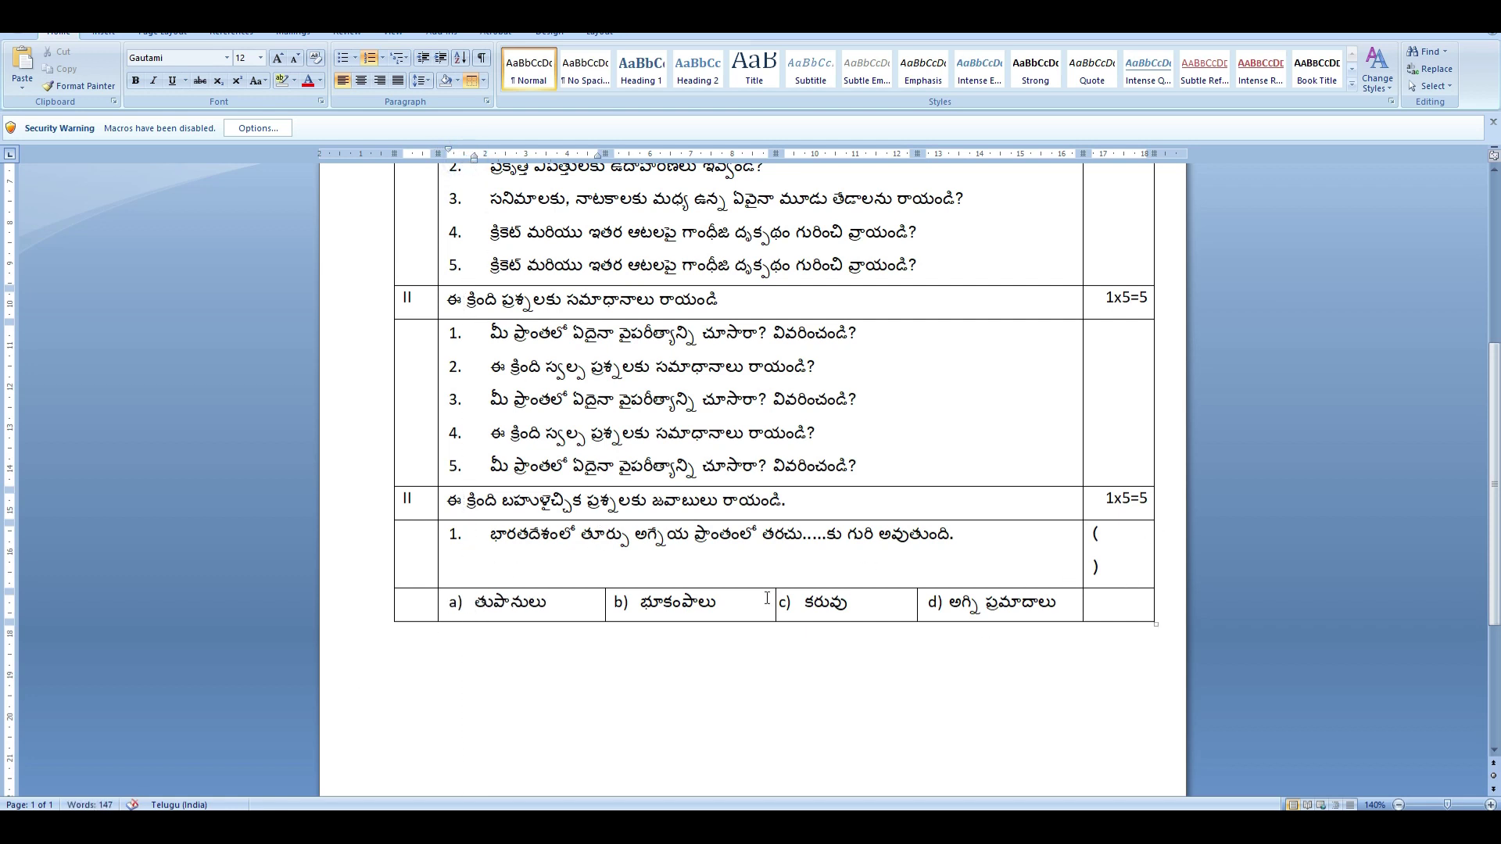
pyautogui.click(1120, 540)
pyautogui.press('Delete')
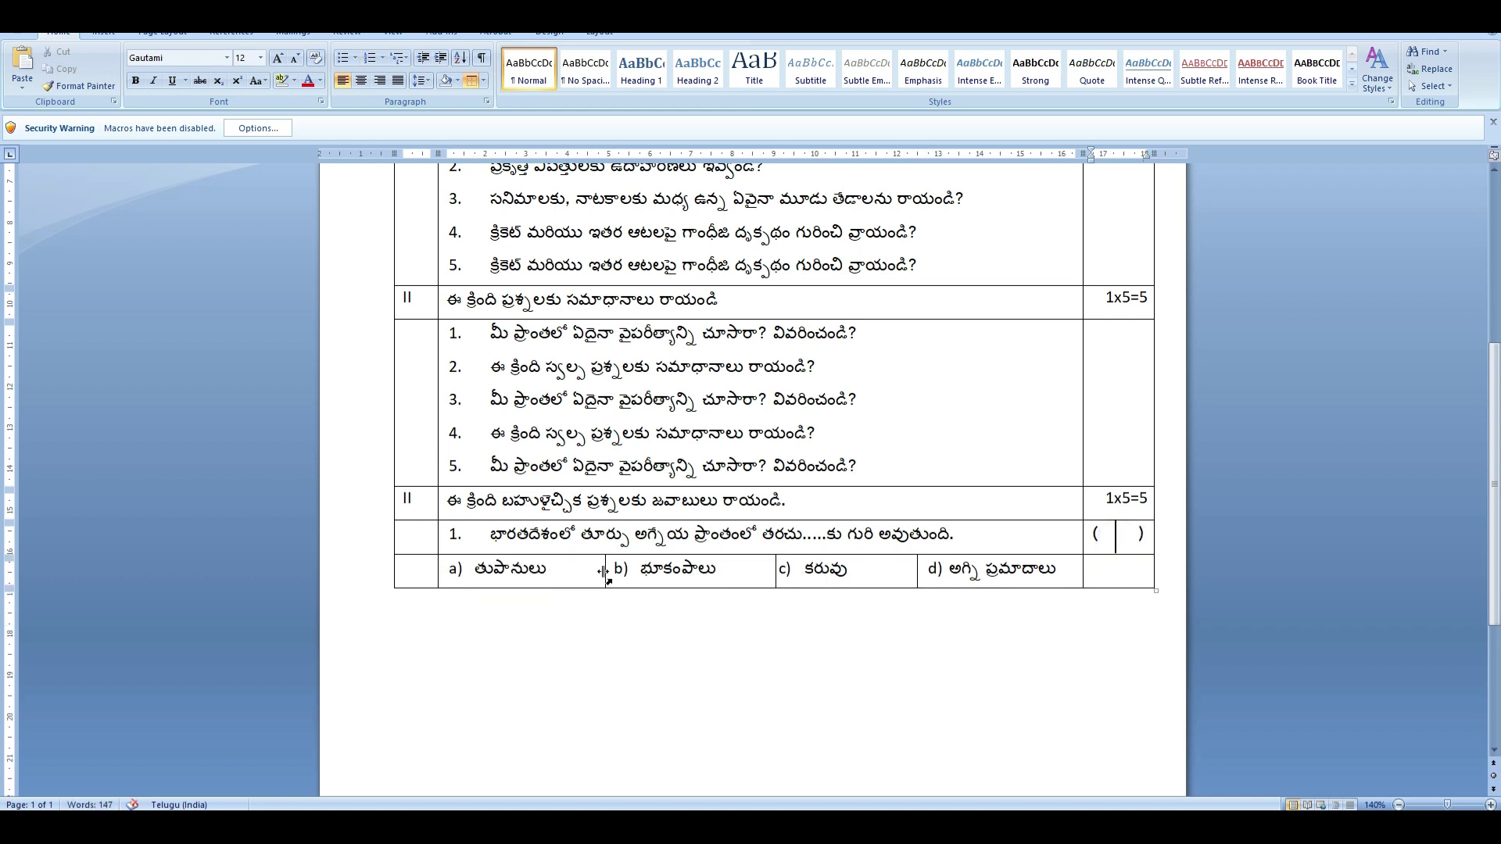
# Add seven more rows below the answer options row.
pyautogui.click(1110, 570)
pyautogui.press('Tab')
pyautogui.press('Tab')
pyautogui.press('Tab')
pyautogui.press('Tab')
pyautogui.press('Tab')
pyautogui.press('Tab')
pyautogui.press('Tab')
pyautogui.press('Tab')
pyautogui.press('Tab')
pyautogui.press('Tab')
pyautogui.press('Tab')
pyautogui.press('Tab')
pyautogui.press('Tab')
pyautogui.press('Tab')
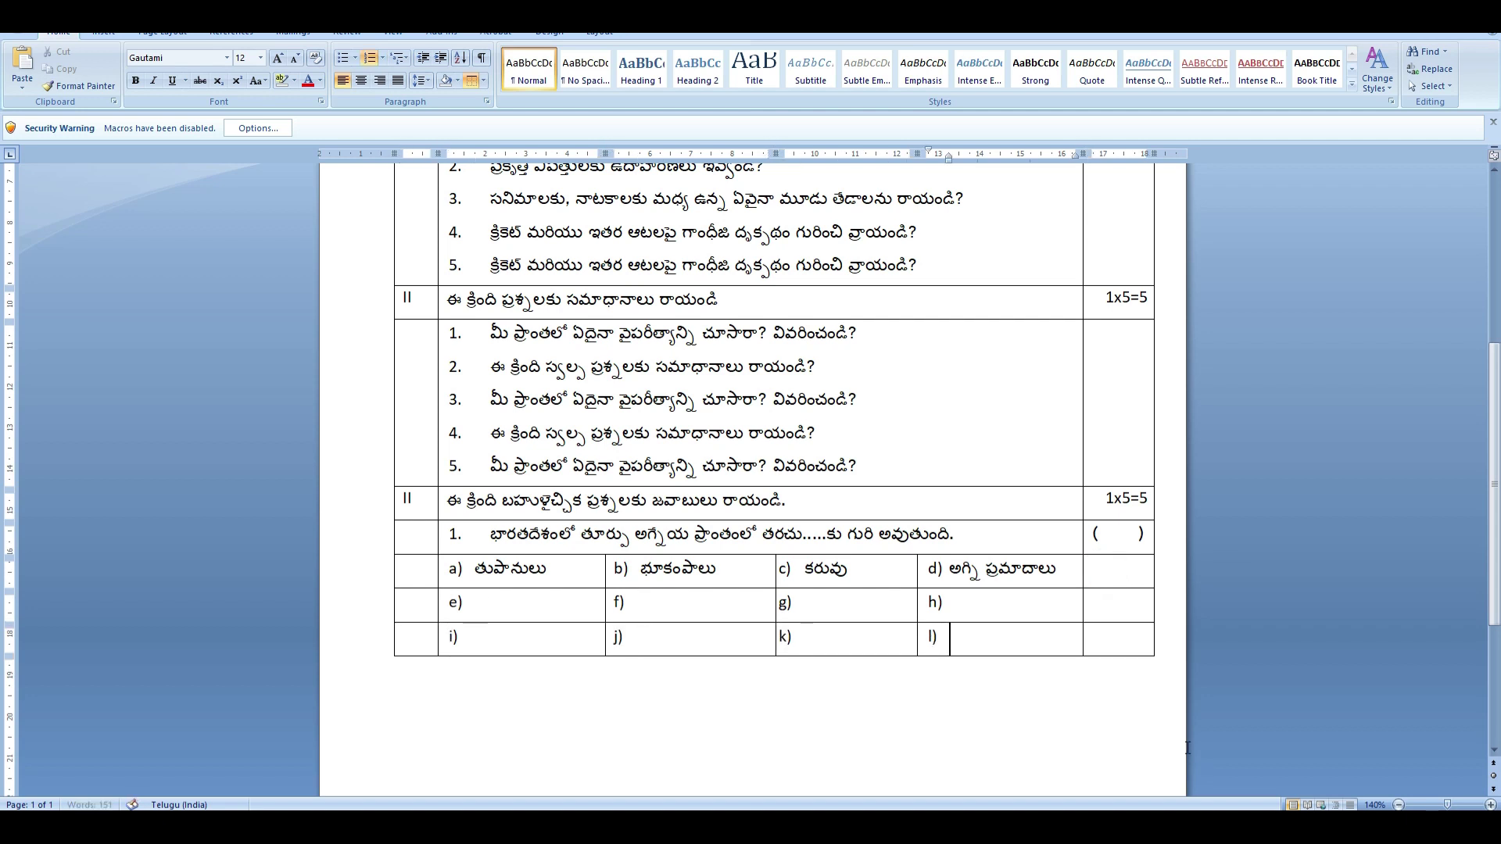
pyautogui.press('Tab')
pyautogui.press('Tab')
pyautogui.press('Tab')
pyautogui.press('Tab')
pyautogui.press('Tab')
pyautogui.press('Tab')
pyautogui.press('Tab')
pyautogui.press('Tab')
pyautogui.press('Tab')
pyautogui.press('Tab')
pyautogui.press('Tab')
pyautogui.press('Tab')
pyautogui.press('Tab')
pyautogui.press('Tab')
pyautogui.press('Tab')
pyautogui.press('Tab')
pyautogui.press('Tab')
pyautogui.press('Tab')
pyautogui.press('Tab')
pyautogui.press('Tab')
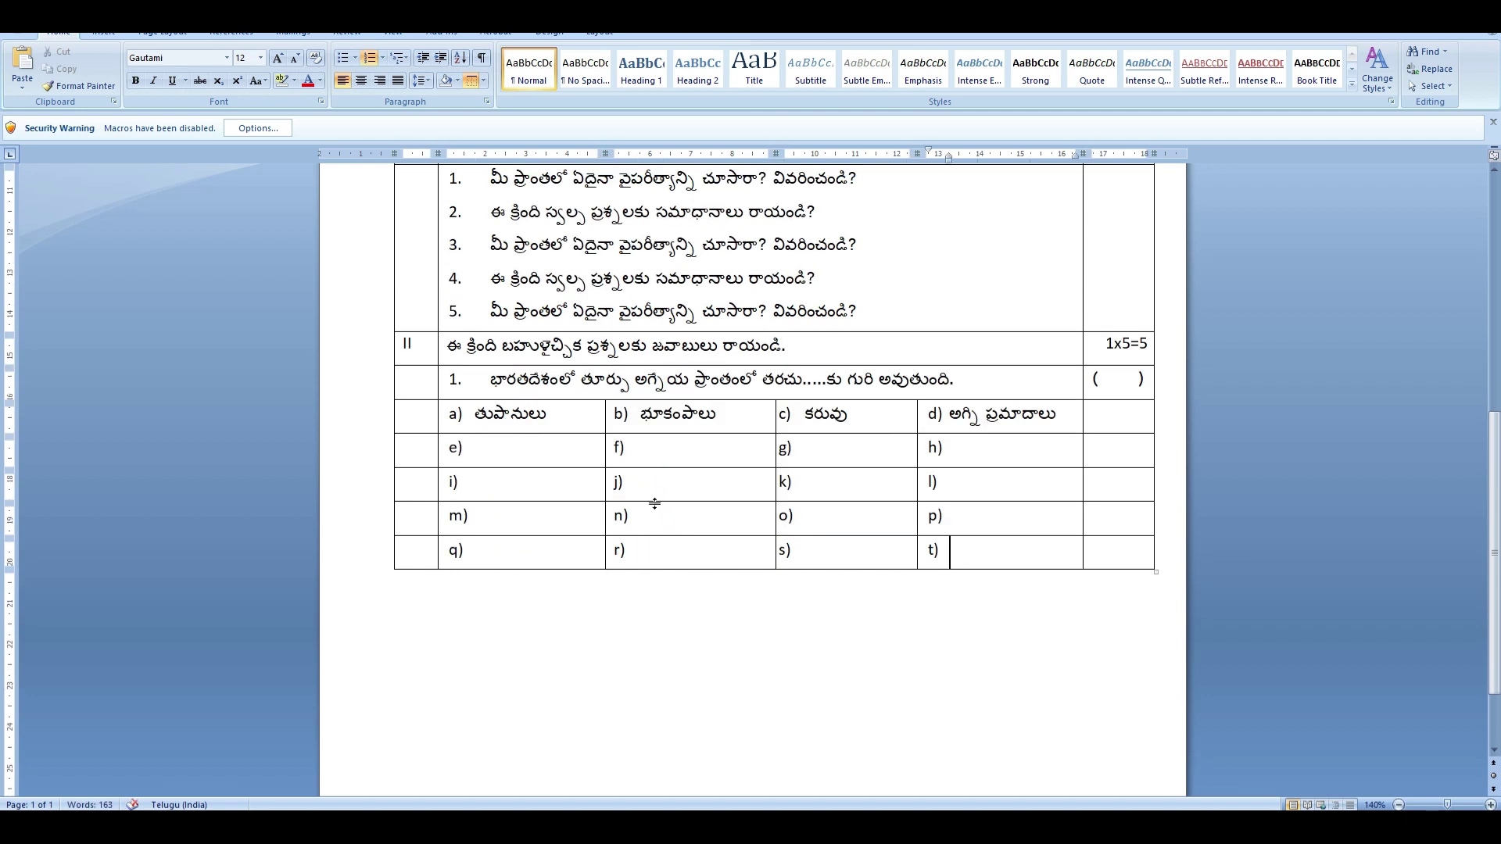
pyautogui.press('Tab')
pyautogui.press('Tab')
pyautogui.press('Tab')
# Remove the automatic option lettering from all the newly added rows.
pyautogui.moveTo(438, 450); pyautogui.dragTo(1005, 660)
pyautogui.click(371, 62)
pyautogui.click(553, 458)
# Merge the four option cells into one in the first, third and fifth blank rows below the first question's options.
pyautogui.moveTo(520, 458); pyautogui.dragTo(987, 459)
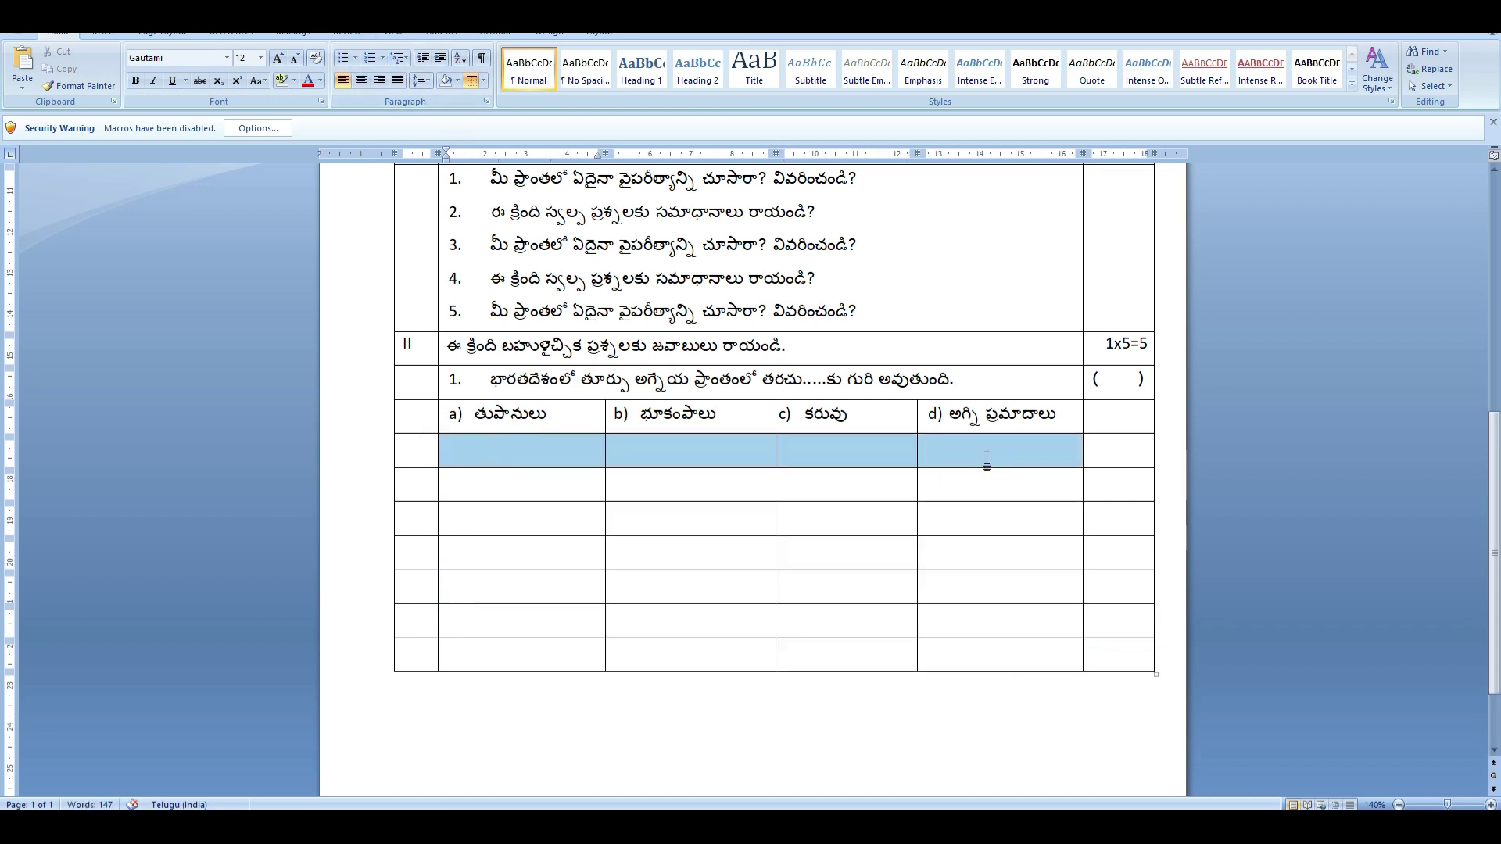
pyautogui.rightClick(992, 458)
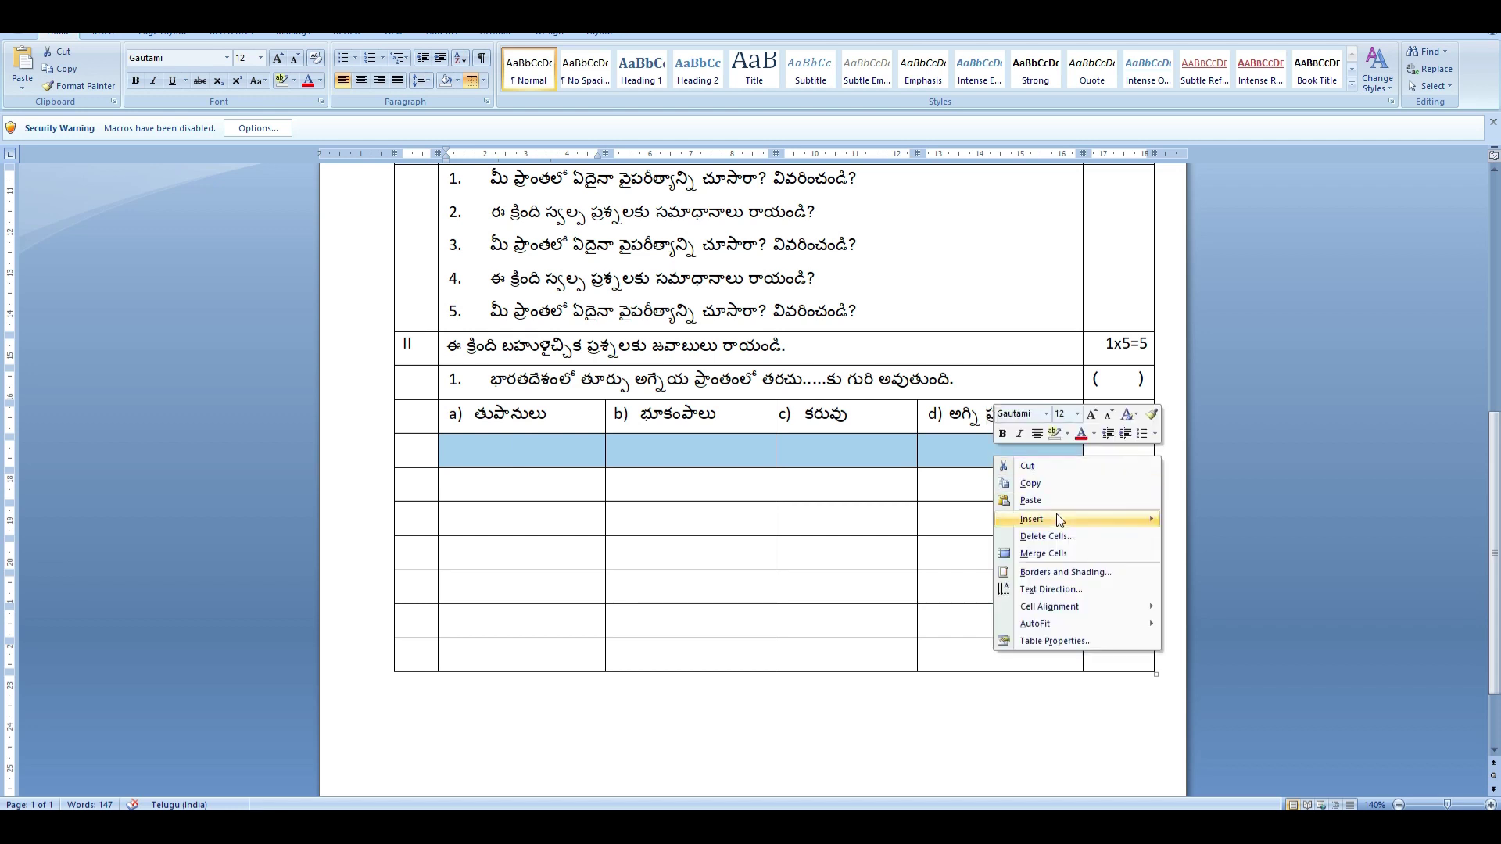
pyautogui.click(1073, 553)
pyautogui.moveTo(496, 516); pyautogui.dragTo(945, 516)
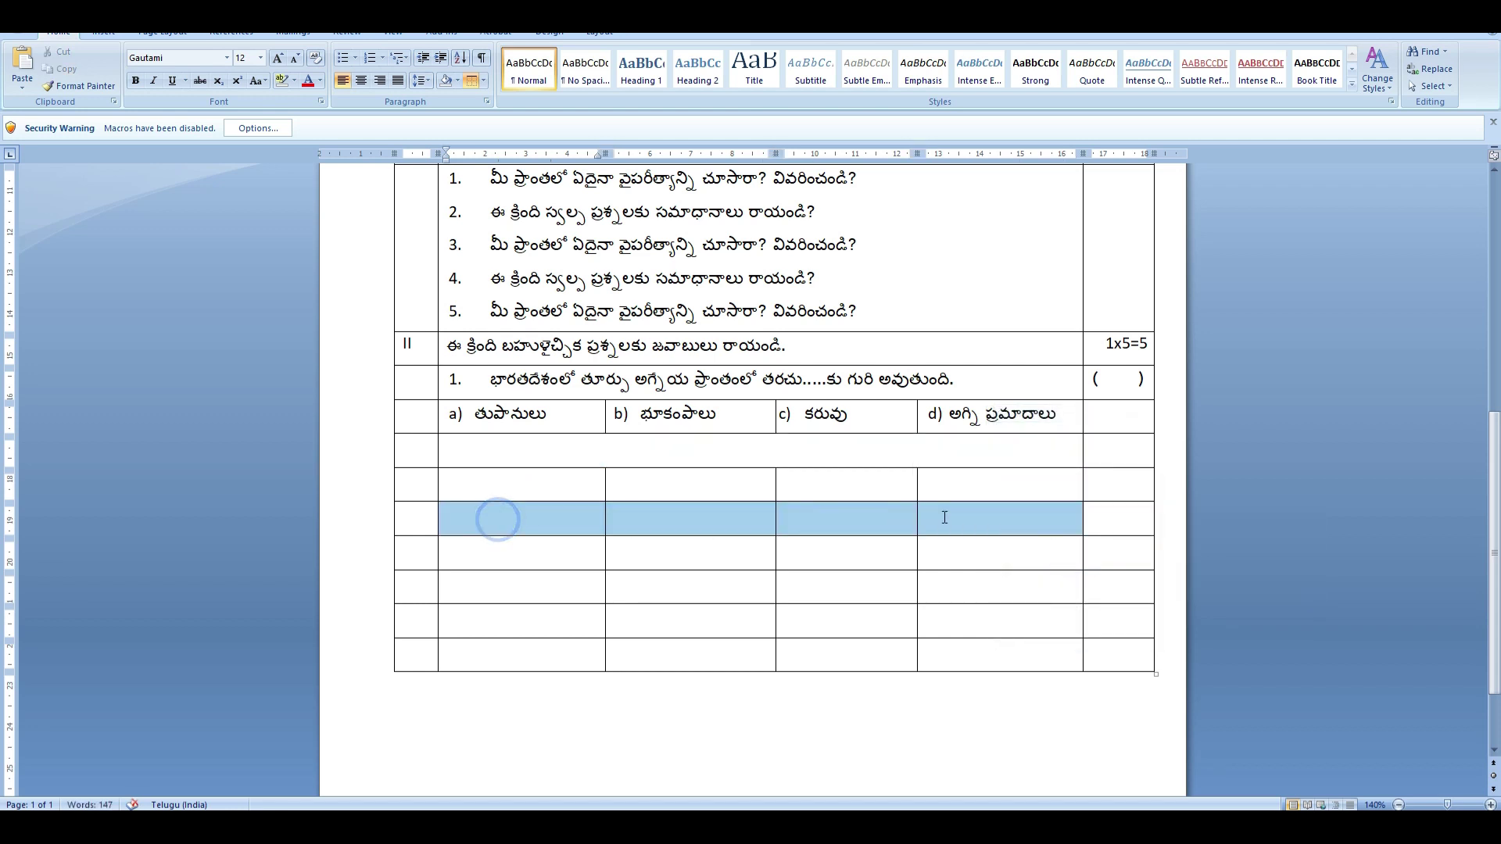
pyautogui.rightClick(990, 524)
pyautogui.click(1052, 616)
pyautogui.click(495, 588)
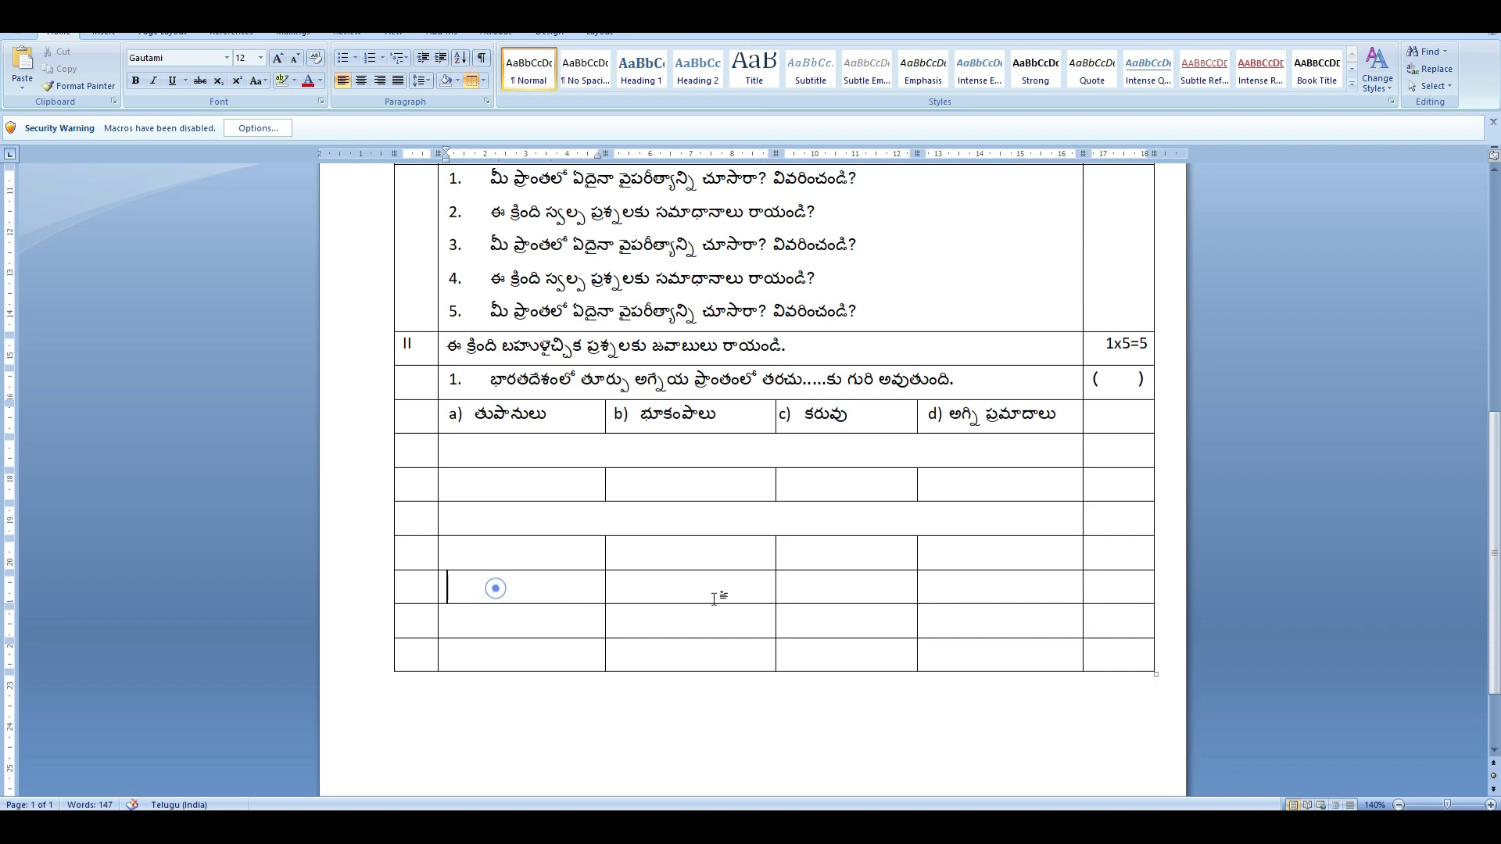
pyautogui.moveTo(714, 599); pyautogui.dragTo(1014, 607)
pyautogui.rightClick(1014, 607)
pyautogui.click(1075, 688)
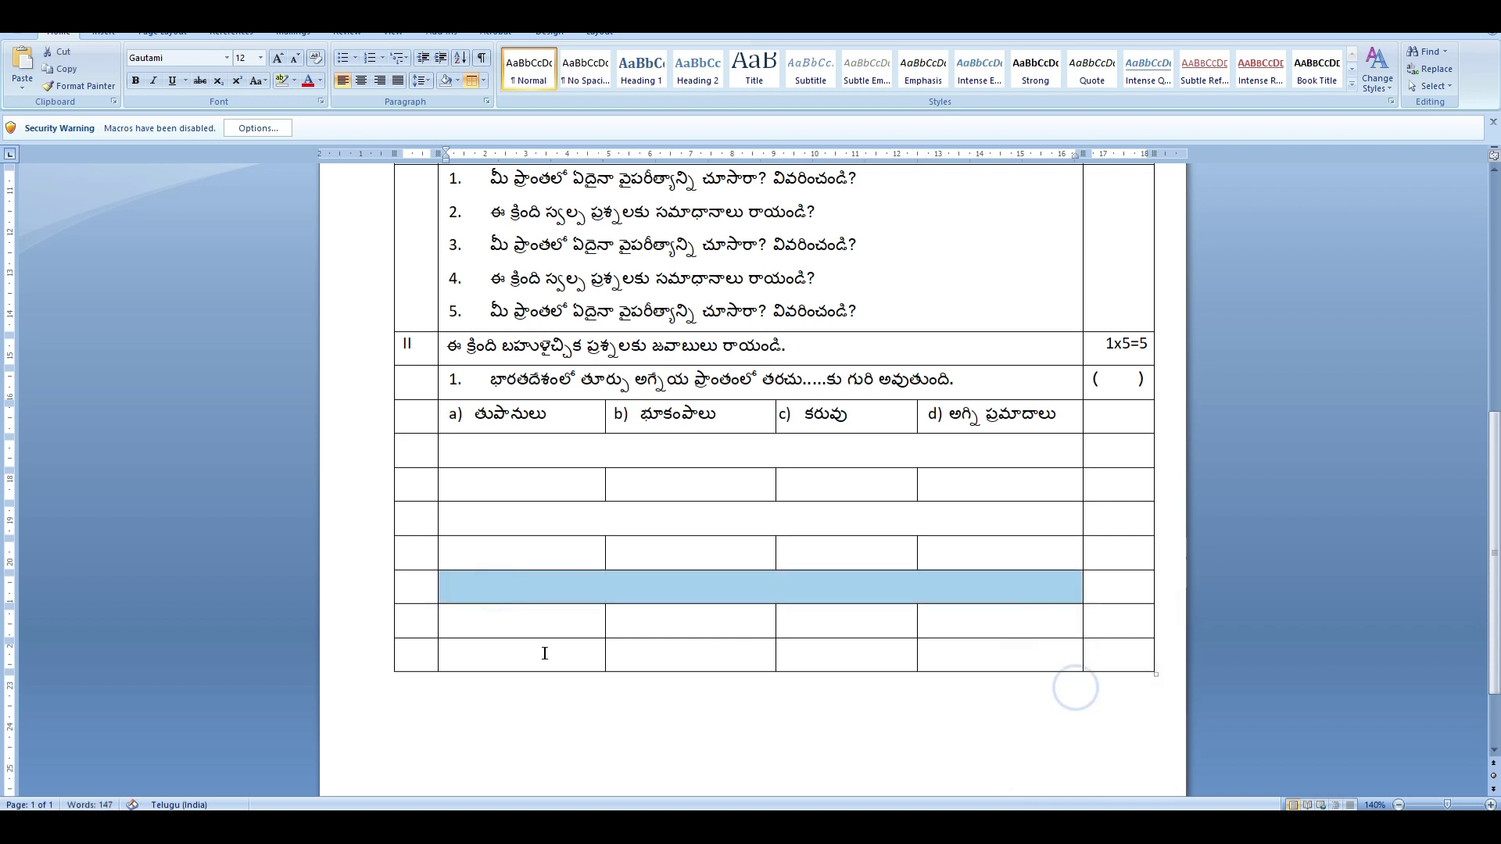
# Add one more row at the table's end and merge the four option cells of the seventh blank row.
pyautogui.click(544, 654)
pyautogui.press('Tab')
pyautogui.press('Tab')
pyautogui.press('Tab')
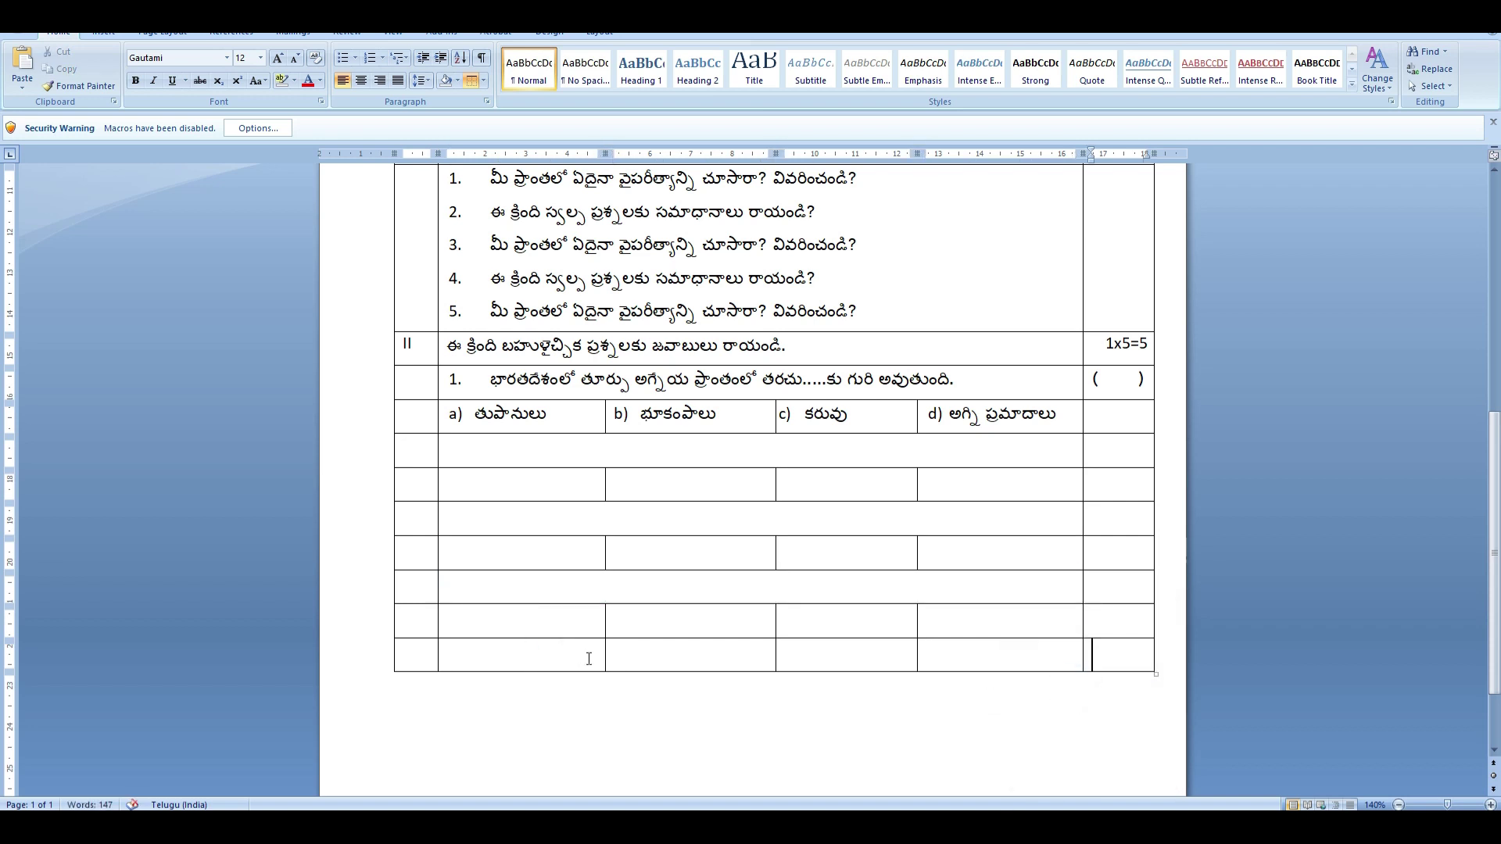
pyautogui.moveTo(487, 661); pyautogui.dragTo(968, 635)
pyautogui.click(570, 636)
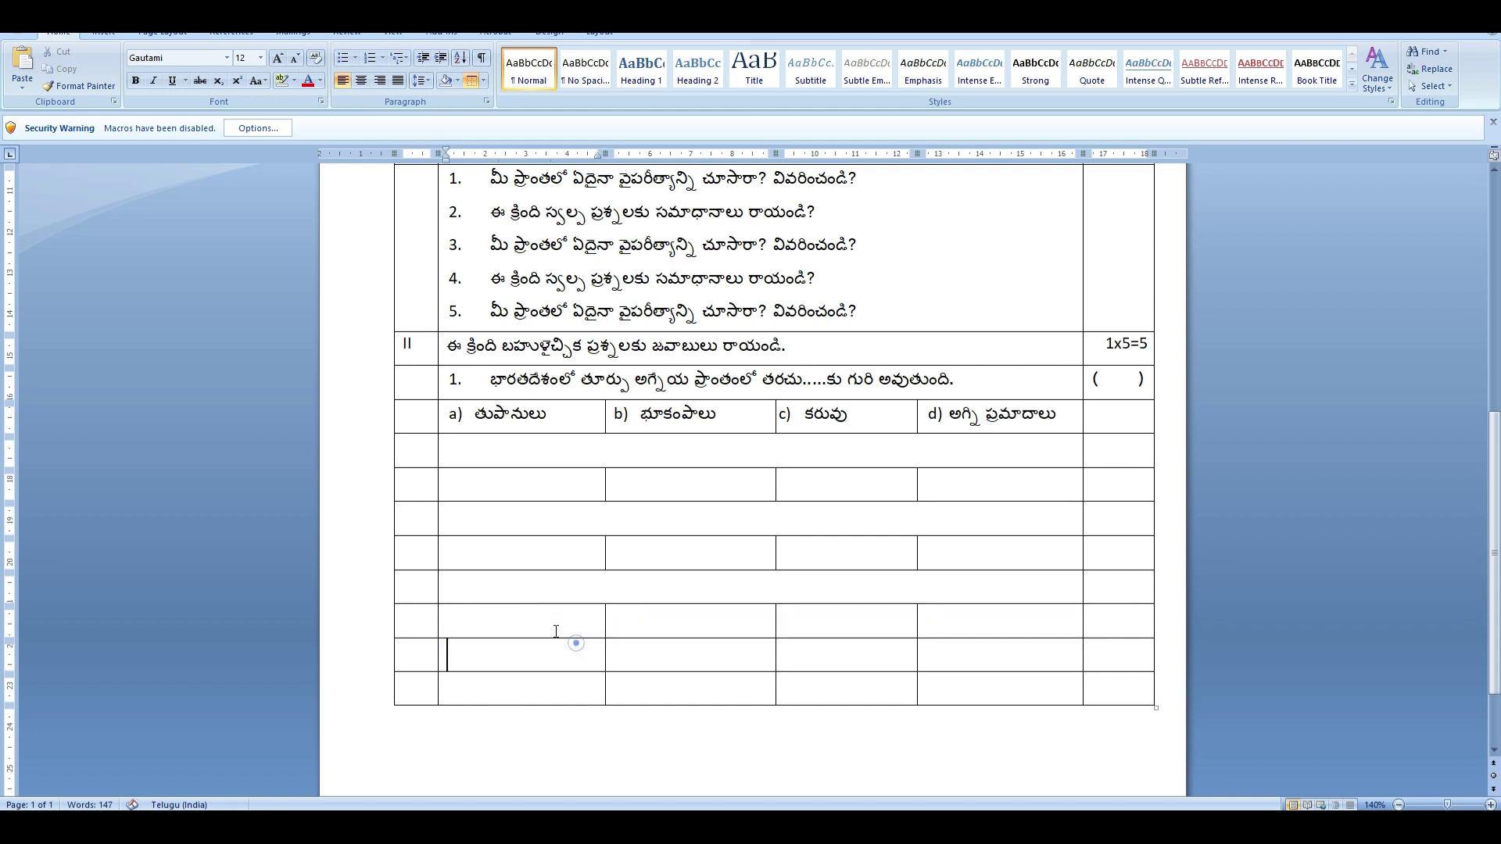
pyautogui.moveTo(509, 660); pyautogui.dragTo(972, 647)
pyautogui.rightClick(972, 648)
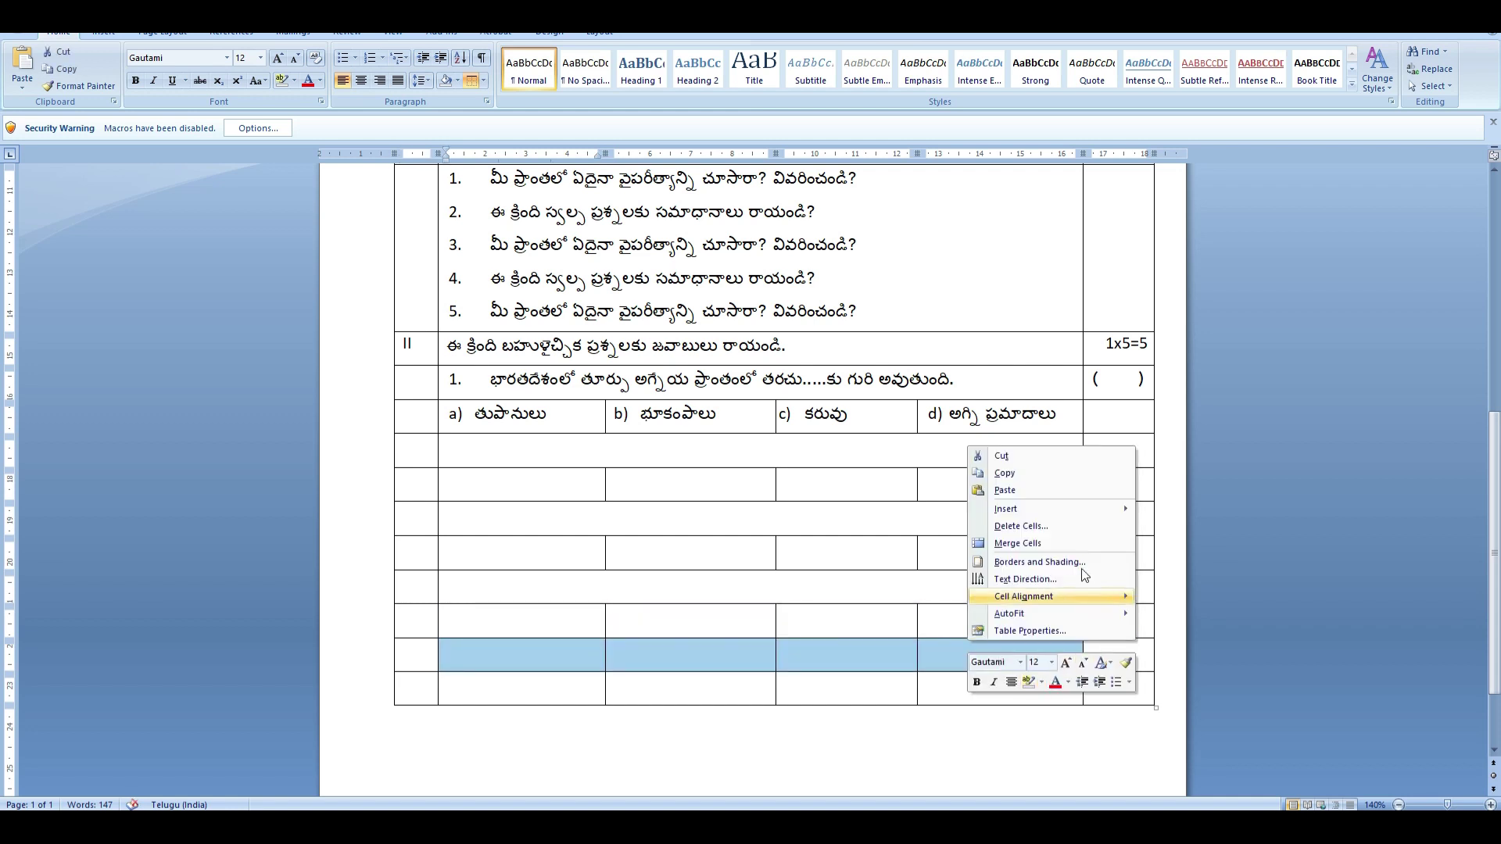
pyautogui.click(1016, 547)
# Copy multiple-choice question 1 with its four options into the next two question-and-option row pairs.
pyautogui.moveTo(456, 381); pyautogui.dragTo(1061, 432)
pyautogui.moveTo(508, 384); pyautogui.dragTo(1032, 415)
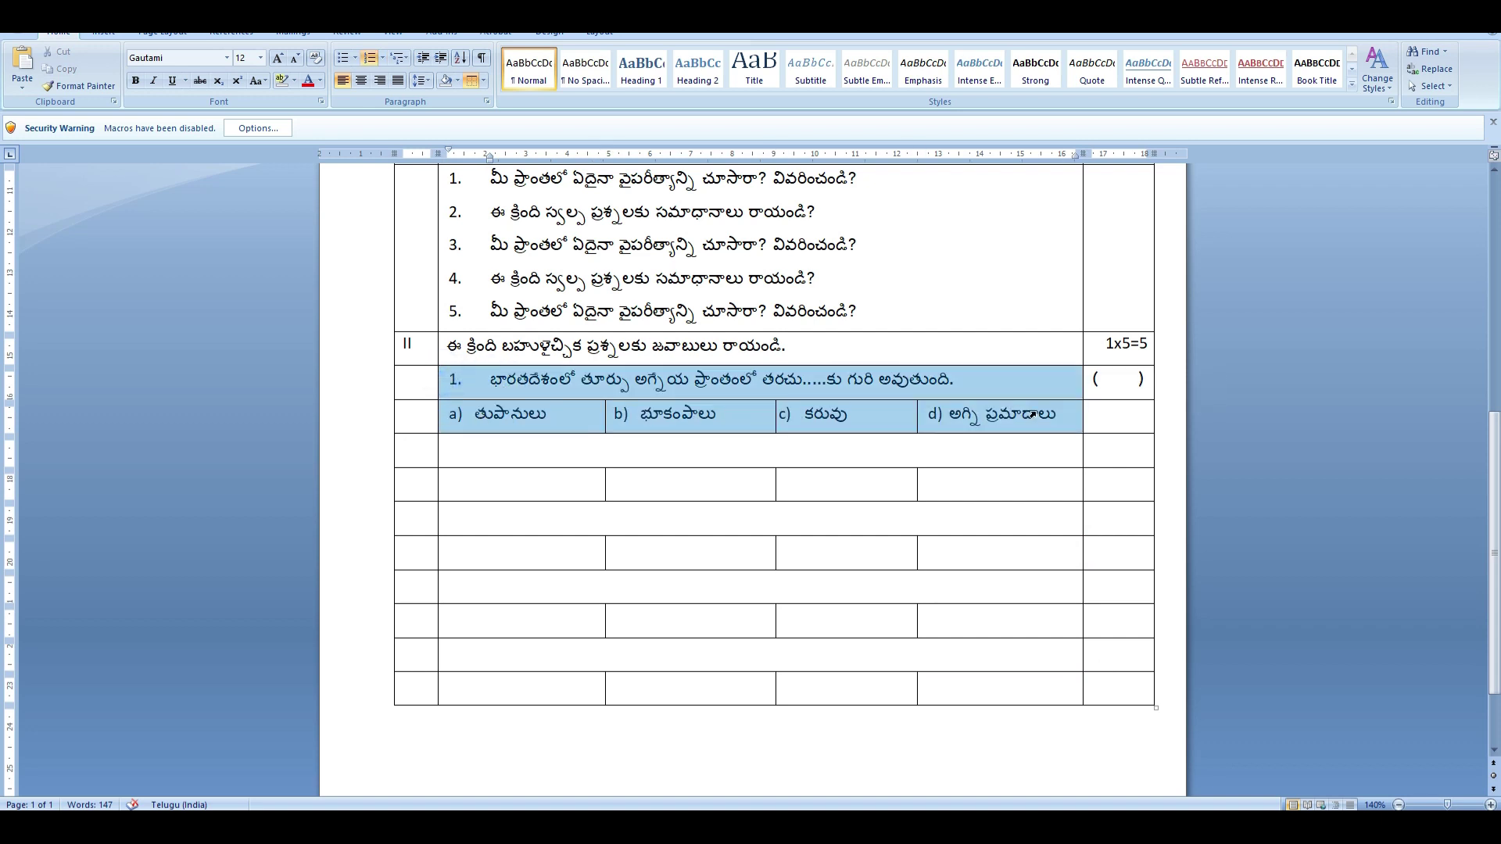
pyautogui.click(519, 459)
pyautogui.hotkey('ctrl', 'v')
pyautogui.click(499, 547)
pyautogui.click(486, 518)
pyautogui.hotkey('ctrl', 'v')
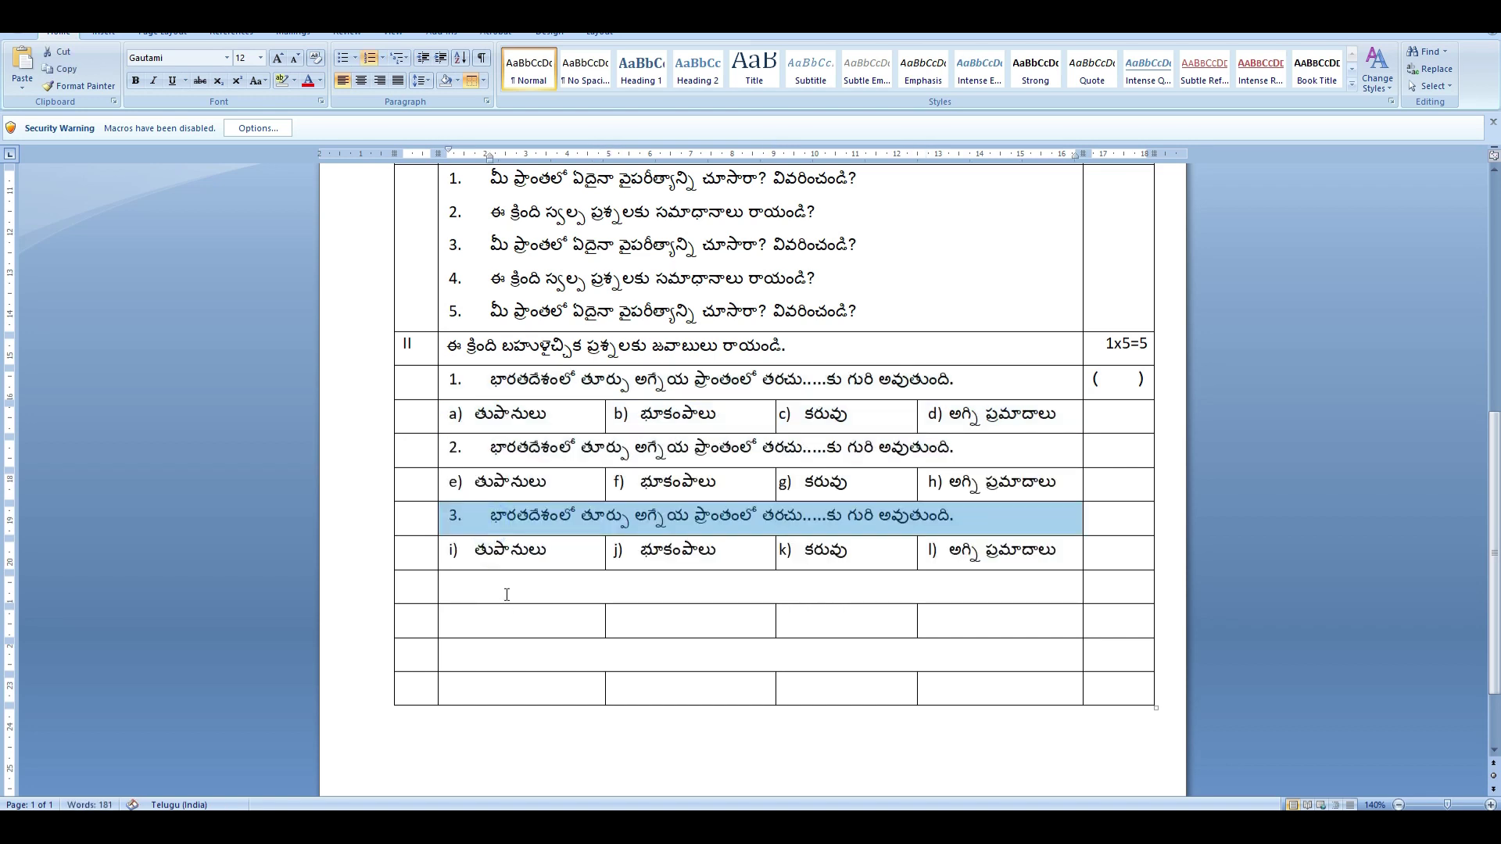
# Paste the same question and options into the last two row pairs and remove the stray blank line under question 2.
pyautogui.click(501, 591)
pyautogui.hotkey('ctrl', 'v')
pyautogui.click(501, 662)
pyautogui.hotkey('ctrl', 'v')
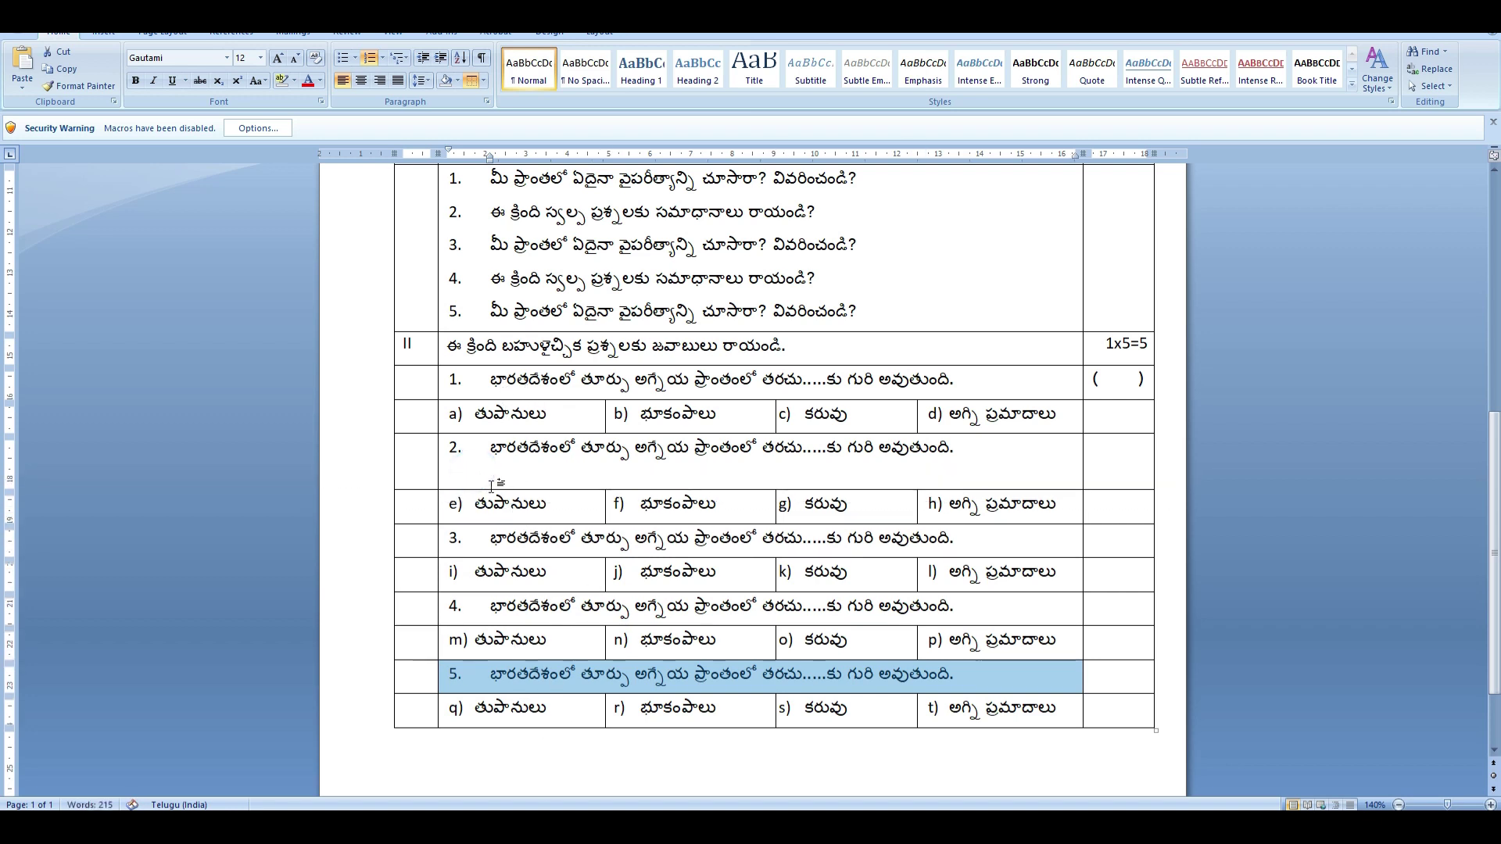
pyautogui.click(451, 483)
pyautogui.click(1032, 504)
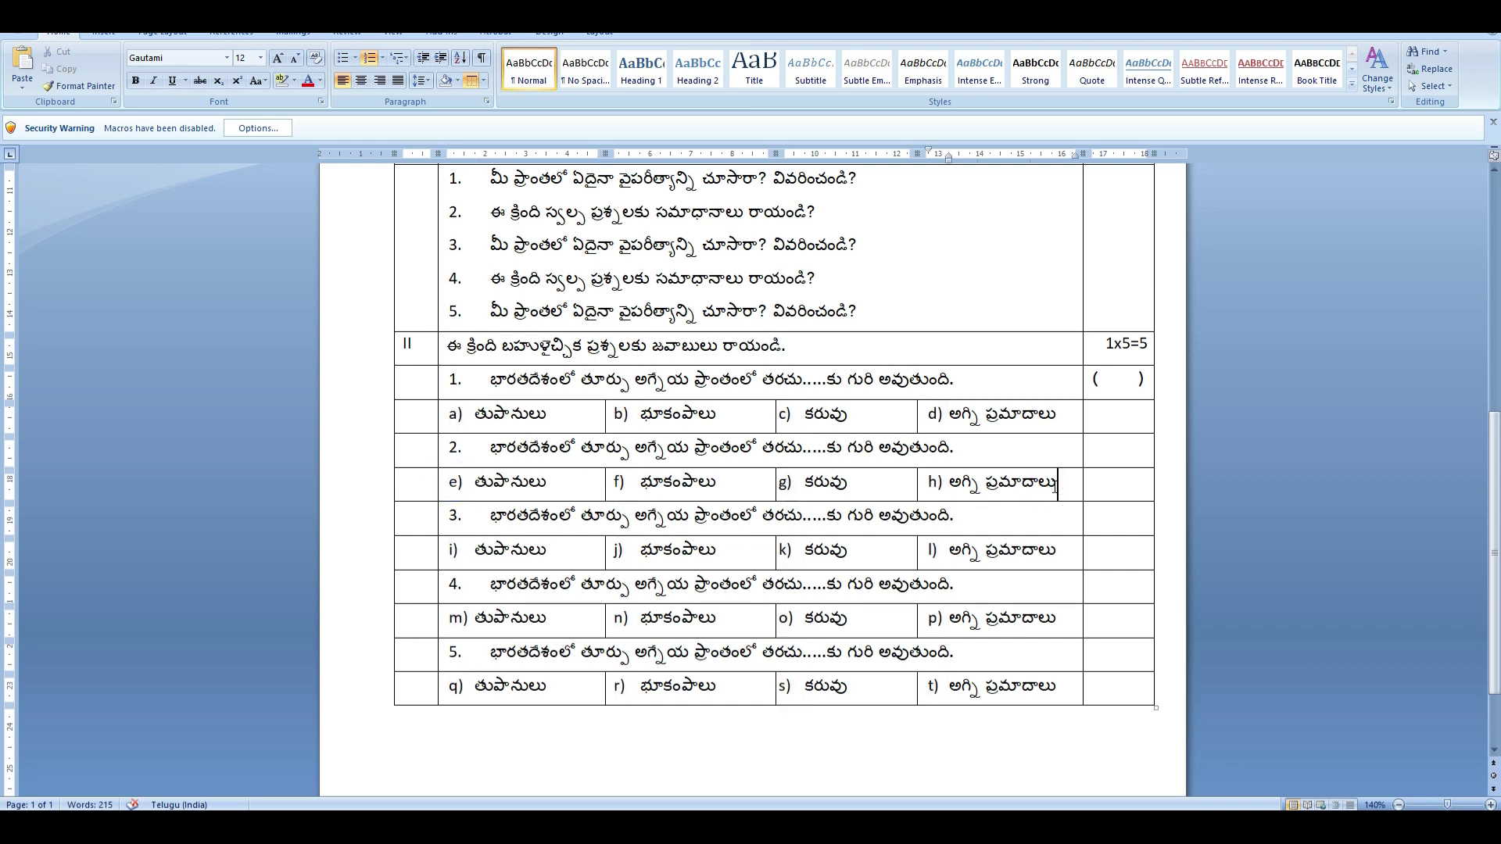
# Restart the option lettering at a) for question 2 and tighten the indents so each option fits on one line.
pyautogui.moveTo(1063, 484); pyautogui.dragTo(449, 484)
pyautogui.click(371, 59)
pyautogui.click(371, 58)
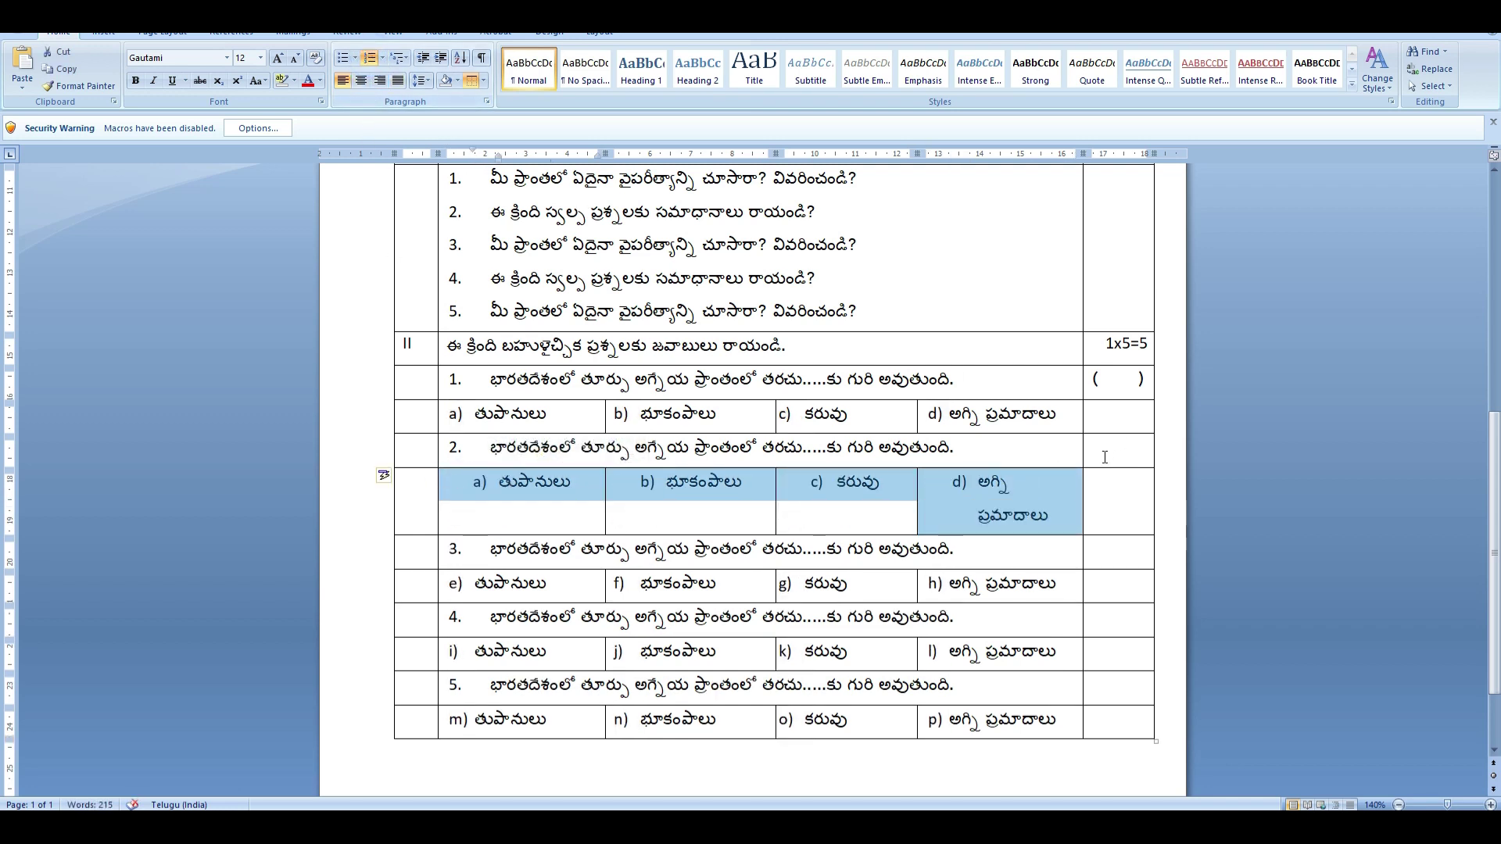
pyautogui.click(962, 485)
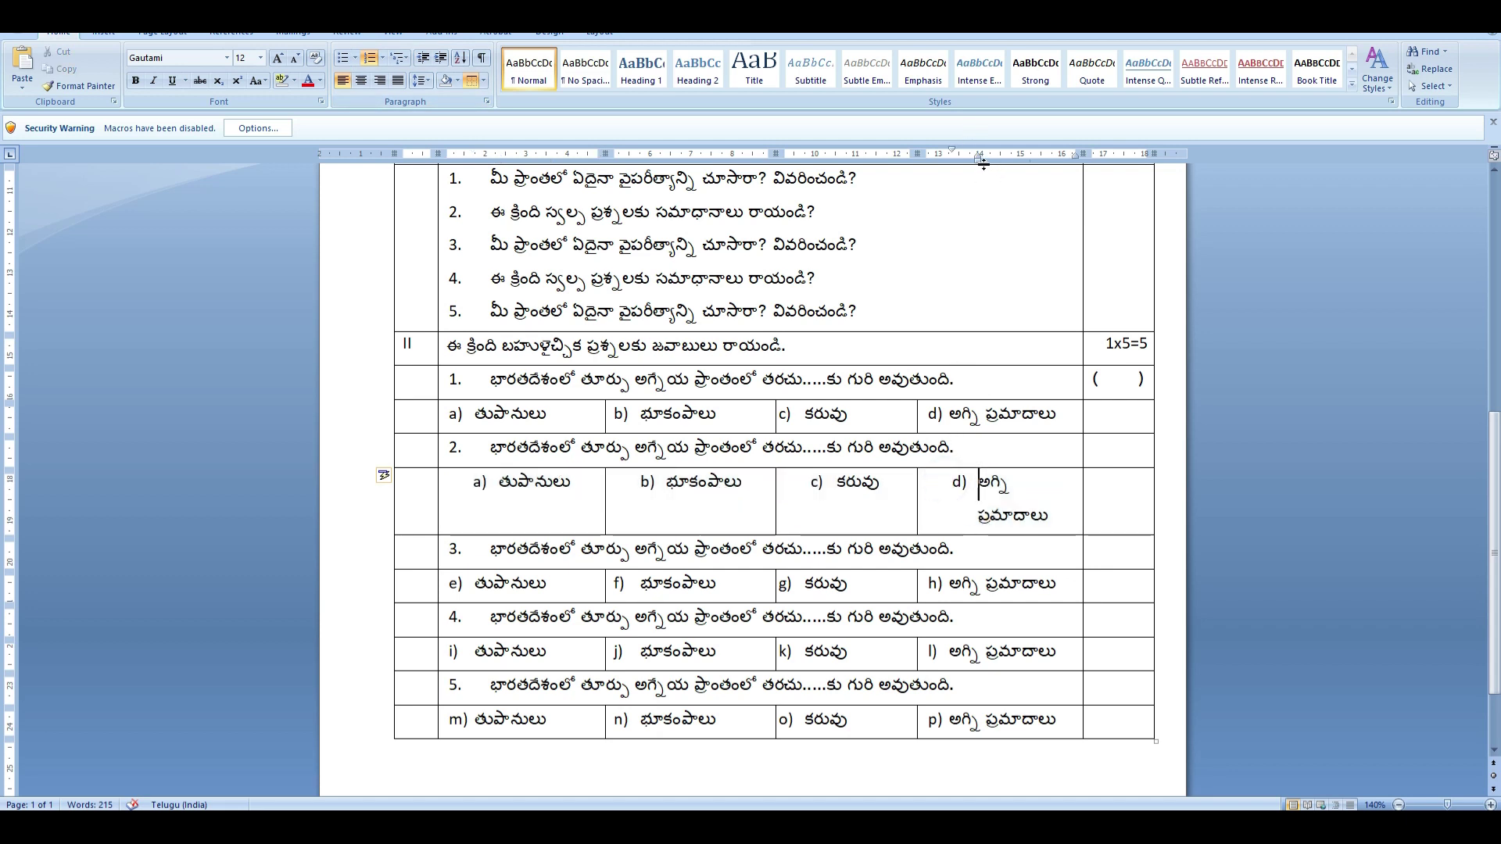
pyautogui.moveTo(979, 159); pyautogui.dragTo(946, 156)
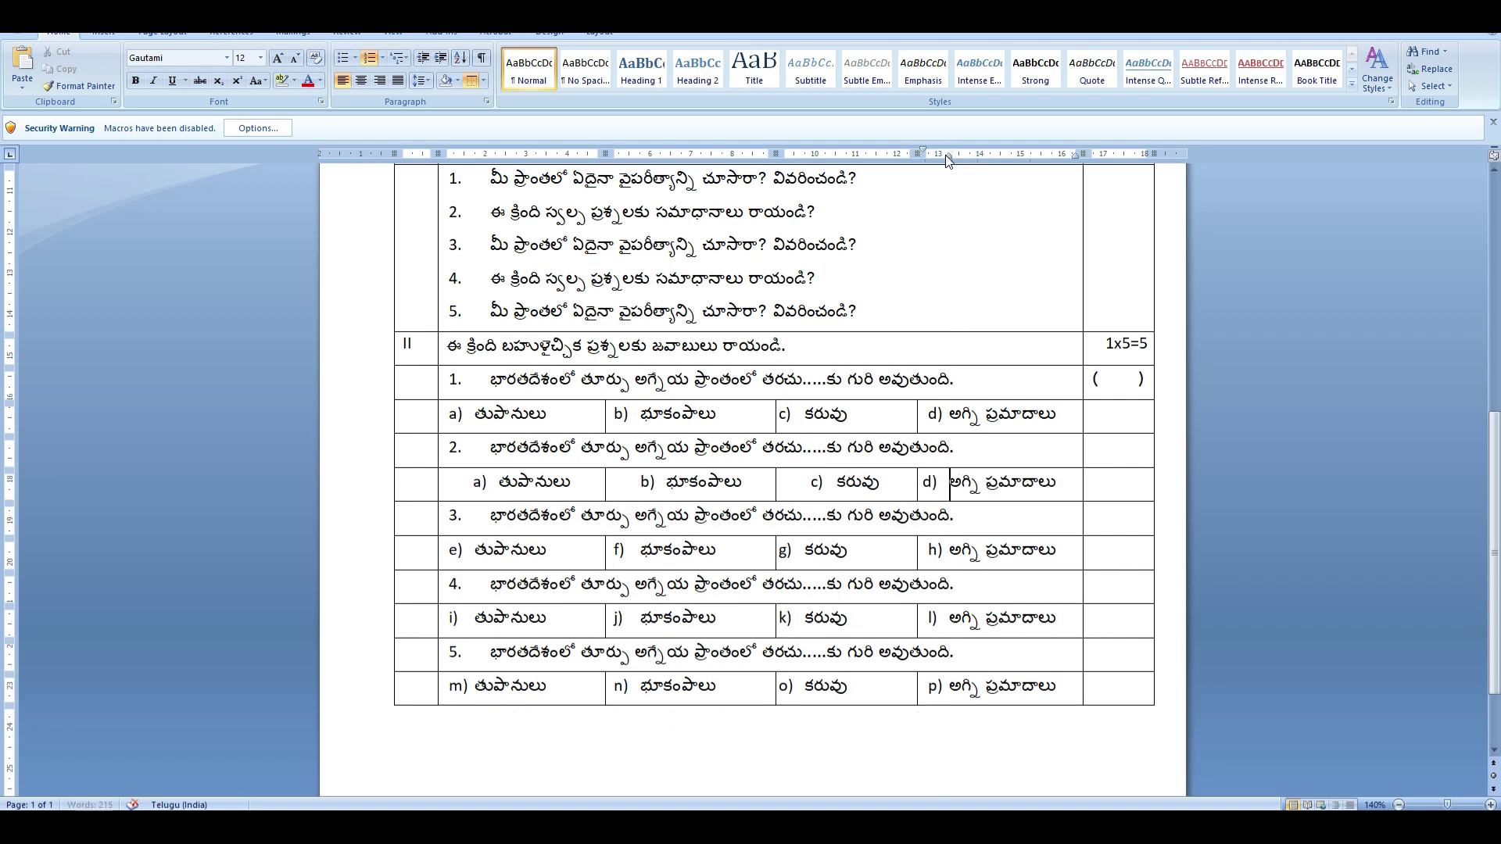
pyautogui.click(829, 483)
pyautogui.click(698, 475)
pyautogui.click(503, 487)
# Restart question 3's option lettering at a) and shift all four options toward their cells' left edges.
pyautogui.click(495, 563)
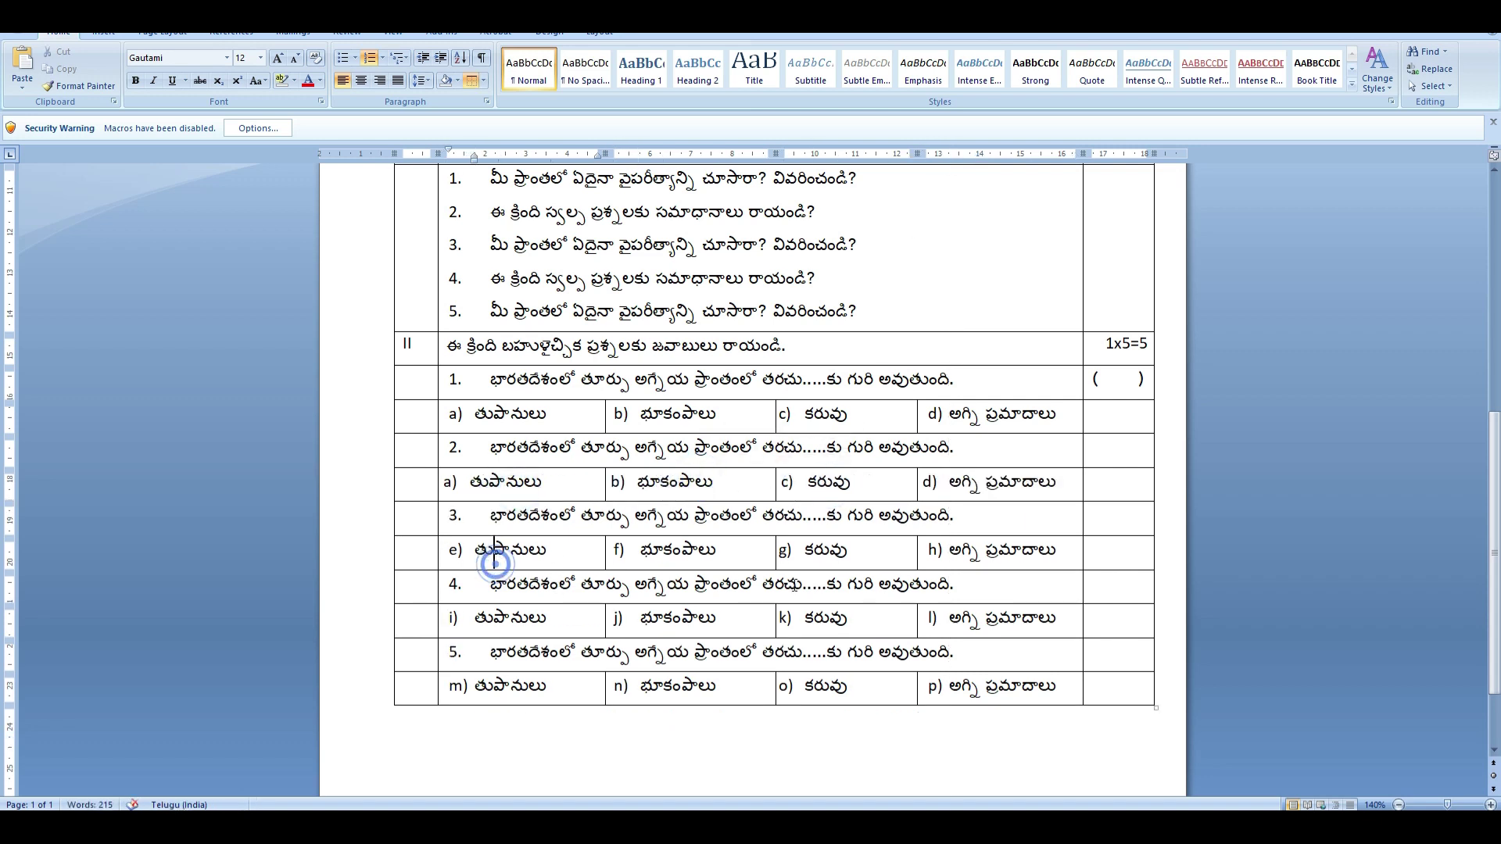
pyautogui.moveTo(451, 551); pyautogui.dragTo(1010, 551)
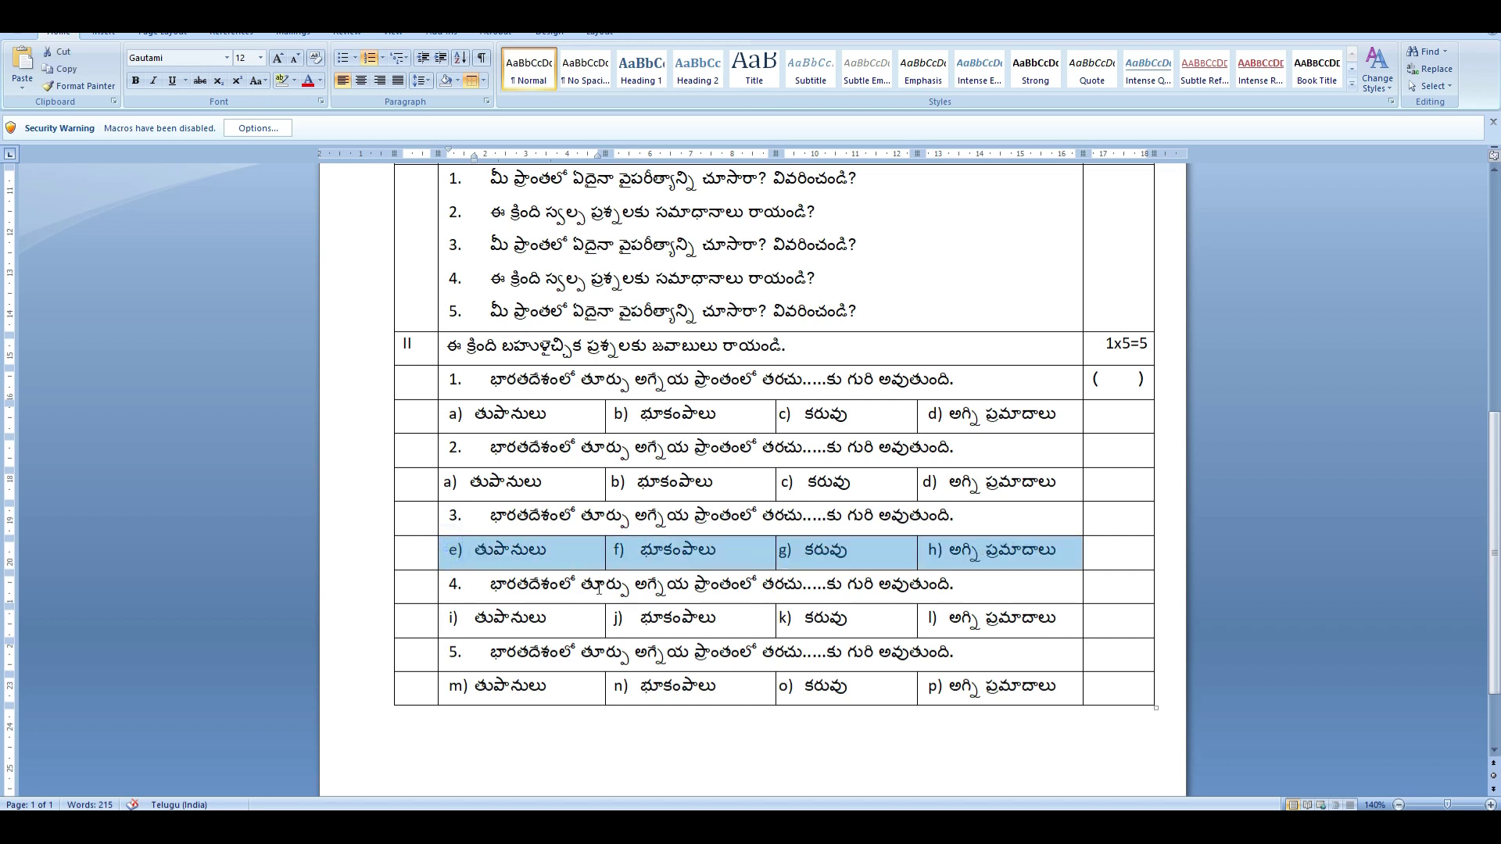
pyautogui.click(377, 63)
pyautogui.click(377, 62)
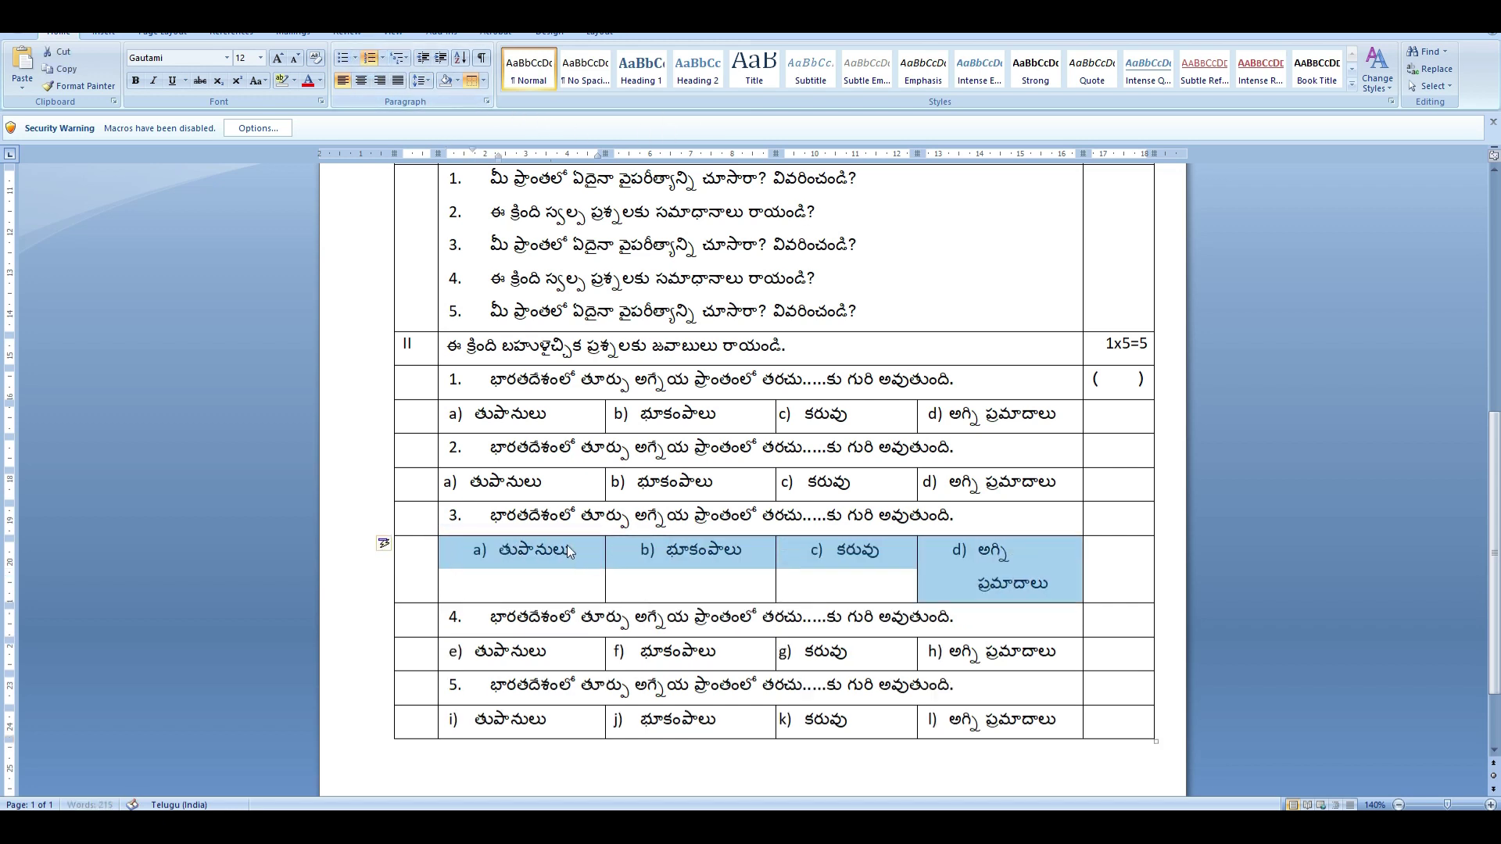
pyautogui.click(977, 551)
pyautogui.moveTo(977, 159); pyautogui.dragTo(949, 159)
pyautogui.click(862, 550)
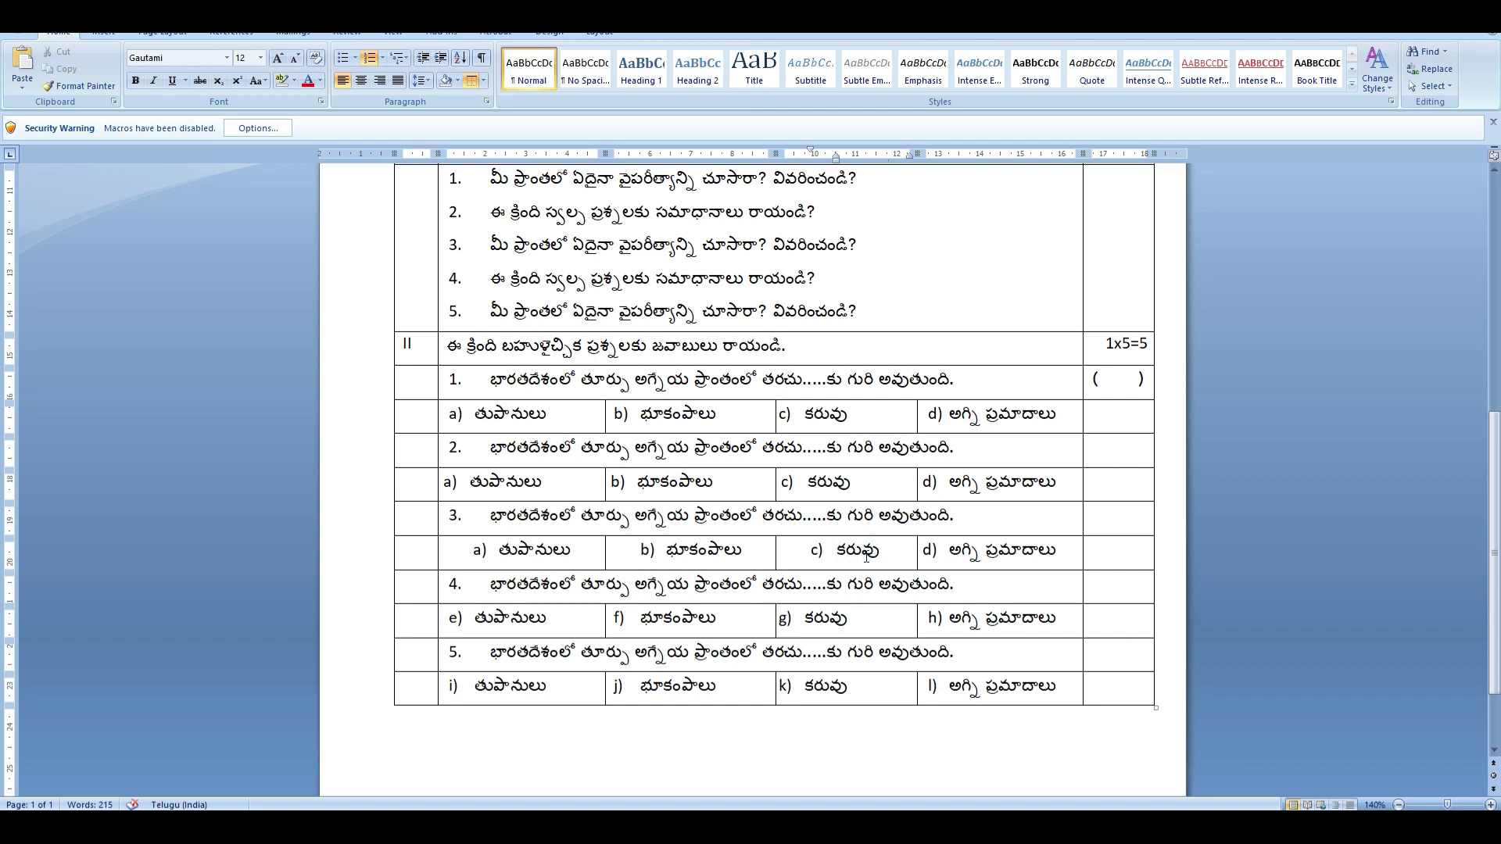
pyautogui.hotkey('ctrl', 'q')
pyautogui.click(707, 551)
pyautogui.hotkey('ctrl', 'q')
pyautogui.click(506, 551)
pyautogui.hotkey('ctrl', 'q')
# Letter question 4's options a) to d) and reduce their indents to match the option rows above.
pyautogui.moveTo(469, 620); pyautogui.dragTo(1021, 619)
pyautogui.hotkey('ctrl', 'q')
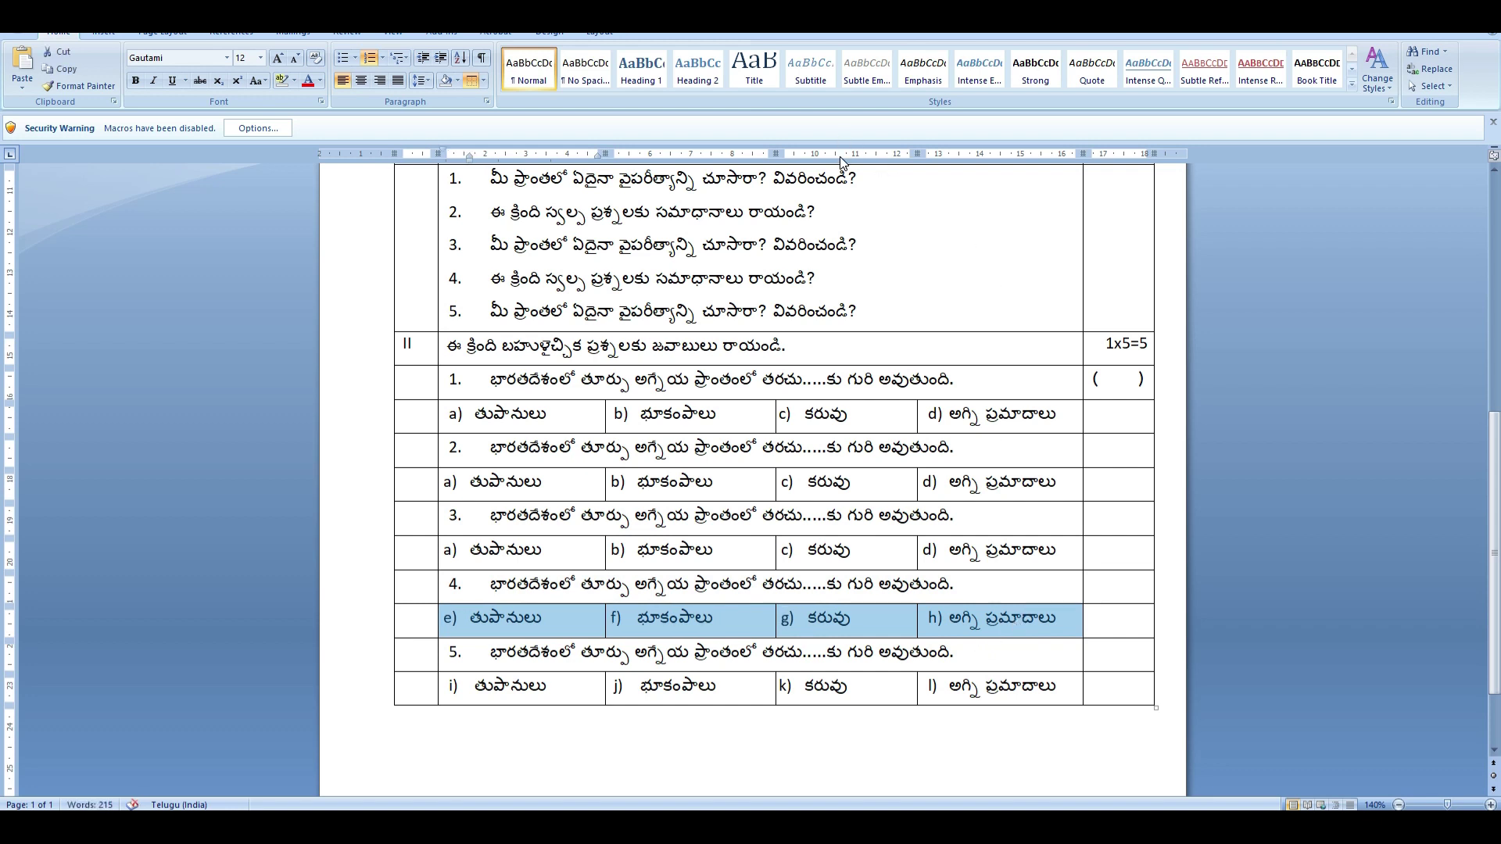
pyautogui.hotkey('ctrl', 'z')
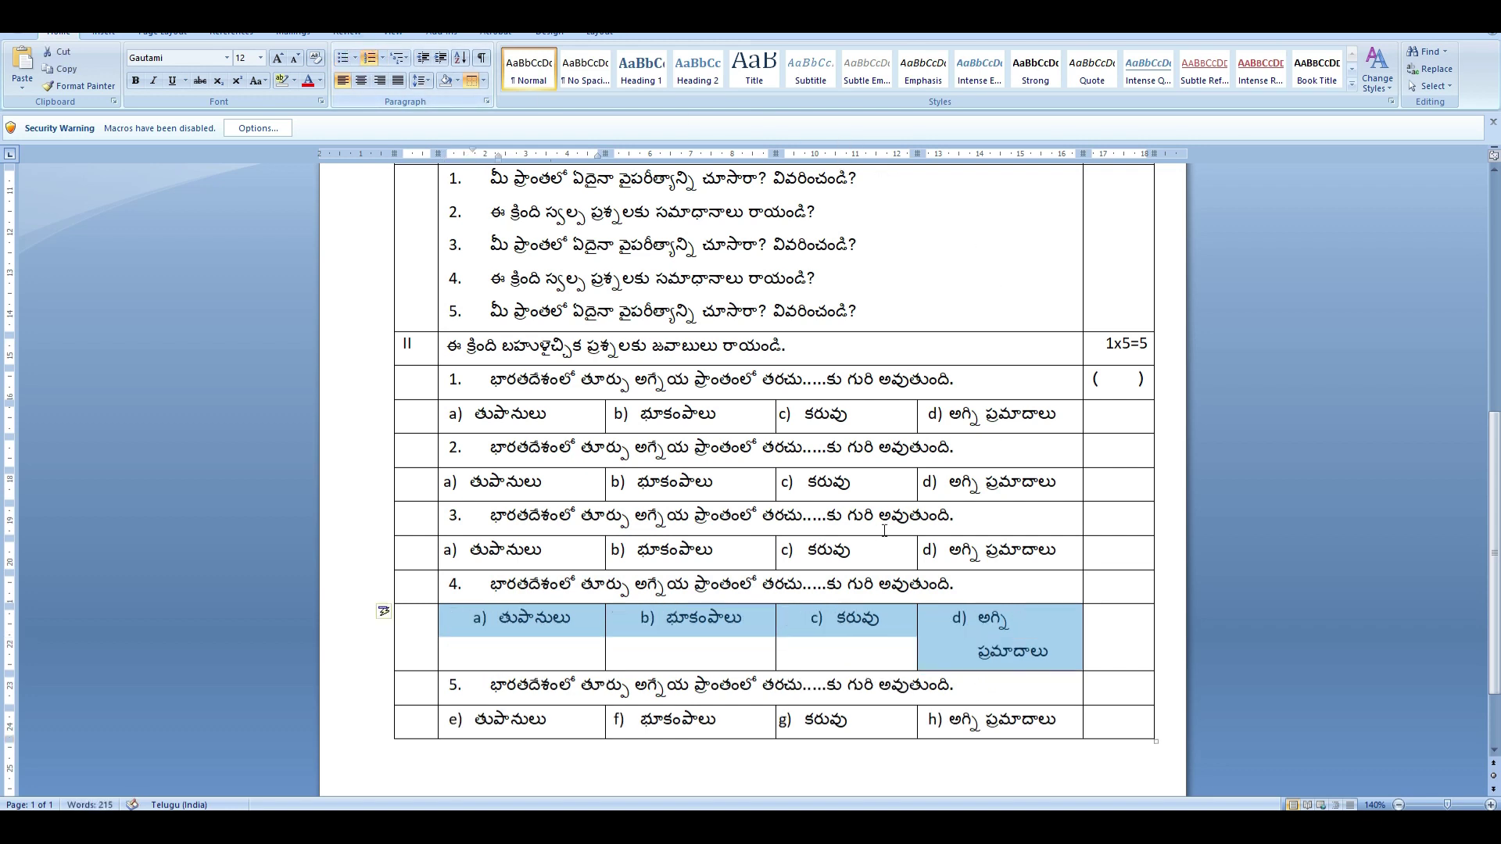
pyautogui.click(981, 622)
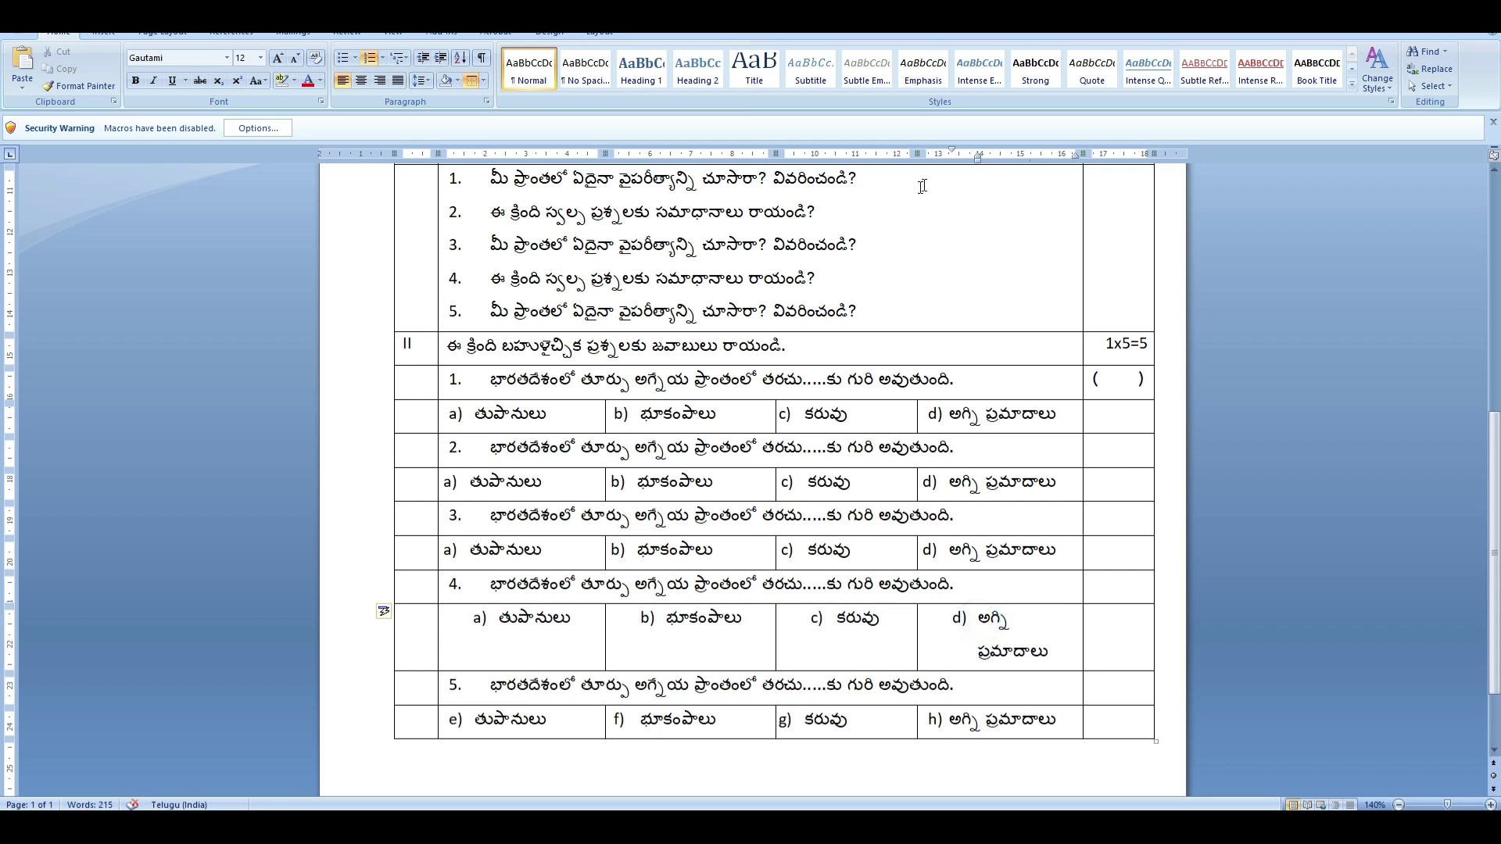
pyautogui.moveTo(977, 162); pyautogui.dragTo(948, 161)
pyautogui.click(854, 619)
pyautogui.hotkey('ctrl', 'q')
pyautogui.click(704, 625)
pyautogui.hotkey('ctrl', 'q')
pyautogui.click(544, 635)
pyautogui.hotkey('ctrl', 'q')
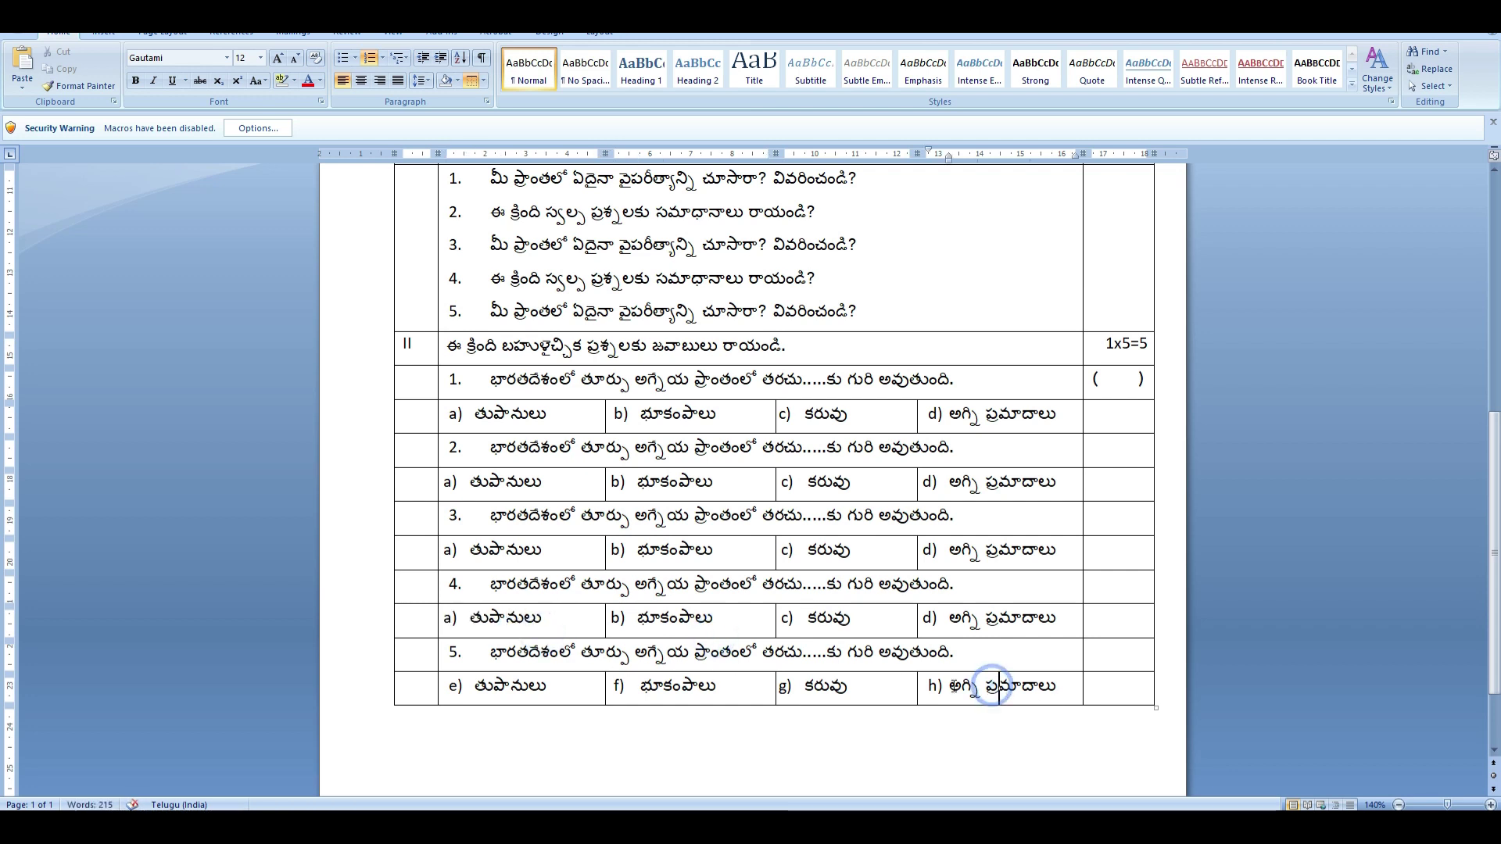
# Restart the lettering of question 5's options at a) and align their indents with the other option rows.
pyautogui.moveTo(999, 688); pyautogui.dragTo(479, 688)
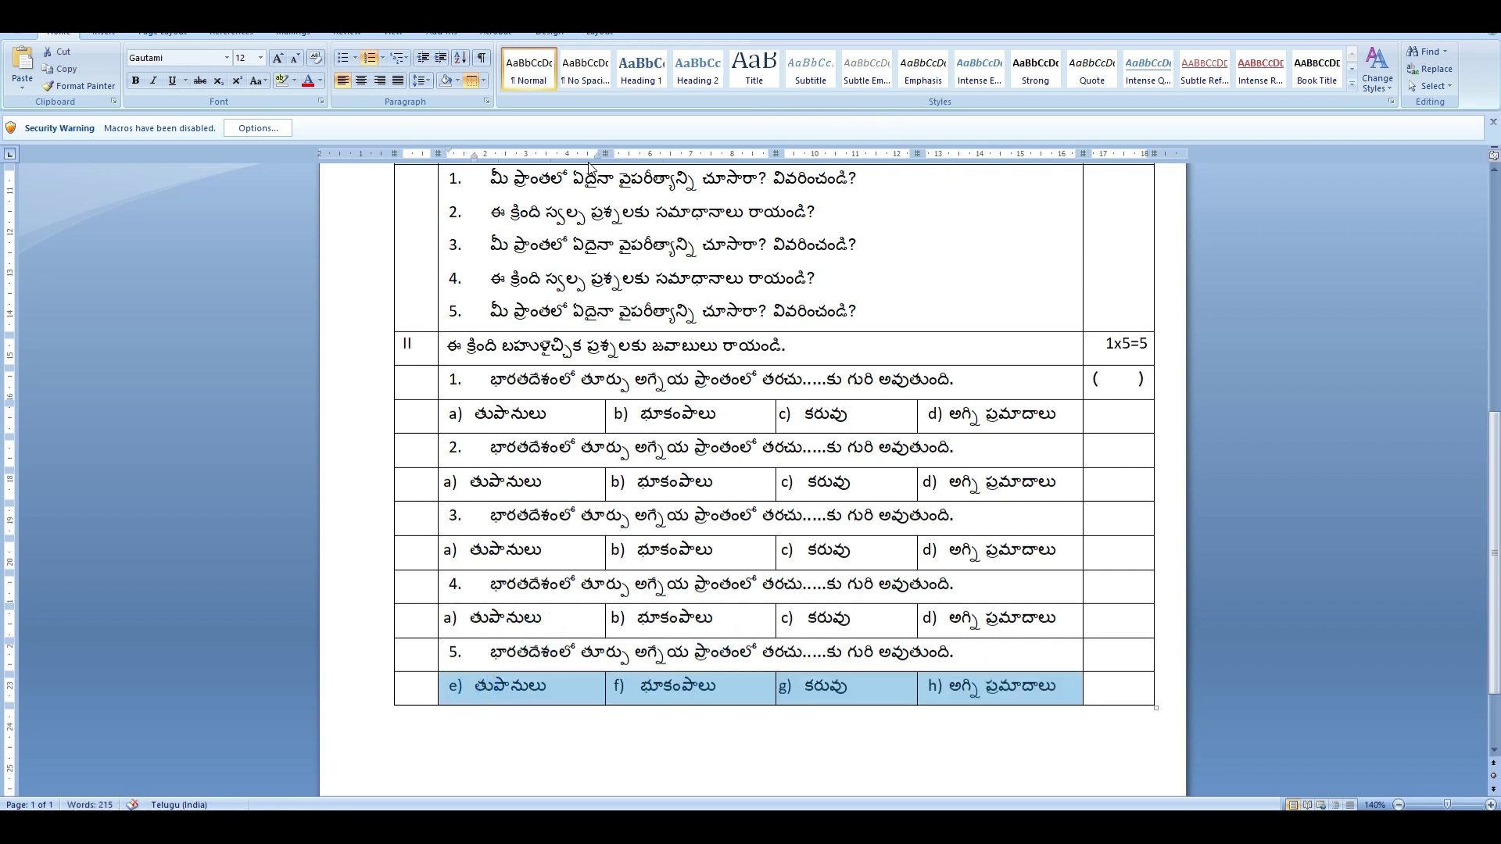
pyautogui.click(370, 57)
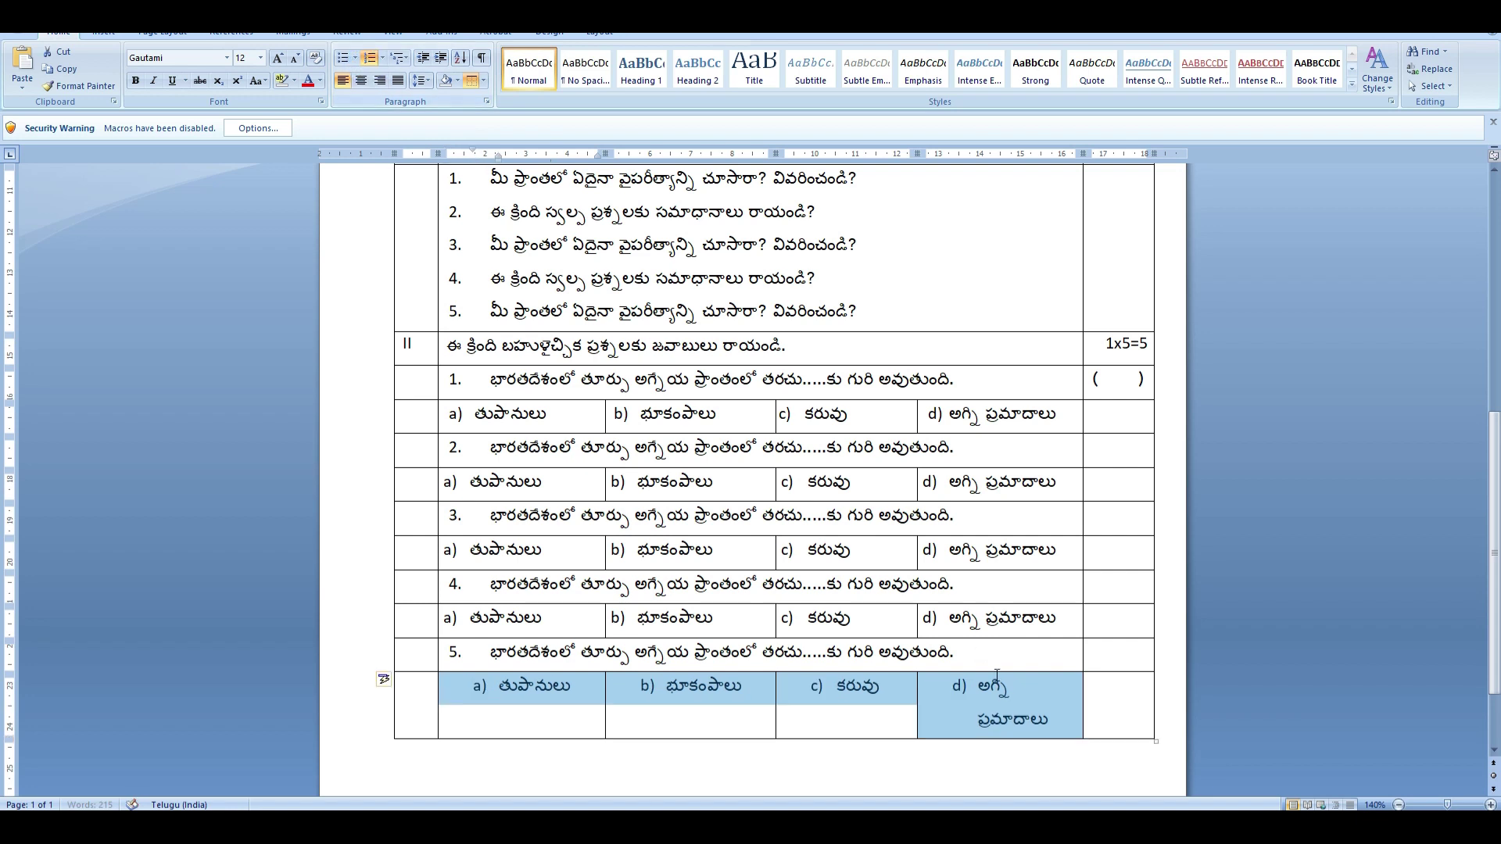
pyautogui.click(997, 698)
pyautogui.moveTo(976, 160); pyautogui.dragTo(948, 158)
pyautogui.click(858, 687)
pyautogui.click(703, 681)
pyautogui.click(552, 697)
pyautogui.hotkey('ctrl', 'q')
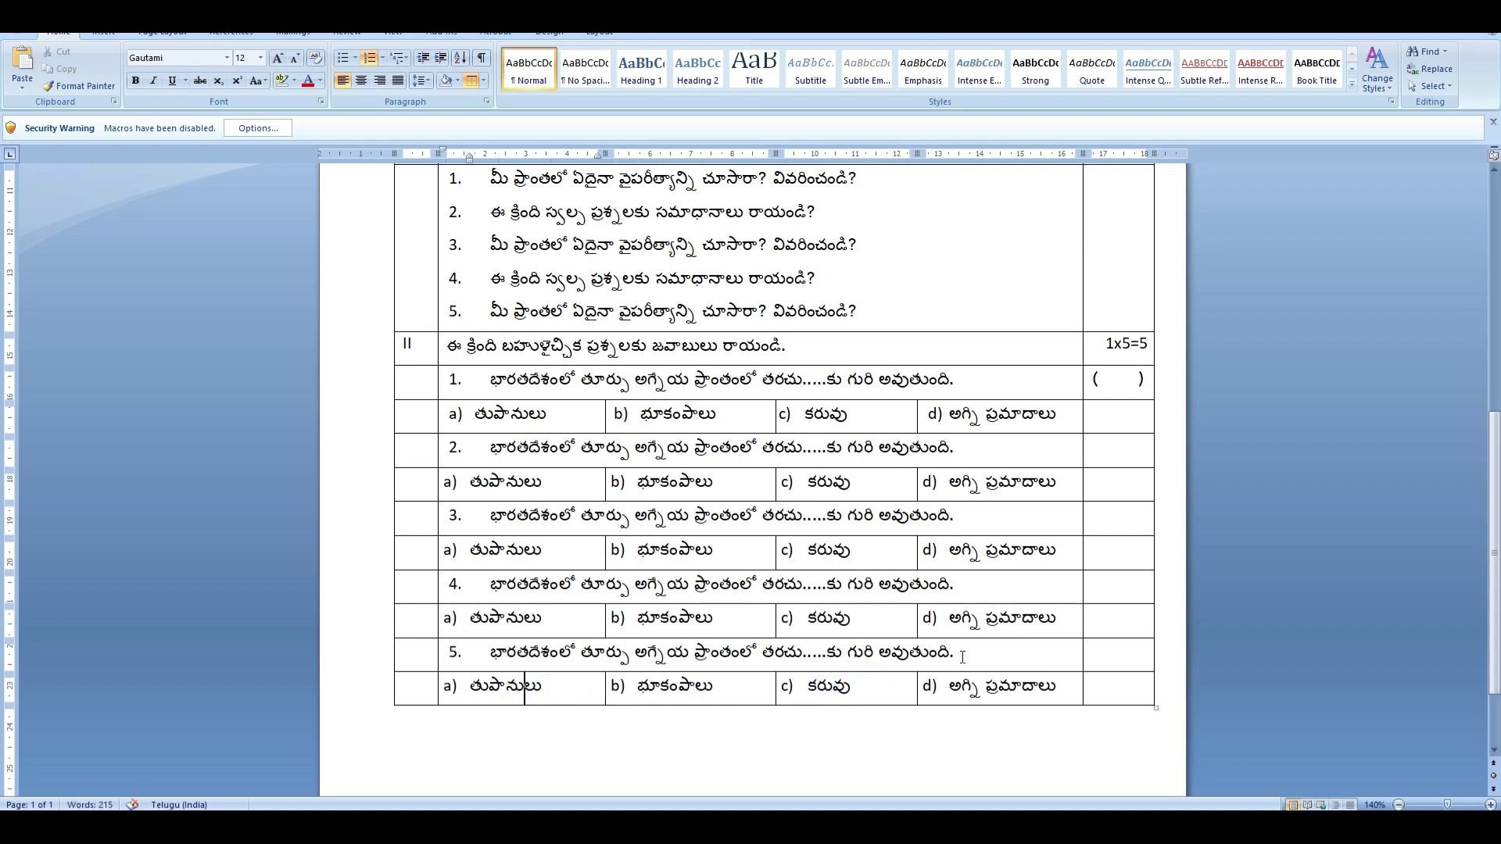
# Try to narrow the question column by moving its border with the marks column inward, and undo the change.
pyautogui.scroll(6, 873, 514)
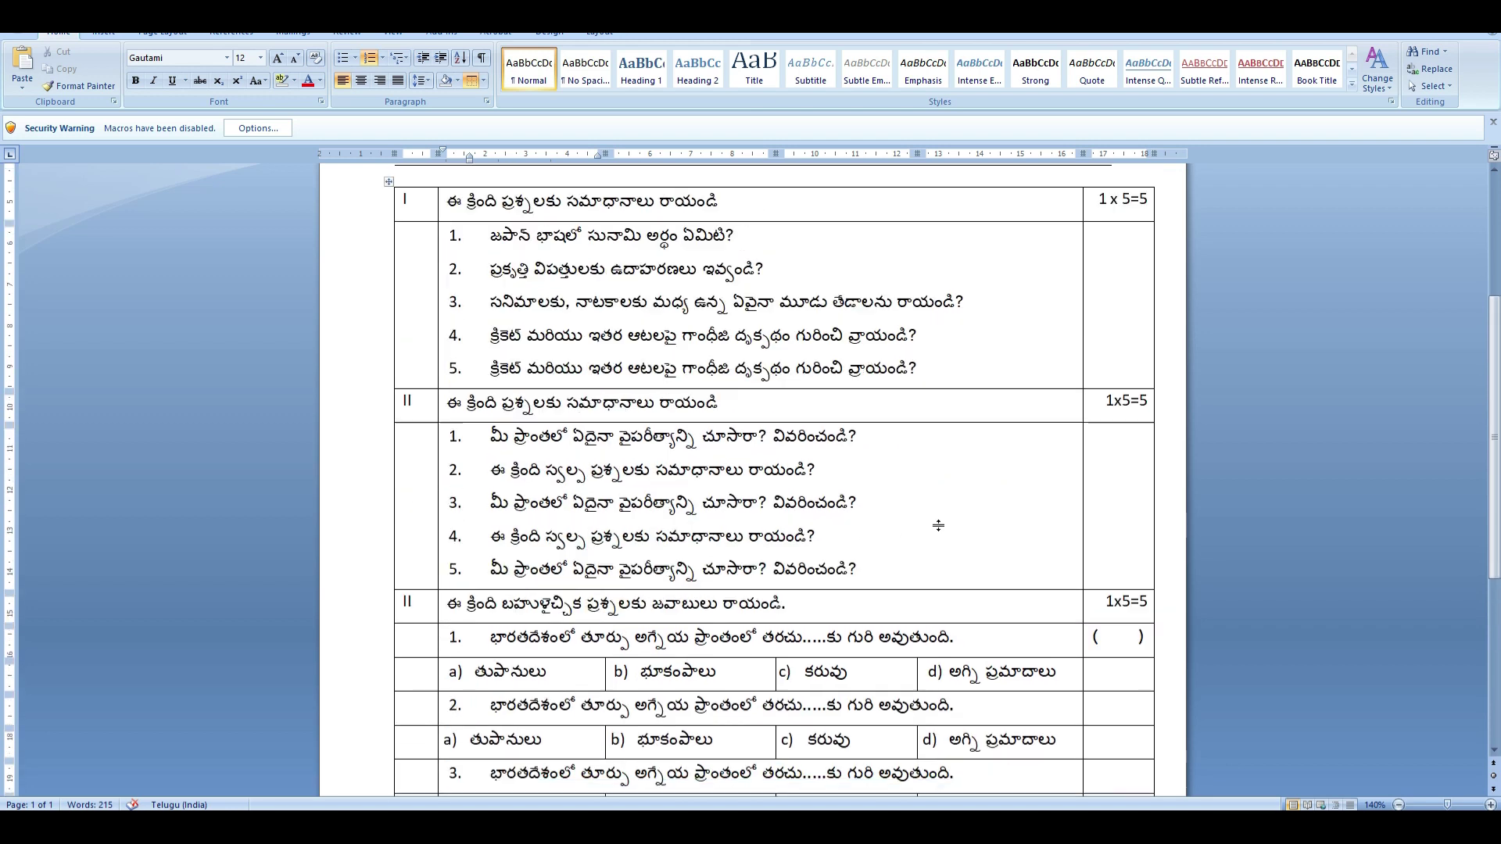
pyautogui.scroll(-1, 1068, 352)
pyautogui.click(1068, 297)
pyautogui.moveTo(1053, 160); pyautogui.dragTo(1061, 159)
pyautogui.scroll(-4, 892, 552)
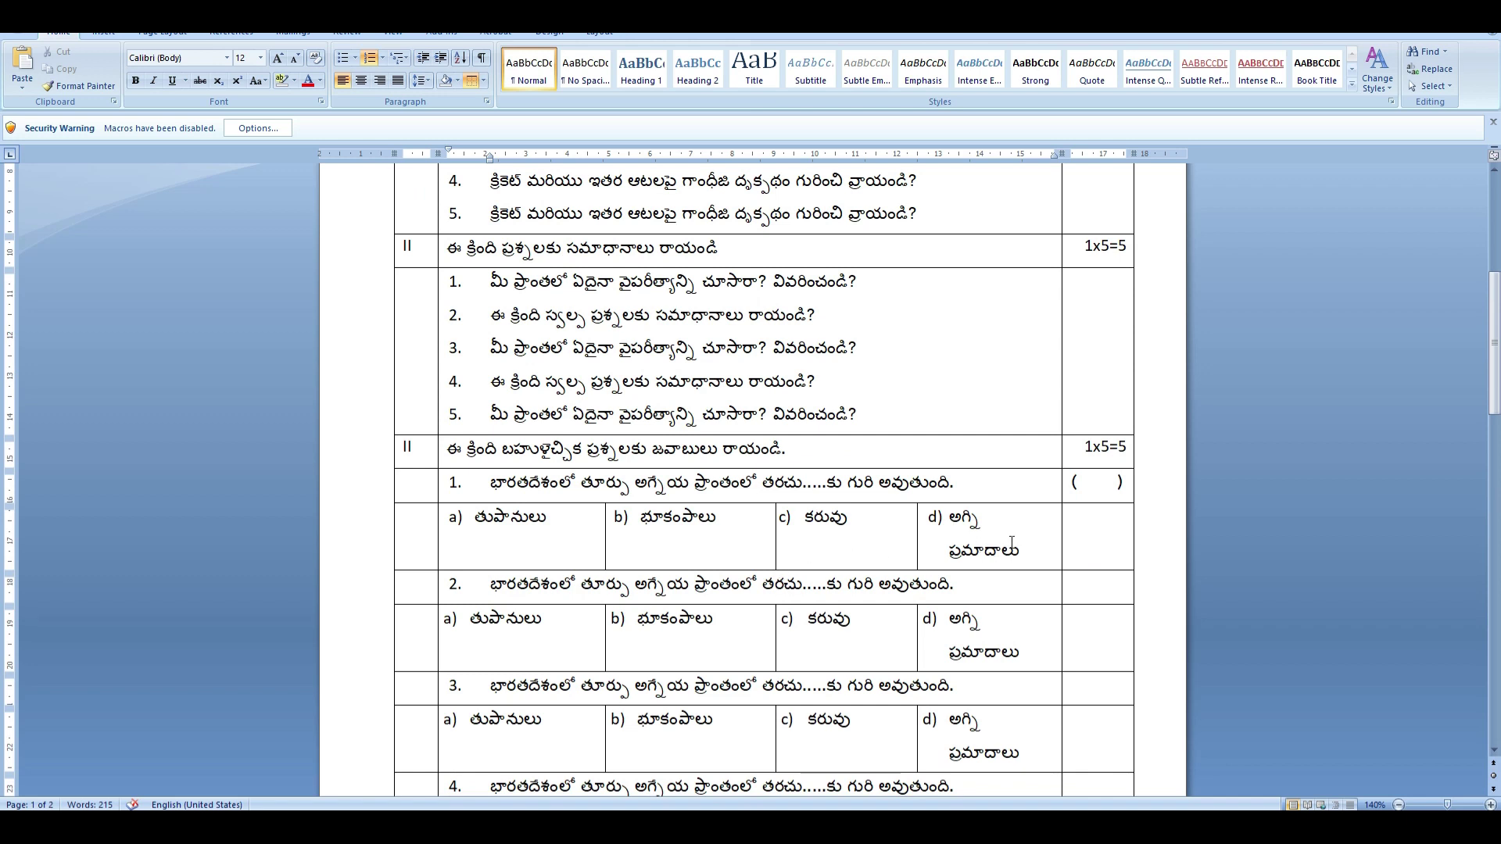
pyautogui.hotkey('ctrl', 'z')
# Renumber the multiple-choice section as III.
pyautogui.scroll(3, 1031, 539)
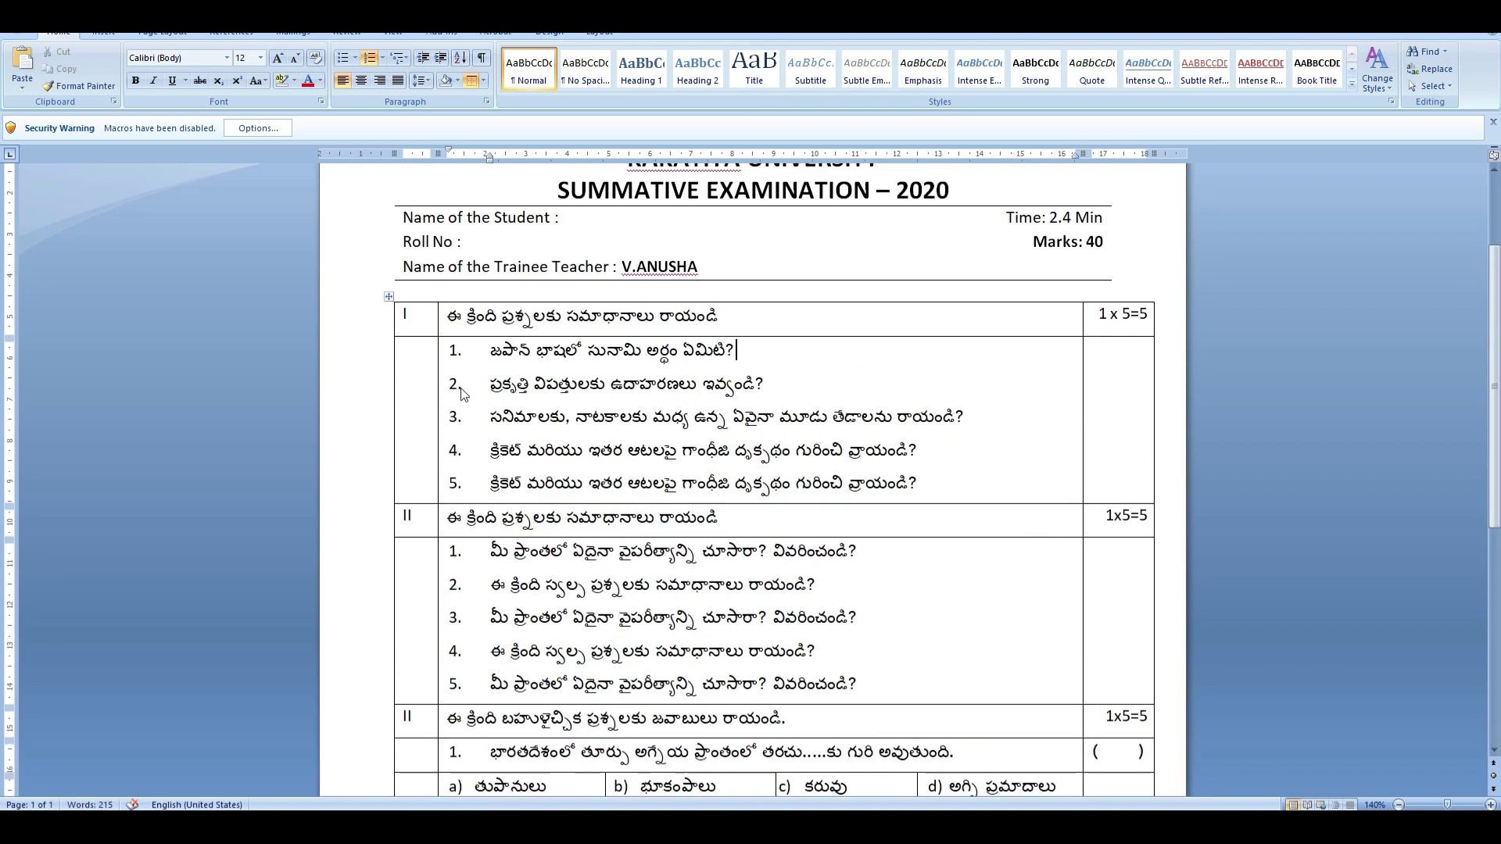
pyautogui.scroll(-4, 1058, 422)
pyautogui.scroll(-4, 914, 428)
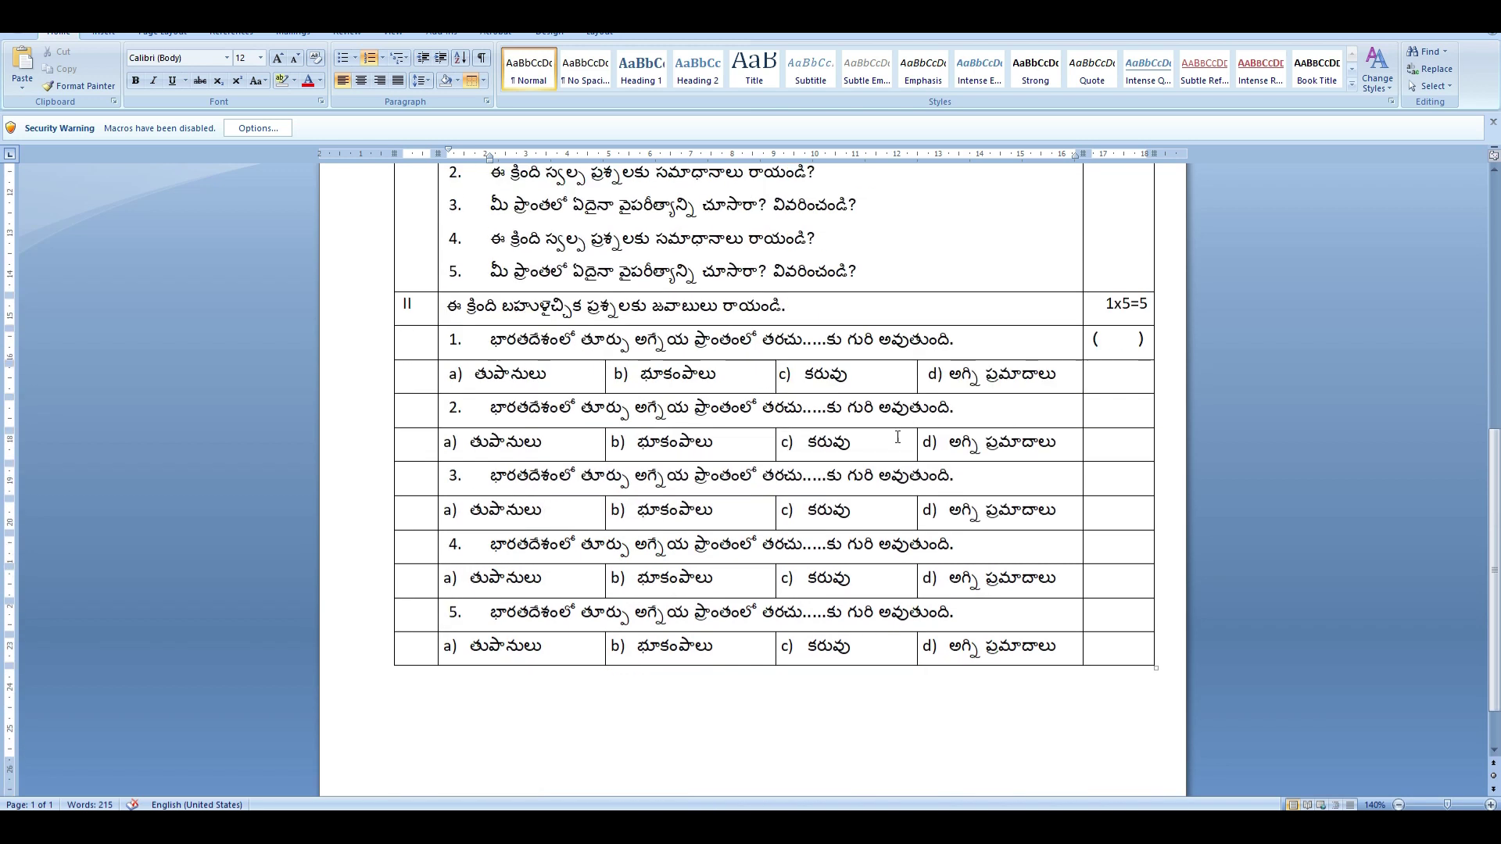
pyautogui.scroll(3, 801, 450)
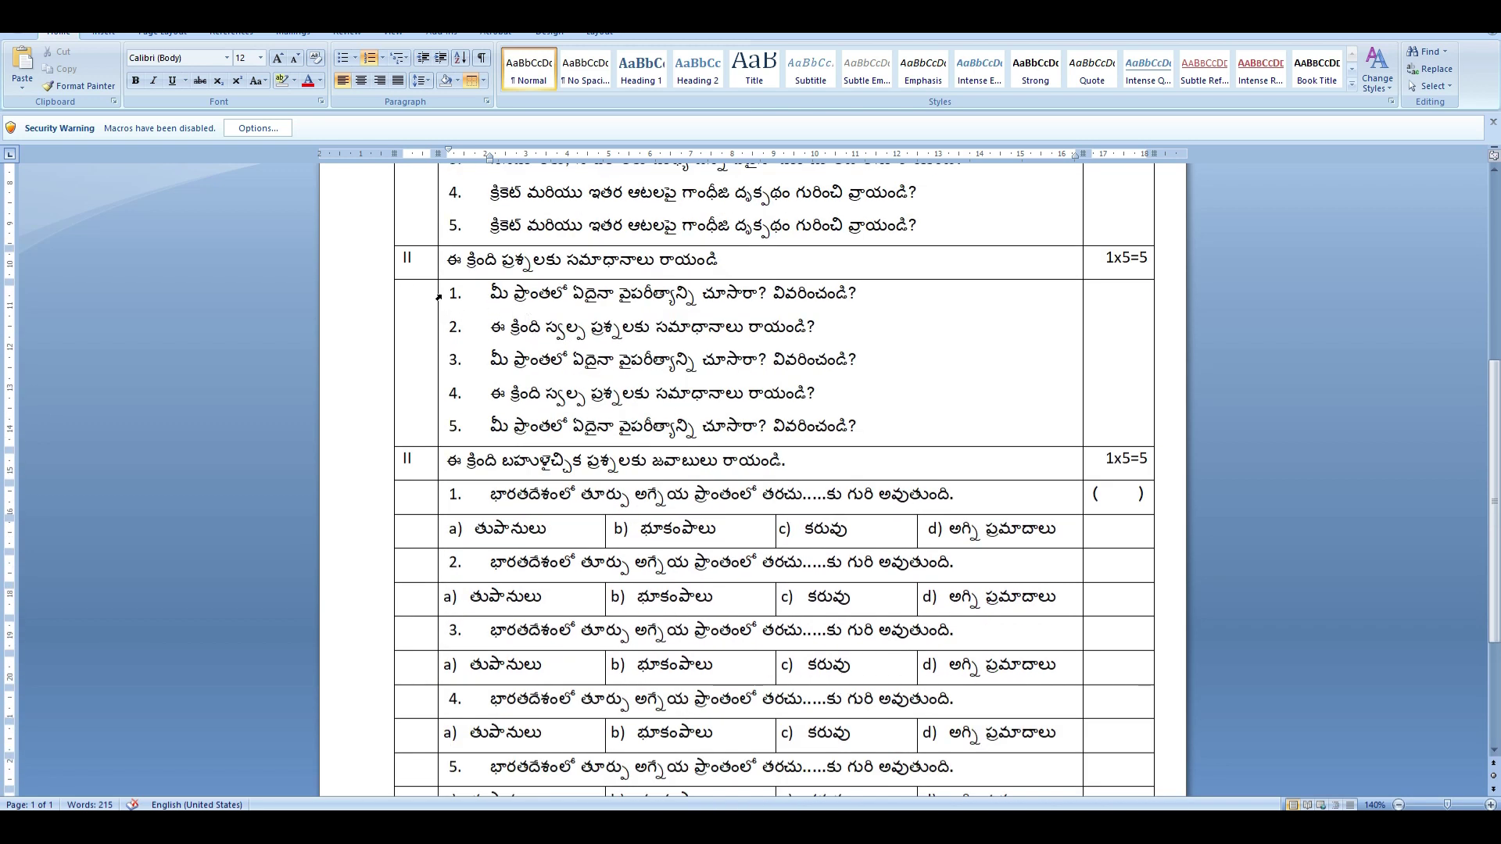
pyautogui.scroll(3, 414, 240)
pyautogui.scroll(-3, 415, 502)
pyautogui.scroll(-3, 417, 459)
# Add three more rows at the end of the table, below question 5's options.
pyautogui.click(1104, 635)
pyautogui.press('Tab')
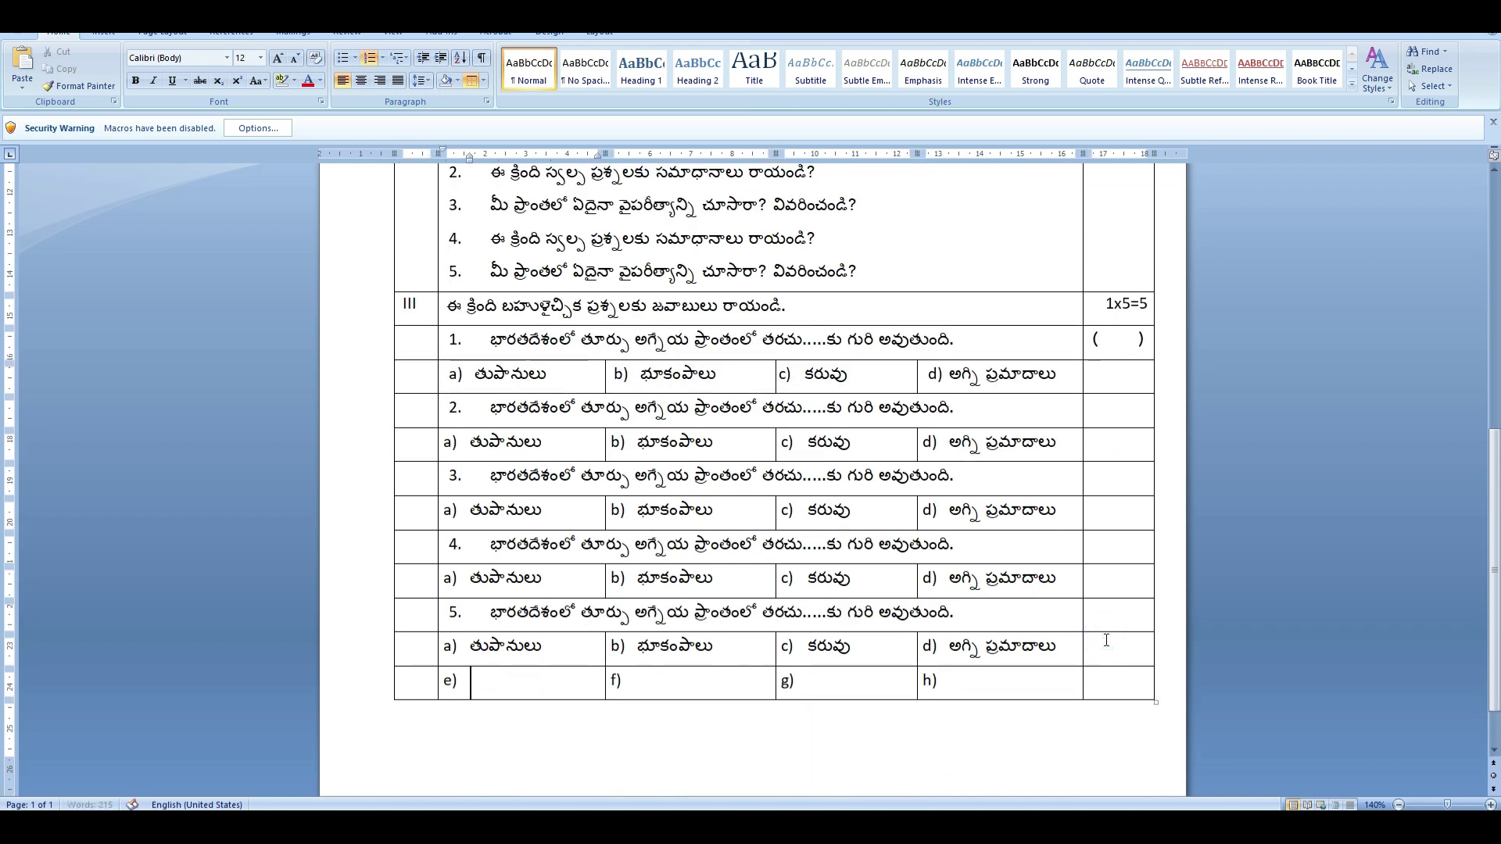
pyautogui.press('Tab')
pyautogui.press('Tab')
pyautogui.press('Tab')
pyautogui.press('Tab')
pyautogui.press('Tab')
pyautogui.press('Tab')
pyautogui.press('Tab')
pyautogui.press('Tab')
pyautogui.press('Tab')
# Remove the automatic lettering from the three new empty rows at the end of the table.
pyautogui.scroll(11, 759, 641)
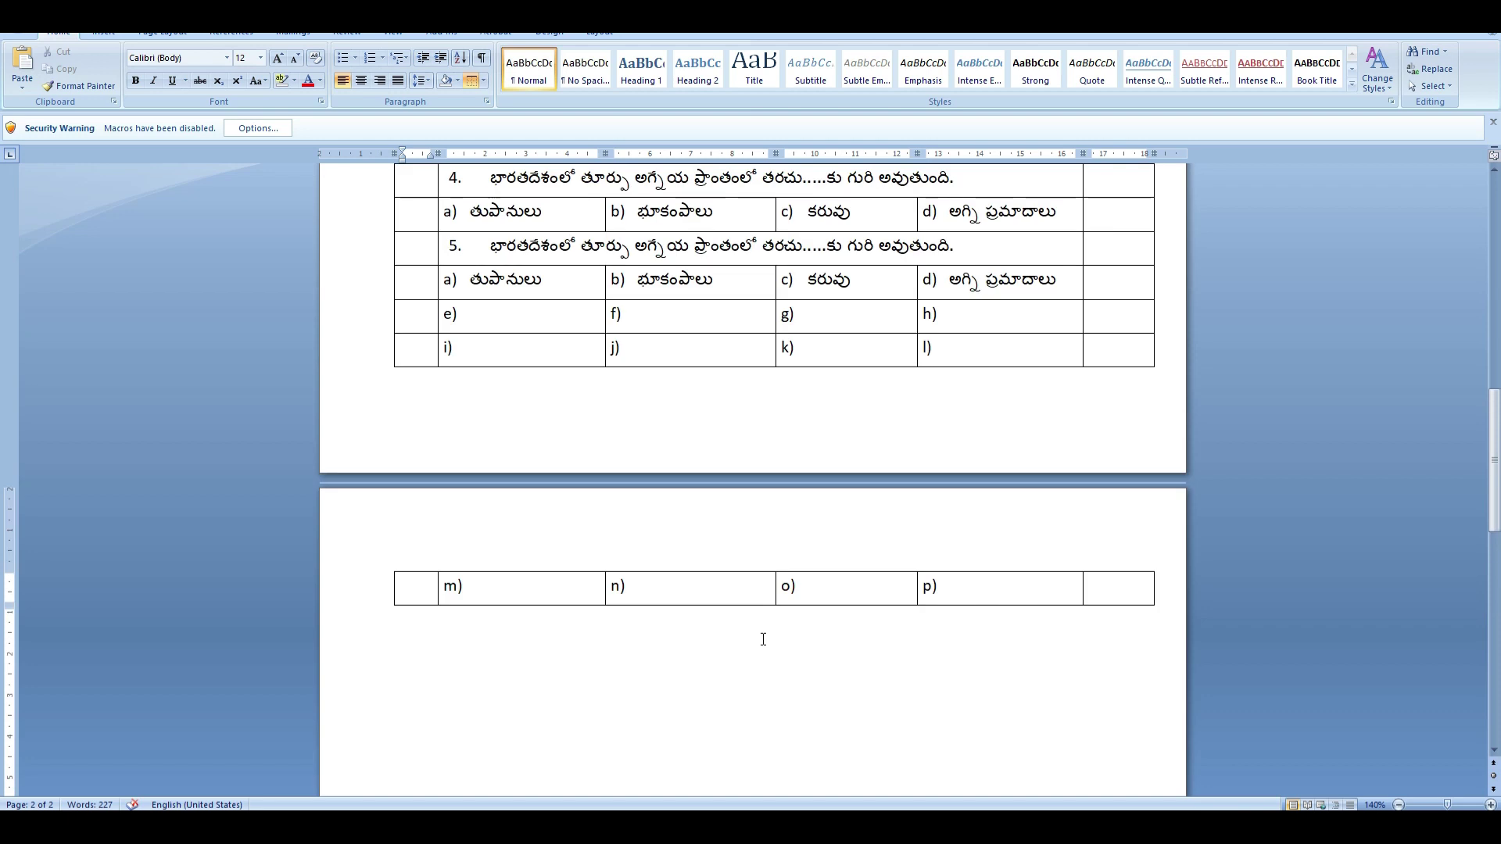
pyautogui.click(421, 515)
pyautogui.scroll(-4, 1119, 690)
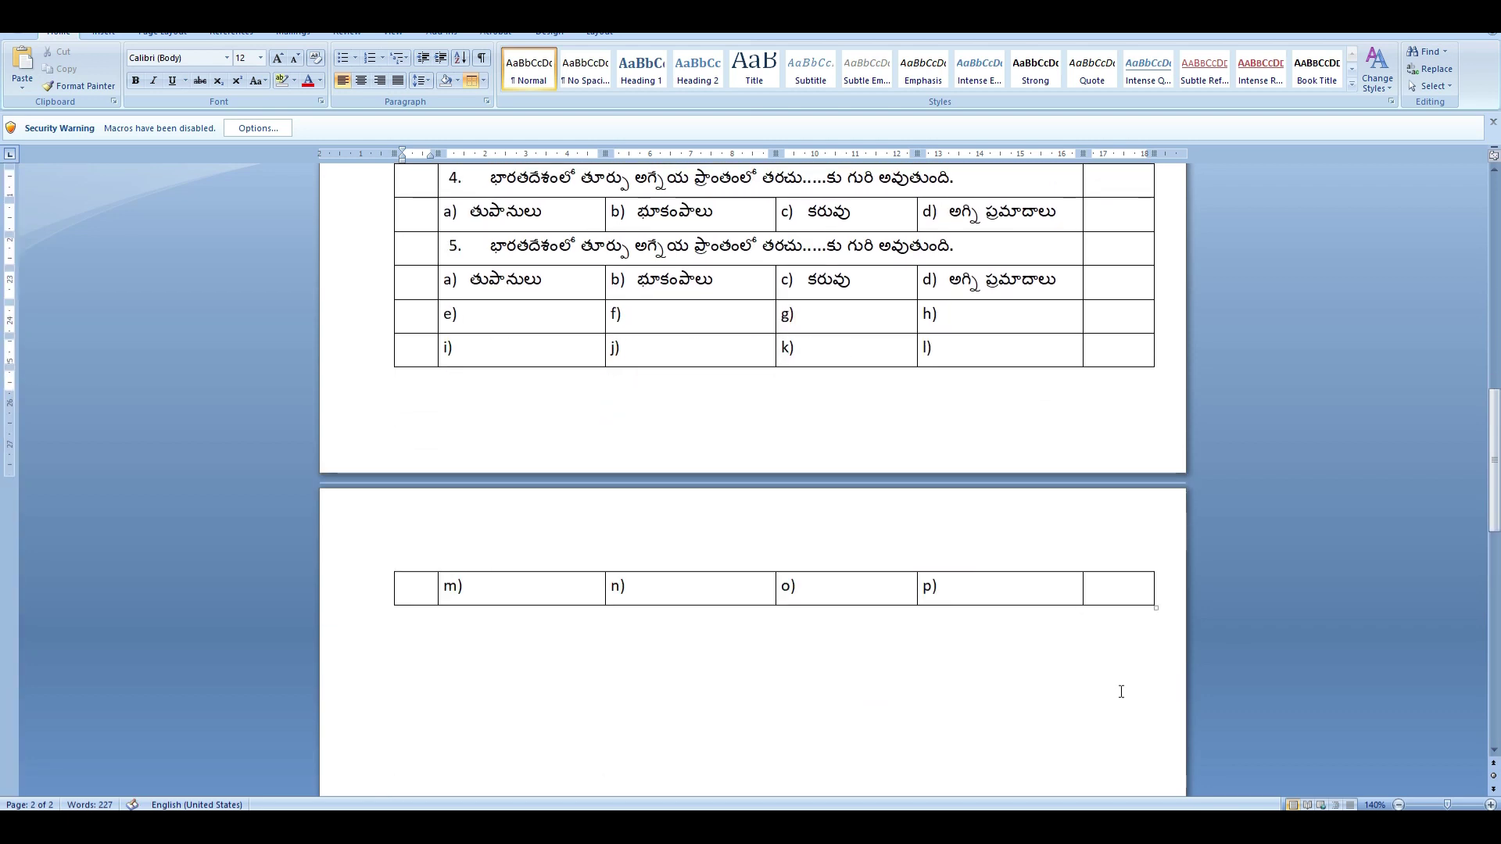
pyautogui.keyDown('shift'); pyautogui.click(1126, 604); pyautogui.keyUp('shift')
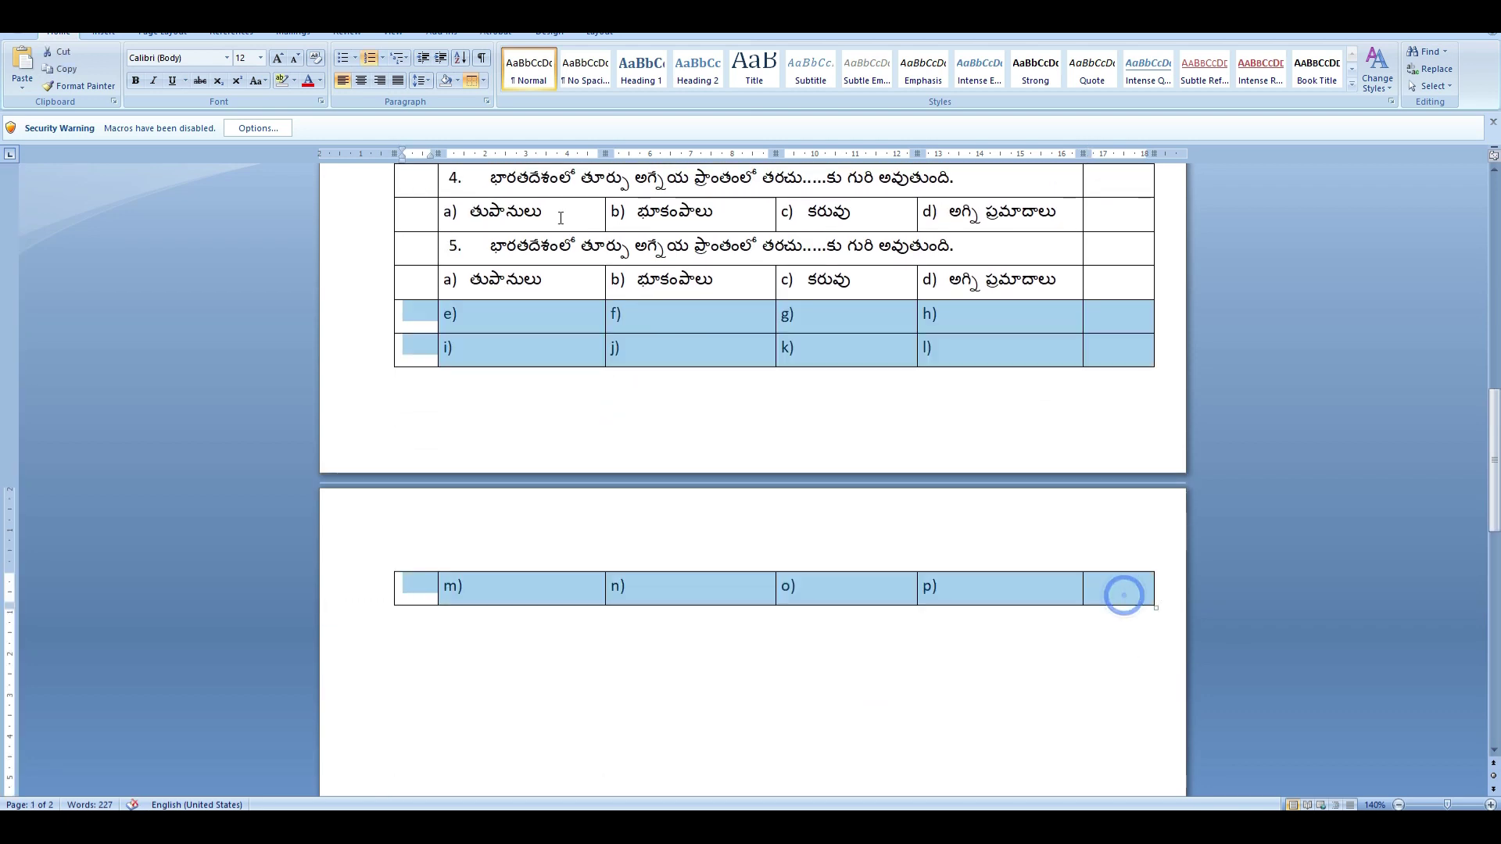
pyautogui.click(367, 59)
# Copy section I's heading and question rows into the empty row directly below question 5's options.
pyautogui.scroll(6, 666, 344)
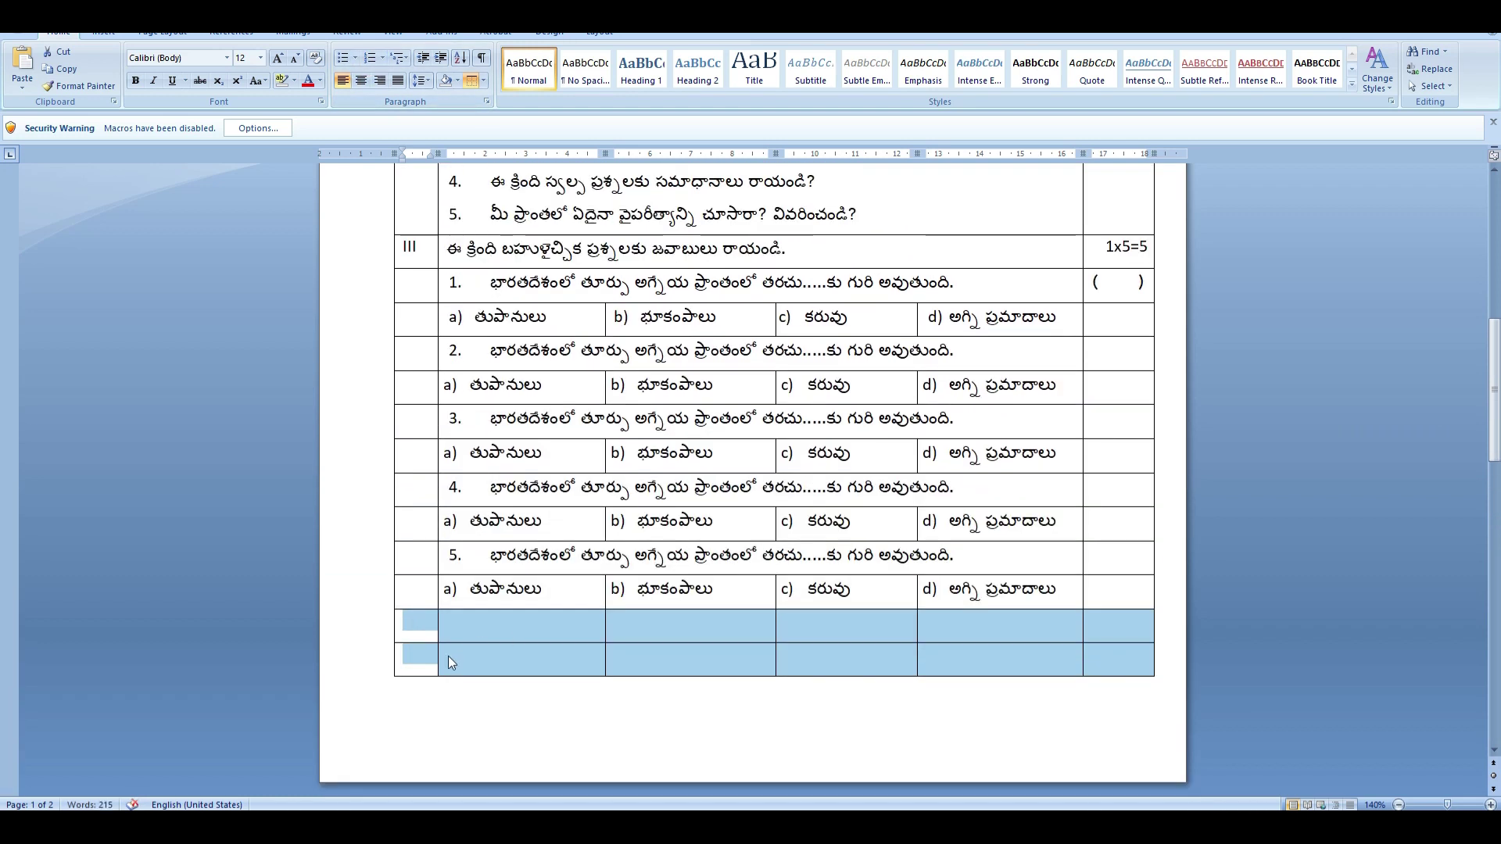
pyautogui.scroll(4, 435, 636)
pyautogui.scroll(3, 684, 645)
pyautogui.scroll(-9, 661, 590)
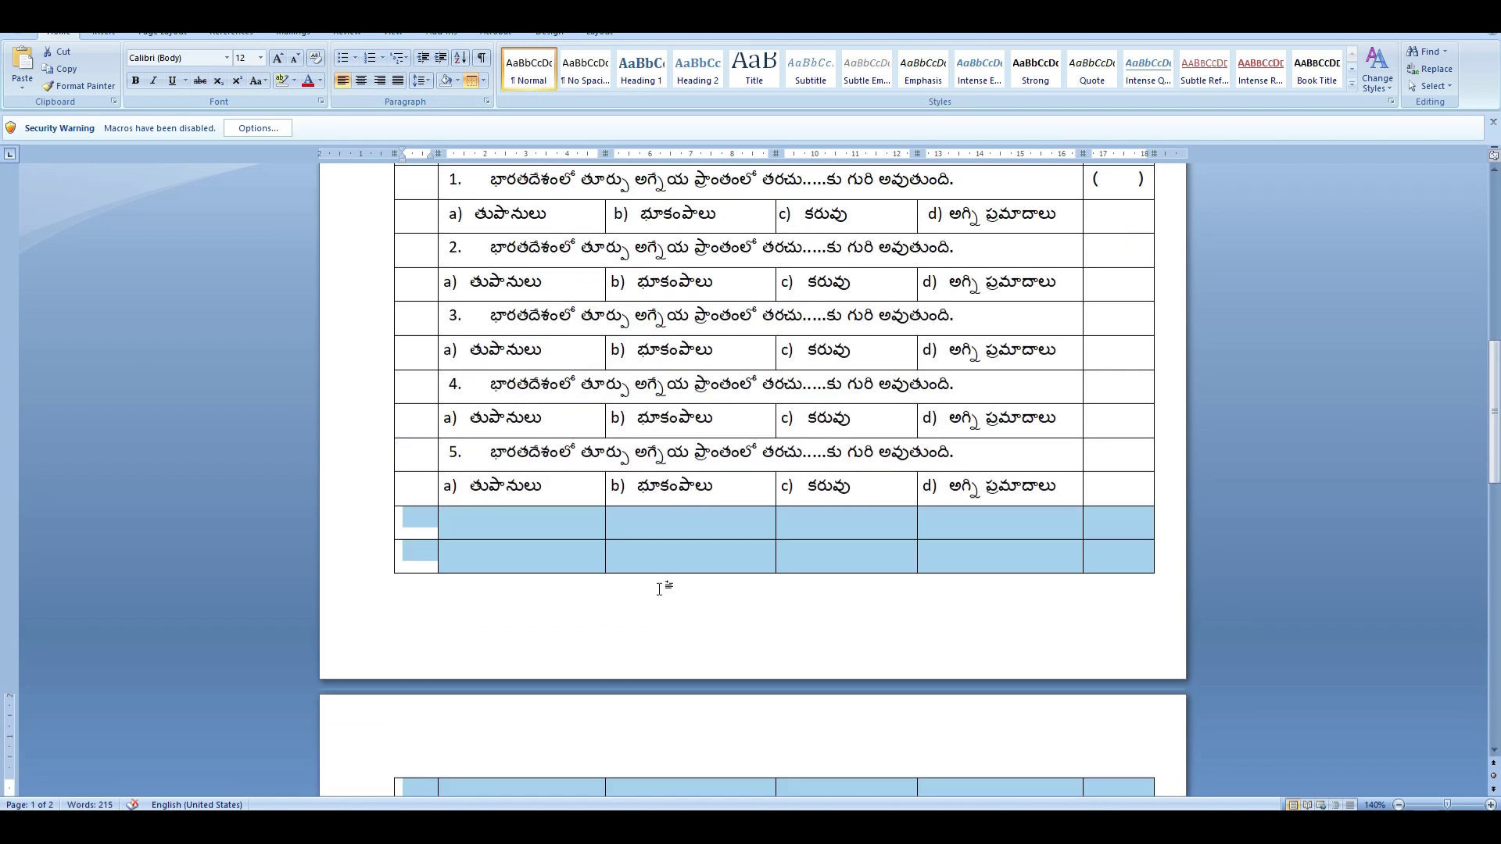
pyautogui.scroll(8, 660, 589)
pyautogui.scroll(3, 631, 353)
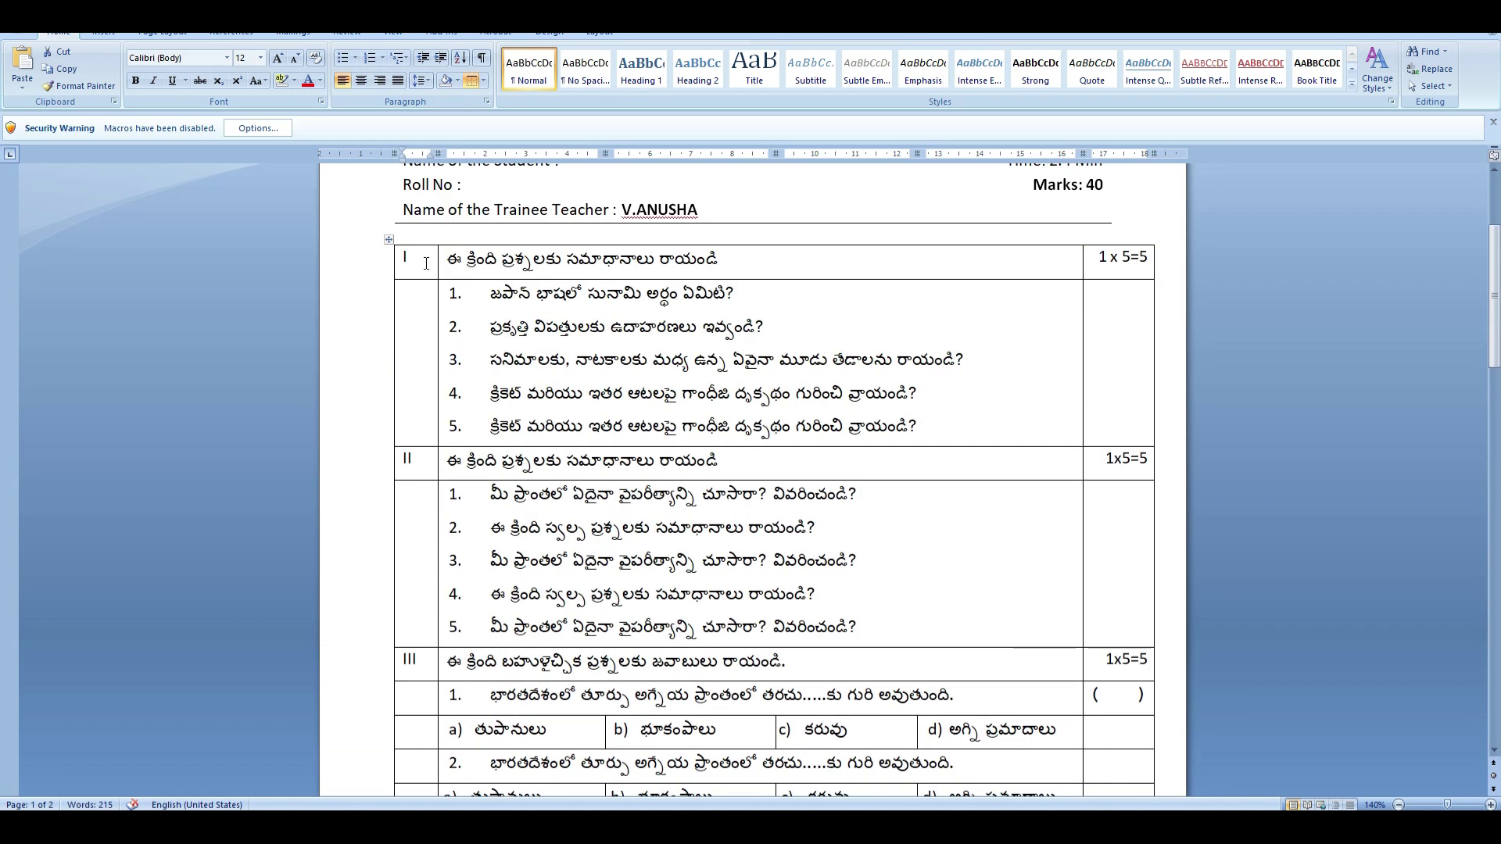
pyautogui.moveTo(426, 263); pyautogui.dragTo(782, 429)
pyautogui.scroll(-9, 630, 547)
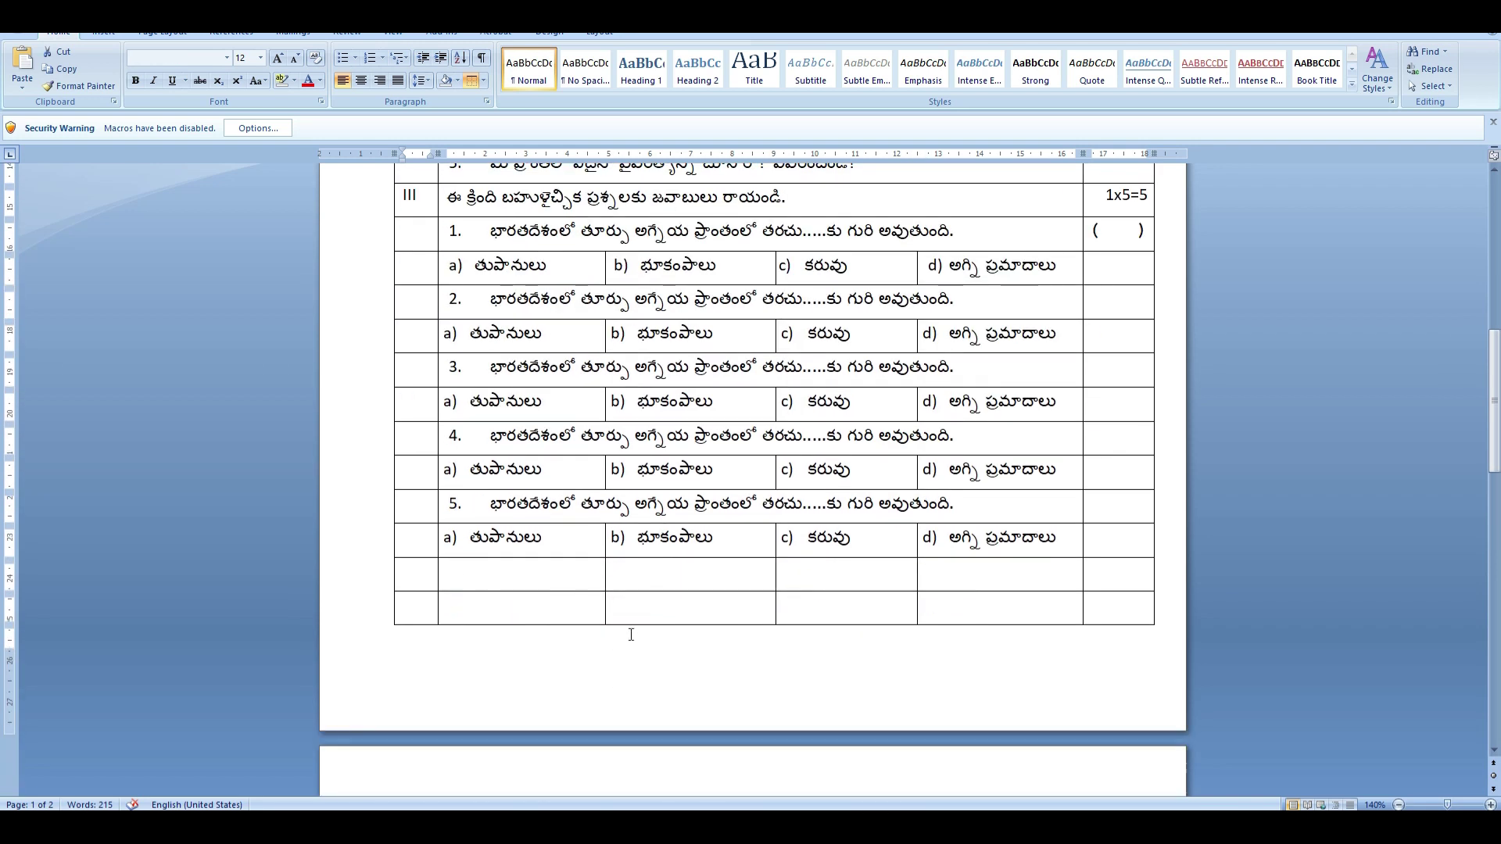
pyautogui.click(410, 576)
pyautogui.write('I\tఈ క్రింది ప్రశ్నలకు సమాధానాలు రాయండి')
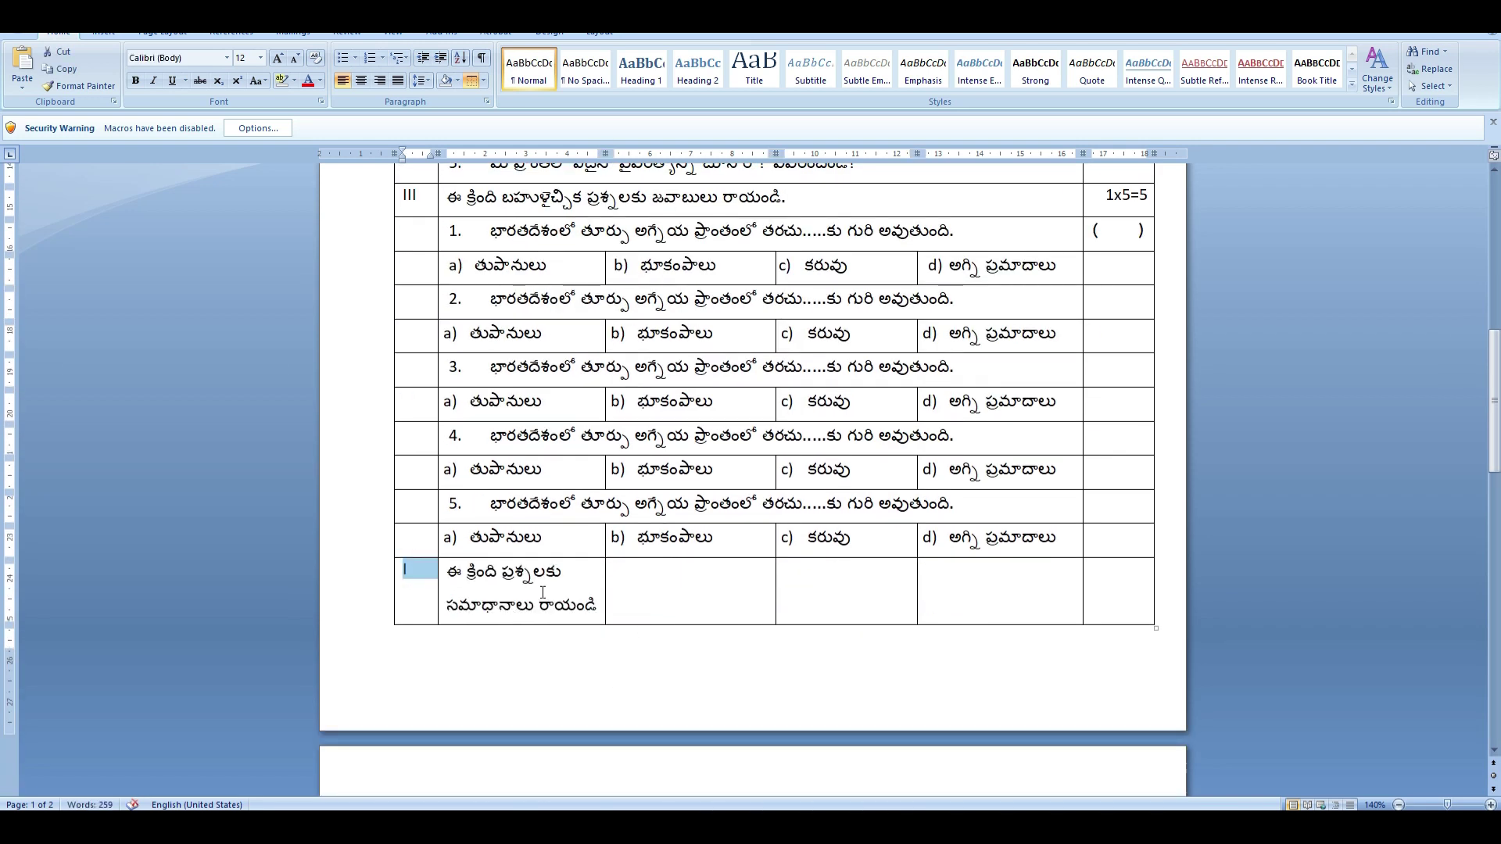
# Merge the four question-column cells in both rows of the pasted section and number the section IV.
pyautogui.scroll(-9, 543, 593)
pyautogui.keyDown('shift'); pyautogui.click(1039, 553); pyautogui.keyUp('shift')
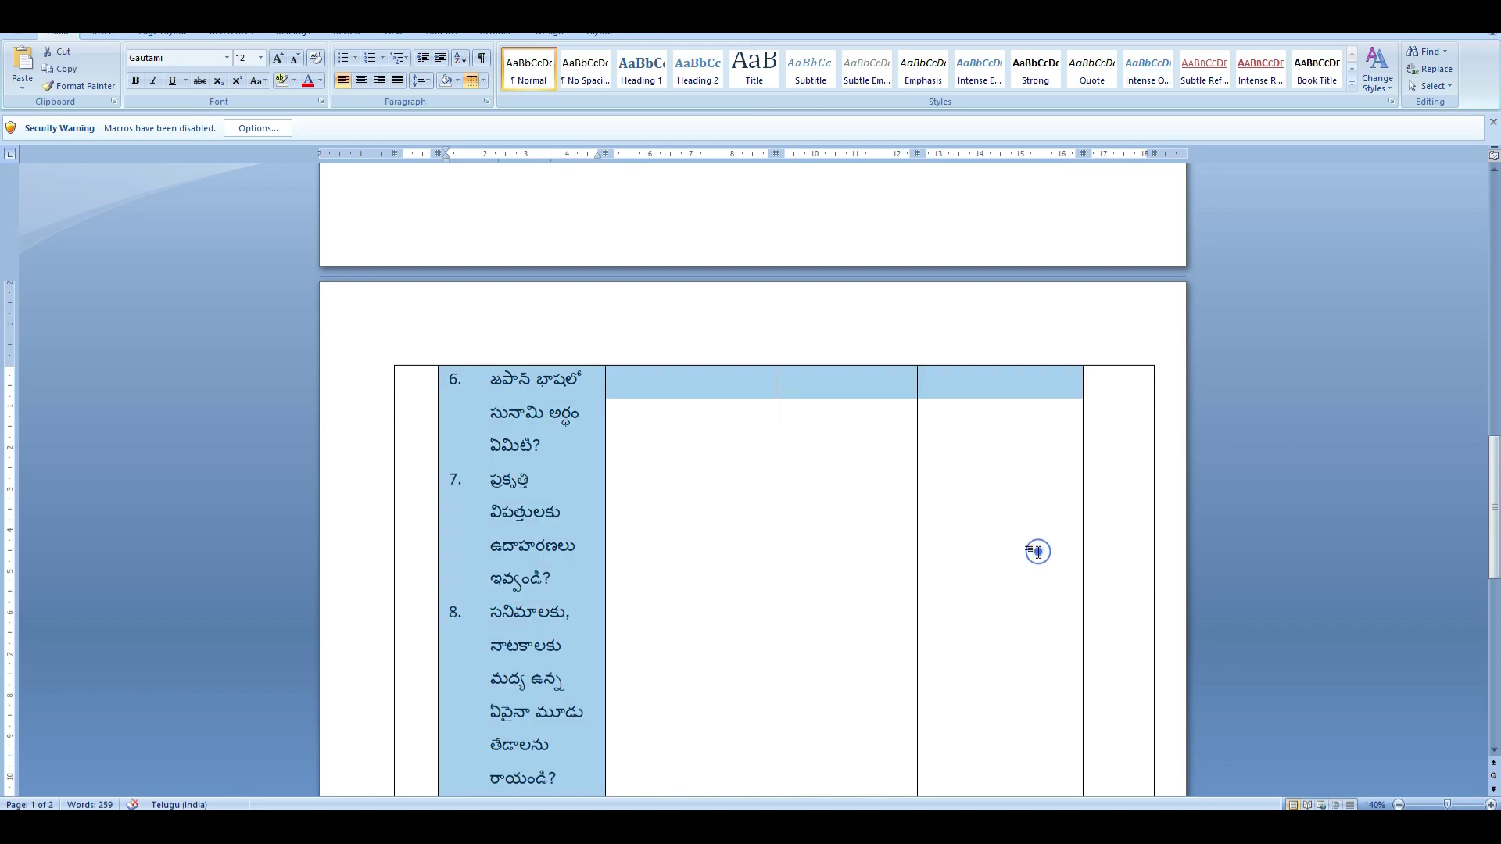
pyautogui.rightClick(529, 466)
pyautogui.click(618, 578)
pyautogui.scroll(5, 984, 539)
pyautogui.scroll(-3, 618, 388)
pyautogui.click(430, 365)
pyautogui.scroll(3, 430, 366)
pyautogui.write('IV')
# Paste the same heading and question rows again into the last empty row, below section IV.
pyautogui.scroll(-4, 579, 451)
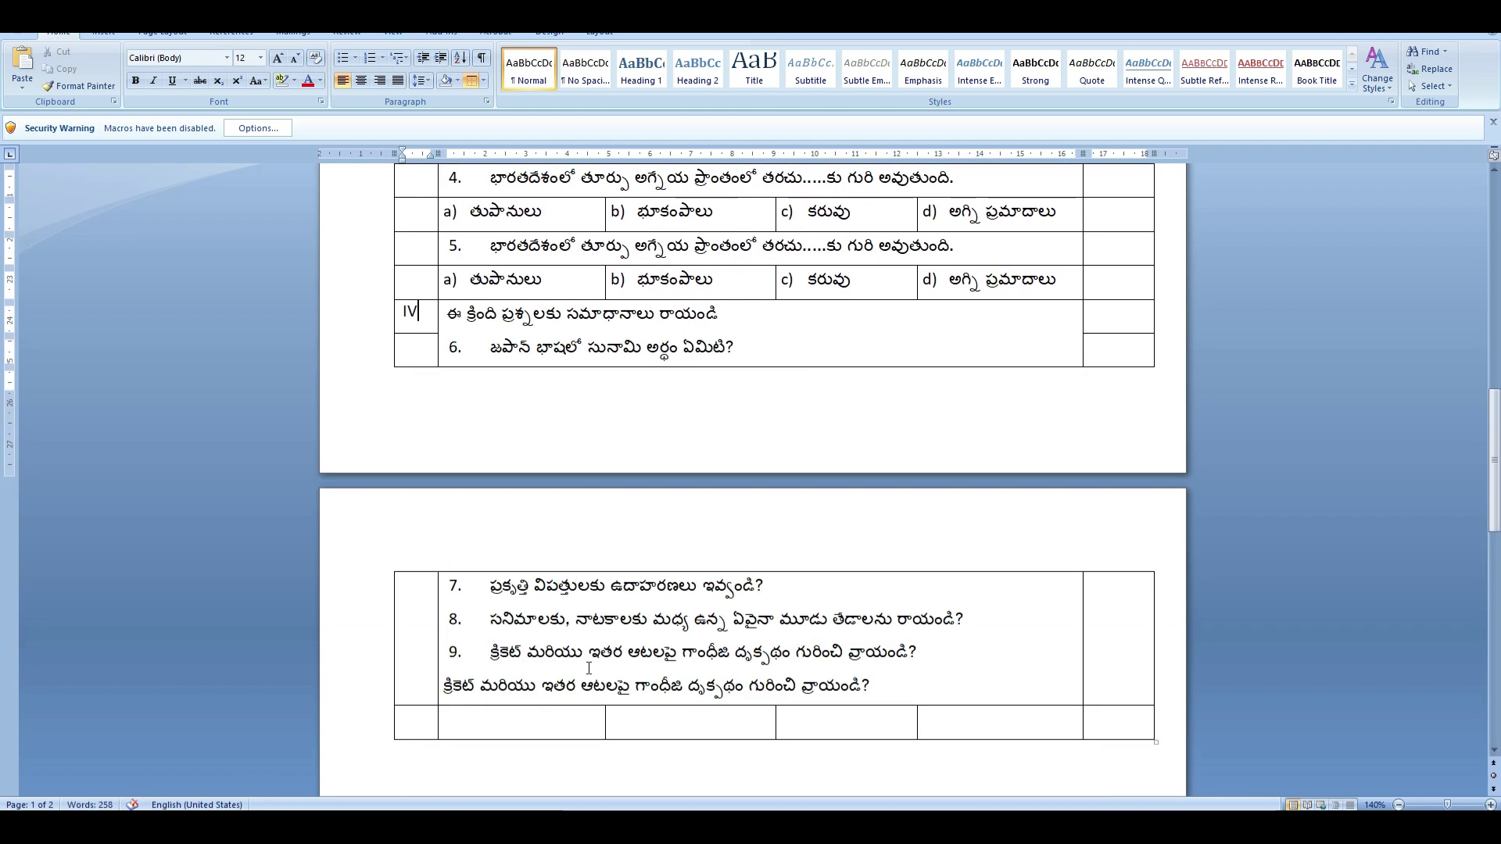
pyautogui.scroll(-3, 436, 569)
pyautogui.click(426, 566)
pyautogui.hotkey('ctrl', 'v')
pyautogui.scroll(-2, 439, 532)
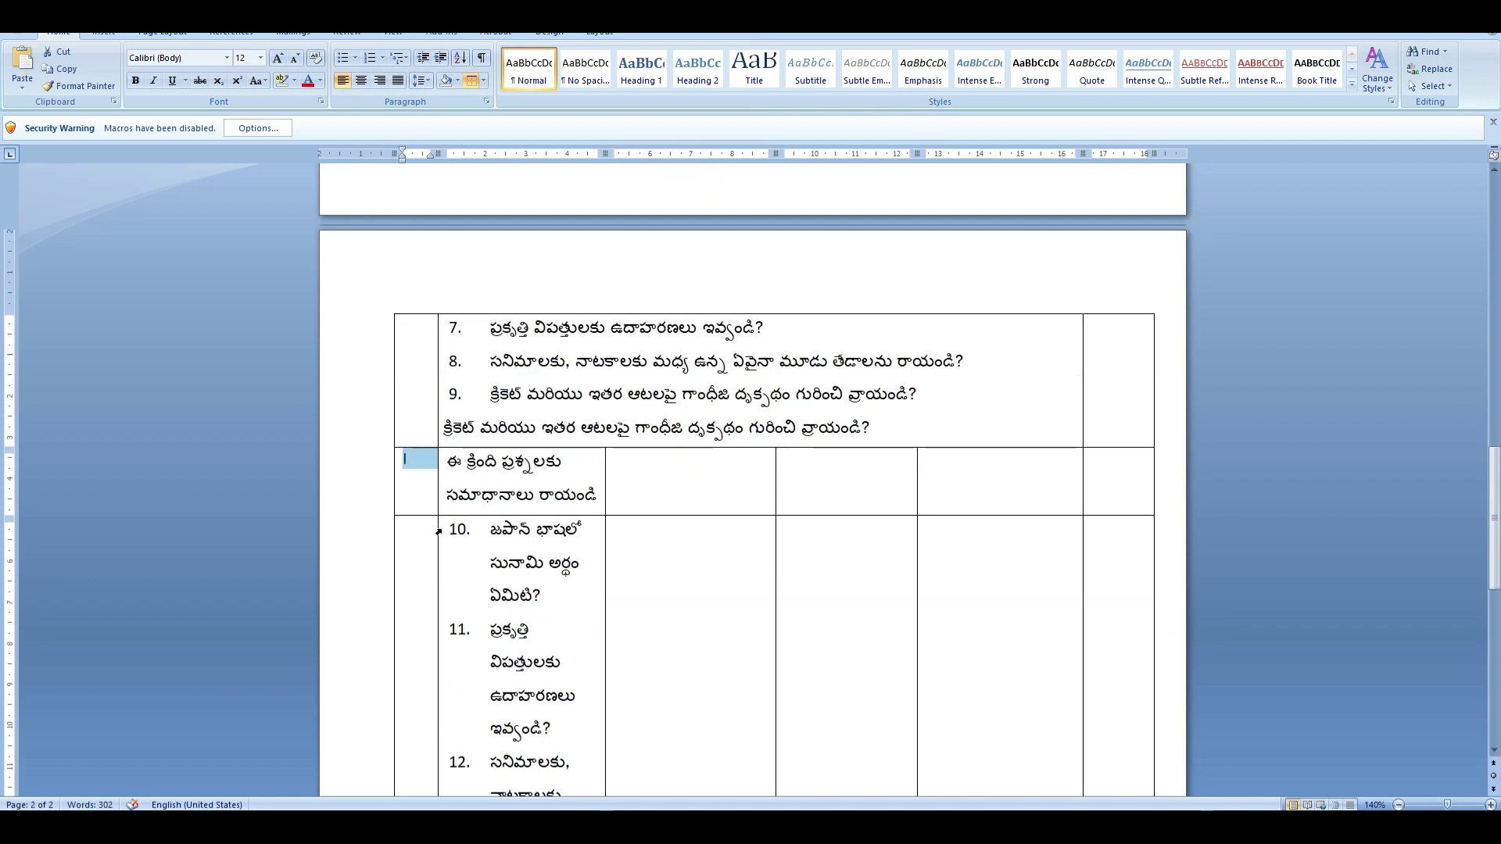
# Merge the four question-column cells in both rows of the last pasted section and number it V.
pyautogui.moveTo(480, 489); pyautogui.dragTo(951, 502)
pyautogui.rightClick(955, 504)
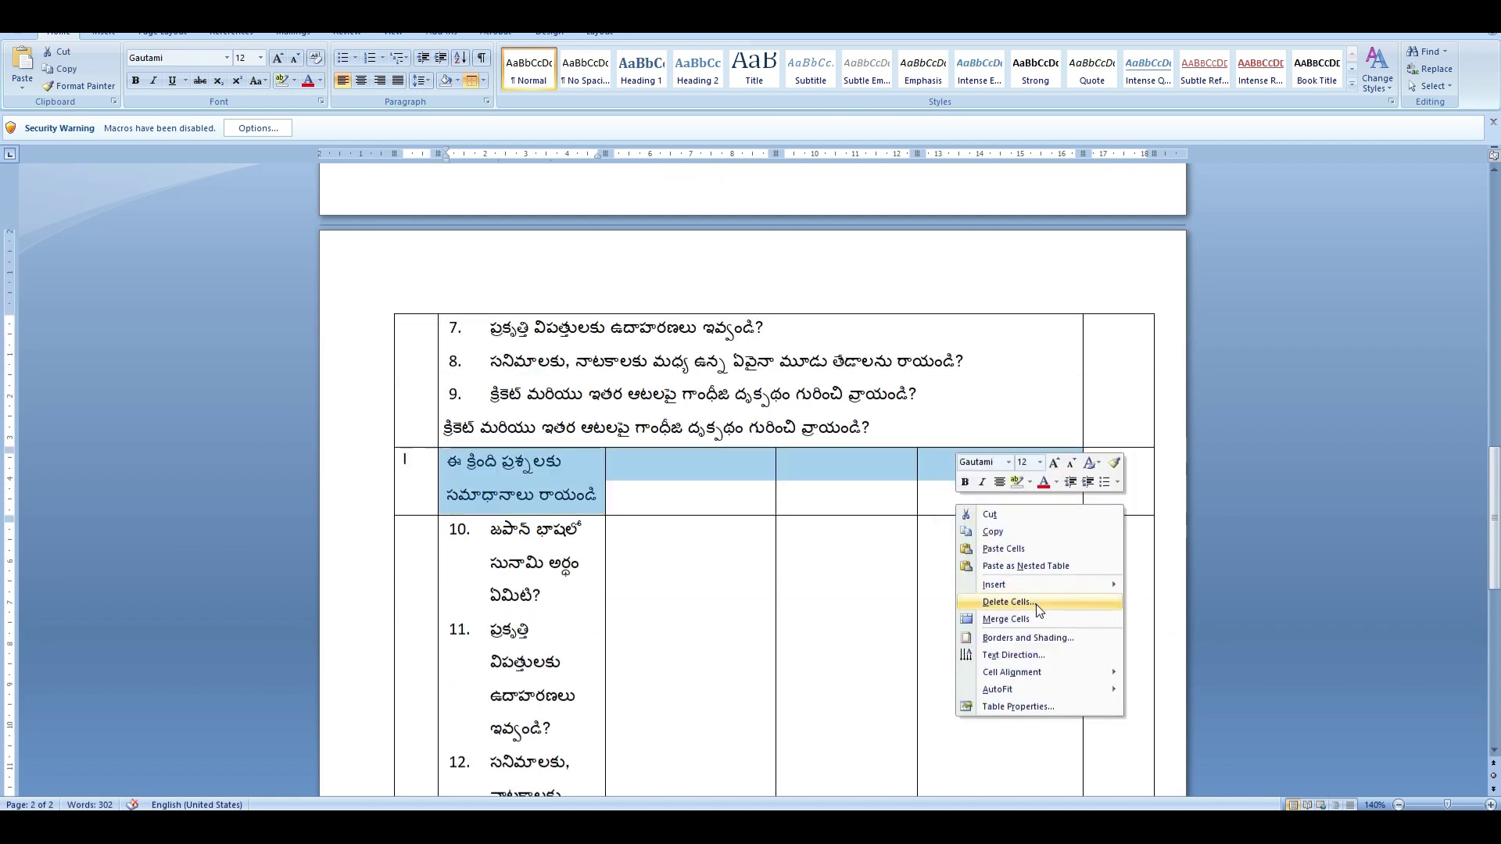
pyautogui.click(1005, 619)
pyautogui.moveTo(497, 522); pyautogui.dragTo(1014, 586)
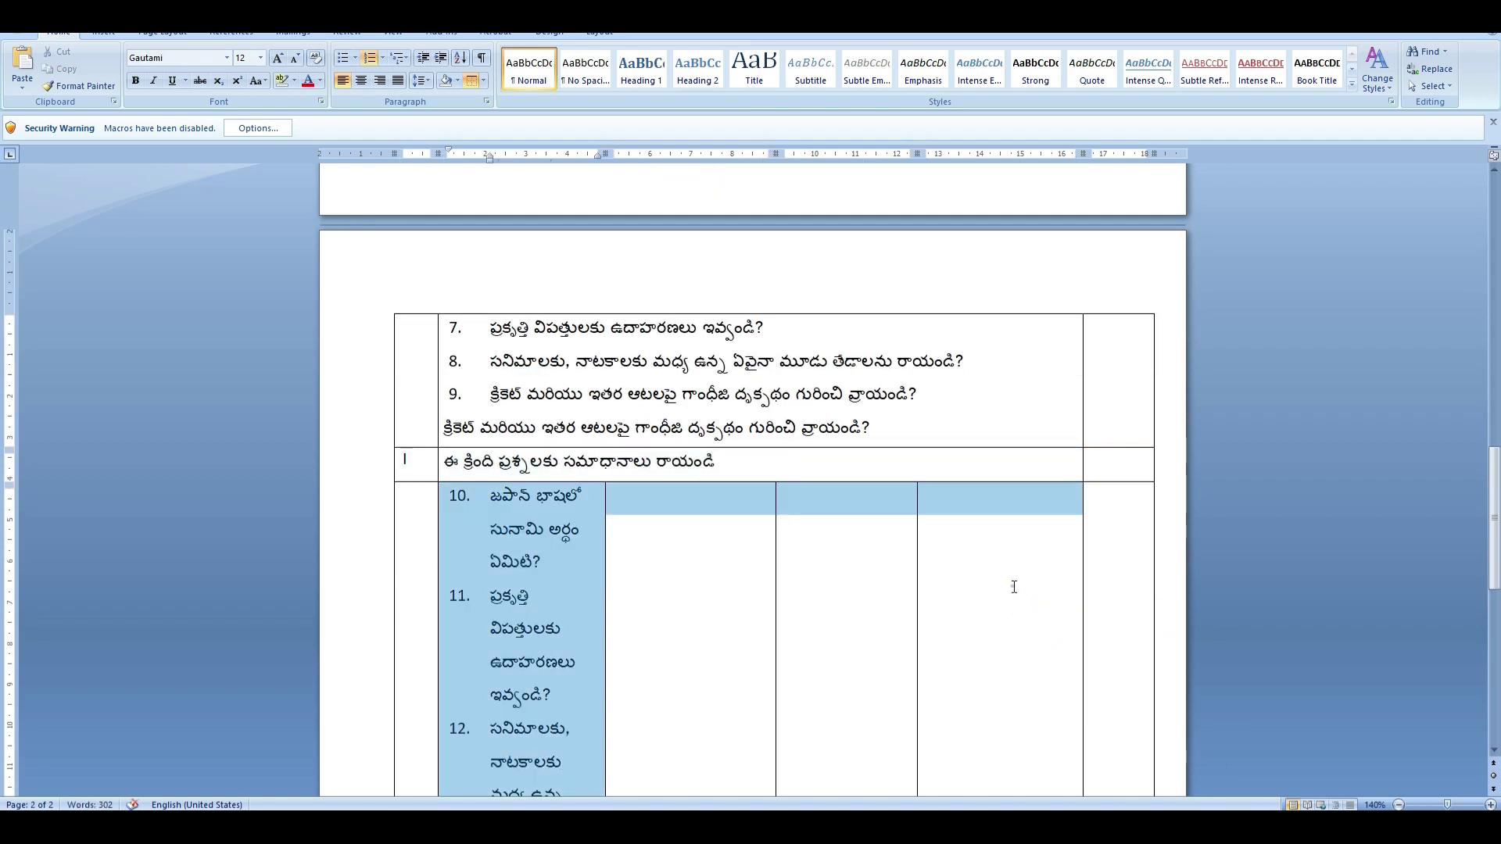
pyautogui.rightClick(1014, 586)
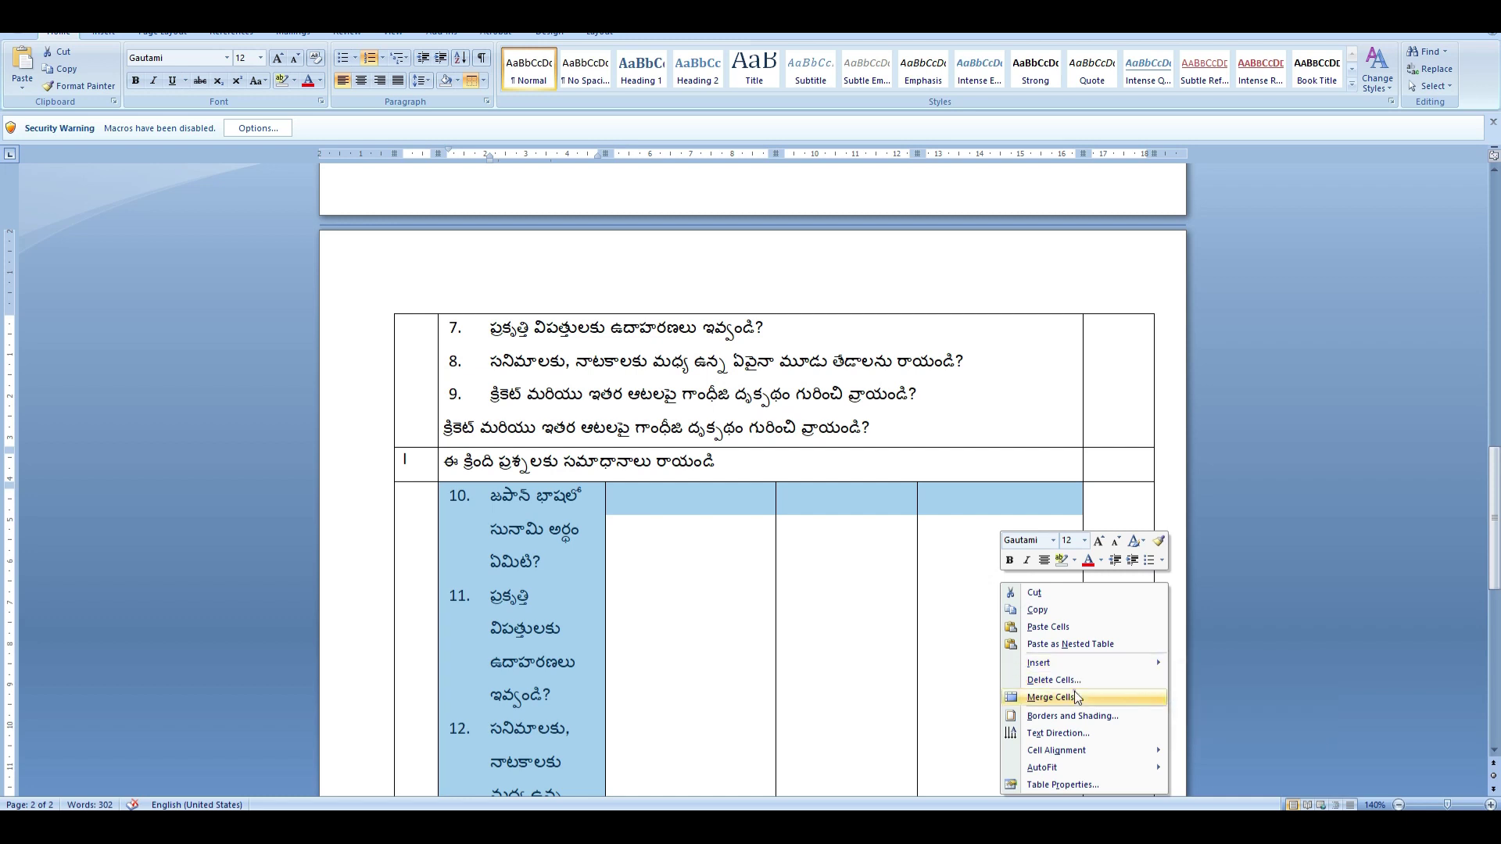
pyautogui.click(1051, 697)
pyautogui.click(423, 461)
pyautogui.write('V')
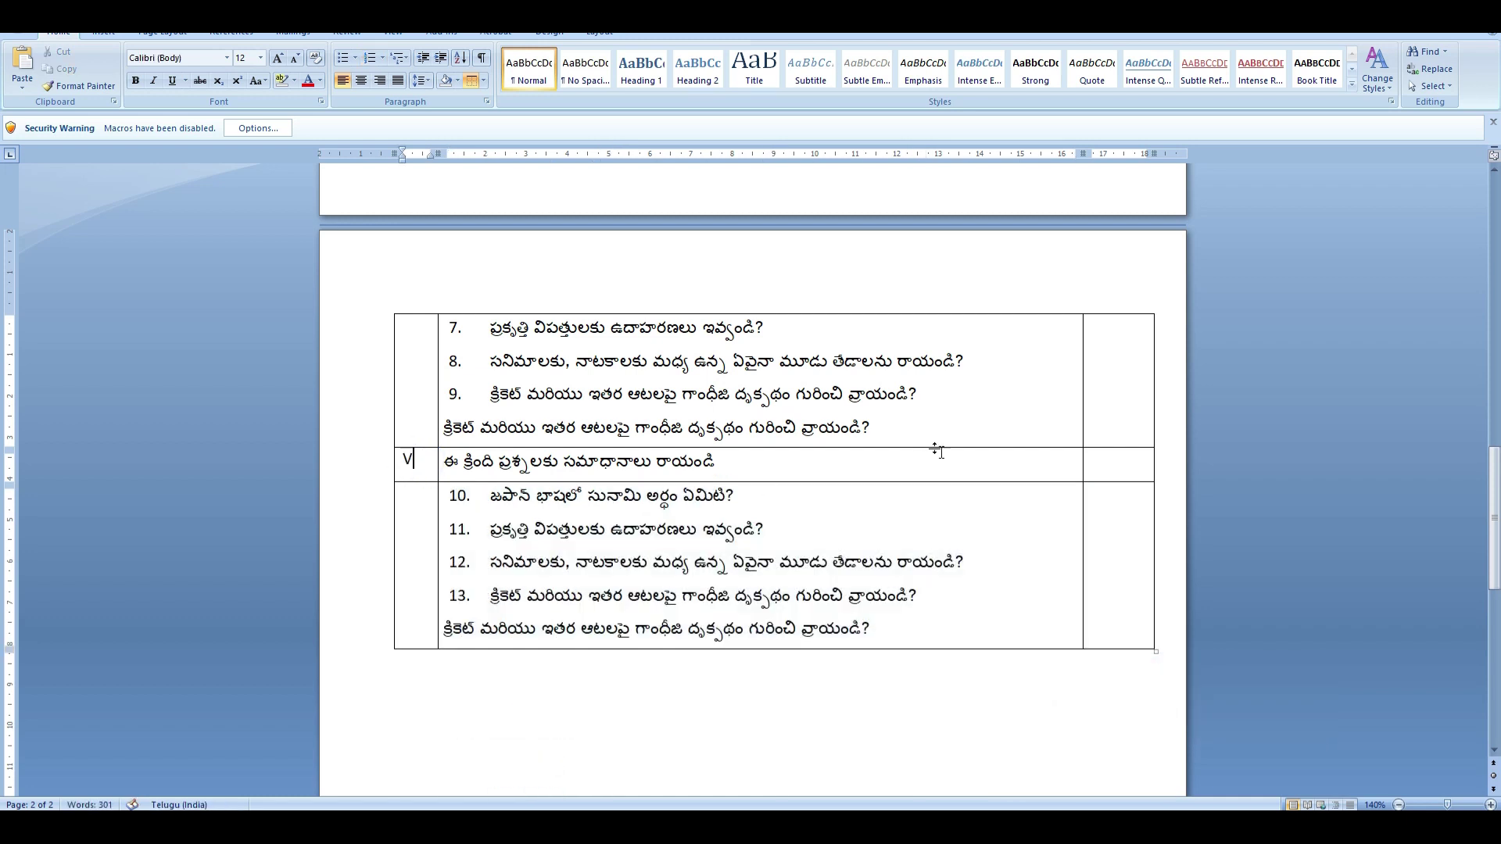
# Remove all borders from the entire question table.
pyautogui.scroll(3, 937, 451)
pyautogui.scroll(-5, 930, 454)
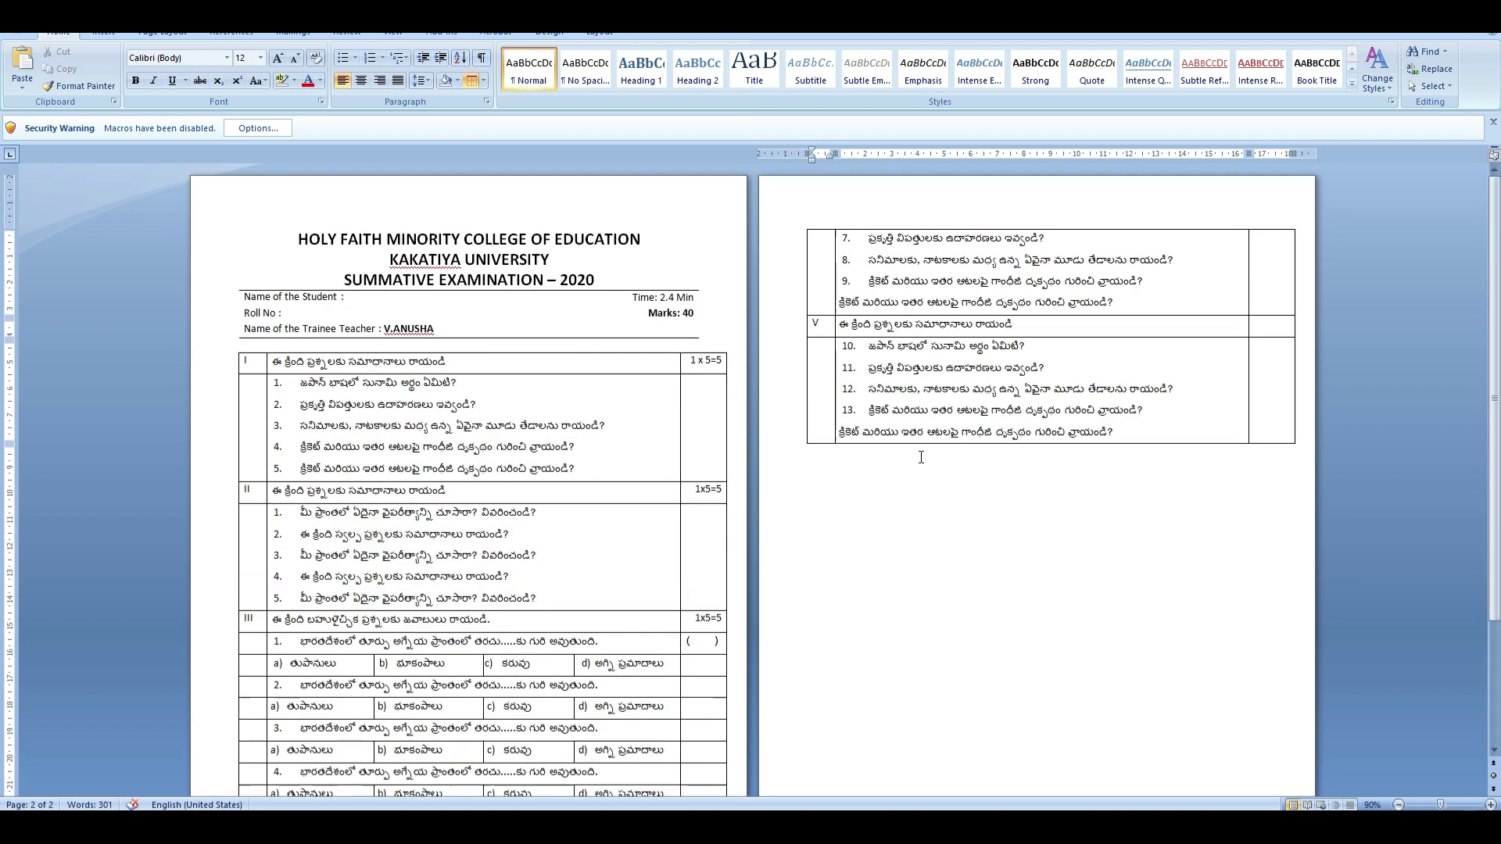
pyautogui.click(233, 347)
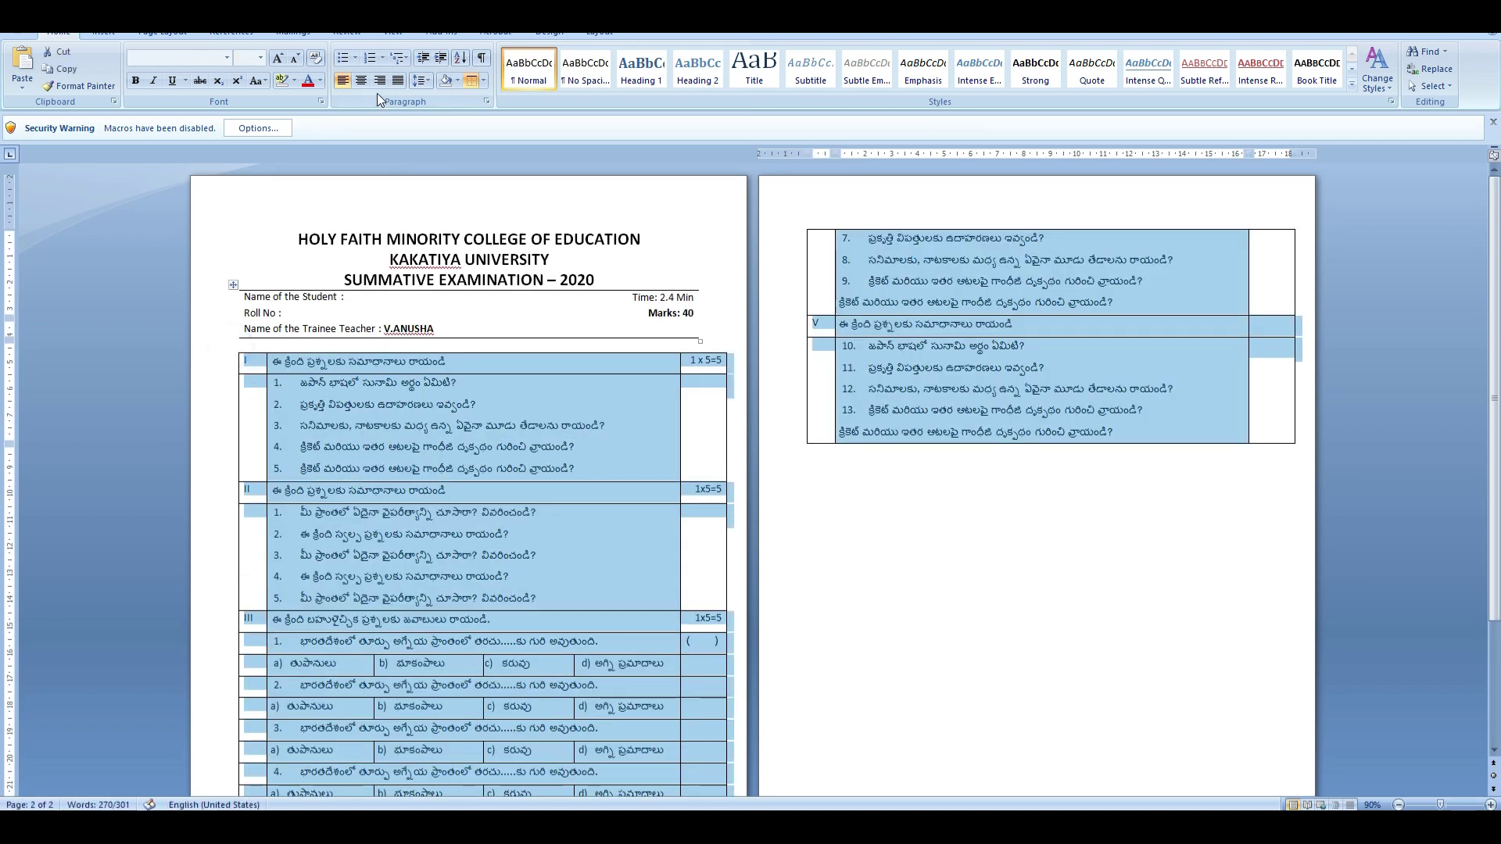
pyautogui.click(483, 81)
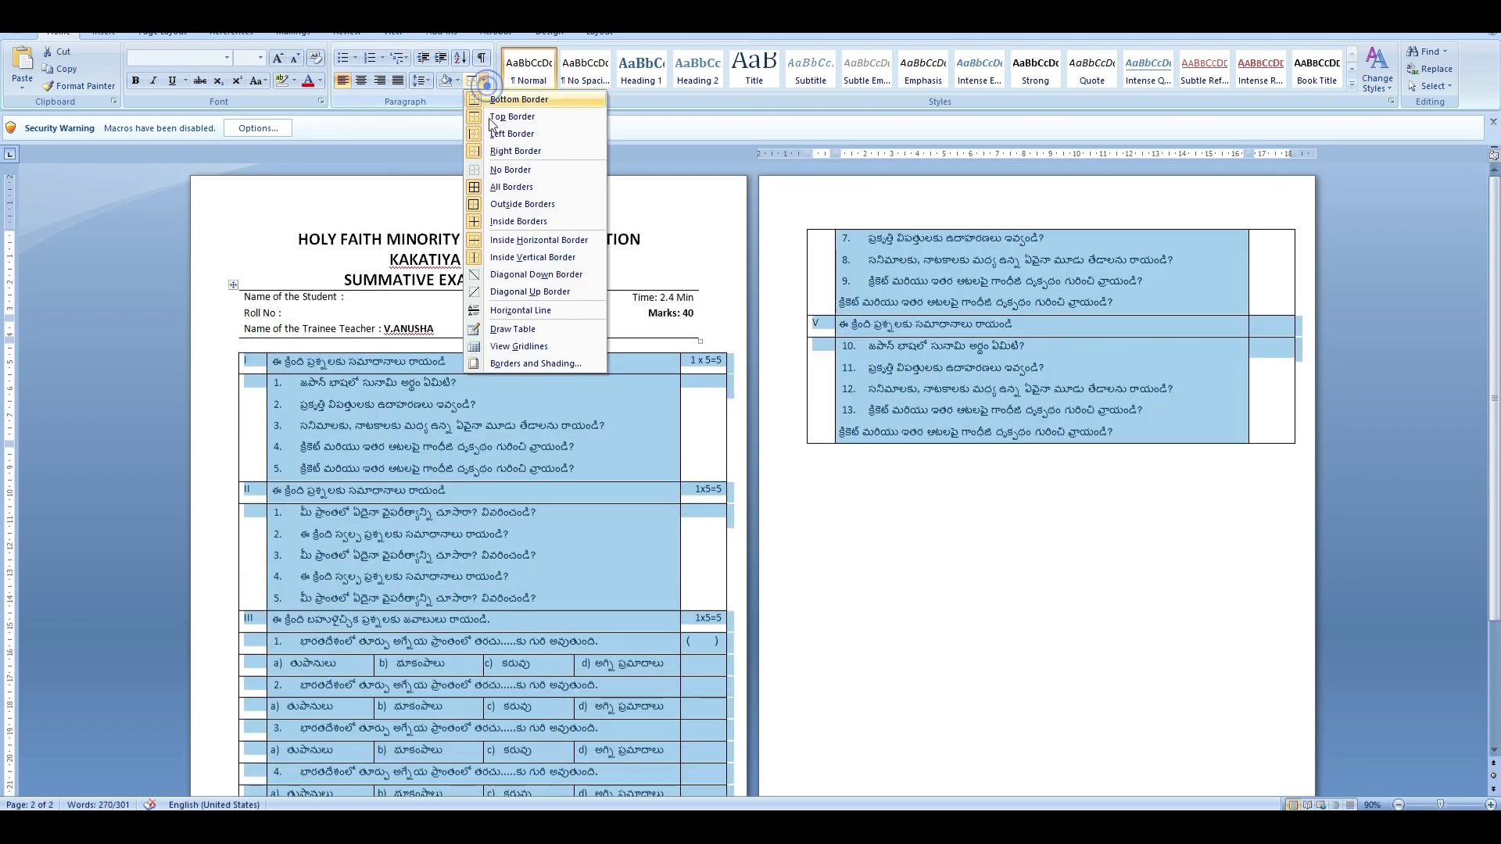
pyautogui.click(497, 170)
pyautogui.click(490, 443)
pyautogui.scroll(3, 490, 443)
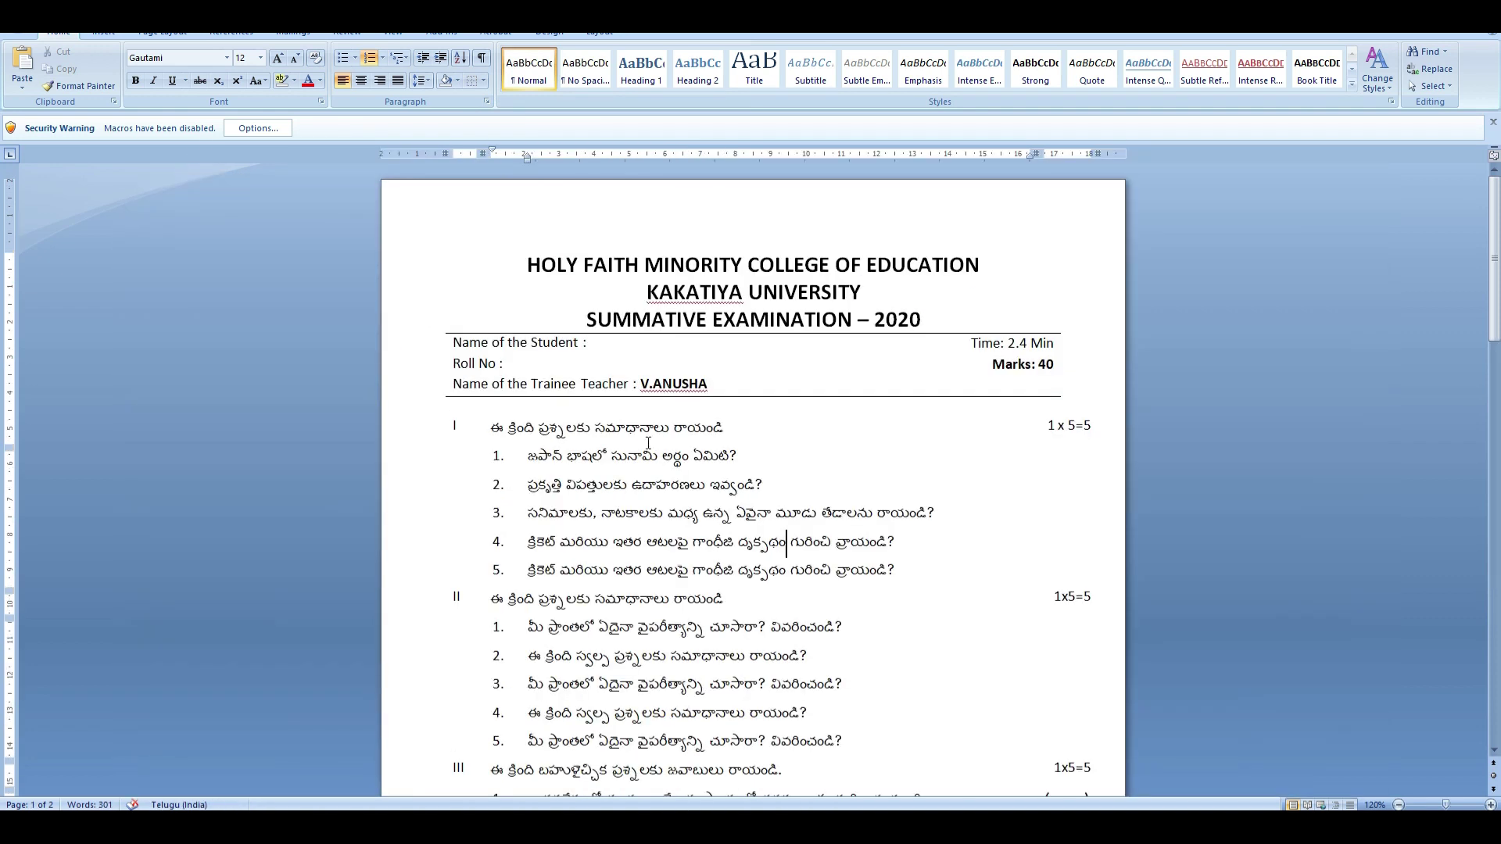
# Look over the borderless question paper on both pages, from the heading and marks to the end of section V.
pyautogui.scroll(-2, 653, 445)
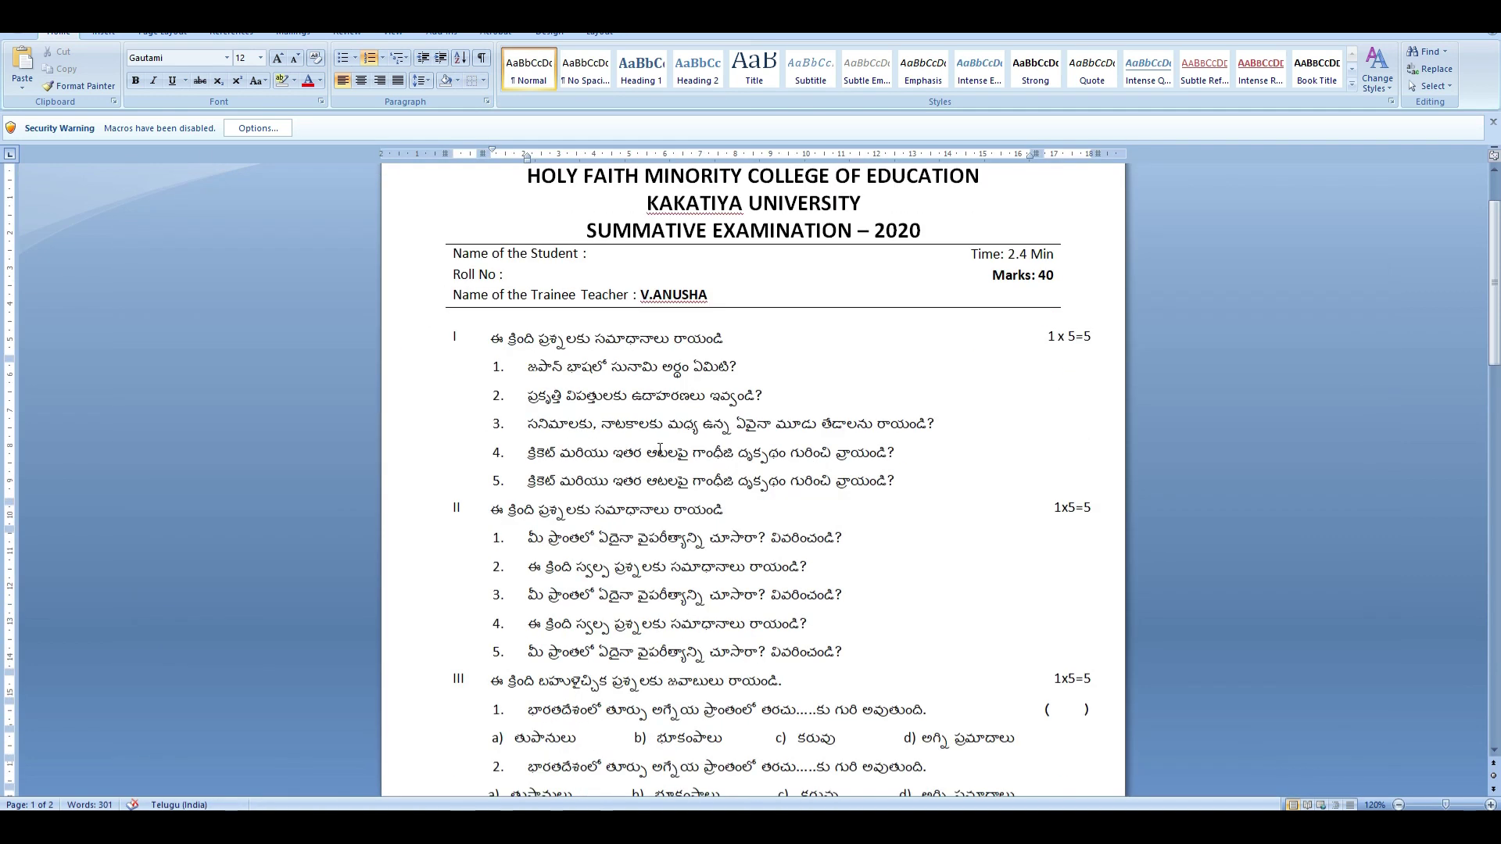
pyautogui.click(1096, 334)
pyautogui.click(1080, 348)
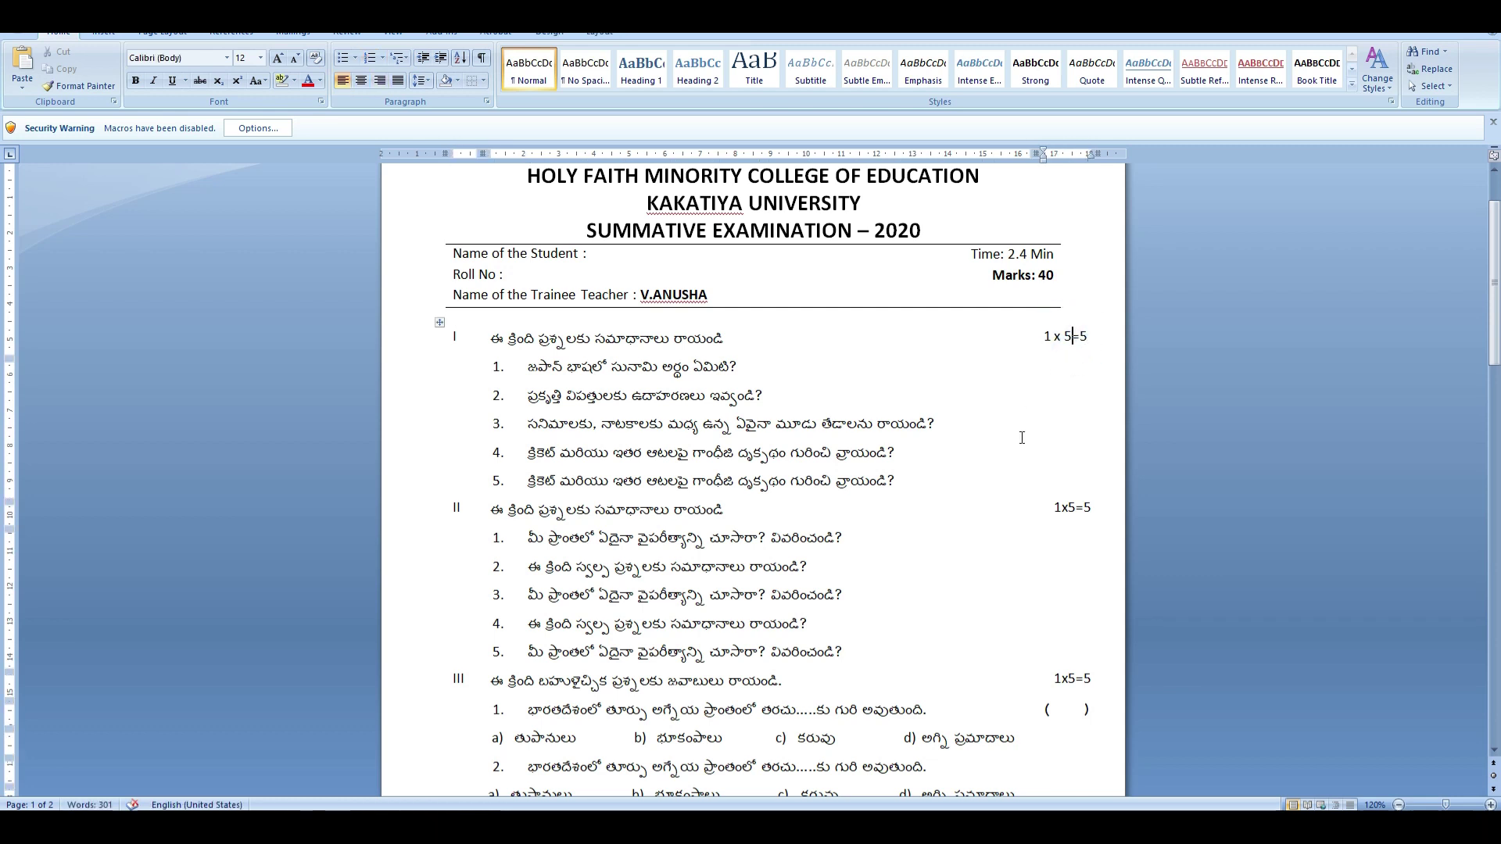
pyautogui.scroll(-4, 987, 495)
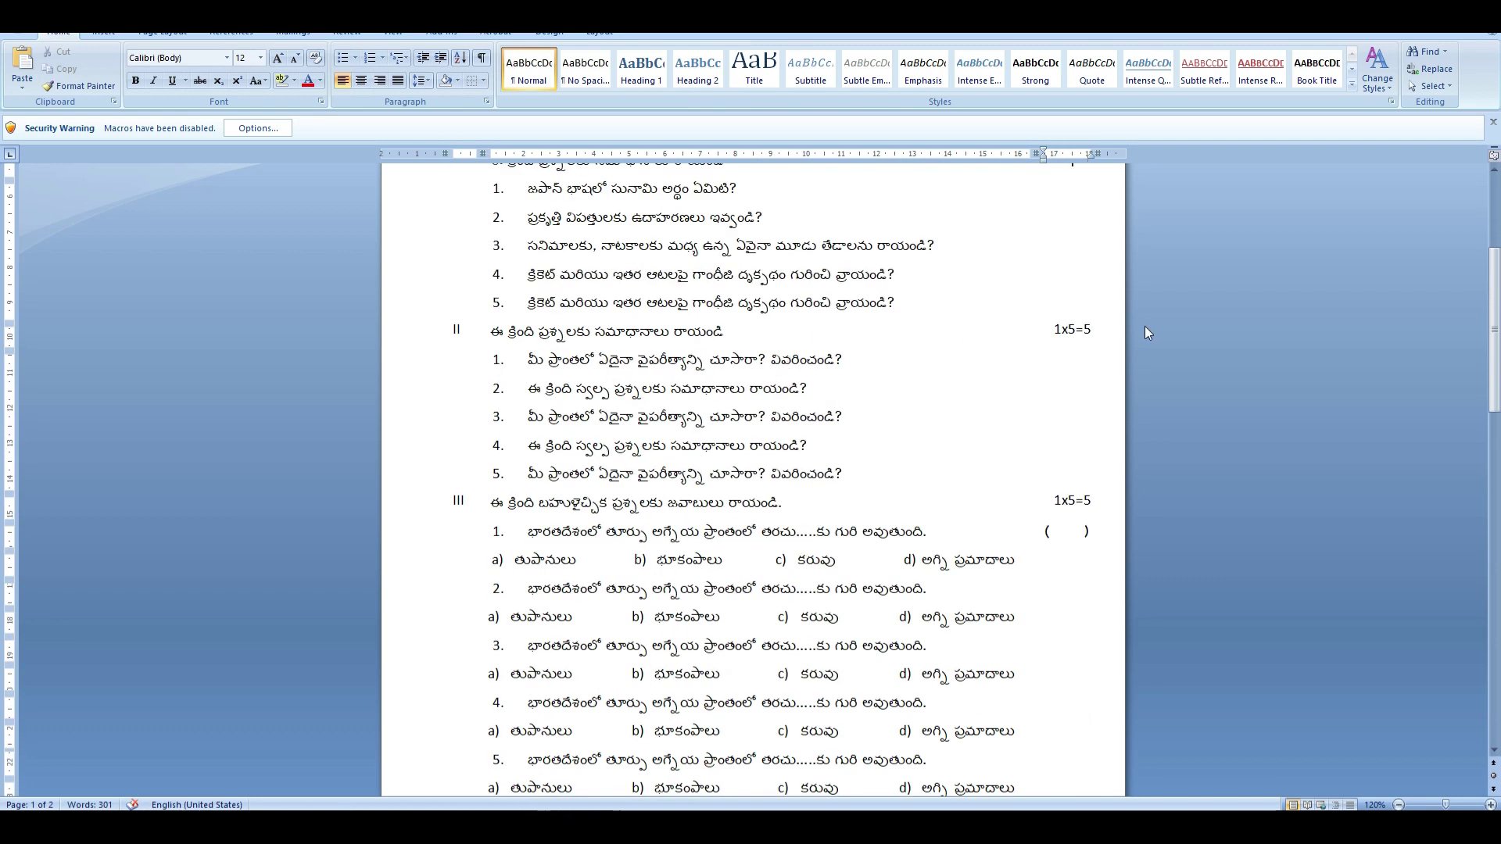
pyautogui.scroll(-4, 1145, 332)
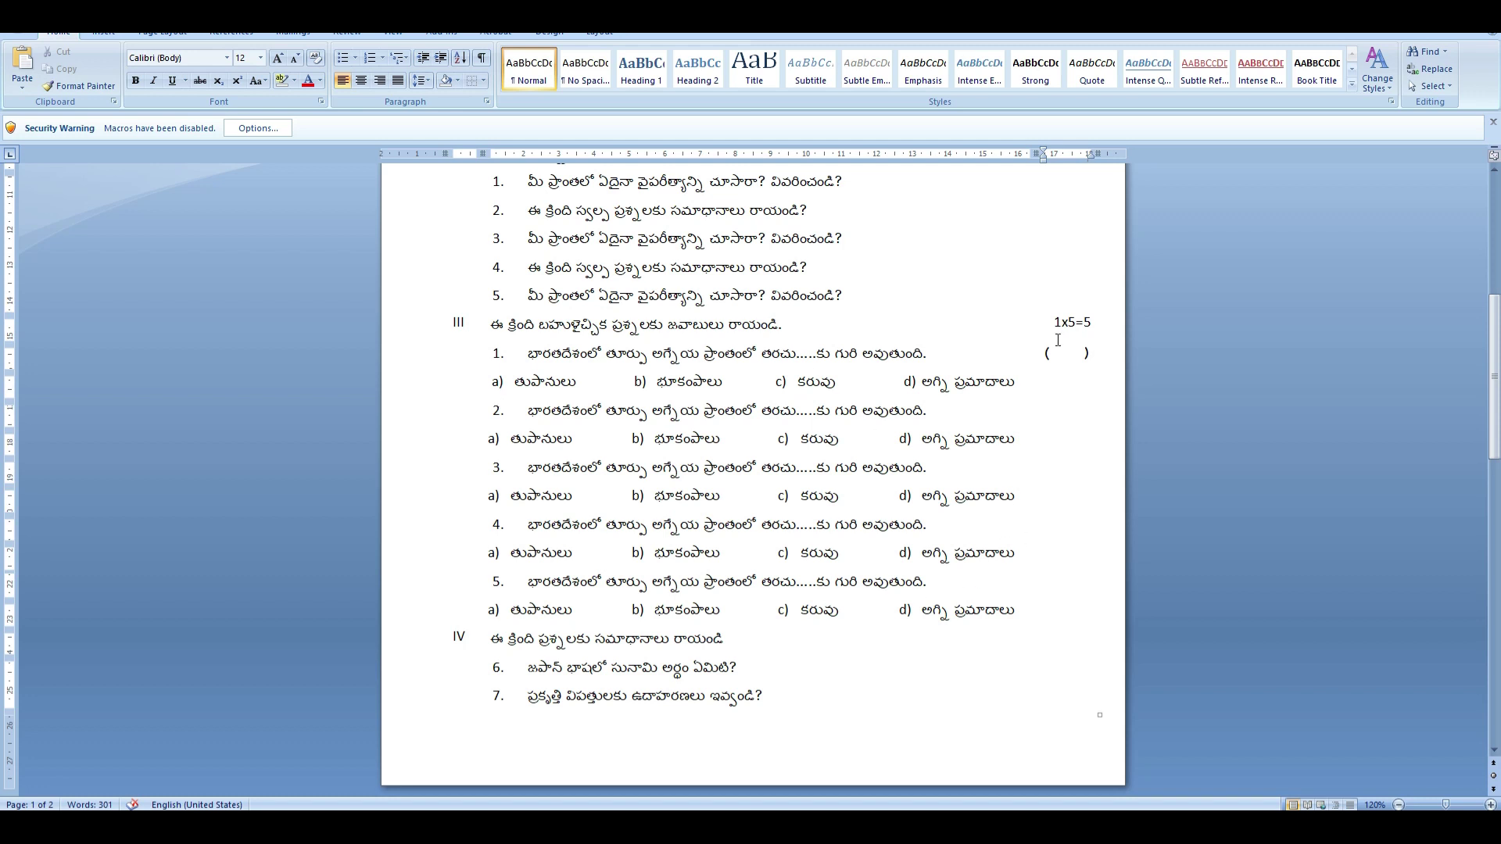
pyautogui.scroll(-13, 1057, 340)
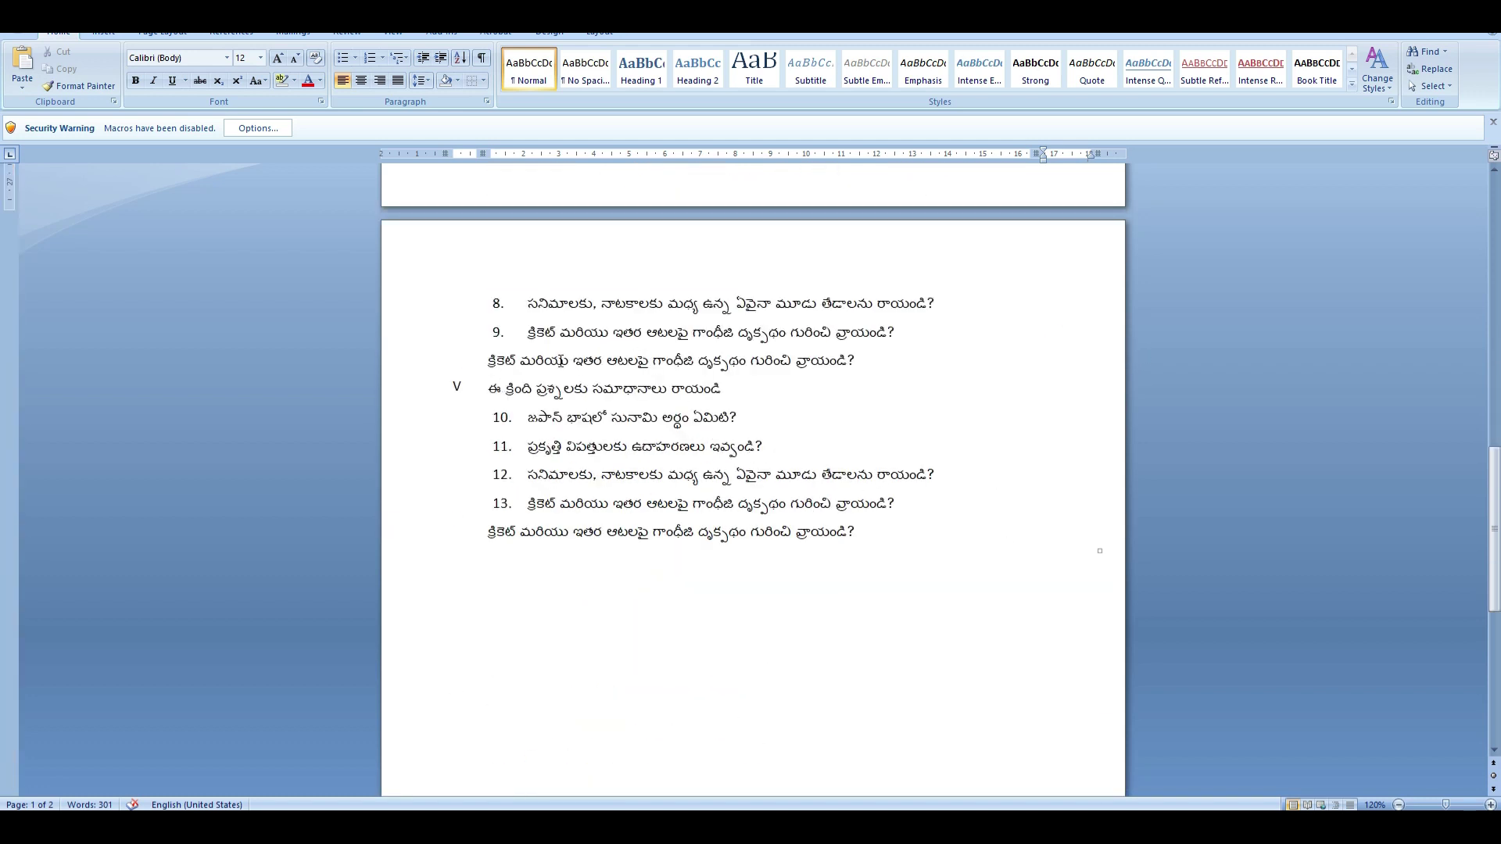
pyautogui.scroll(20, 949, 462)
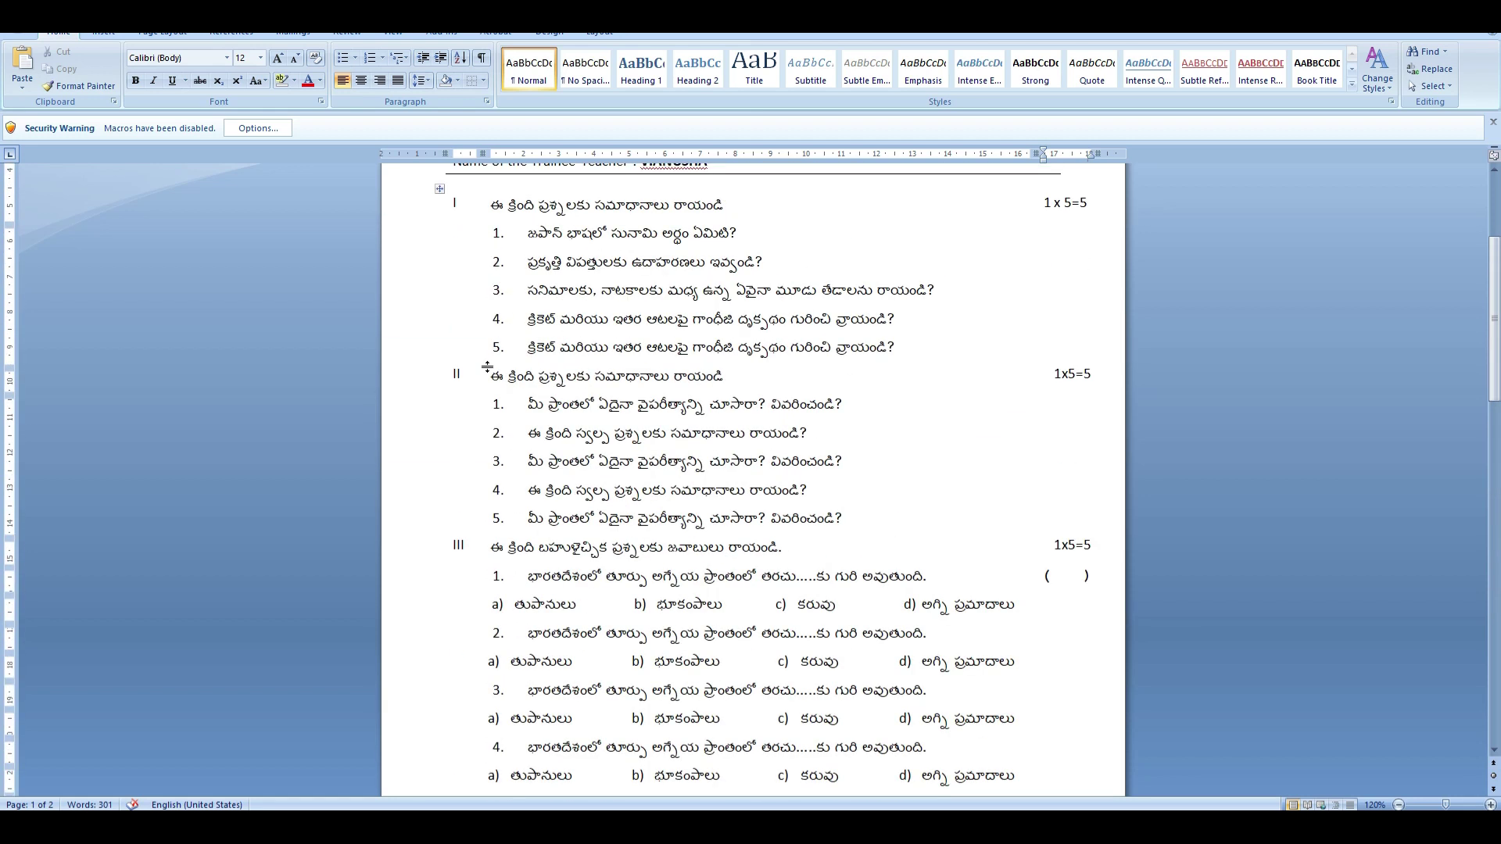
pyautogui.scroll(-3, 949, 462)
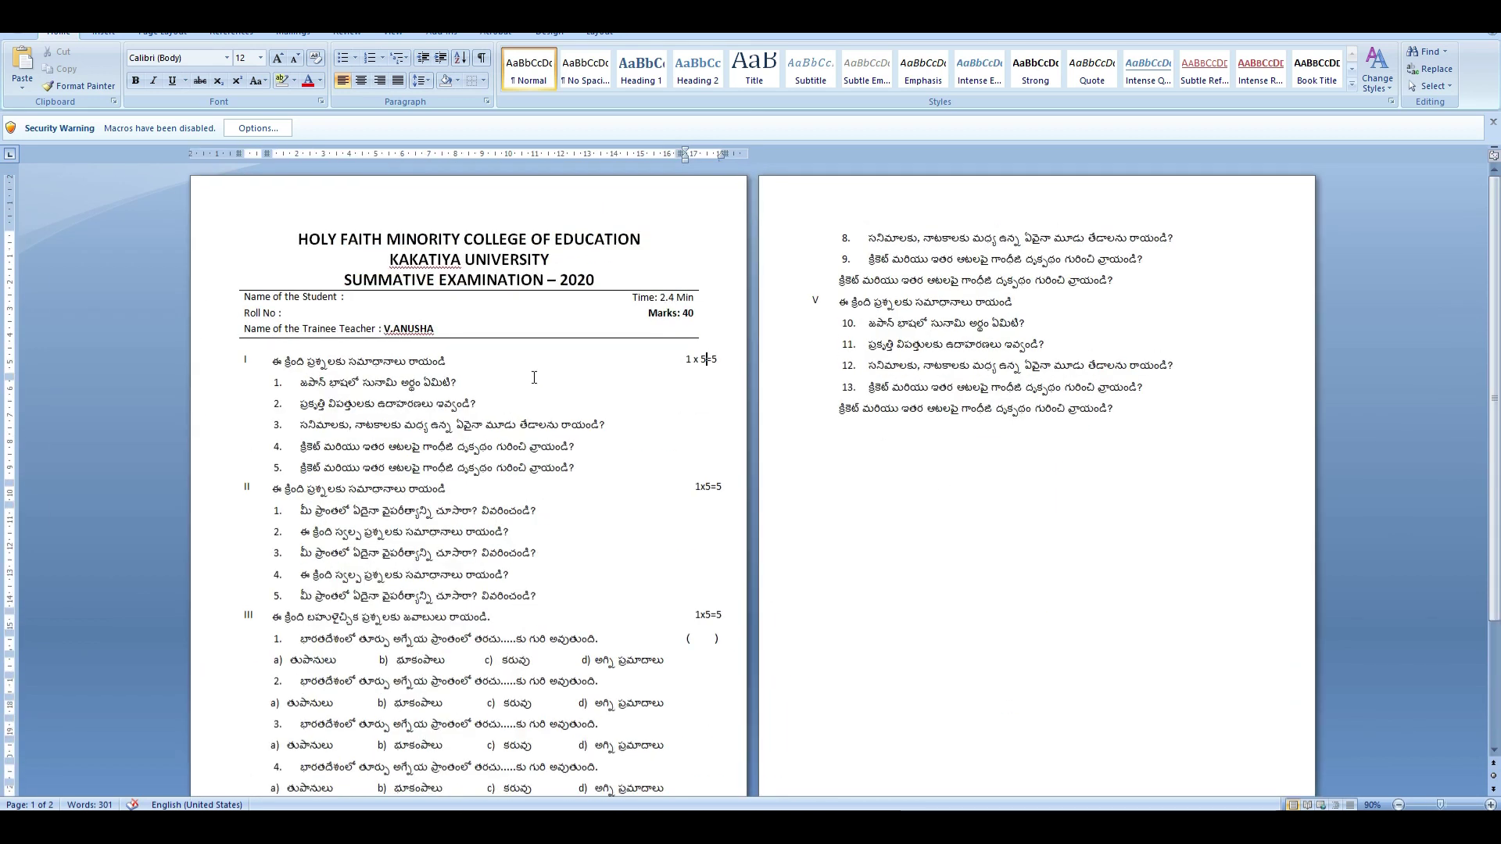
pyautogui.click(426, 260)
pyautogui.scroll(-3, 556, 351)
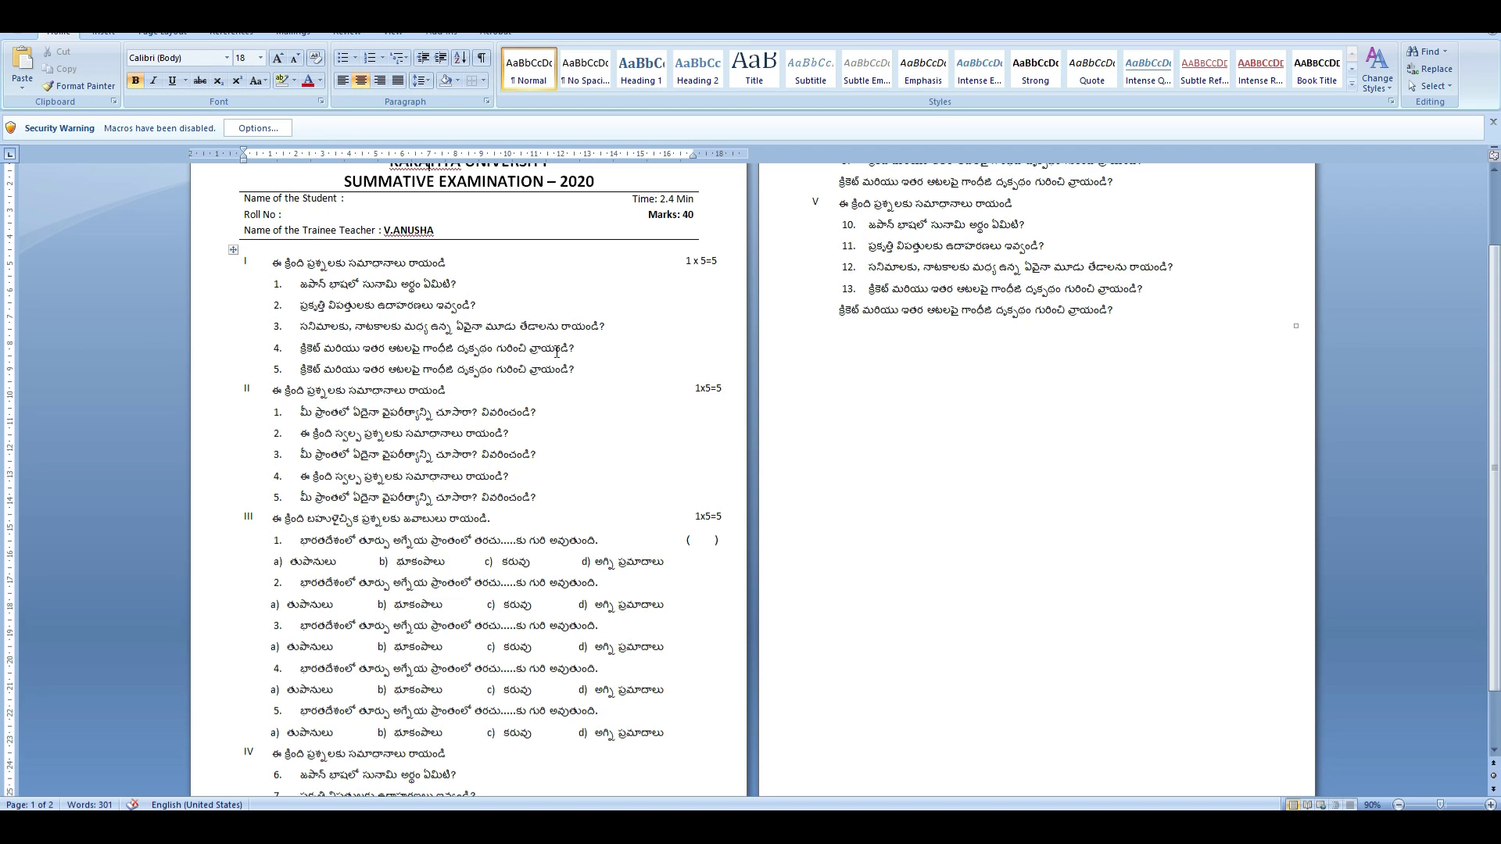
pyautogui.click(451, 233)
pyautogui.scroll(-2, 820, 442)
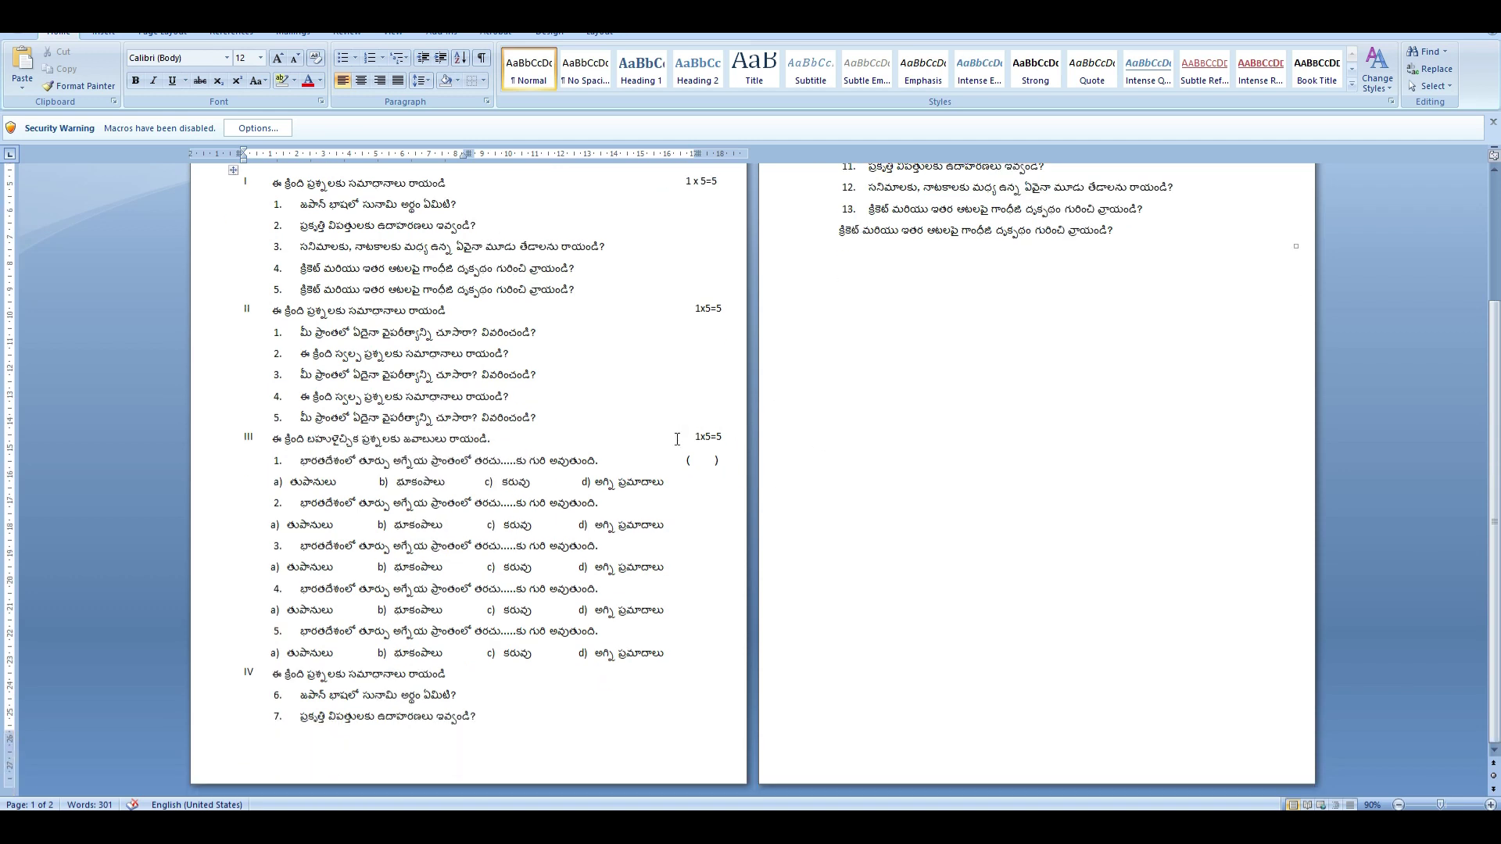
pyautogui.scroll(5, 677, 440)
pyautogui.click(687, 677)
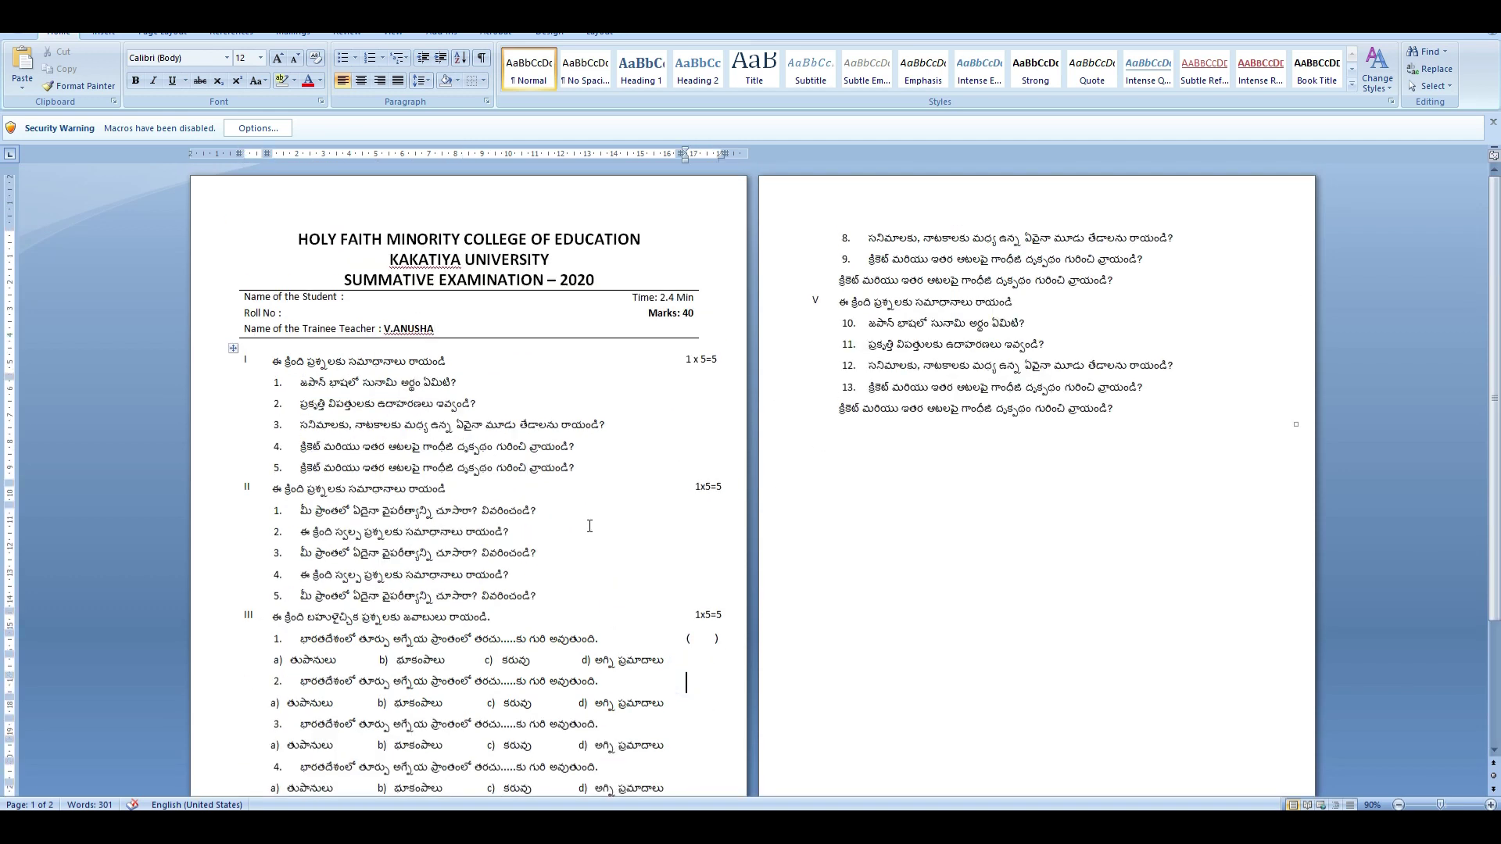
pyautogui.scroll(-4, 563, 457)
pyautogui.scroll(4, 523, 378)
# Check the paper's layout in the changed font, from the heading and student details to the questions on the second page.
pyautogui.hotkey('alt', 'shift')
pyautogui.scroll(-3, 810, 368)
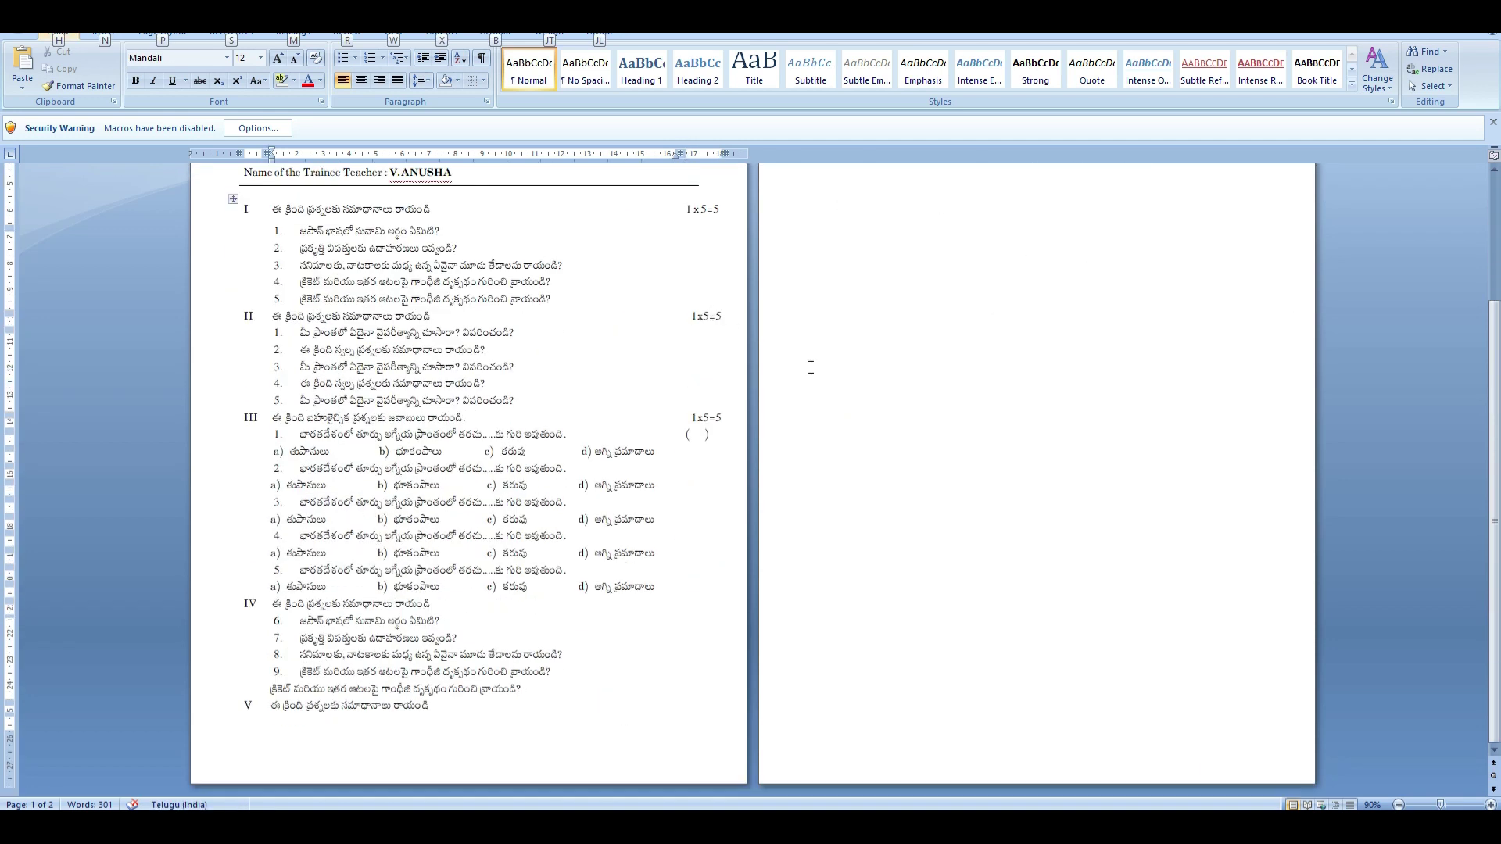
pyautogui.click(102, 33)
pyautogui.scroll(5, 533, 405)
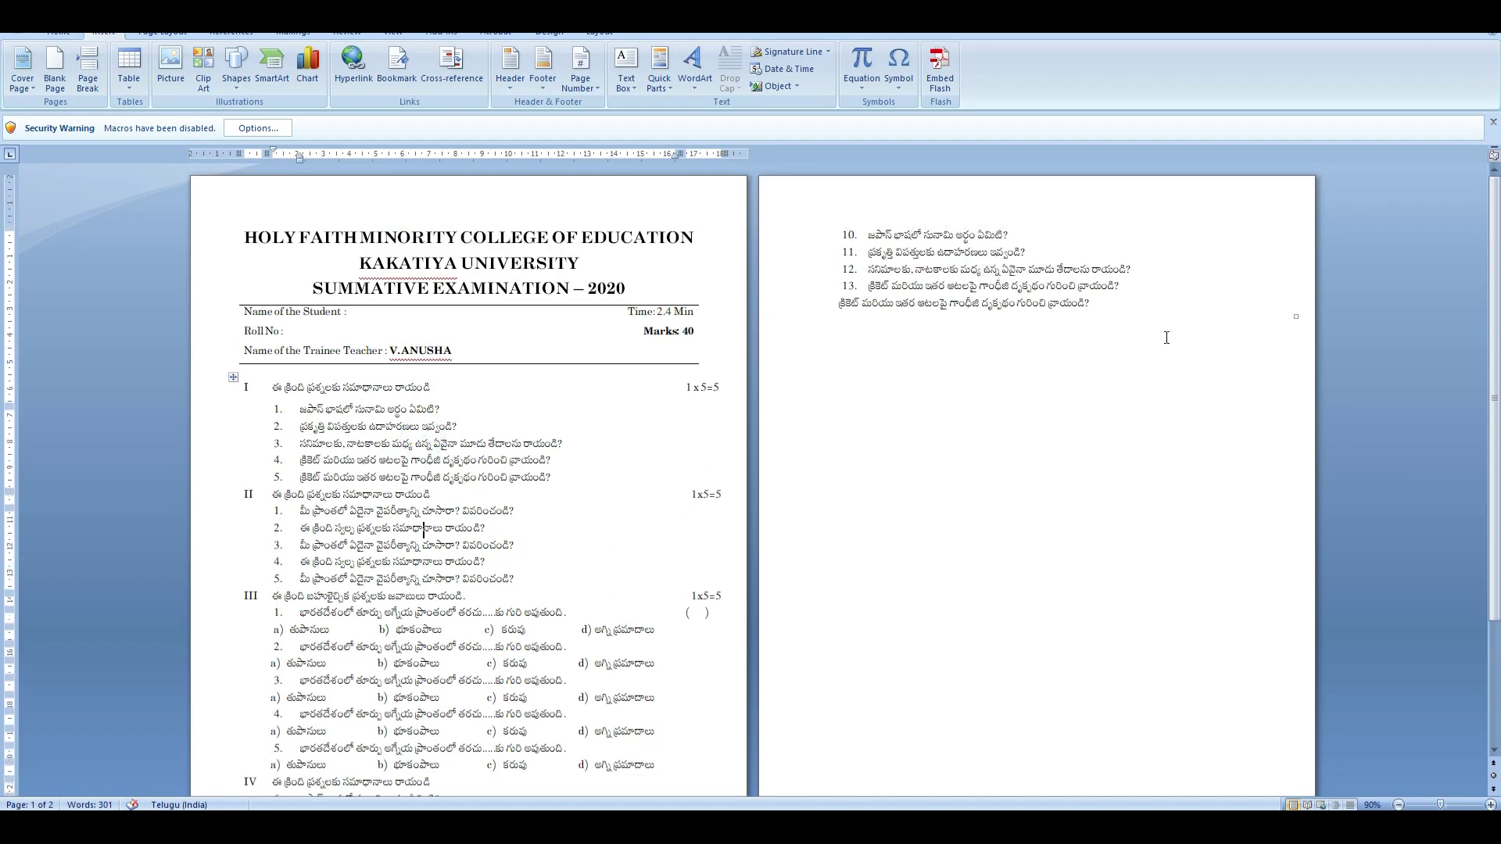
pyautogui.scroll(-3, 724, 410)
pyautogui.scroll(-1, 524, 452)
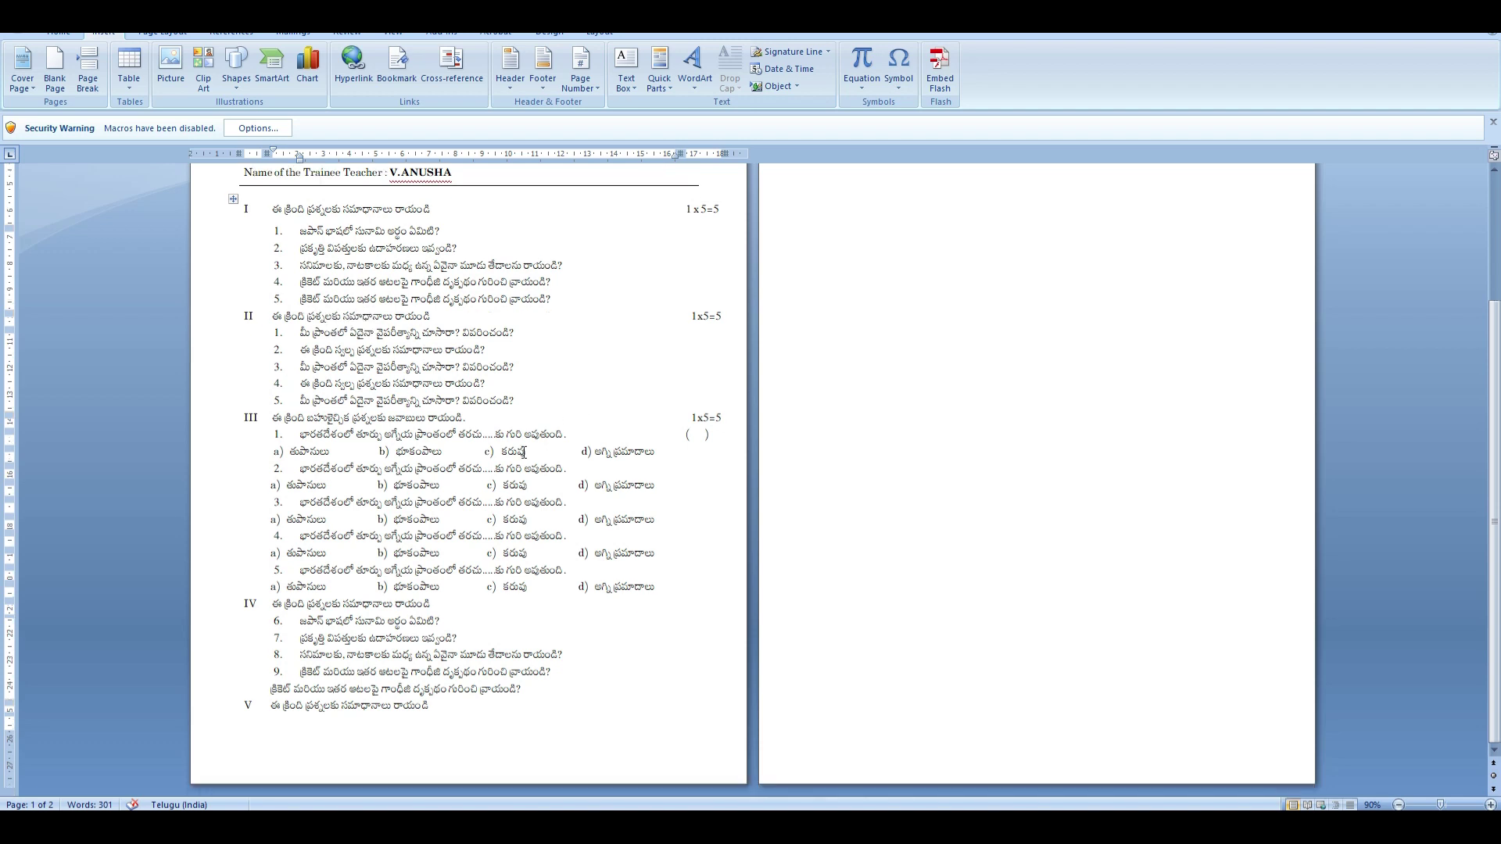
pyautogui.scroll(4, 720, 490)
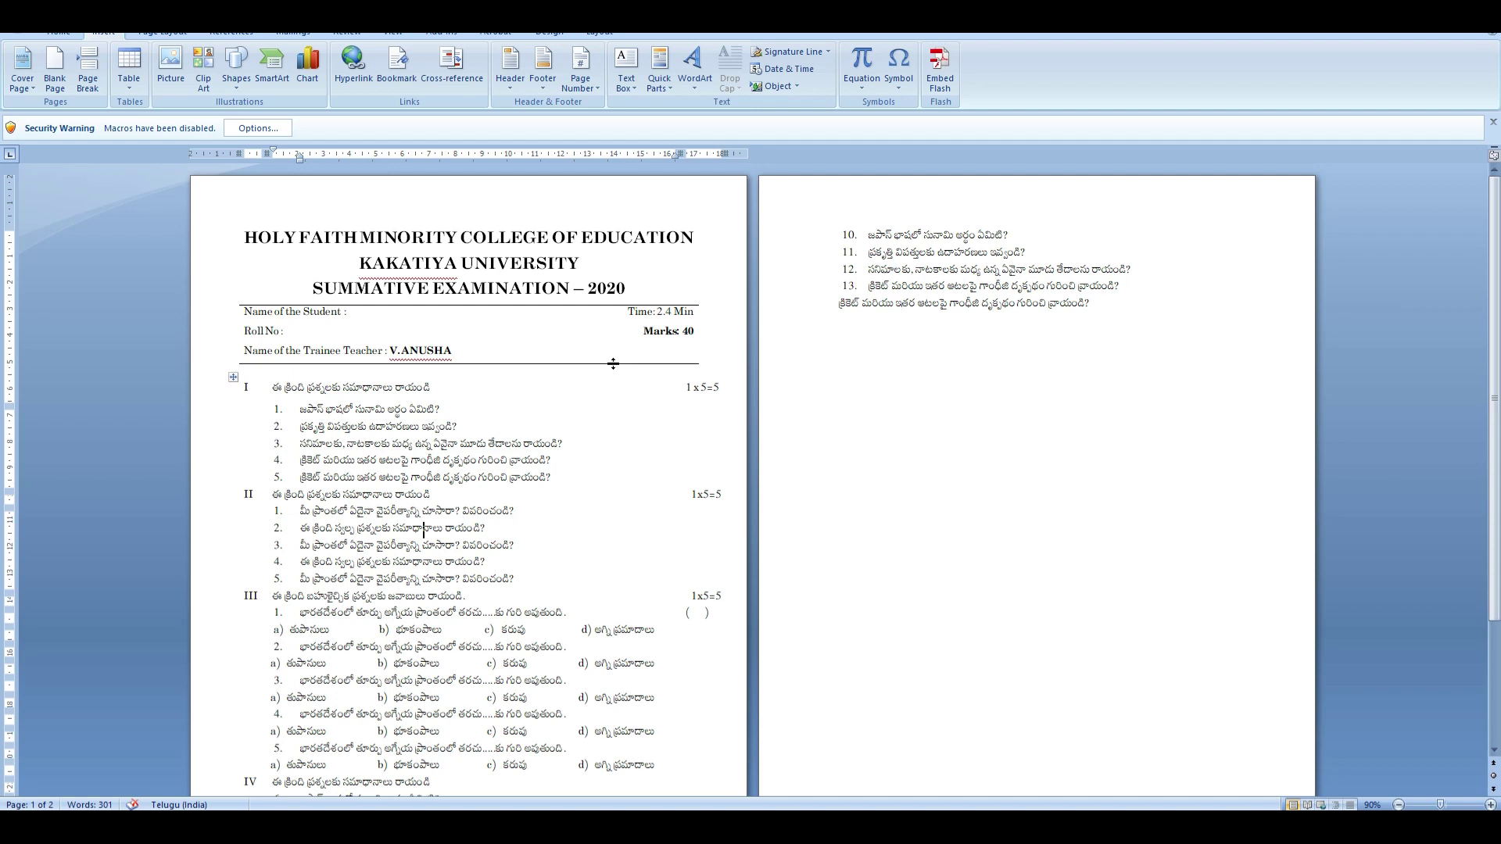
pyautogui.click(546, 340)
pyautogui.click(636, 348)
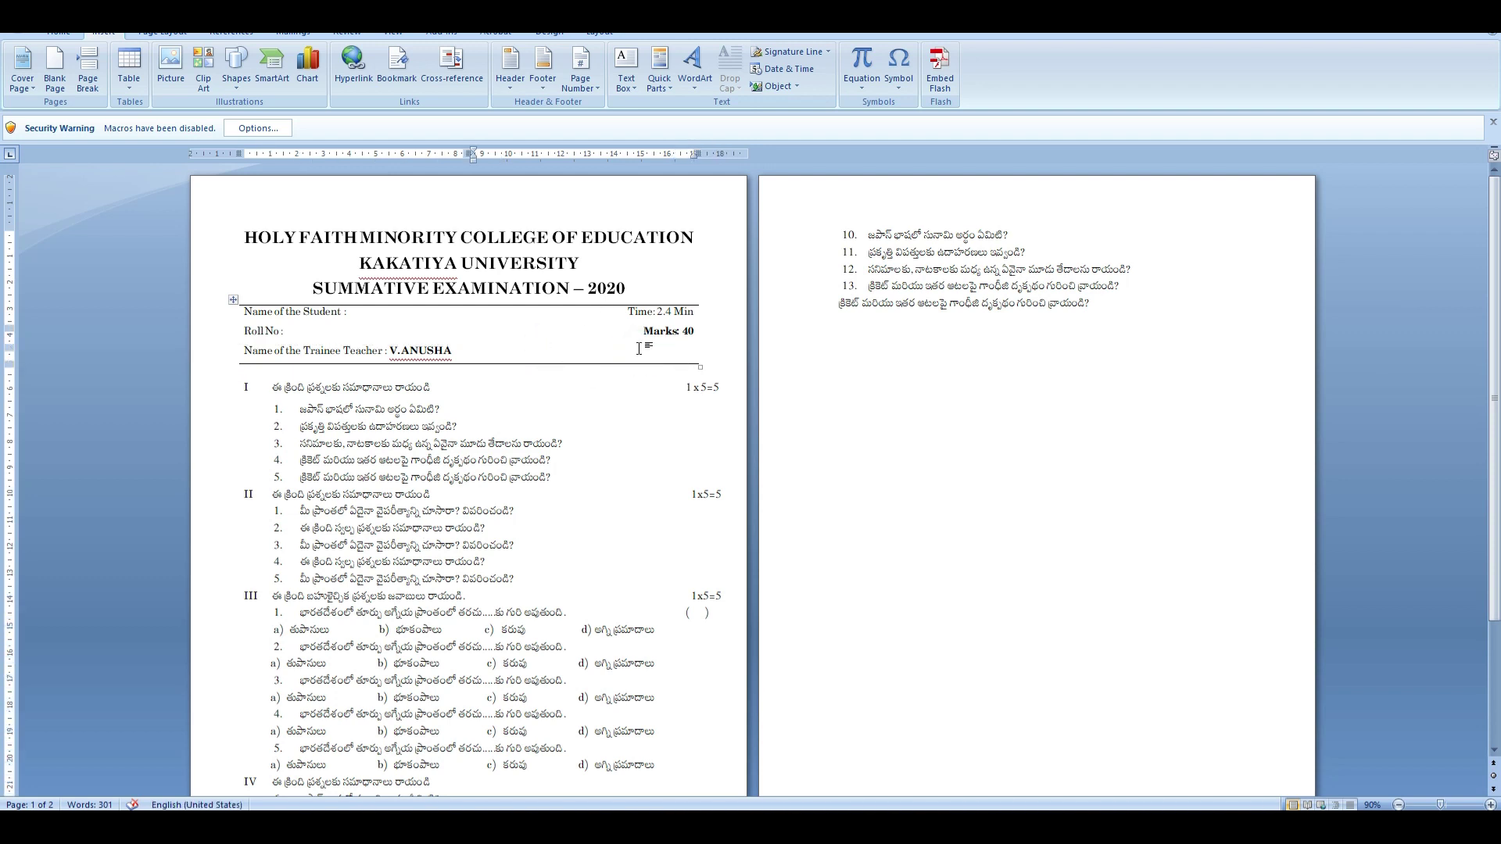
pyautogui.press('Down')
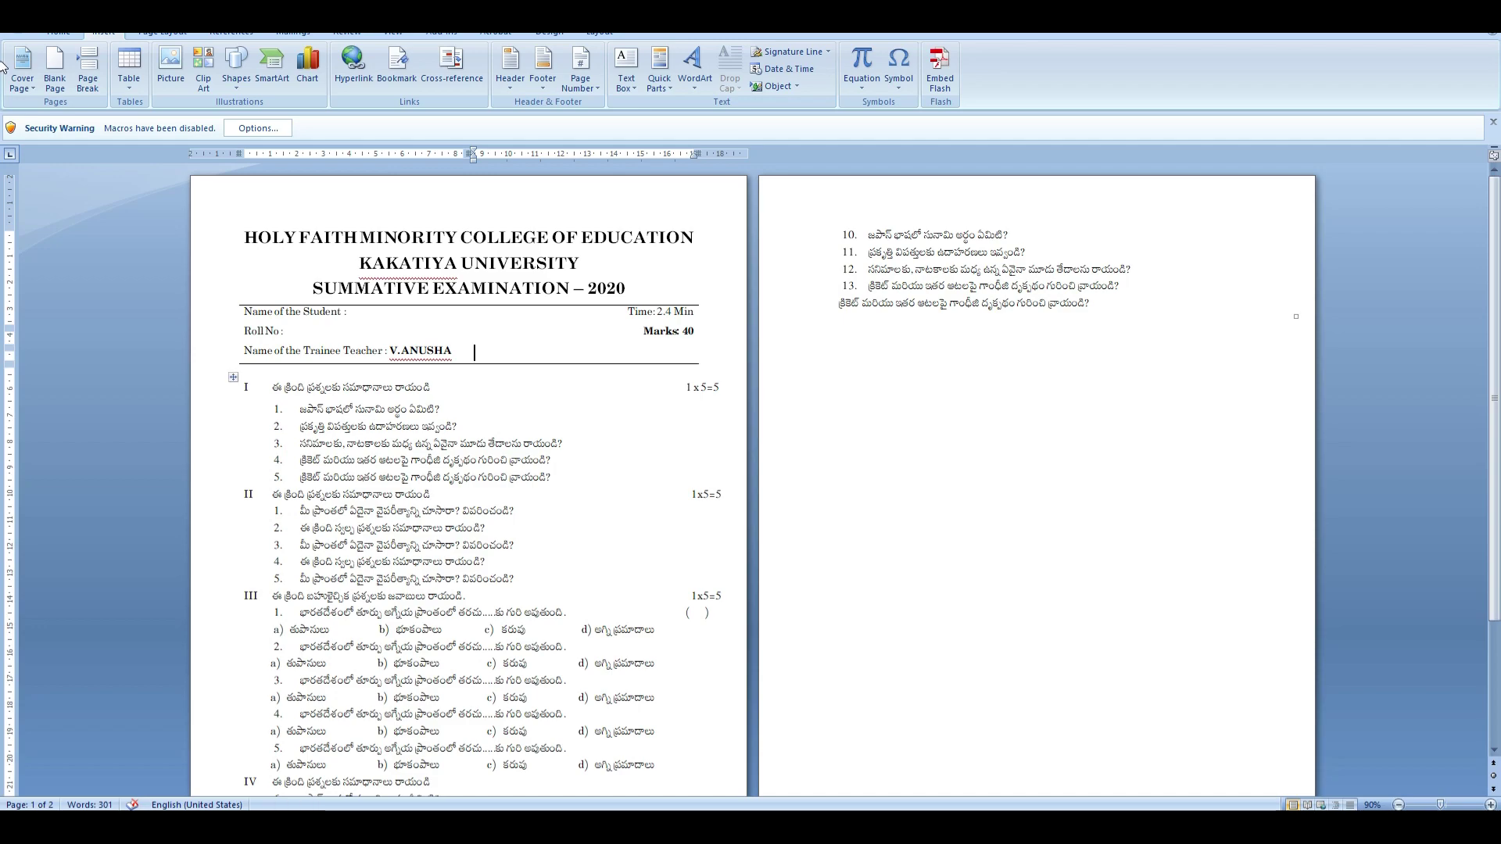